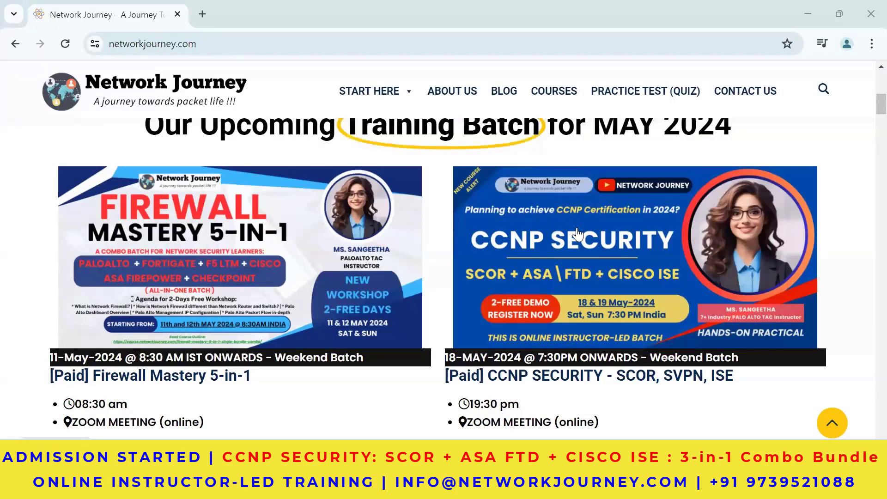
Step: Review the three site firewalls in FMC Device Management, then return to the PNETLab topology
{"action": "mouse_move", "coordinate": [576, 497]}
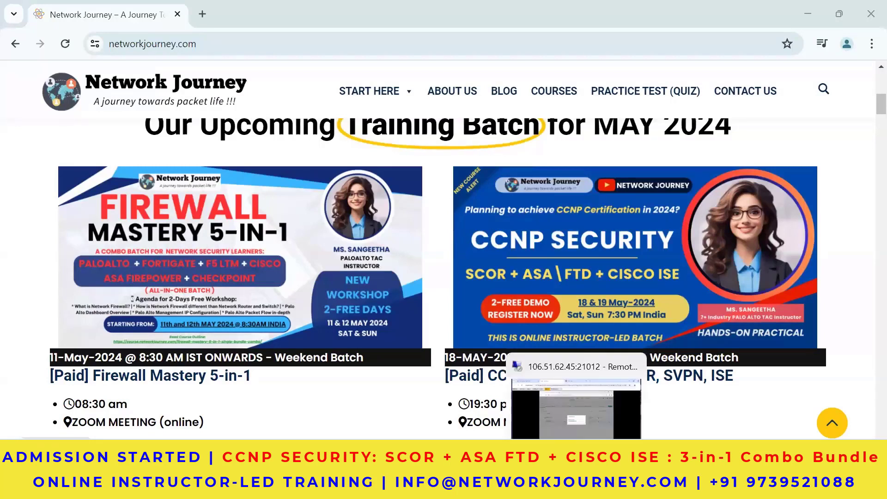
{"action": "left_click", "coordinate": [576, 498]}
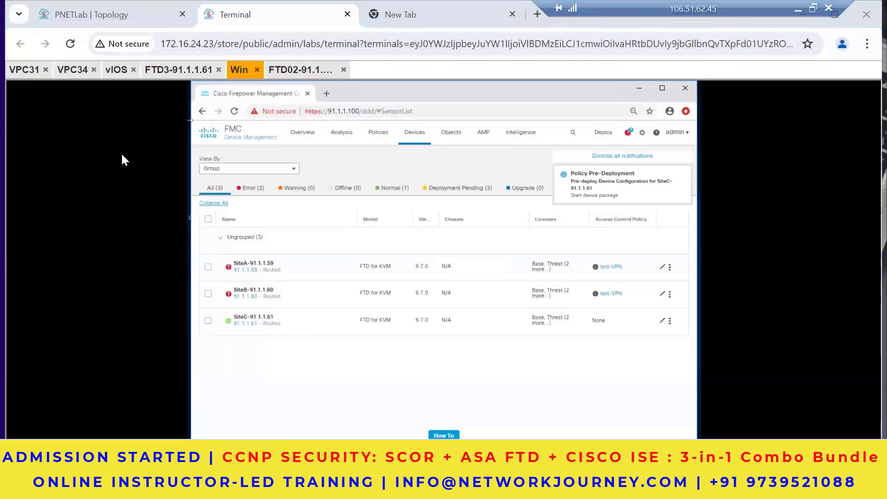
{"action": "key", "text": "ctrl+1"}
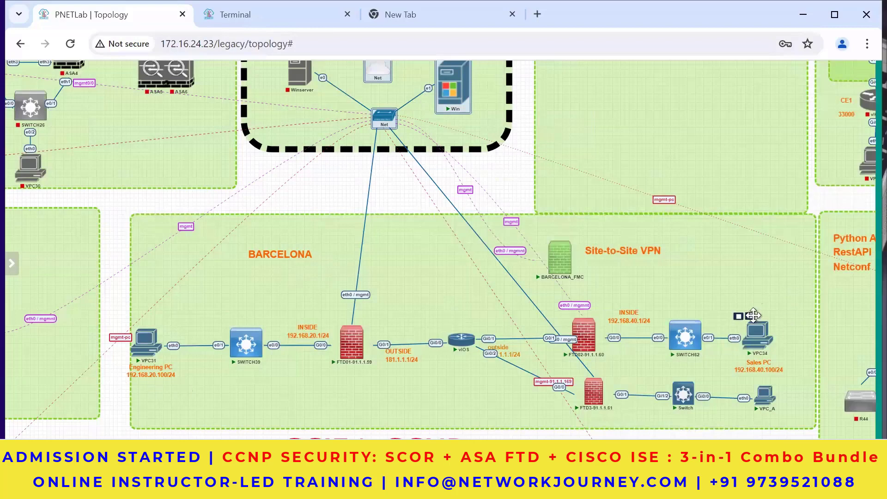
{"action": "left_click", "coordinate": [771, 340]}
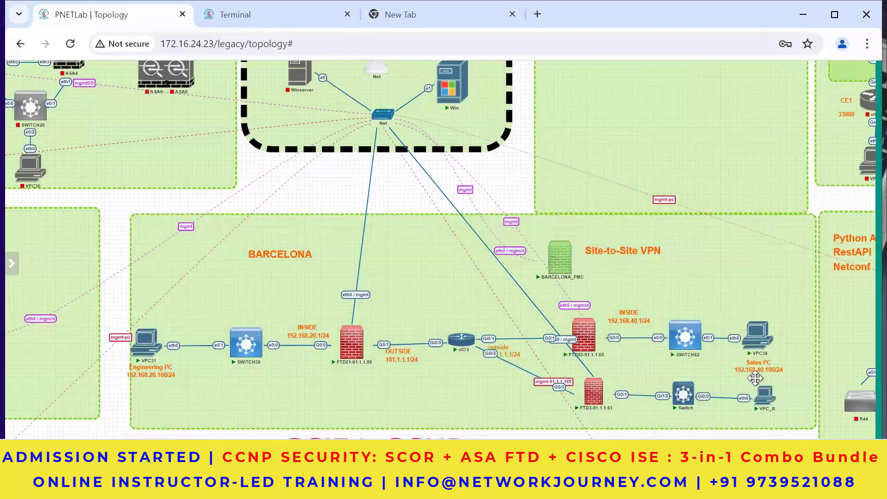
Step: Circle FTD01, FTD02 and their G0/1 and G0/0 ports, and underline the vIOS router
{"action": "mouse_move", "coordinate": [353, 351]}
{"action": "mouse_move", "coordinate": [587, 326]}
{"action": "mouse_move", "coordinate": [593, 395]}
{"action": "mouse_move", "coordinate": [462, 351]}
{"action": "mouse_move", "coordinate": [242, 360]}
{"action": "mouse_move", "coordinate": [301, 321]}
{"action": "mouse_move", "coordinate": [360, 312]}
{"action": "left_mouse_down"}
{"action": "mouse_move", "coordinate": [386, 326]}
{"action": "mouse_move", "coordinate": [356, 311]}
{"action": "left_mouse_up"}
{"action": "mouse_move", "coordinate": [572, 292]}
{"action": "left_mouse_down"}
{"action": "mouse_move", "coordinate": [600, 363]}
{"action": "mouse_move", "coordinate": [583, 294]}
{"action": "left_mouse_up"}
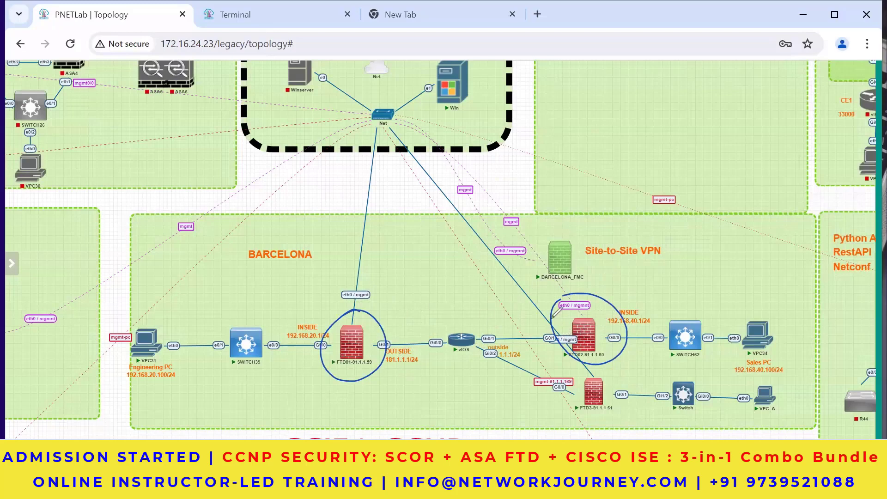
{"action": "mouse_move", "coordinate": [372, 338]}
{"action": "left_mouse_down"}
{"action": "mouse_move", "coordinate": [386, 331]}
{"action": "mouse_move", "coordinate": [380, 352]}
{"action": "left_mouse_up"}
{"action": "mouse_move", "coordinate": [552, 331]}
{"action": "left_mouse_down"}
{"action": "mouse_move", "coordinate": [544, 341]}
{"action": "mouse_move", "coordinate": [558, 333]}
{"action": "left_mouse_up"}
{"action": "mouse_move", "coordinate": [553, 378]}
{"action": "left_mouse_down"}
{"action": "mouse_move", "coordinate": [573, 387]}
{"action": "mouse_move", "coordinate": [557, 381]}
{"action": "left_mouse_up"}
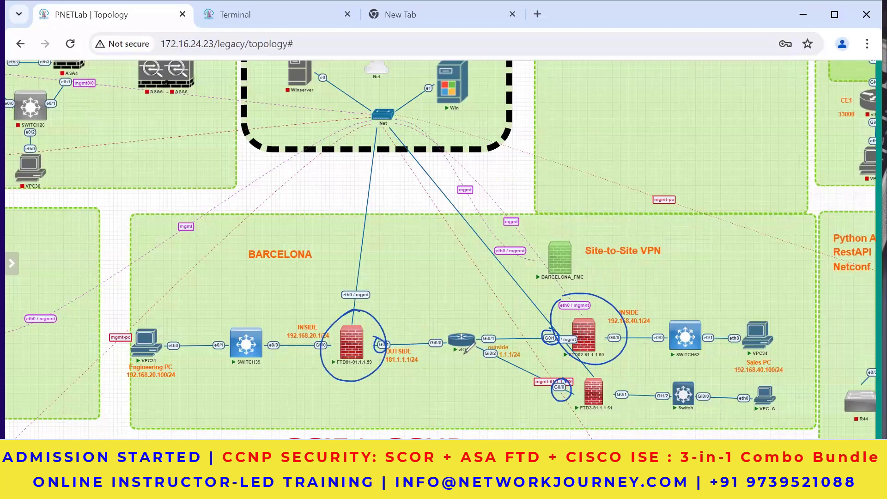
{"action": "left_click_drag", "start_coordinate": [458, 356], "coordinate": [474, 354]}
{"action": "left_click_drag", "start_coordinate": [456, 361], "coordinate": [467, 359]}
Step: Trace the tunnel path from FTD01 G0/1 across to FTD02 G0/1
{"action": "mouse_move", "coordinate": [399, 336]}
{"action": "left_mouse_down"}
{"action": "mouse_move", "coordinate": [451, 327]}
{"action": "mouse_move", "coordinate": [554, 338]}
{"action": "left_mouse_up"}
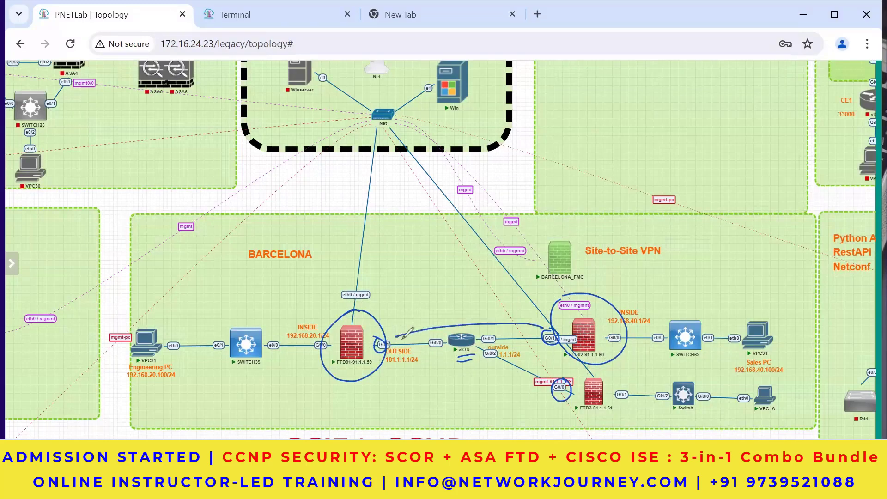
{"action": "mouse_move", "coordinate": [399, 335]}
{"action": "left_mouse_down"}
{"action": "mouse_move", "coordinate": [417, 349]}
{"action": "mouse_move", "coordinate": [543, 327]}
{"action": "mouse_move", "coordinate": [545, 342]}
{"action": "left_mouse_up"}
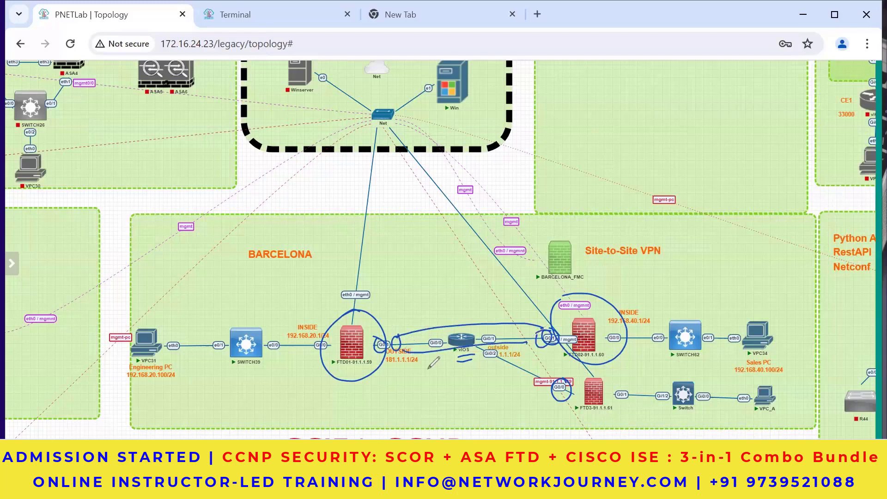
{"action": "mouse_move", "coordinate": [457, 344]}
{"action": "left_mouse_down"}
{"action": "mouse_move", "coordinate": [444, 352]}
{"action": "mouse_move", "coordinate": [549, 378]}
{"action": "mouse_move", "coordinate": [433, 356]}
{"action": "mouse_move", "coordinate": [568, 388]}
{"action": "left_mouse_up"}
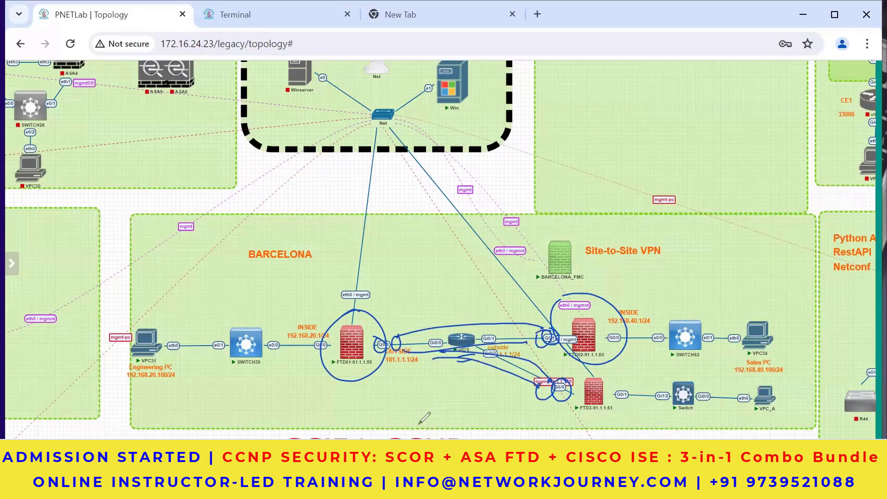
Step: Draw checkmarks above FTD01, beside FTD02's INSIDE label and next to FTD3
{"action": "left_click_drag", "start_coordinate": [368, 313], "coordinate": [387, 301]}
{"action": "left_click_drag", "start_coordinate": [616, 292], "coordinate": [639, 287]}
{"action": "left_click_drag", "start_coordinate": [610, 380], "coordinate": [631, 373]}
Step: Handwrite S2S top-right with two branches labelled Policy and Route, and circle Policy
{"action": "mouse_move", "coordinate": [684, 88]}
{"action": "left_mouse_down"}
{"action": "mouse_move", "coordinate": [676, 101]}
{"action": "mouse_move", "coordinate": [707, 102]}
{"action": "mouse_move", "coordinate": [653, 139]}
{"action": "left_mouse_up"}
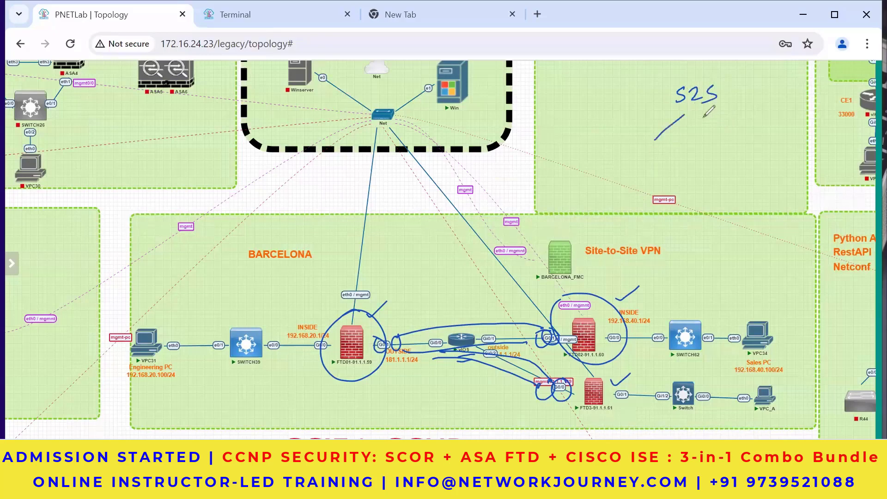
{"action": "left_click_drag", "start_coordinate": [702, 115], "coordinate": [732, 135]}
{"action": "mouse_move", "coordinate": [620, 150]}
{"action": "left_mouse_down"}
{"action": "mouse_move", "coordinate": [618, 163]}
{"action": "mouse_move", "coordinate": [630, 153]}
{"action": "mouse_move", "coordinate": [647, 175]}
{"action": "left_mouse_up"}
{"action": "mouse_move", "coordinate": [723, 145]}
{"action": "left_mouse_down"}
{"action": "mouse_move", "coordinate": [725, 159]}
{"action": "mouse_move", "coordinate": [767, 140]}
{"action": "left_mouse_up"}
{"action": "left_click_drag", "start_coordinate": [729, 162], "coordinate": [764, 154]}
{"action": "left_click_drag", "start_coordinate": [658, 139], "coordinate": [619, 141]}
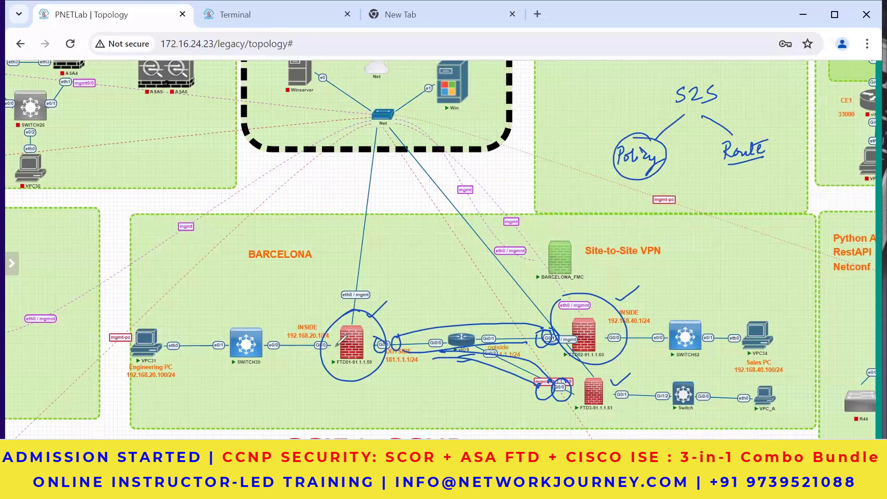
Step: Loop around VPC31, SWITCH39 and FTD01, tick VPC31 and Policy, and circle Route
{"action": "mouse_move", "coordinate": [304, 288]}
{"action": "left_mouse_down"}
{"action": "mouse_move", "coordinate": [124, 359]}
{"action": "mouse_move", "coordinate": [368, 325]}
{"action": "mouse_move", "coordinate": [304, 292]}
{"action": "left_mouse_up"}
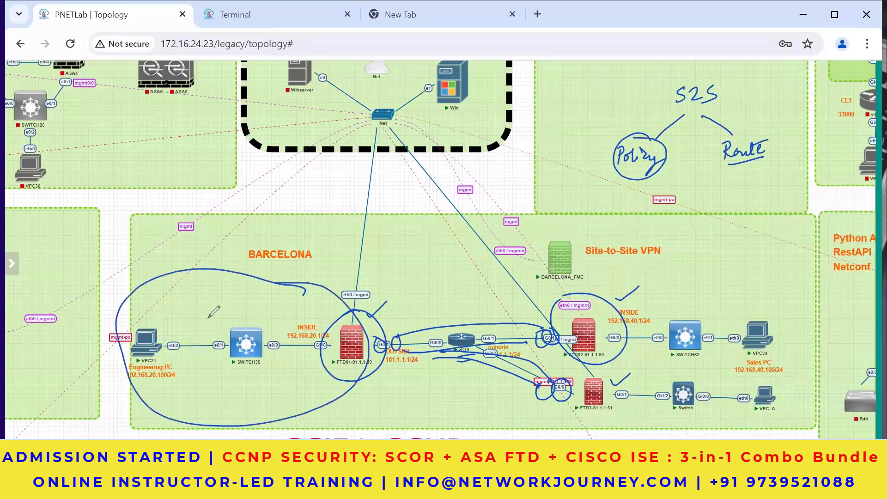
{"action": "left_click_drag", "start_coordinate": [169, 335], "coordinate": [192, 319]}
{"action": "mouse_move", "coordinate": [613, 178]}
{"action": "left_mouse_down"}
{"action": "mouse_move", "coordinate": [637, 176]}
{"action": "mouse_move", "coordinate": [620, 182]}
{"action": "left_mouse_up"}
{"action": "left_click_drag", "start_coordinate": [629, 118], "coordinate": [650, 102]}
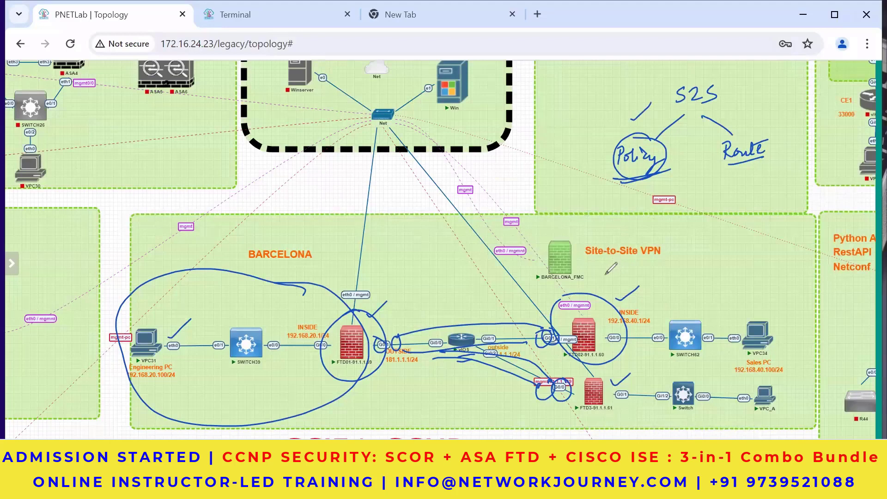
{"action": "left_click_drag", "start_coordinate": [731, 137], "coordinate": [720, 139]}
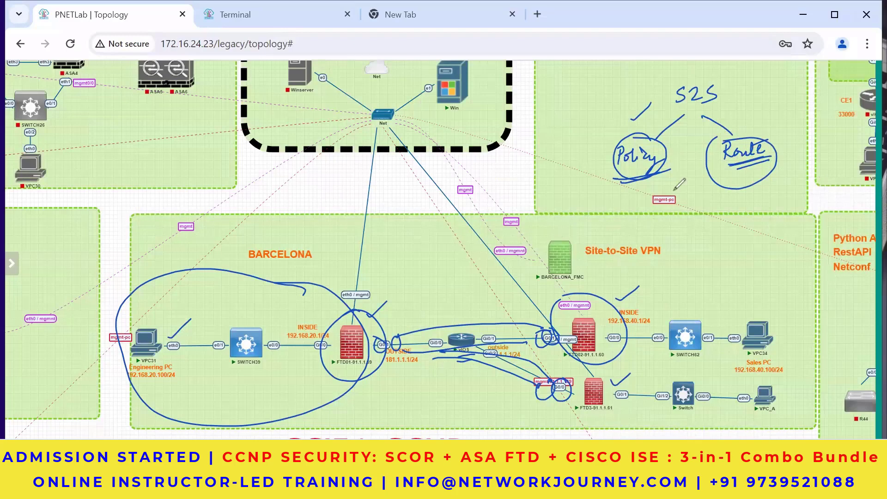
Step: Emphasize Policy, then write a circled VTI under Route branching to SVTI and DVTI
{"action": "mouse_move", "coordinate": [666, 158]}
{"action": "left_mouse_down"}
{"action": "mouse_move", "coordinate": [617, 179]}
{"action": "mouse_move", "coordinate": [643, 183]}
{"action": "left_mouse_up"}
{"action": "mouse_move", "coordinate": [729, 197]}
{"action": "left_mouse_down"}
{"action": "mouse_move", "coordinate": [761, 194]}
{"action": "mouse_move", "coordinate": [769, 203]}
{"action": "mouse_move", "coordinate": [739, 178]}
{"action": "mouse_move", "coordinate": [716, 175]}
{"action": "left_mouse_up"}
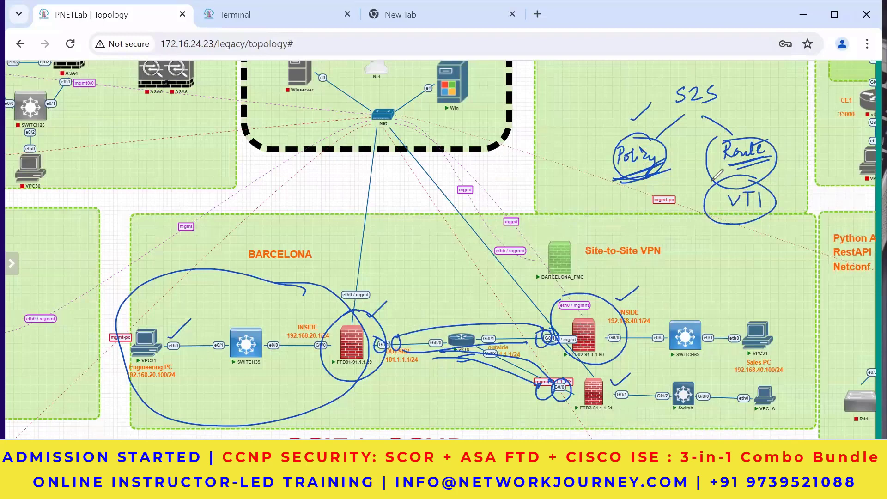
{"action": "mouse_move", "coordinate": [732, 223]}
{"action": "left_mouse_down"}
{"action": "mouse_move", "coordinate": [700, 247]}
{"action": "mouse_move", "coordinate": [769, 236]}
{"action": "left_mouse_up"}
{"action": "mouse_move", "coordinate": [711, 253]}
{"action": "left_mouse_down"}
{"action": "mouse_move", "coordinate": [695, 263]}
{"action": "mouse_move", "coordinate": [780, 240]}
{"action": "mouse_move", "coordinate": [797, 245]}
{"action": "left_mouse_up"}
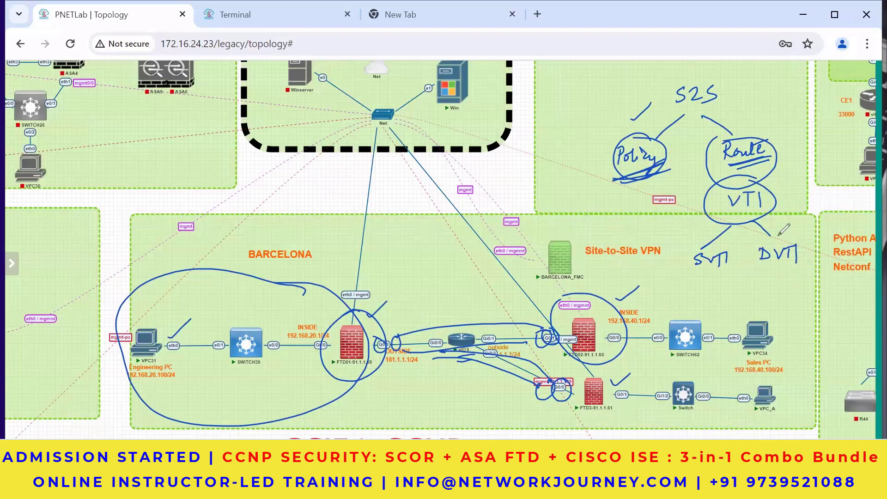
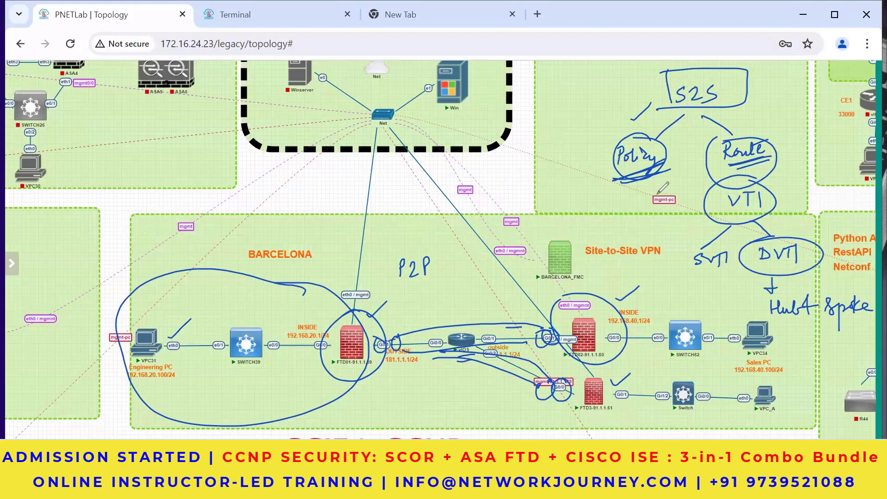
Step: Write 'Hub & Spoke' under P2P and circle HQ with links radiating outward
{"action": "mouse_move", "coordinate": [400, 285]}
{"action": "left_mouse_down"}
{"action": "mouse_move", "coordinate": [400, 296]}
{"action": "mouse_move", "coordinate": [445, 296]}
{"action": "mouse_move", "coordinate": [495, 277]}
{"action": "mouse_move", "coordinate": [498, 289]}
{"action": "left_mouse_up"}
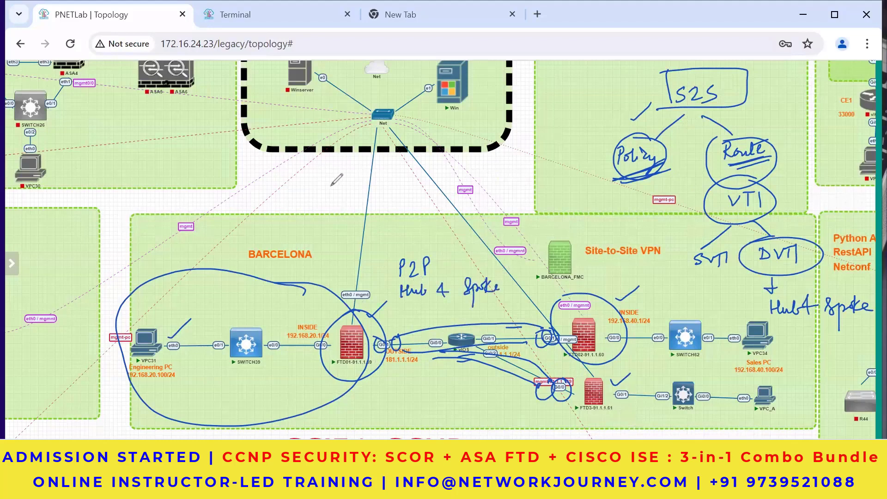
{"action": "mouse_move", "coordinate": [335, 174]}
{"action": "left_mouse_down"}
{"action": "mouse_move", "coordinate": [332, 183]}
{"action": "mouse_move", "coordinate": [359, 182]}
{"action": "mouse_move", "coordinate": [253, 230]}
{"action": "left_mouse_up"}
{"action": "mouse_move", "coordinate": [329, 199]}
{"action": "left_mouse_down"}
{"action": "mouse_move", "coordinate": [303, 244]}
{"action": "mouse_move", "coordinate": [355, 258]}
{"action": "left_mouse_up"}
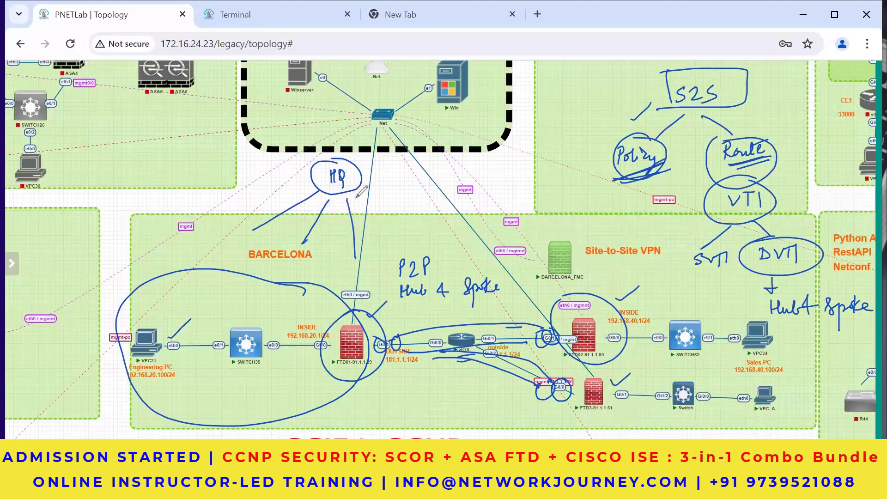
{"action": "left_click_drag", "start_coordinate": [364, 203], "coordinate": [406, 216]}
{"action": "left_click_drag", "start_coordinate": [368, 178], "coordinate": [431, 189]}
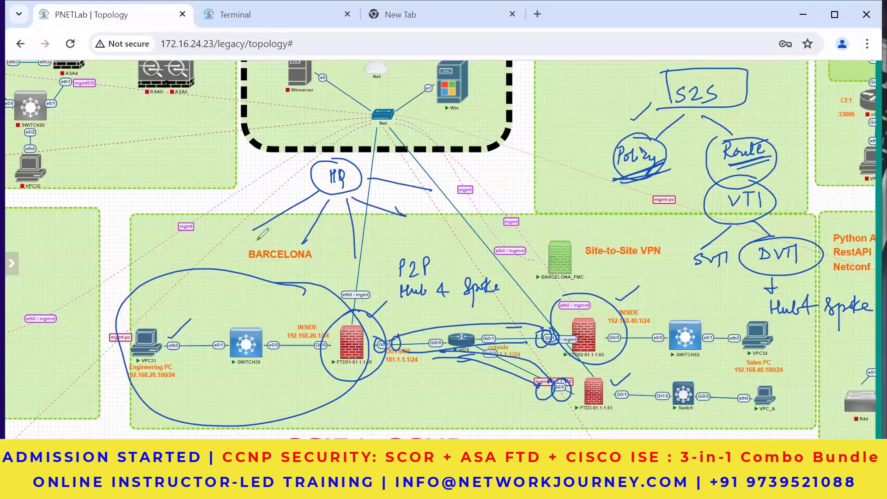
Step: Draw branch circles labelled BA, BB, BC, BD and BE
{"action": "left_click_drag", "start_coordinate": [245, 223], "coordinate": [246, 244]}
{"action": "mouse_move", "coordinate": [245, 248]}
{"action": "left_mouse_down"}
{"action": "mouse_move", "coordinate": [255, 239]}
{"action": "mouse_move", "coordinate": [309, 243]}
{"action": "mouse_move", "coordinate": [316, 267]}
{"action": "left_mouse_up"}
{"action": "mouse_move", "coordinate": [359, 245]}
{"action": "left_mouse_down"}
{"action": "mouse_move", "coordinate": [351, 273]}
{"action": "mouse_move", "coordinate": [369, 253]}
{"action": "mouse_move", "coordinate": [364, 271]}
{"action": "left_mouse_up"}
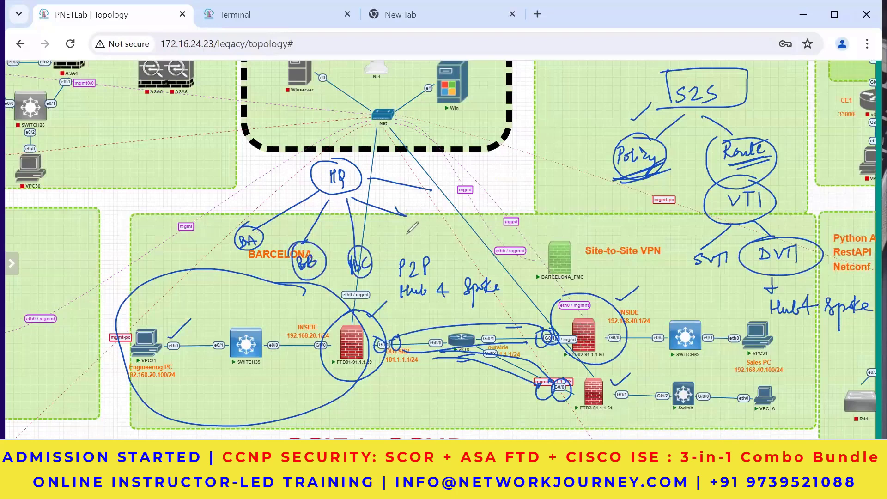
{"action": "mouse_move", "coordinate": [409, 210]}
{"action": "left_mouse_down"}
{"action": "mouse_move", "coordinate": [406, 231]}
{"action": "mouse_move", "coordinate": [418, 233]}
{"action": "left_mouse_up"}
{"action": "mouse_move", "coordinate": [443, 172]}
{"action": "left_mouse_down"}
{"action": "mouse_move", "coordinate": [430, 187]}
{"action": "mouse_move", "coordinate": [458, 173]}
{"action": "mouse_move", "coordinate": [441, 198]}
{"action": "left_mouse_up"}
{"action": "mouse_move", "coordinate": [439, 184]}
{"action": "left_mouse_down"}
{"action": "mouse_move", "coordinate": [443, 197]}
{"action": "mouse_move", "coordinate": [451, 193]}
{"action": "left_mouse_up"}
{"action": "left_click_drag", "start_coordinate": [452, 184], "coordinate": [458, 183]}
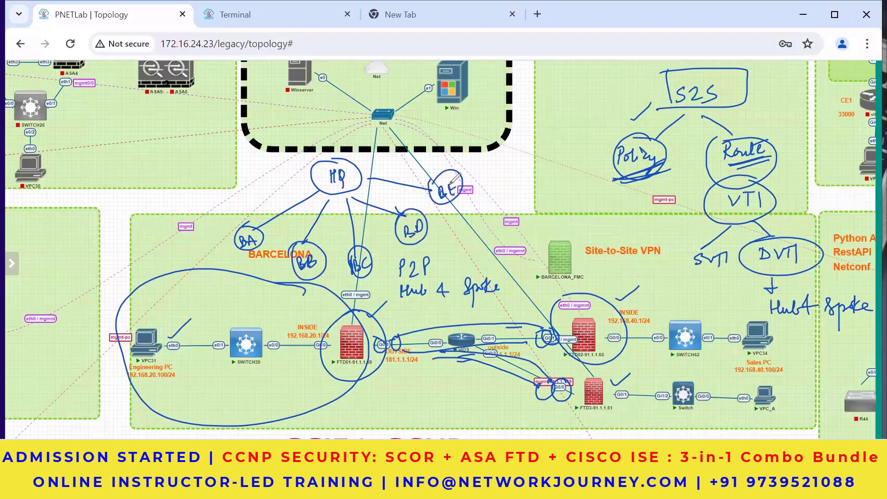
Step: Link HQ to BA and BB and circle around the HQ drawing
{"action": "mouse_move", "coordinate": [321, 186]}
{"action": "left_mouse_down"}
{"action": "mouse_move", "coordinate": [284, 203]}
{"action": "mouse_move", "coordinate": [293, 220]}
{"action": "left_mouse_up"}
{"action": "left_click_drag", "start_coordinate": [333, 194], "coordinate": [319, 241]}
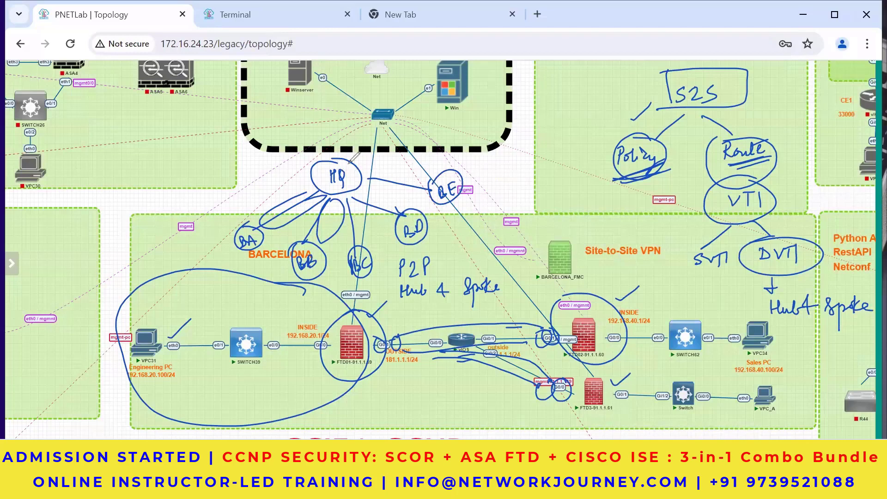
{"action": "left_click_drag", "start_coordinate": [343, 152], "coordinate": [281, 176]}
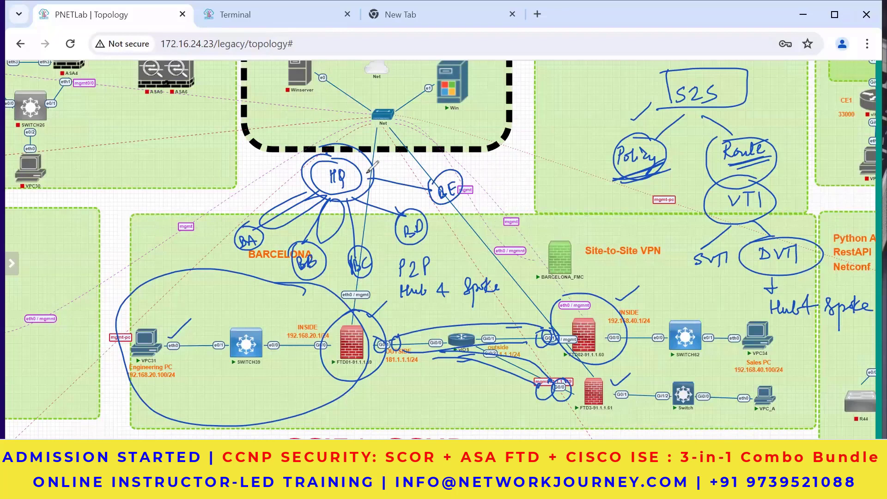
Step: Link HQ to a circled DIF site and underline the DVTI and Hub and Spoke notes
{"action": "mouse_move", "coordinate": [368, 173]}
{"action": "left_mouse_down"}
{"action": "mouse_move", "coordinate": [464, 138]}
{"action": "mouse_move", "coordinate": [462, 121]}
{"action": "mouse_move", "coordinate": [492, 143]}
{"action": "left_mouse_up"}
{"action": "left_click_drag", "start_coordinate": [340, 146], "coordinate": [367, 198]}
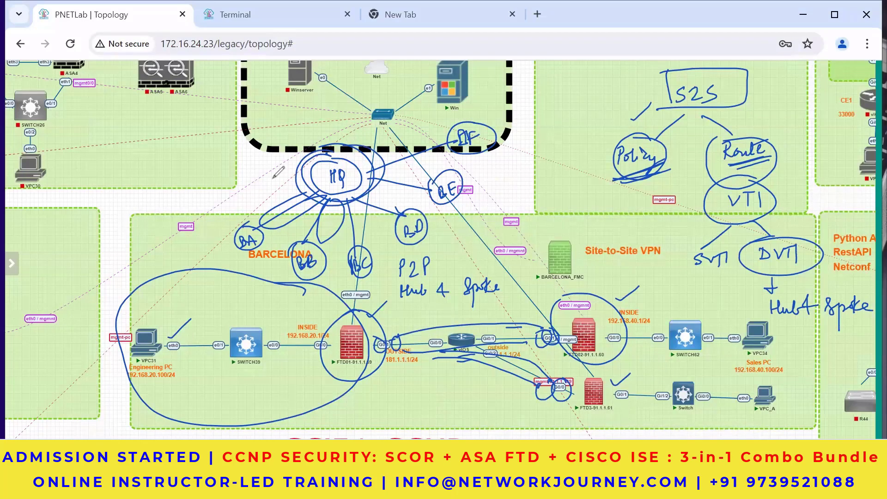
{"action": "left_click", "coordinate": [762, 268]}
{"action": "left_click_drag", "start_coordinate": [758, 267], "coordinate": [810, 264]}
{"action": "left_click_drag", "start_coordinate": [781, 318], "coordinate": [868, 316]}
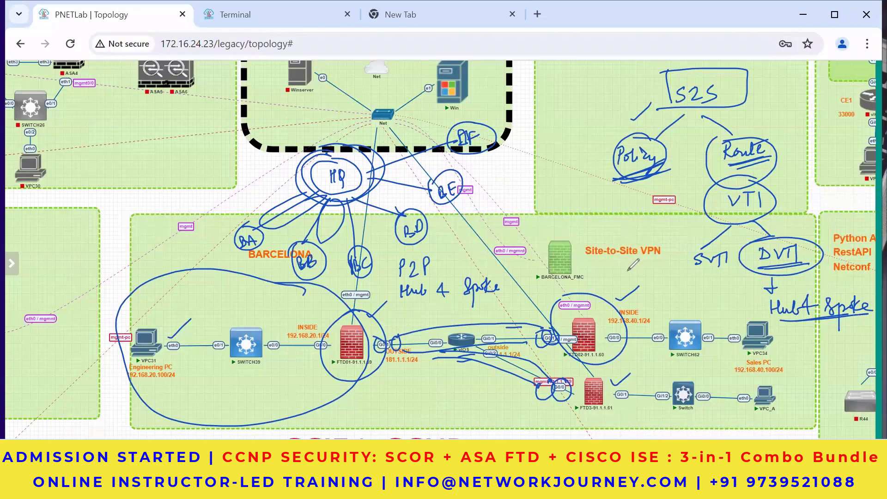
Step: Write and circle a 'Full mesh' note, and underline the Policy and Route notes
{"action": "mouse_move", "coordinate": [509, 161]}
{"action": "left_mouse_down"}
{"action": "mouse_move", "coordinate": [510, 175]}
{"action": "mouse_move", "coordinate": [515, 168]}
{"action": "mouse_move", "coordinate": [526, 175]}
{"action": "left_mouse_up"}
{"action": "left_click_drag", "start_coordinate": [531, 159], "coordinate": [530, 175]}
{"action": "left_click_drag", "start_coordinate": [532, 171], "coordinate": [538, 170]}
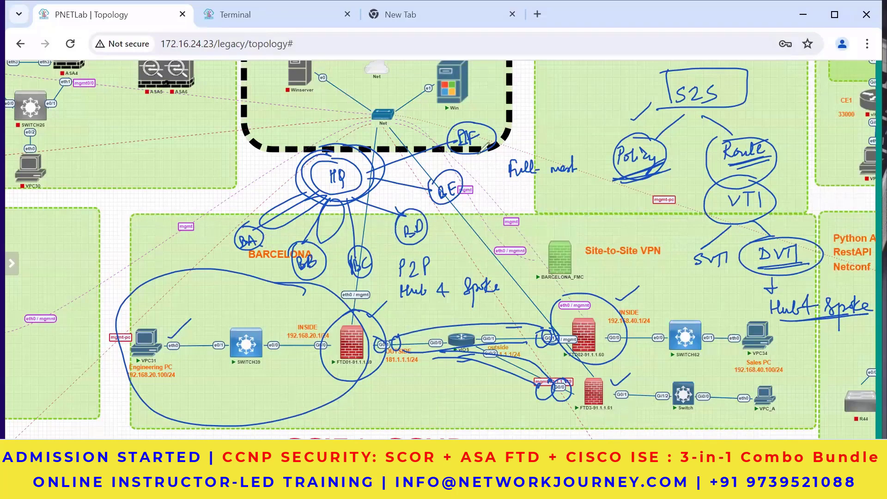
{"action": "left_click_drag", "start_coordinate": [545, 139], "coordinate": [553, 132]}
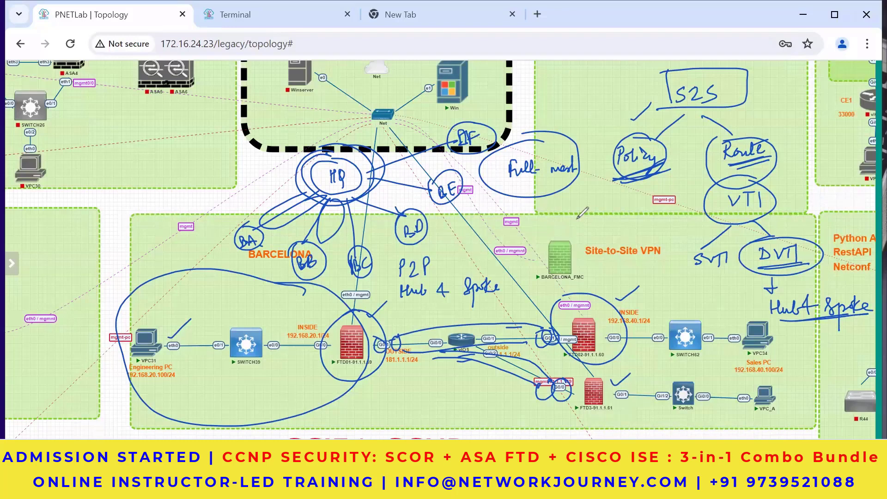
{"action": "mouse_move", "coordinate": [629, 174]}
{"action": "left_mouse_down"}
{"action": "mouse_move", "coordinate": [691, 158]}
{"action": "mouse_move", "coordinate": [778, 153]}
{"action": "left_mouse_up"}
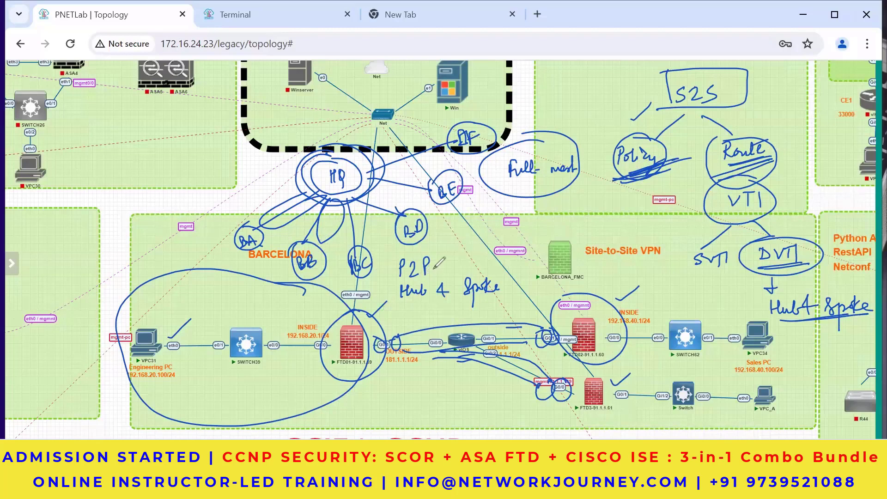
Step: Number P2P 1, Hub & Spoke 2 and Full mesh 3, then erase all ink
{"action": "left_click_drag", "start_coordinate": [432, 267], "coordinate": [460, 246]}
{"action": "mouse_move", "coordinate": [388, 260]}
{"action": "left_mouse_down"}
{"action": "mouse_move", "coordinate": [389, 270]}
{"action": "mouse_move", "coordinate": [391, 254]}
{"action": "left_mouse_up"}
{"action": "mouse_move", "coordinate": [381, 293]}
{"action": "left_mouse_down"}
{"action": "mouse_move", "coordinate": [388, 301]}
{"action": "mouse_move", "coordinate": [394, 288]}
{"action": "left_mouse_up"}
{"action": "mouse_move", "coordinate": [494, 161]}
{"action": "left_mouse_down"}
{"action": "mouse_move", "coordinate": [503, 170]}
{"action": "mouse_move", "coordinate": [495, 181]}
{"action": "left_mouse_up"}
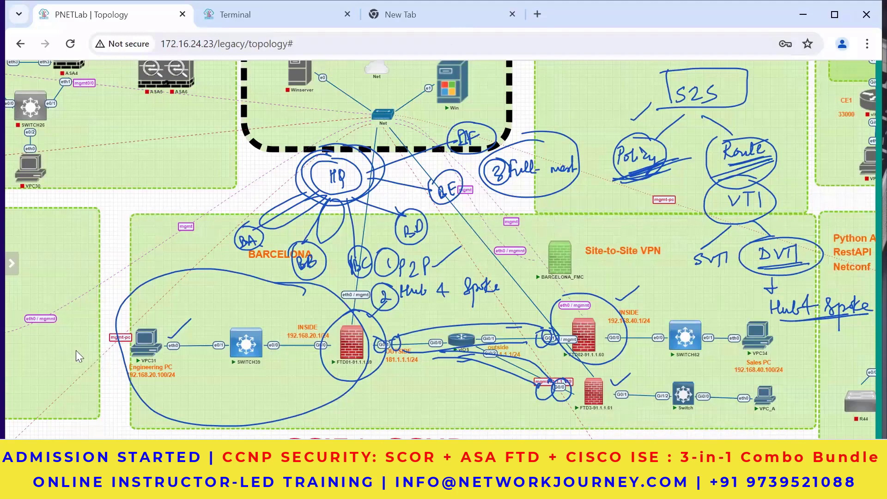
{"action": "key", "text": "e"}
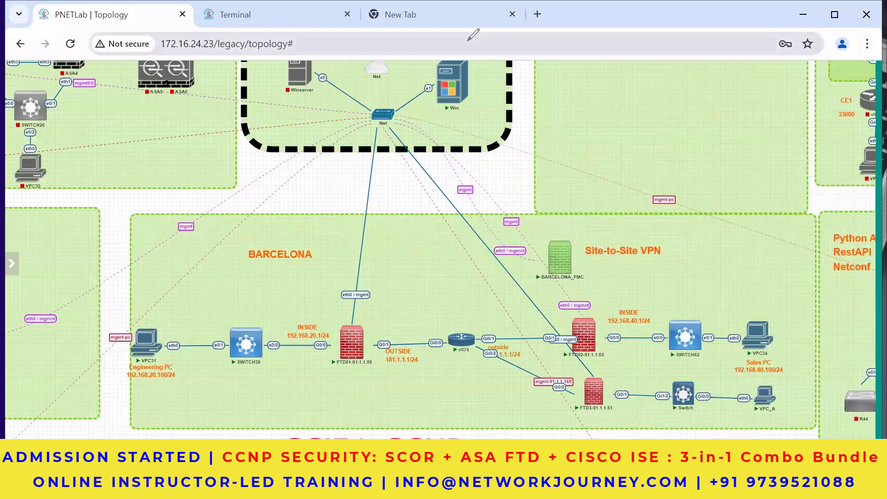
Step: Switch to the FMC console and review the SiteA, SiteB and SiteC devices in Device Management
{"action": "left_click", "coordinate": [250, 15]}
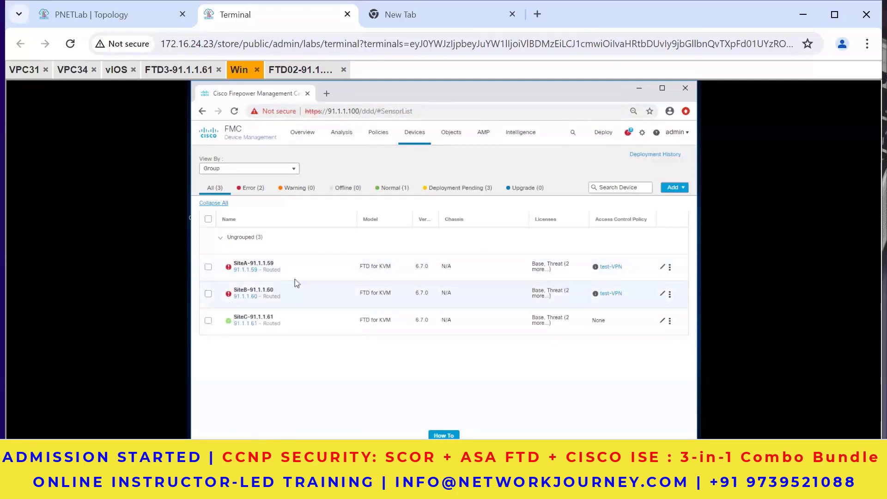
{"action": "mouse_move", "coordinate": [274, 267]}
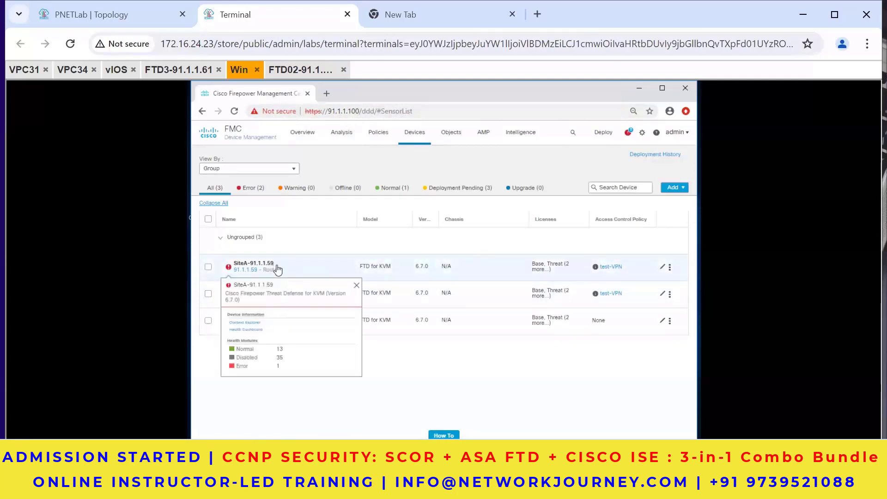
{"action": "mouse_move", "coordinate": [269, 294]}
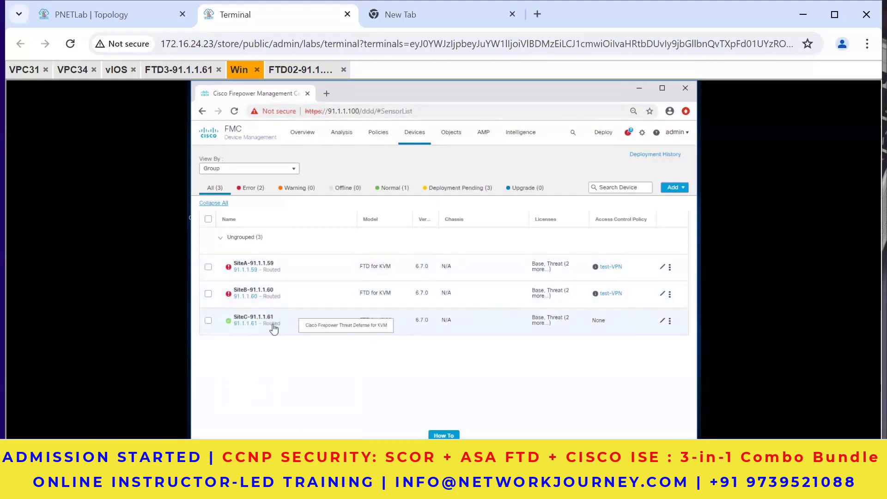
{"action": "mouse_move", "coordinate": [272, 324]}
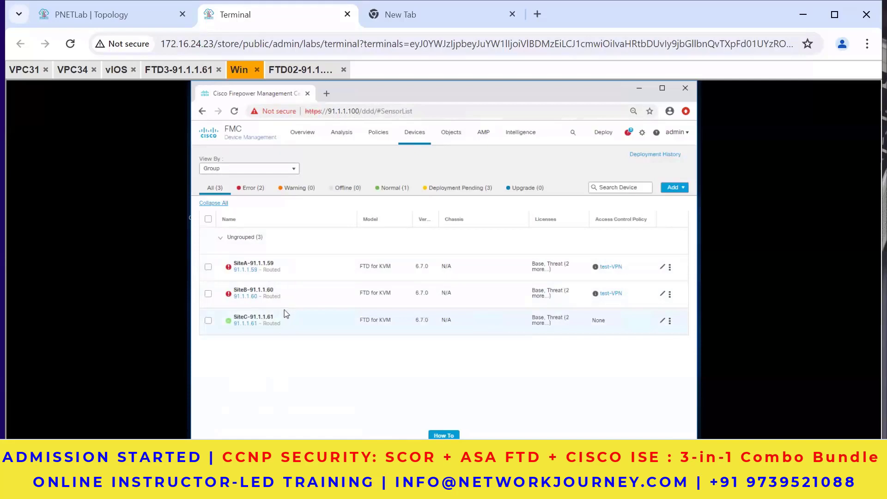
{"action": "left_click", "coordinate": [675, 187]}
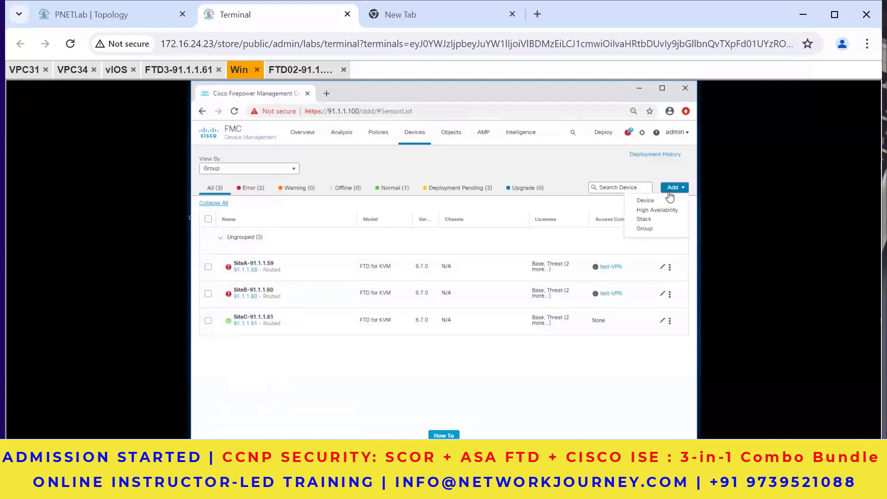
{"action": "left_click", "coordinate": [649, 199]}
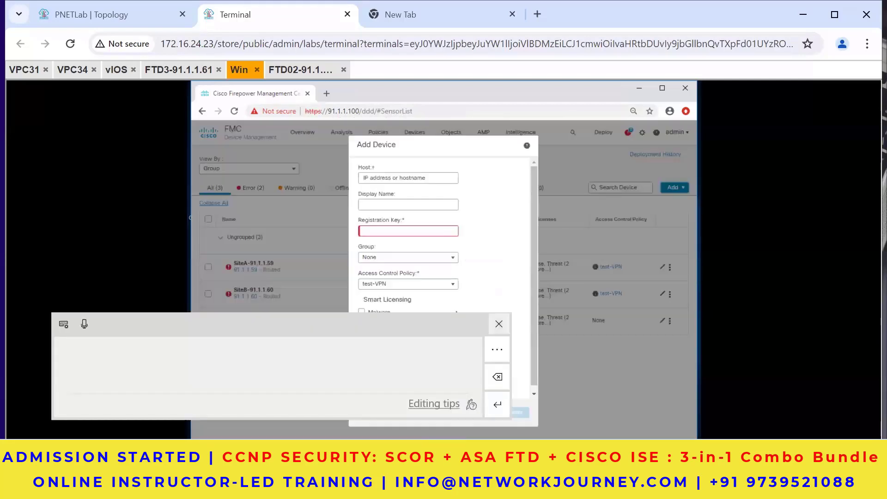
{"action": "left_click", "coordinate": [499, 324]}
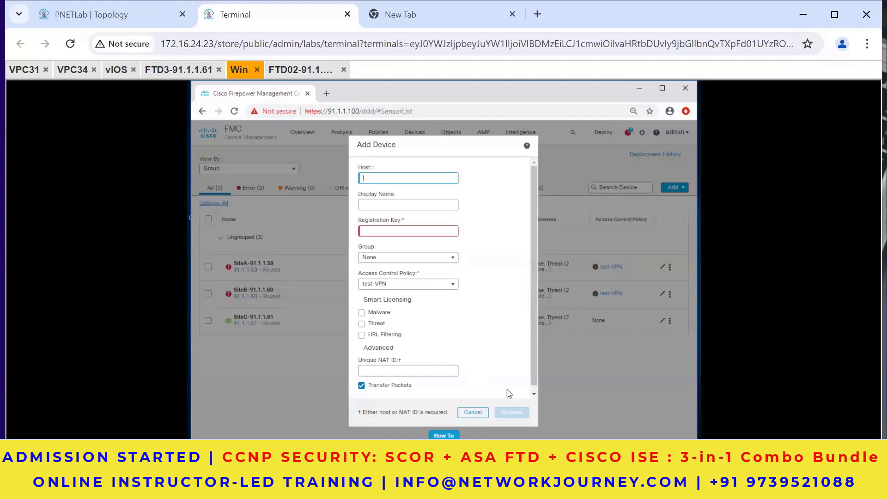
{"action": "left_click", "coordinate": [474, 412]}
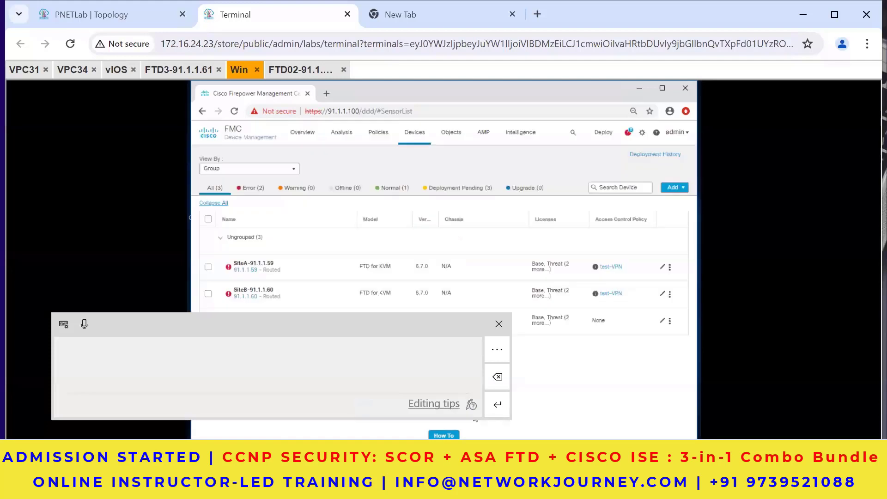
{"action": "left_click", "coordinate": [498, 324]}
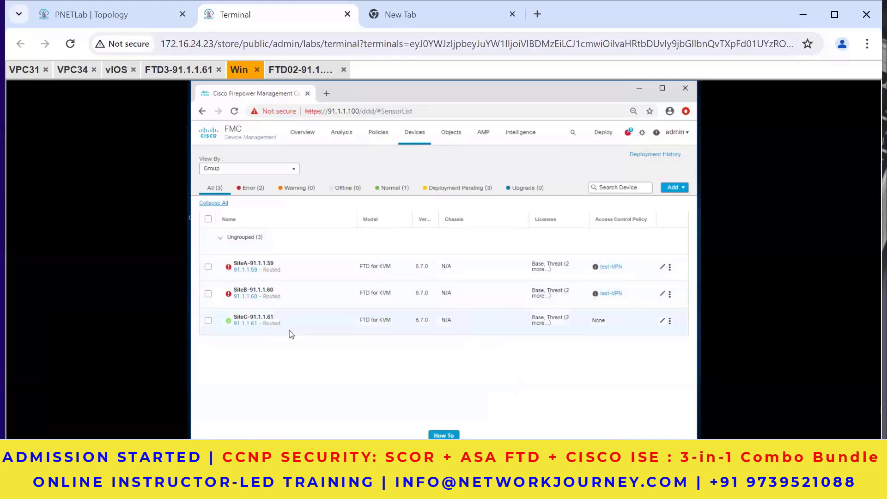
{"action": "left_click", "coordinate": [279, 296]}
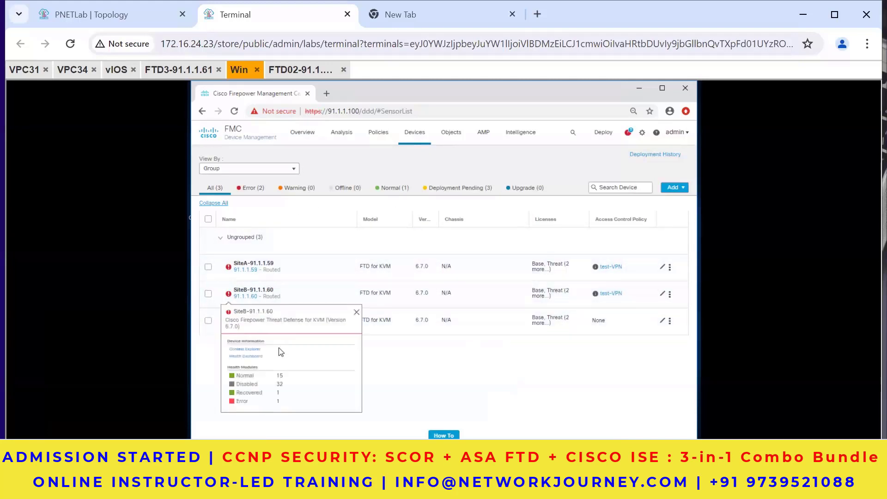
{"action": "left_click", "coordinate": [296, 305]}
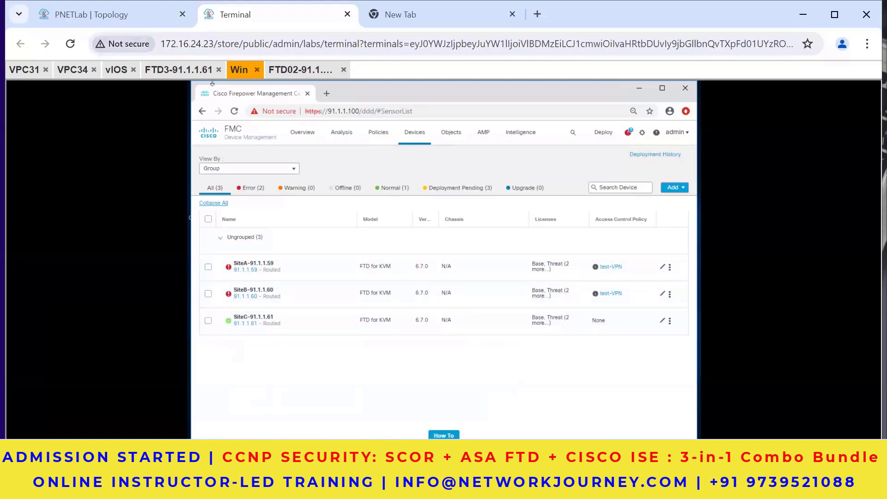
Step: Return to the topology and write 181.1.1.0/24 by FTD01 and 182.1.1.0/24 by FTD02
{"action": "left_click", "coordinate": [124, 17]}
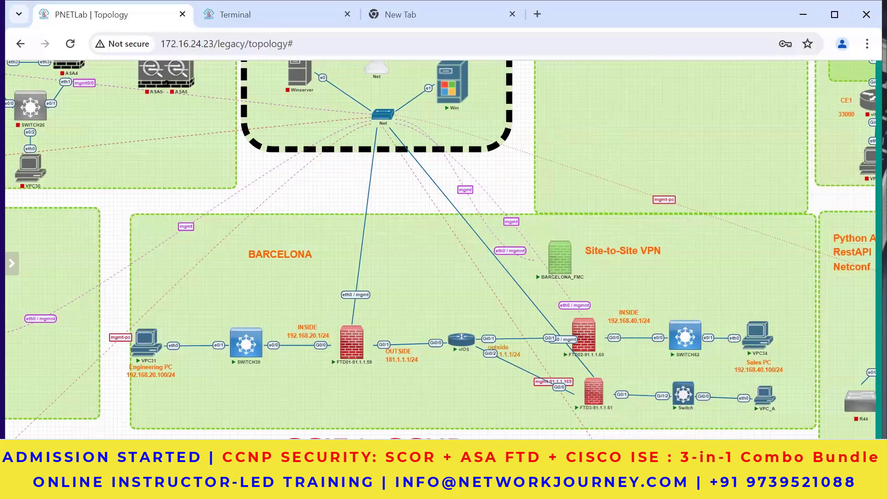
{"action": "mouse_move", "coordinate": [376, 317]}
{"action": "left_mouse_down"}
{"action": "mouse_move", "coordinate": [388, 312]}
{"action": "mouse_move", "coordinate": [382, 316]}
{"action": "mouse_move", "coordinate": [408, 327]}
{"action": "mouse_move", "coordinate": [426, 308]}
{"action": "mouse_move", "coordinate": [421, 331]}
{"action": "left_mouse_up"}
{"action": "left_click", "coordinate": [393, 320]}
{"action": "left_click_drag", "start_coordinate": [435, 314], "coordinate": [443, 320]}
{"action": "left_click_drag", "start_coordinate": [439, 310], "coordinate": [439, 329]}
{"action": "mouse_move", "coordinate": [496, 316]}
{"action": "left_mouse_down"}
{"action": "mouse_move", "coordinate": [495, 329]}
{"action": "mouse_move", "coordinate": [524, 329]}
{"action": "mouse_move", "coordinate": [536, 319]}
{"action": "mouse_move", "coordinate": [545, 336]}
{"action": "mouse_move", "coordinate": [554, 326]}
{"action": "left_mouse_up"}
{"action": "left_click", "coordinate": [518, 327]}
{"action": "left_click_drag", "start_coordinate": [555, 318], "coordinate": [559, 323]}
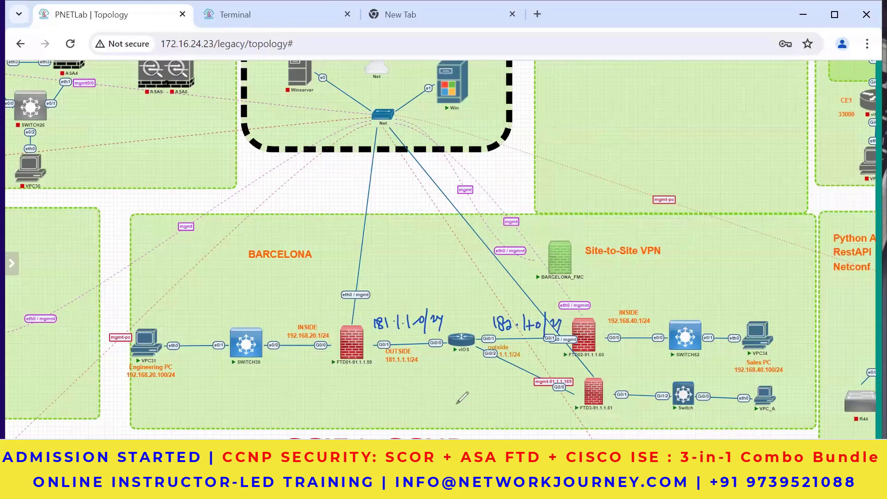
Step: Write the 183.1.1.0/24 subnet under the vIOS link
{"action": "left_click_drag", "start_coordinate": [470, 372], "coordinate": [469, 385]}
{"action": "mouse_move", "coordinate": [483, 373]}
{"action": "left_mouse_down"}
{"action": "mouse_move", "coordinate": [485, 385]}
{"action": "mouse_move", "coordinate": [516, 389]}
{"action": "mouse_move", "coordinate": [536, 373]}
{"action": "mouse_move", "coordinate": [537, 400]}
{"action": "left_mouse_up"}
{"action": "left_click", "coordinate": [495, 381]}
{"action": "left_click", "coordinate": [508, 381]}
{"action": "left_click", "coordinate": [526, 384]}
{"action": "left_click_drag", "start_coordinate": [547, 383], "coordinate": [560, 392]}
{"action": "left_click_drag", "start_coordinate": [559, 384], "coordinate": [555, 408]}
Step: Mark the outside interfaces and underline inside subnets 192.168.20.1/24 and 192.168.40.1/24
{"action": "left_click_drag", "start_coordinate": [373, 339], "coordinate": [371, 339]}
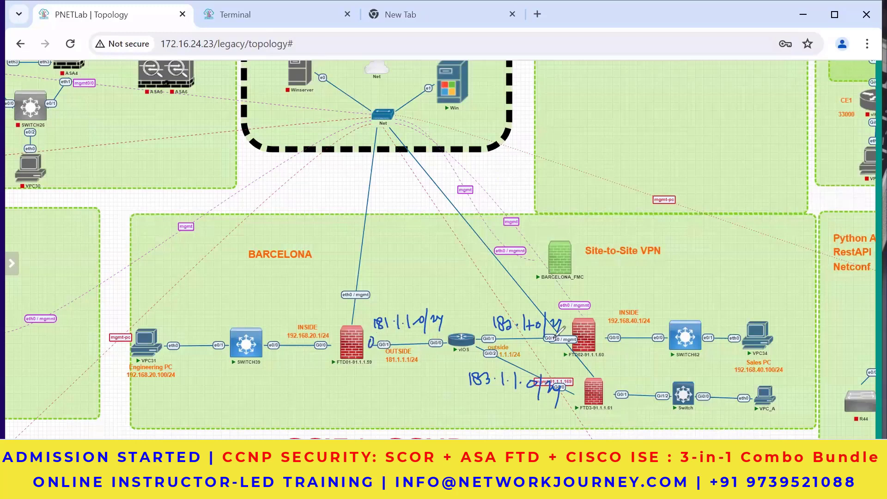
{"action": "left_click_drag", "start_coordinate": [572, 331], "coordinate": [572, 332]}
{"action": "left_click_drag", "start_coordinate": [576, 389], "coordinate": [575, 390]}
{"action": "left_click_drag", "start_coordinate": [326, 340], "coordinate": [305, 340]}
{"action": "left_click_drag", "start_coordinate": [644, 326], "coordinate": [605, 339]}
{"action": "left_click_drag", "start_coordinate": [614, 414], "coordinate": [672, 409]}
Step: Finish FTD3's 192.168.60 note and mark the vIOS router's .1 and .2 addresses
{"action": "left_click", "coordinate": [677, 414]}
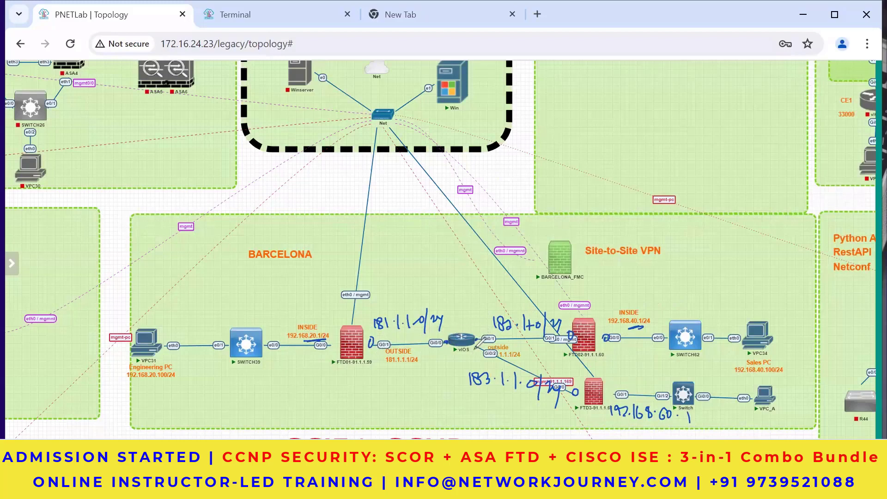
{"action": "left_click_drag", "start_coordinate": [437, 350], "coordinate": [438, 351]}
{"action": "left_click_drag", "start_coordinate": [444, 349], "coordinate": [446, 354]}
{"action": "left_click_drag", "start_coordinate": [478, 324], "coordinate": [471, 355]}
{"action": "left_click_drag", "start_coordinate": [475, 353], "coordinate": [480, 359]}
Step: Circle the end PCs: the Engineering PC VPC31, the Sales PC and VPC_A
{"action": "left_click_drag", "start_coordinate": [234, 332], "coordinate": [252, 332]}
{"action": "mouse_move", "coordinate": [165, 308]}
{"action": "left_mouse_down"}
{"action": "mouse_move", "coordinate": [134, 324]}
{"action": "mouse_move", "coordinate": [173, 307]}
{"action": "left_mouse_up"}
{"action": "mouse_move", "coordinate": [773, 300]}
{"action": "left_mouse_down"}
{"action": "mouse_move", "coordinate": [739, 298]}
{"action": "mouse_move", "coordinate": [757, 298]}
{"action": "left_mouse_up"}
{"action": "left_click_drag", "start_coordinate": [769, 384], "coordinate": [770, 400]}
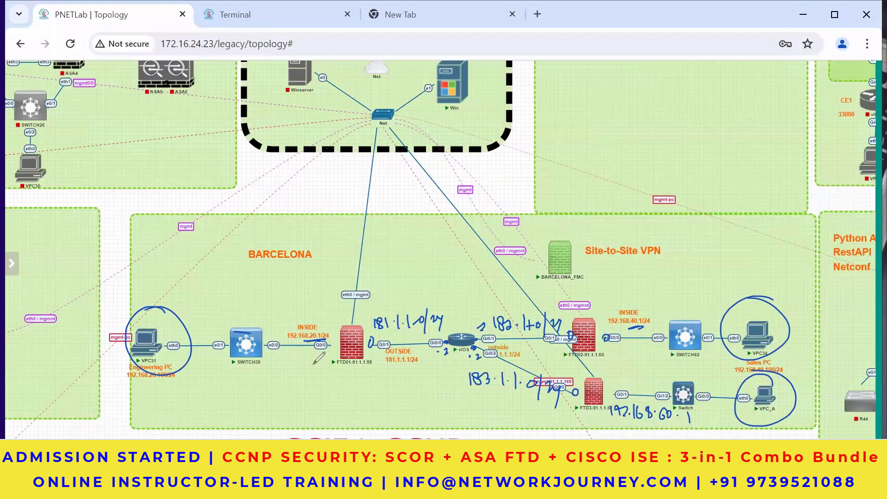
Step: Write 'dhcp server' beside FTD01, FTD02 and FTD3
{"action": "mouse_move", "coordinate": [299, 368]}
{"action": "left_mouse_down"}
{"action": "mouse_move", "coordinate": [319, 355]}
{"action": "mouse_move", "coordinate": [329, 369]}
{"action": "left_mouse_up"}
{"action": "mouse_move", "coordinate": [602, 340]}
{"action": "left_mouse_down"}
{"action": "mouse_move", "coordinate": [633, 358]}
{"action": "mouse_move", "coordinate": [628, 385]}
{"action": "mouse_move", "coordinate": [641, 389]}
{"action": "left_mouse_up"}
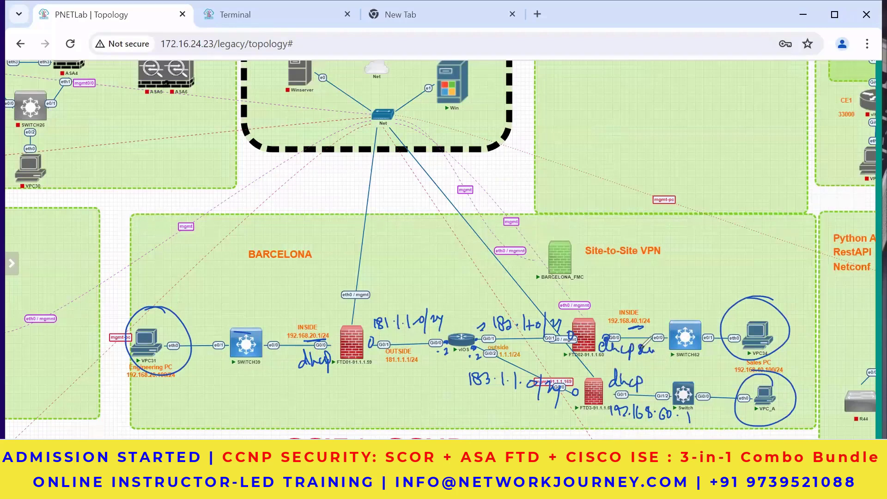
{"action": "left_click_drag", "start_coordinate": [651, 347], "coordinate": [667, 351]}
{"action": "left_click_drag", "start_coordinate": [652, 381], "coordinate": [674, 382]}
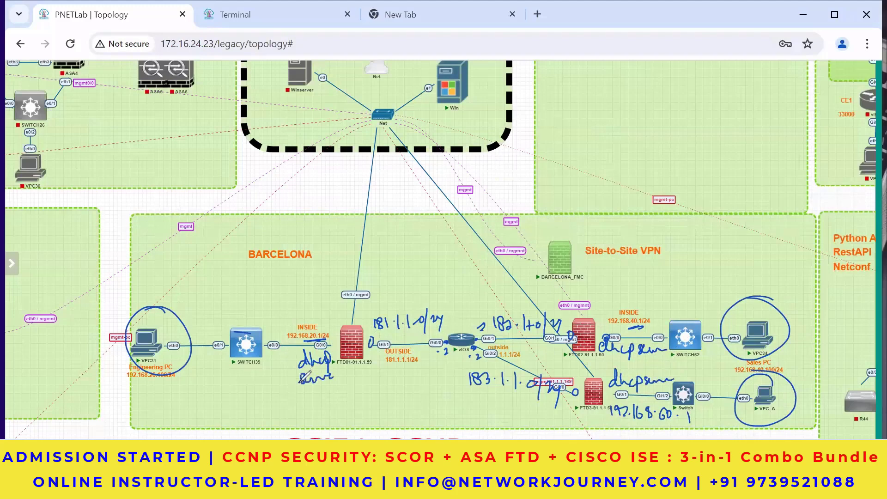
{"action": "left_click_drag", "start_coordinate": [305, 374], "coordinate": [342, 375]}
Step: Tick the PC circles and the 181, 182 and 183.1.1.0/24 subnets, underlining the vIOS addresses
{"action": "left_click_drag", "start_coordinate": [180, 321], "coordinate": [165, 335]}
{"action": "left_click_drag", "start_coordinate": [795, 307], "coordinate": [780, 318]}
{"action": "left_click_drag", "start_coordinate": [803, 382], "coordinate": [788, 396]}
{"action": "left_click_drag", "start_coordinate": [433, 368], "coordinate": [472, 363]}
{"action": "left_click_drag", "start_coordinate": [434, 372], "coordinate": [471, 367]}
{"action": "left_click_drag", "start_coordinate": [412, 298], "coordinate": [428, 289]}
{"action": "left_click_drag", "start_coordinate": [495, 306], "coordinate": [511, 290]}
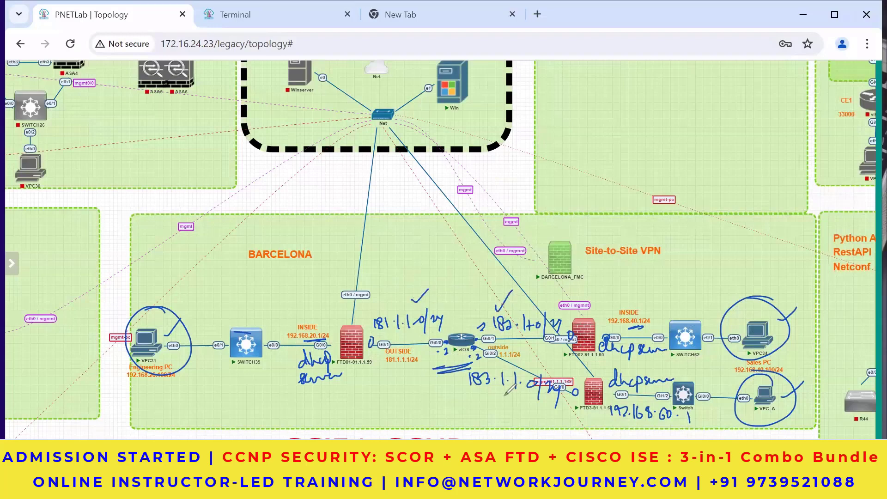
{"action": "left_click_drag", "start_coordinate": [492, 387], "coordinate": [518, 372]}
Step: Circle the firewalls, trace the path from VPC31 across the outside links, and begin the Interface config note
{"action": "mouse_move", "coordinate": [351, 311]}
{"action": "left_mouse_down"}
{"action": "mouse_move", "coordinate": [370, 349]}
{"action": "mouse_move", "coordinate": [352, 300]}
{"action": "left_mouse_up"}
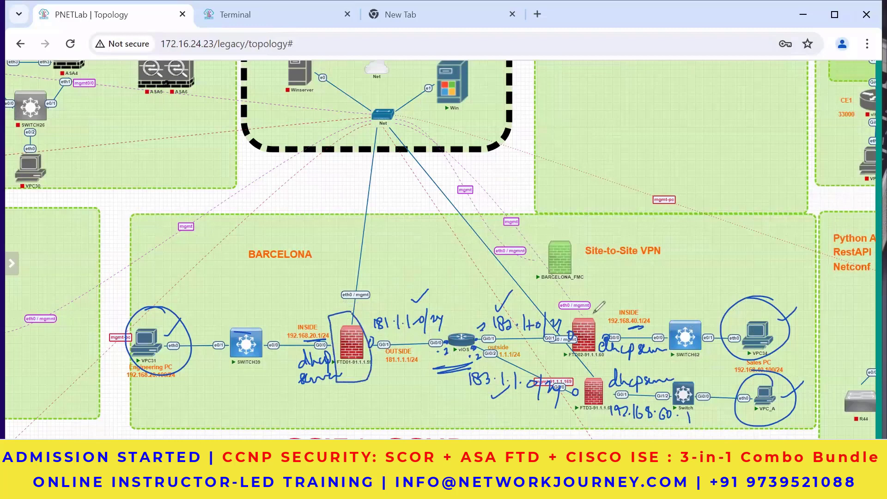
{"action": "mouse_move", "coordinate": [599, 368]}
{"action": "left_mouse_down"}
{"action": "mouse_move", "coordinate": [601, 351]}
{"action": "mouse_move", "coordinate": [573, 383]}
{"action": "mouse_move", "coordinate": [605, 430]}
{"action": "mouse_move", "coordinate": [600, 362]}
{"action": "left_mouse_up"}
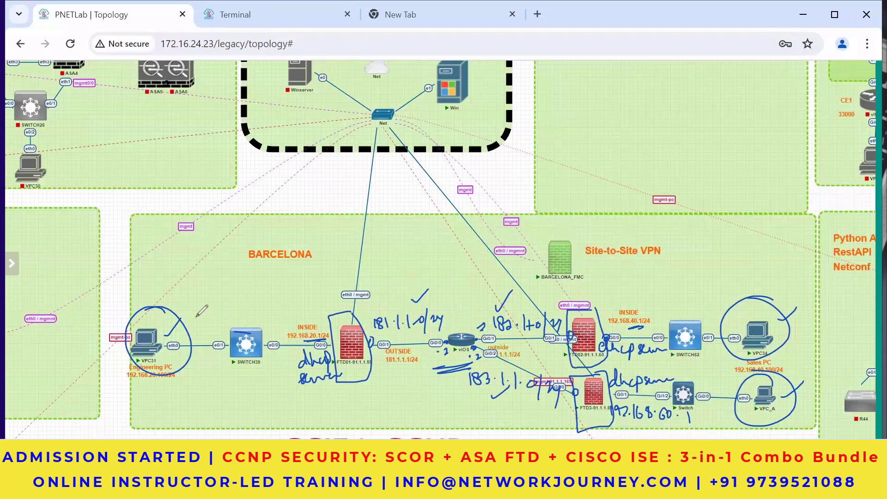
{"action": "left_click_drag", "start_coordinate": [179, 315], "coordinate": [331, 328]}
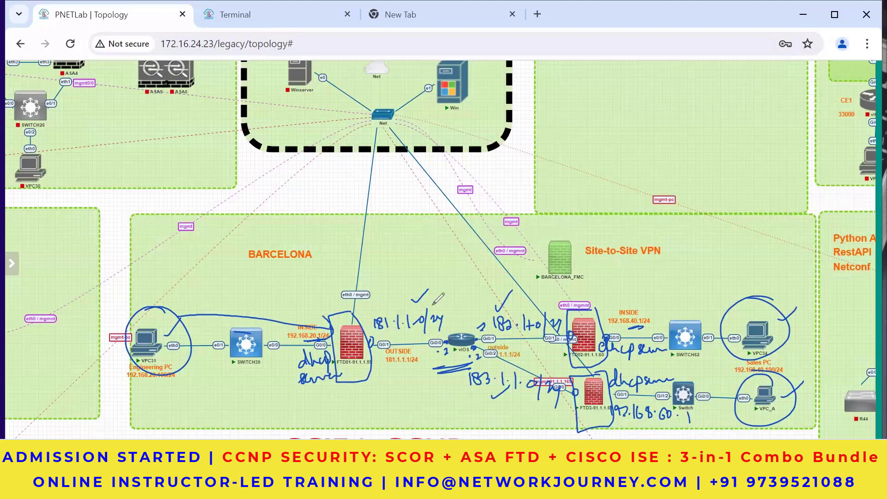
{"action": "left_click_drag", "start_coordinate": [426, 354], "coordinate": [381, 364]}
{"action": "mouse_move", "coordinate": [566, 399]}
{"action": "left_mouse_down"}
{"action": "mouse_move", "coordinate": [513, 412]}
{"action": "mouse_move", "coordinate": [484, 358]}
{"action": "left_mouse_up"}
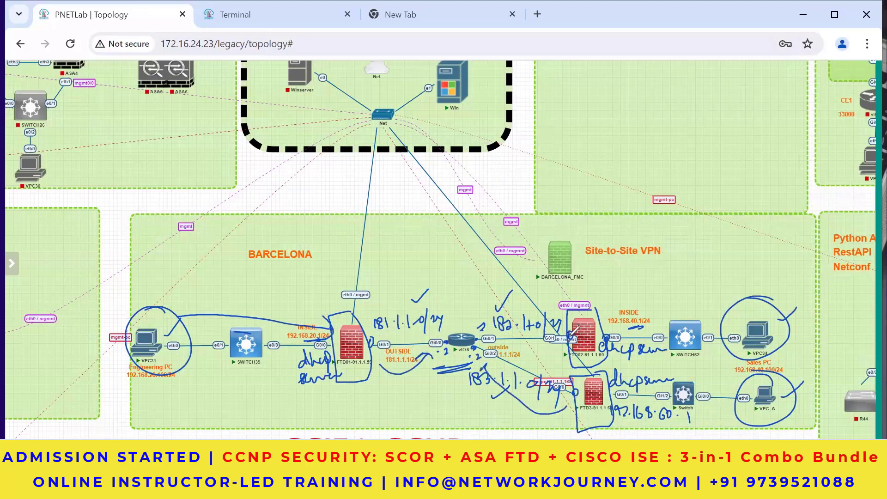
{"action": "left_click_drag", "start_coordinate": [560, 319], "coordinate": [493, 314]}
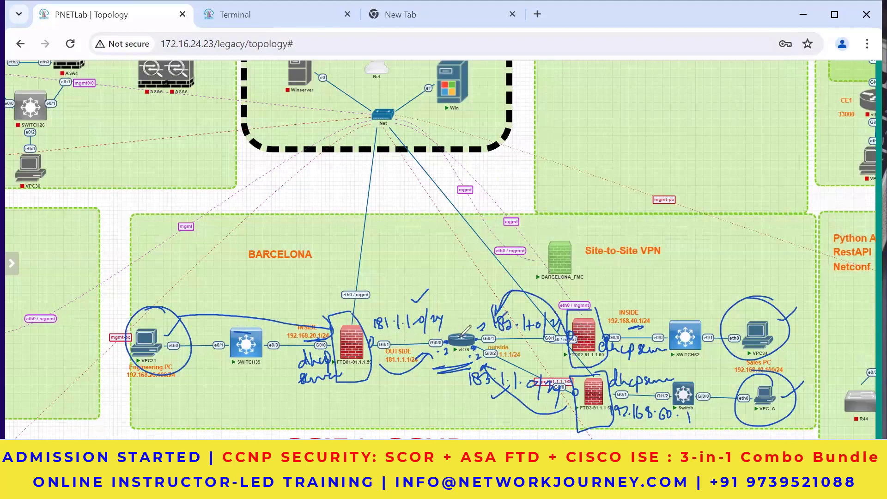
{"action": "mouse_move", "coordinate": [637, 83]}
{"action": "left_mouse_down"}
{"action": "mouse_move", "coordinate": [635, 96]}
{"action": "mouse_move", "coordinate": [697, 86]}
{"action": "mouse_move", "coordinate": [741, 93]}
{"action": "mouse_move", "coordinate": [762, 82]}
{"action": "mouse_move", "coordinate": [605, 94]}
{"action": "mouse_move", "coordinate": [598, 84]}
{"action": "mouse_move", "coordinate": [609, 121]}
{"action": "mouse_move", "coordinate": [750, 109]}
{"action": "mouse_move", "coordinate": [738, 138]}
{"action": "left_mouse_up"}
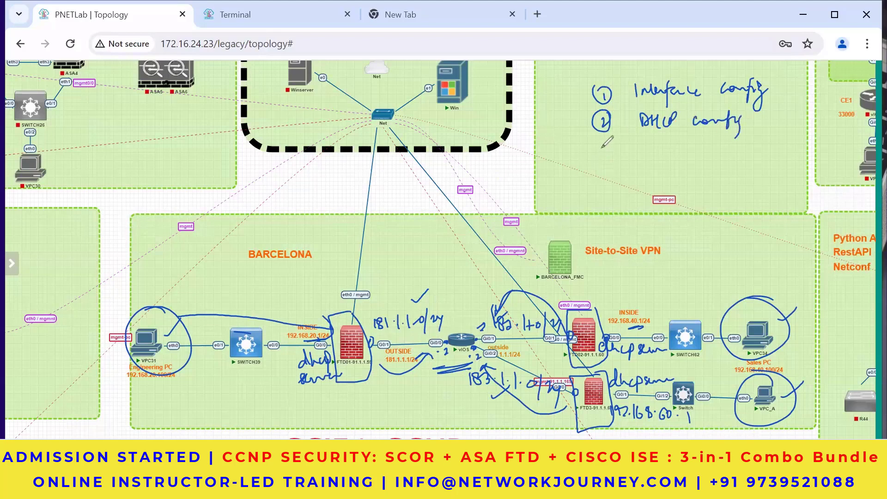
Step: Add '3 Routing' as the third item of the handwritten checklist
{"action": "left_click_drag", "start_coordinate": [596, 151], "coordinate": [608, 156]}
{"action": "left_click_drag", "start_coordinate": [677, 152], "coordinate": [715, 170]}
{"action": "left_click_drag", "start_coordinate": [698, 141], "coordinate": [713, 138]}
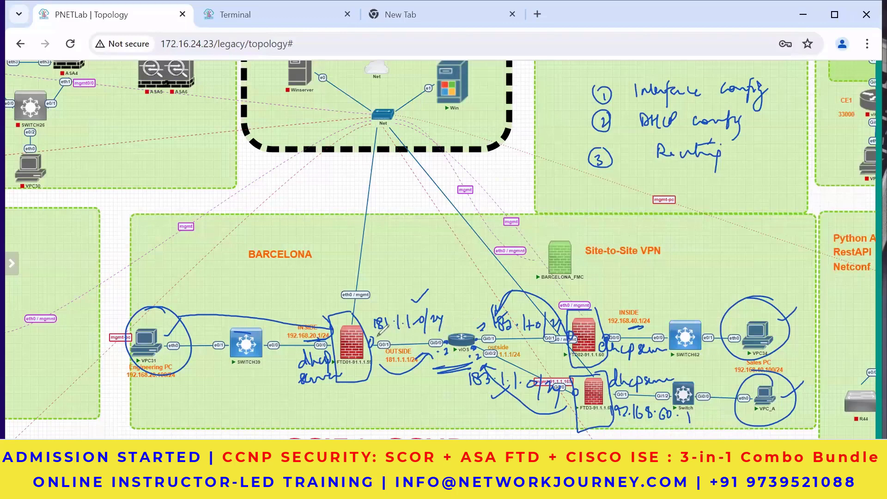
Step: Circle the G0/1 ports on FTD01, FTD02 and FTD3 and tick 181.1.1.0/24
{"action": "left_click_drag", "start_coordinate": [377, 341], "coordinate": [375, 339]}
{"action": "left_click_drag", "start_coordinate": [566, 336], "coordinate": [568, 335]}
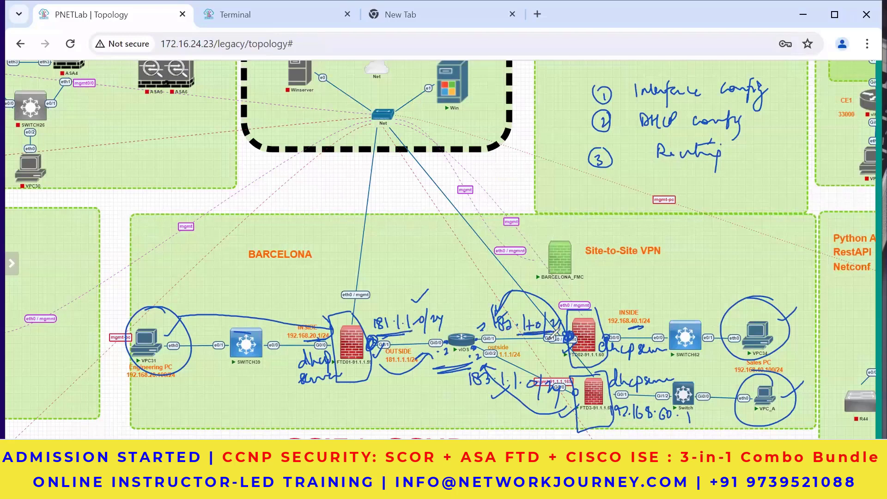
{"action": "left_click_drag", "start_coordinate": [550, 405], "coordinate": [573, 409]}
{"action": "left_click_drag", "start_coordinate": [380, 312], "coordinate": [397, 298]}
Step: Tick Routing, encircle the checklist, write and underline 'S2S', then erase all ink
{"action": "left_click_drag", "start_coordinate": [732, 164], "coordinate": [761, 142]}
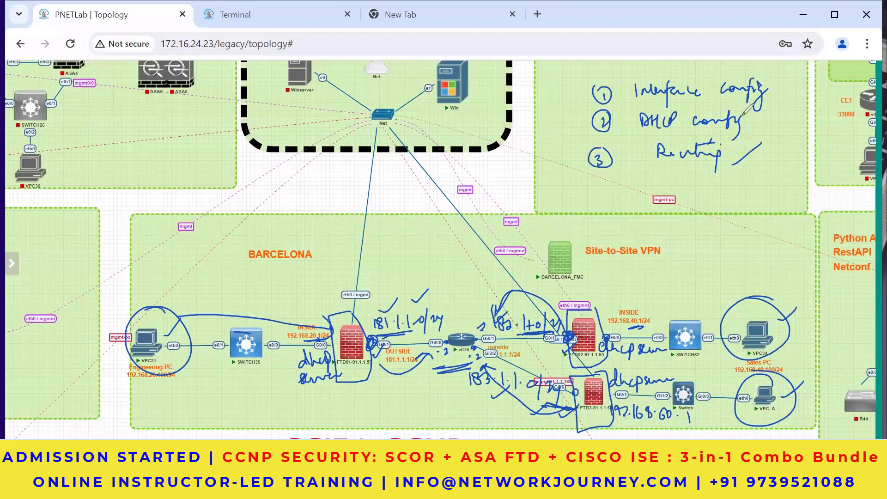
{"action": "left_click_drag", "start_coordinate": [758, 74], "coordinate": [684, 64]}
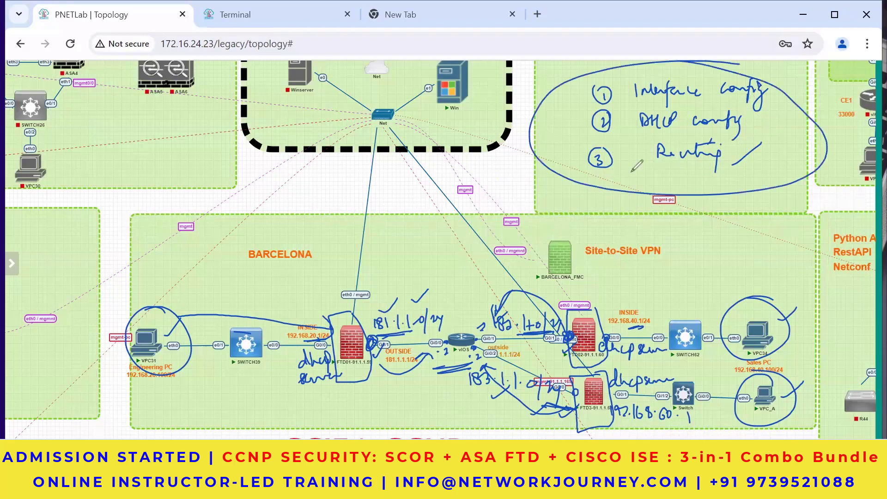
{"action": "mouse_move", "coordinate": [692, 226]}
{"action": "left_mouse_down"}
{"action": "mouse_move", "coordinate": [682, 238]}
{"action": "mouse_move", "coordinate": [723, 234]}
{"action": "left_mouse_up"}
{"action": "left_click_drag", "start_coordinate": [681, 247], "coordinate": [721, 241]}
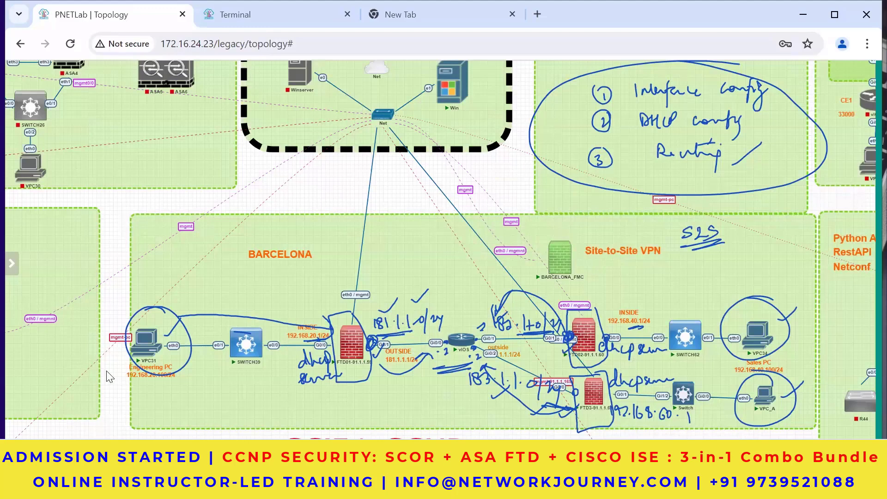
{"action": "key", "text": "e"}
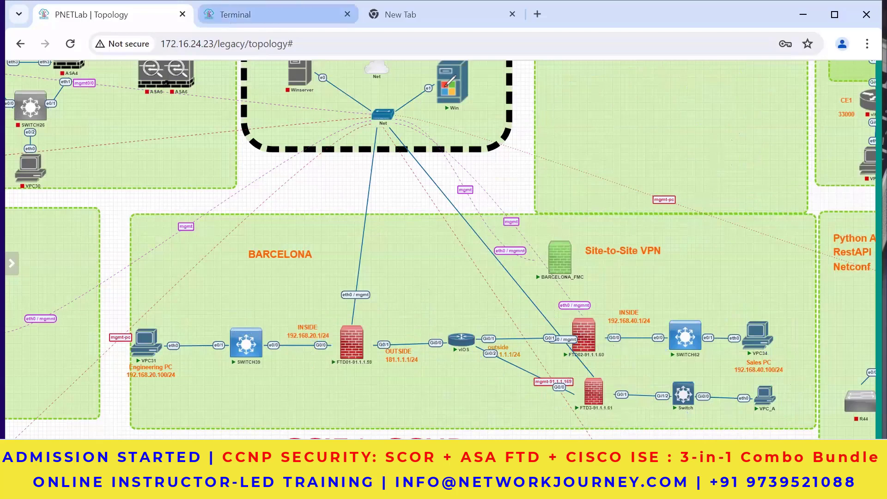
Step: Edit SiteA in the FMC device list and delete its Tunnel1 interface
{"action": "left_click", "coordinate": [235, 15]}
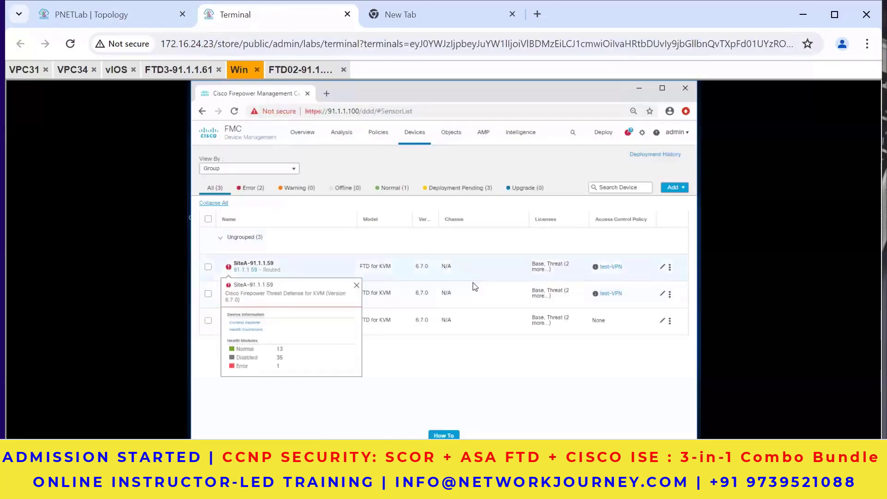
{"action": "left_click", "coordinate": [662, 267]}
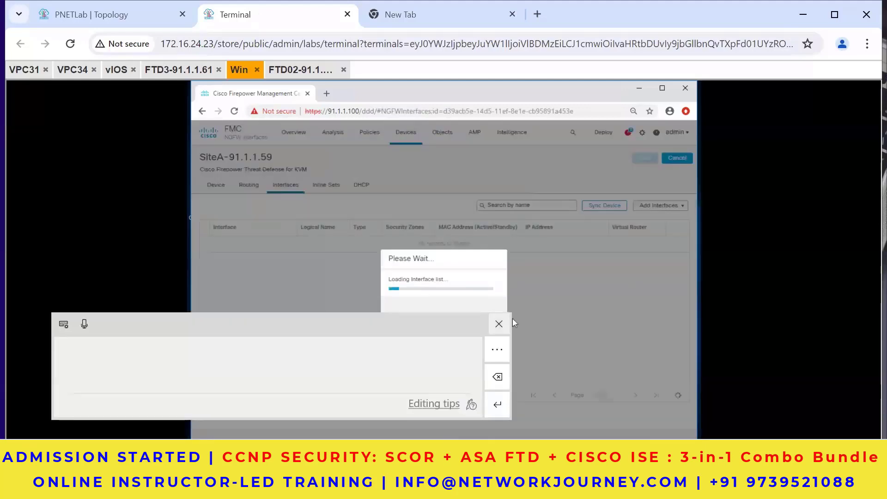
{"action": "left_click", "coordinate": [499, 324]}
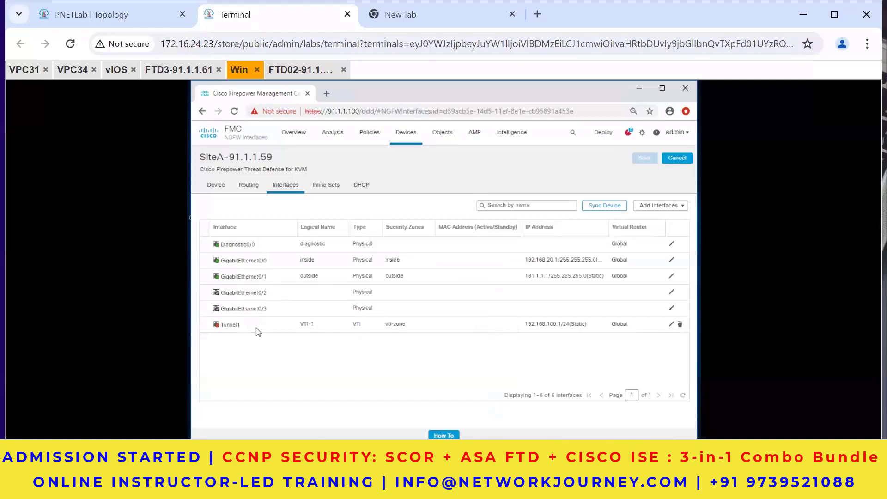
{"action": "left_click", "coordinate": [679, 324]}
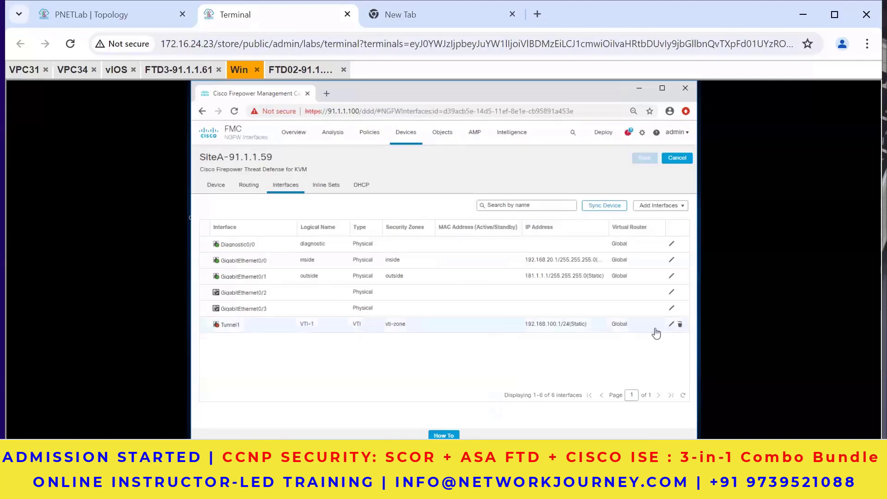
{"action": "left_click", "coordinate": [490, 307]}
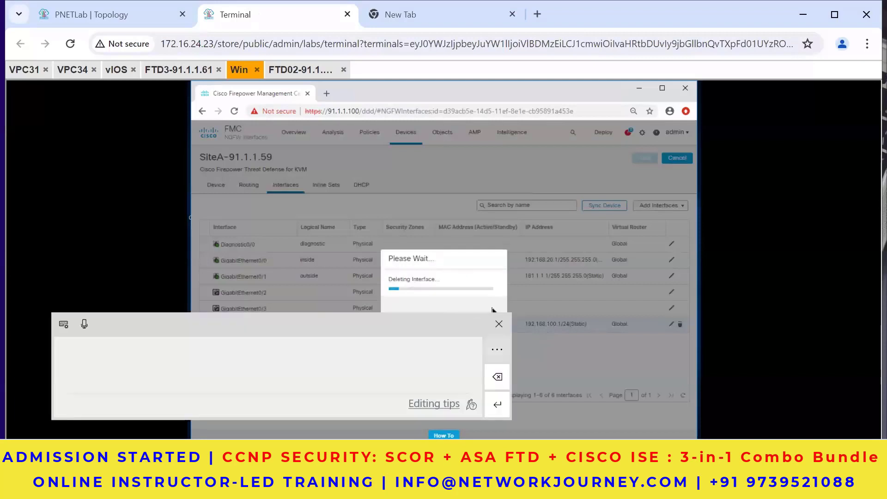
{"action": "left_click", "coordinate": [498, 323]}
{"action": "left_click", "coordinate": [644, 158]}
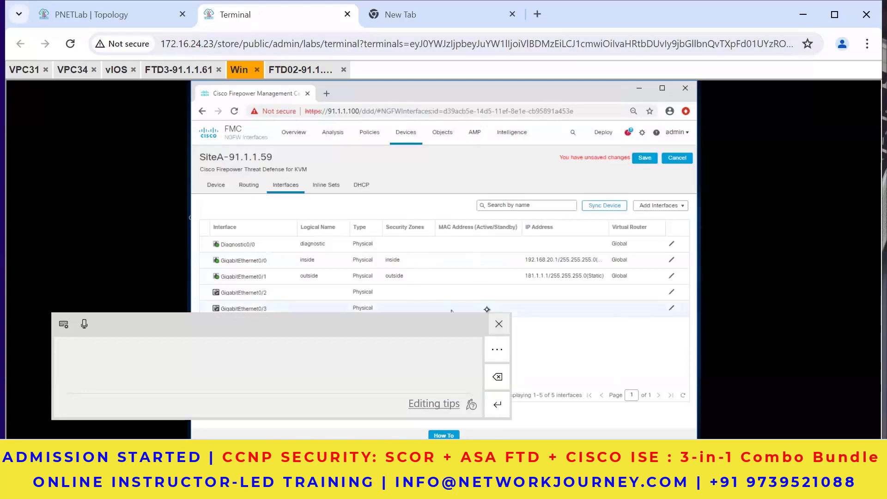
{"action": "left_click", "coordinate": [499, 324]}
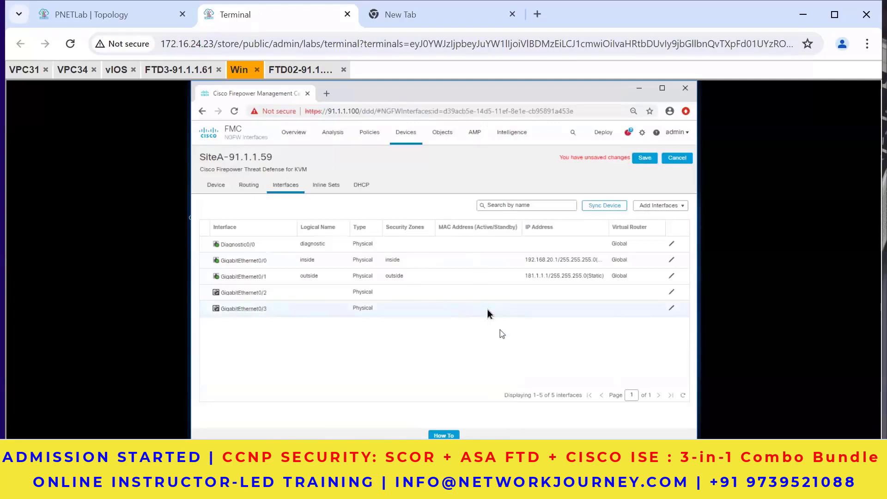
Step: Save SiteA's changes, dismiss the Object in Use error, and reload the page with F5
{"action": "left_click", "coordinate": [645, 158]}
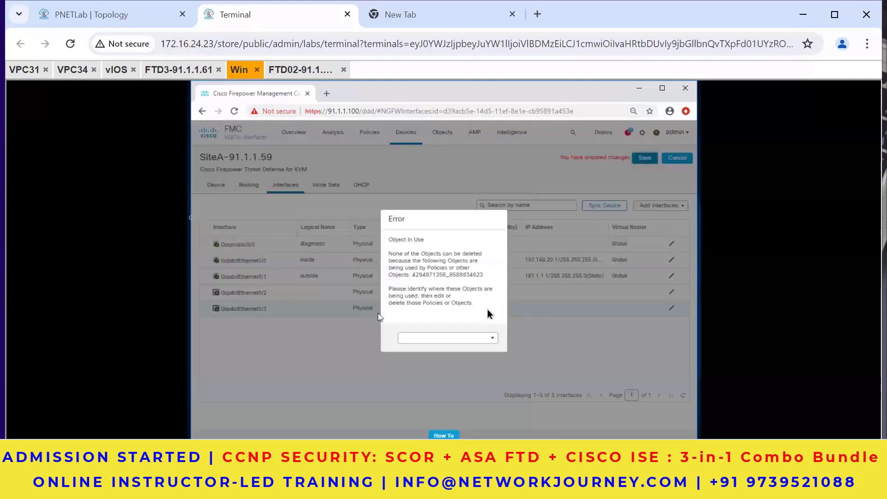
{"action": "left_click", "coordinate": [467, 338]}
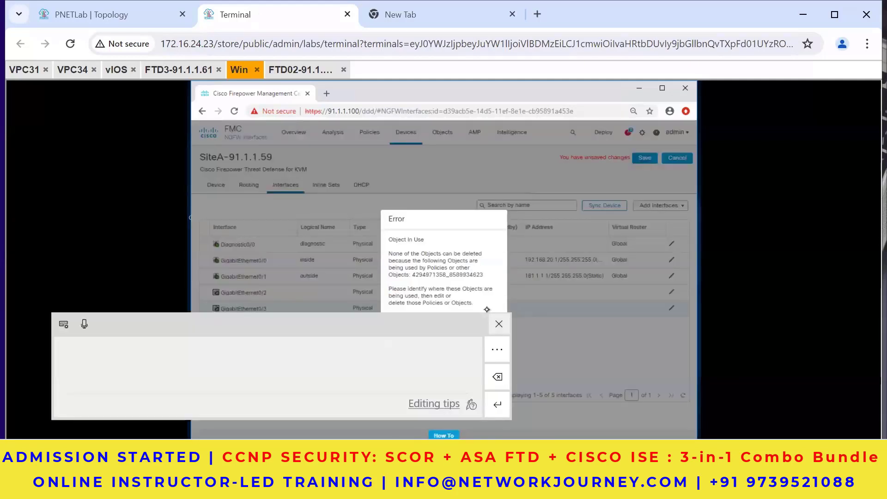
{"action": "left_click", "coordinate": [498, 324]}
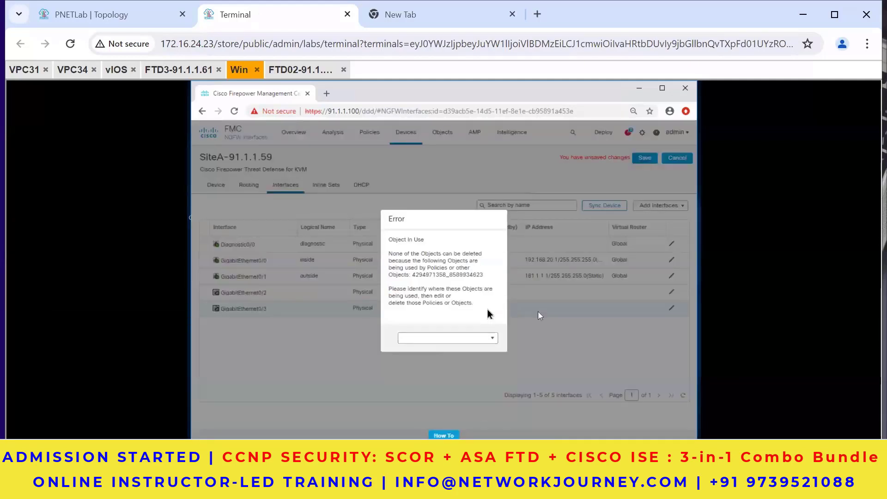
{"action": "left_click", "coordinate": [487, 311]}
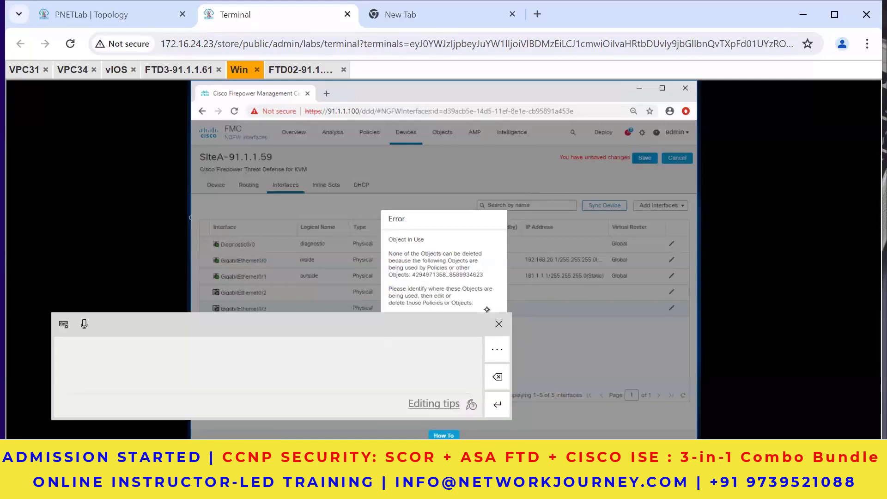
{"action": "key", "text": "F5"}
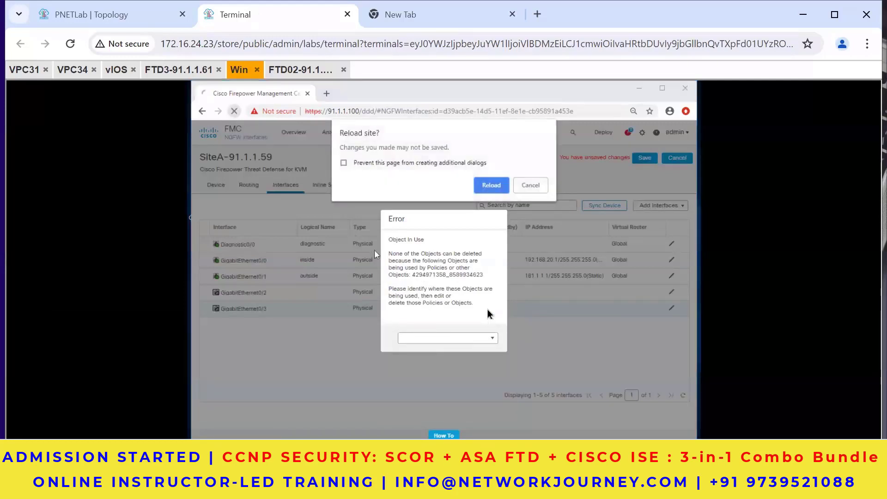
Step: Confirm the reload and review SiteA's five physical interfaces, now without Tunnel1
{"action": "left_click", "coordinate": [498, 189]}
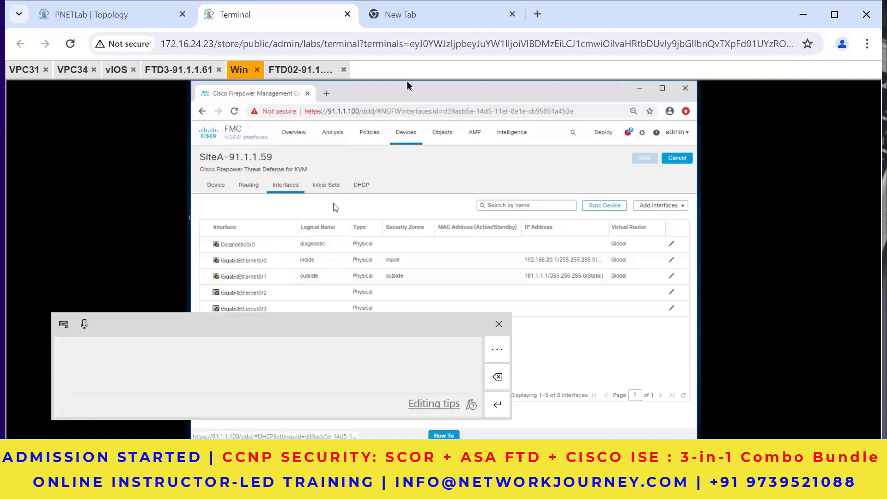
{"action": "left_click", "coordinate": [496, 323]}
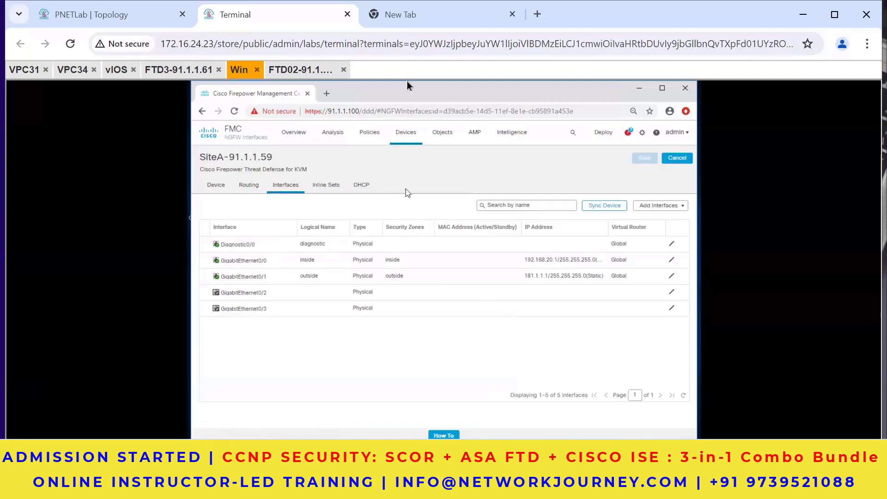
Step: Reopen SiteA's inside DHCP server, pool 192.168.20.10–192.168.20.20, and confirm it unchanged with OK
{"action": "left_click", "coordinate": [364, 187]}
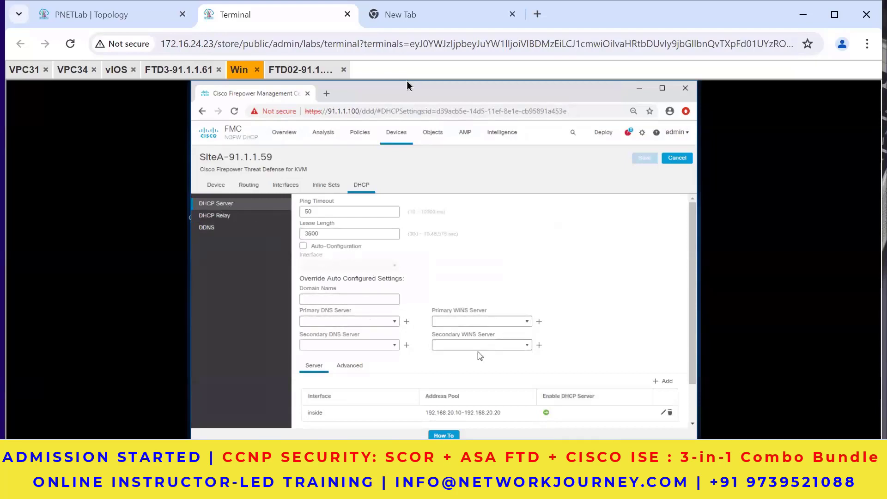
{"action": "left_click", "coordinate": [691, 423]}
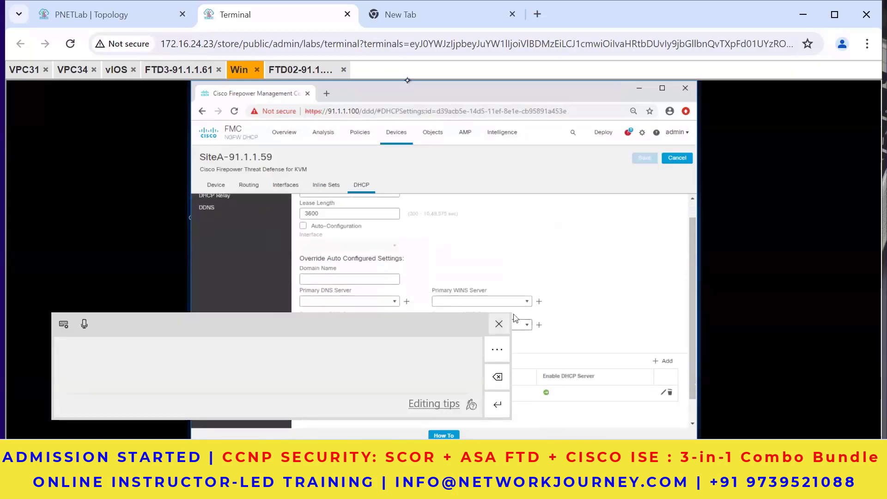
{"action": "left_click", "coordinate": [498, 324]}
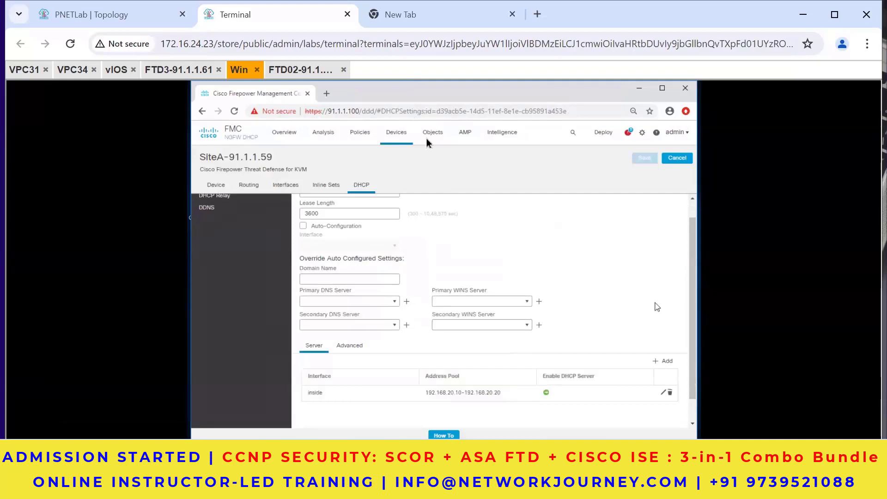
{"action": "left_click", "coordinate": [664, 395]}
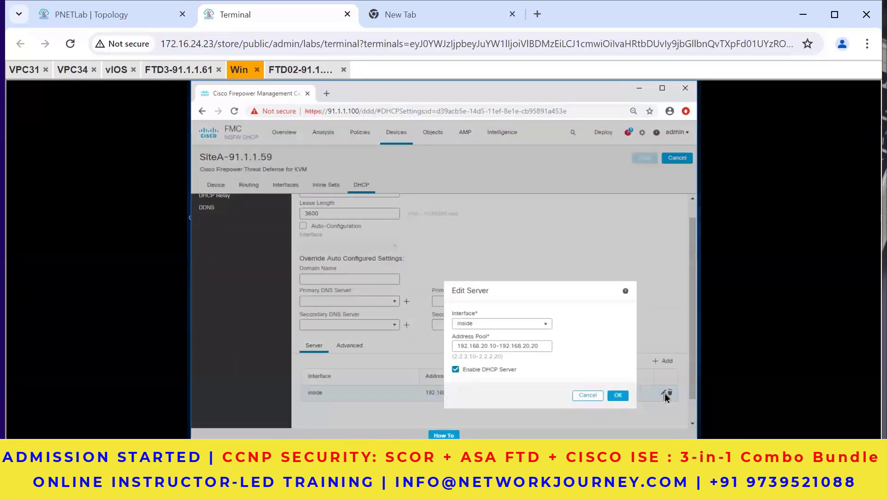
{"action": "double_click", "coordinate": [499, 324]}
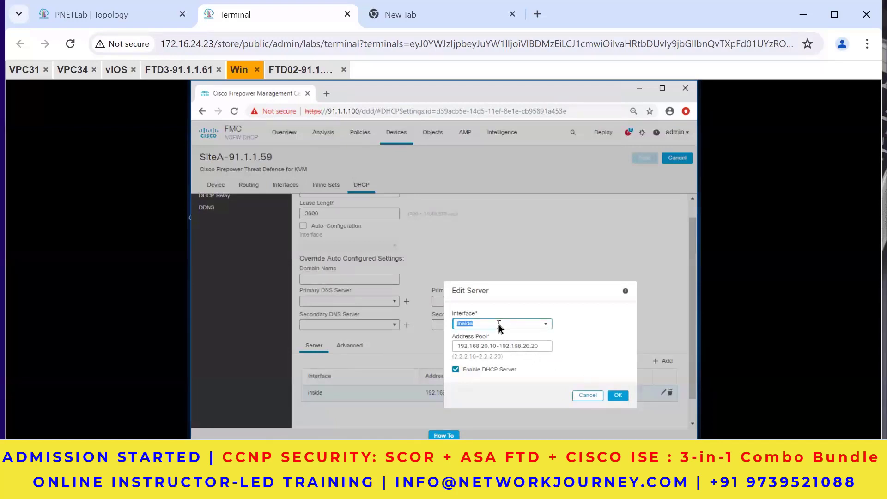
{"action": "left_click", "coordinate": [621, 396]}
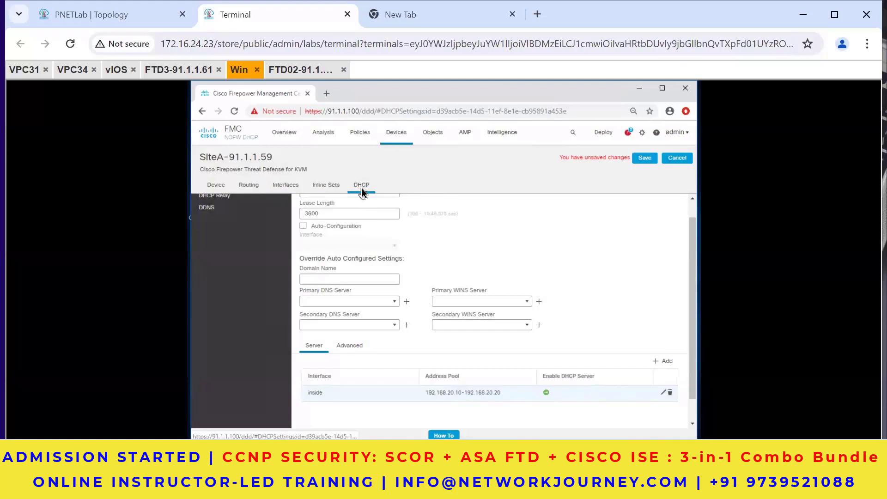
Step: Delete SiteA's static route to site-B-insidenw over VTI-1 from the Static Route page
{"action": "left_click", "coordinate": [251, 190]}
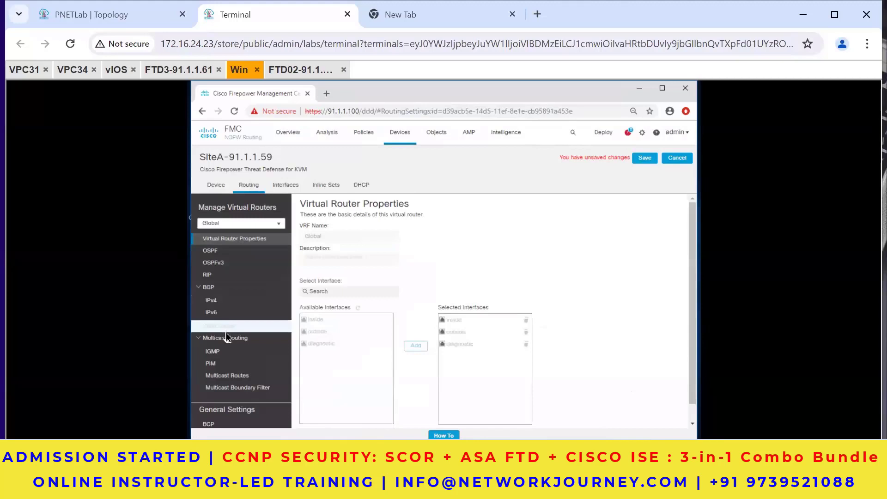
{"action": "left_click", "coordinate": [225, 327]}
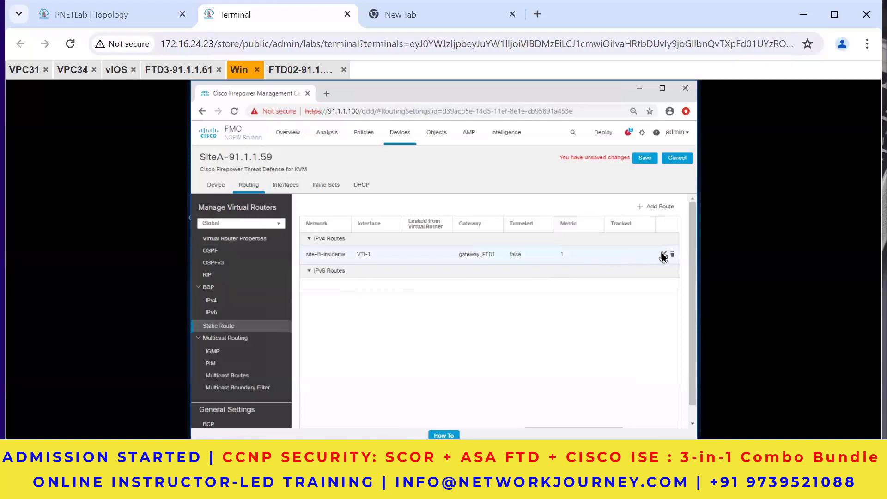
{"action": "left_click", "coordinate": [671, 255]}
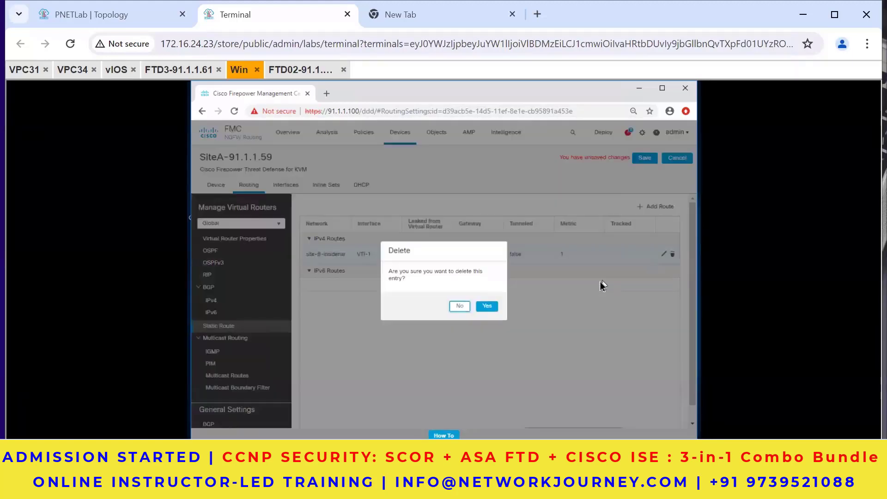
{"action": "left_click", "coordinate": [486, 307]}
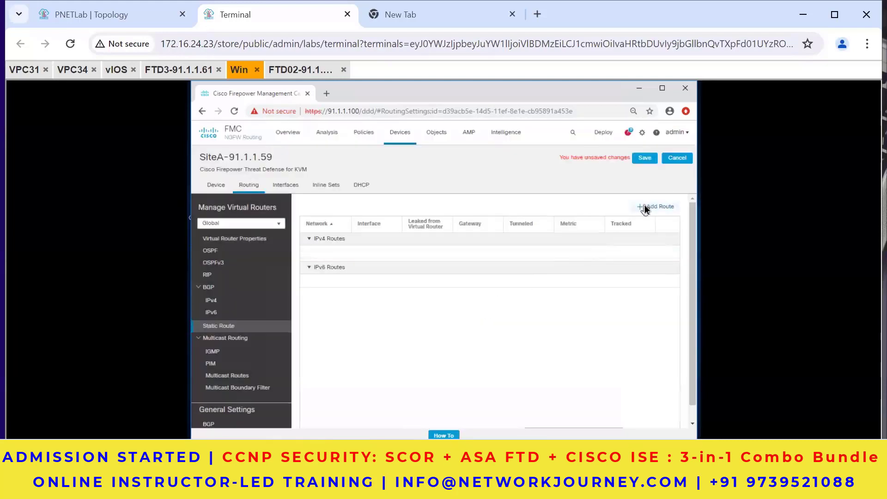
Step: Add a SiteA static route for any-ipv4 on interface outside via gateway_FTD1 and save
{"action": "left_click", "coordinate": [645, 208]}
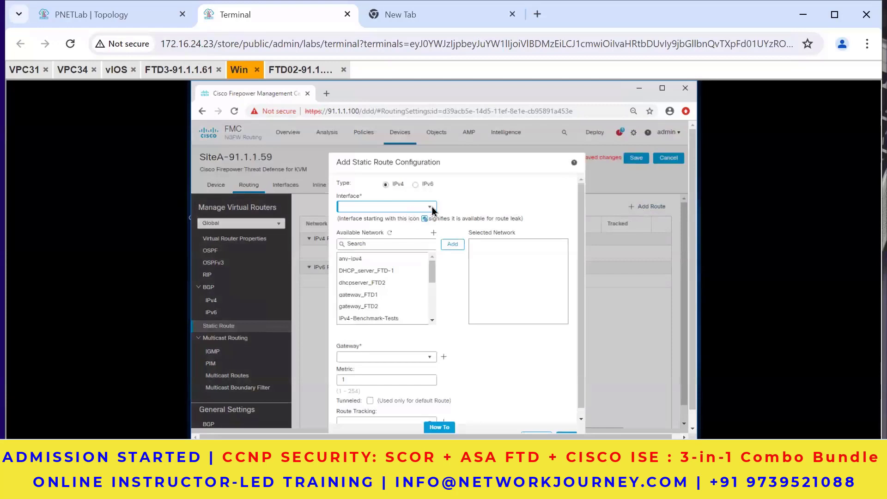
{"action": "left_click", "coordinate": [433, 208]}
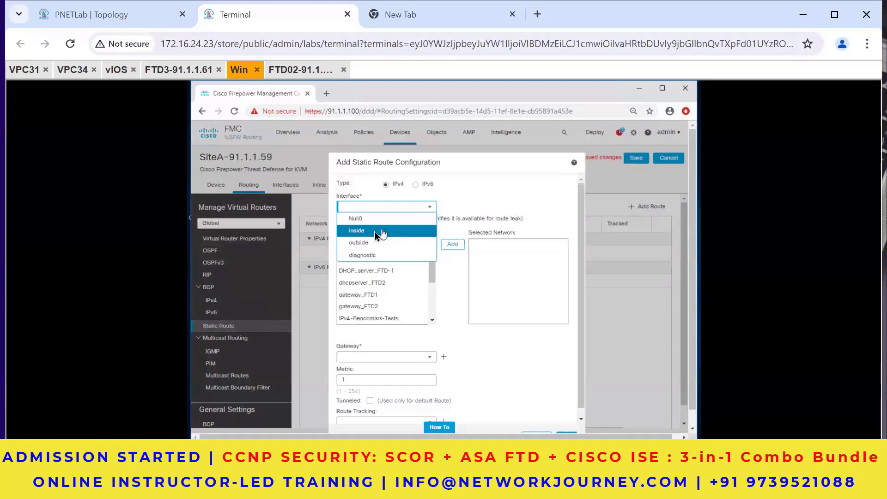
{"action": "left_click", "coordinate": [363, 243]}
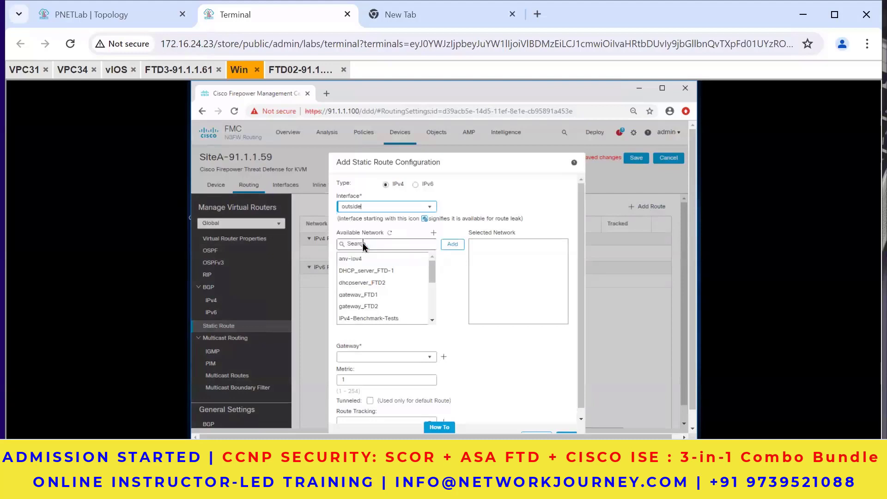
{"action": "left_click", "coordinate": [402, 259]}
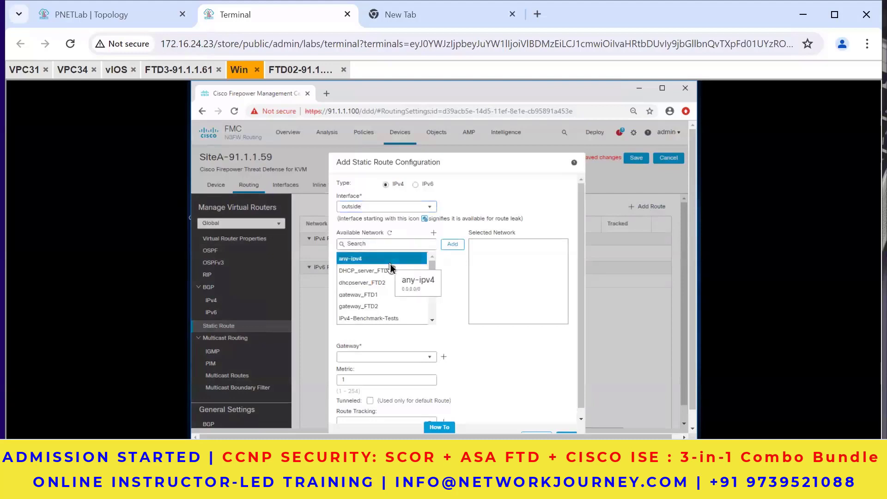
{"action": "left_click", "coordinate": [450, 247]}
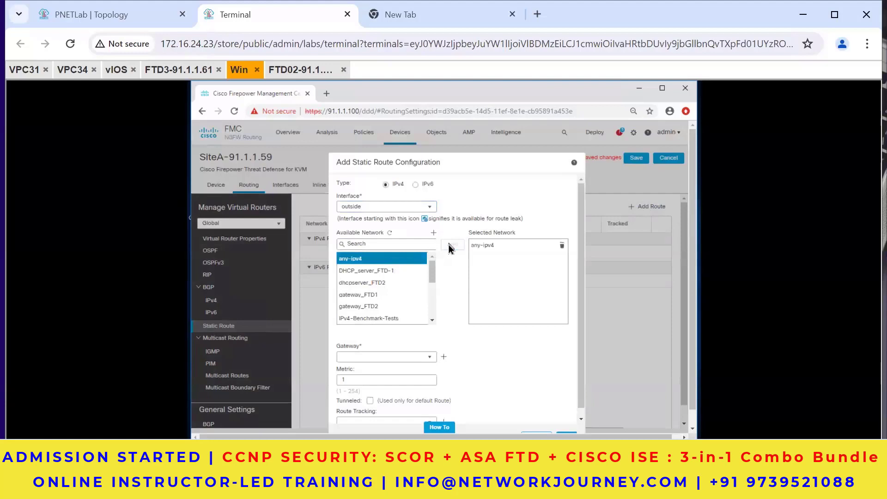
{"action": "left_click", "coordinate": [430, 361]}
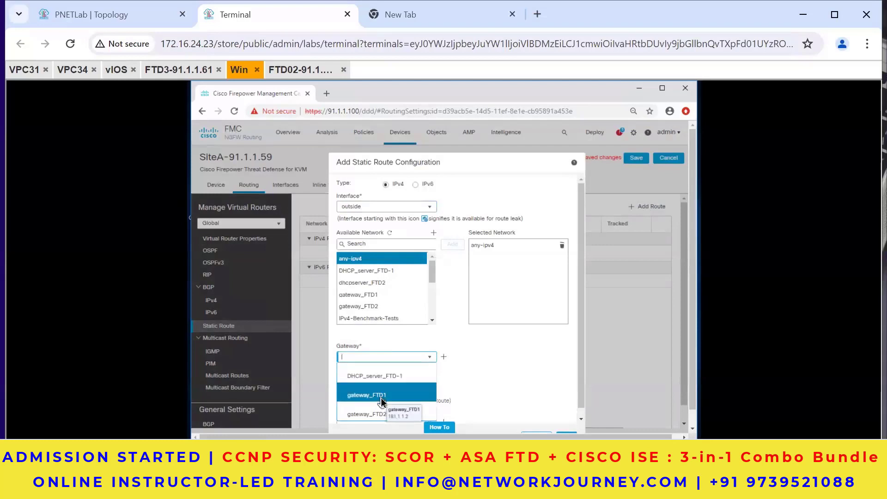
{"action": "left_click", "coordinate": [381, 395]}
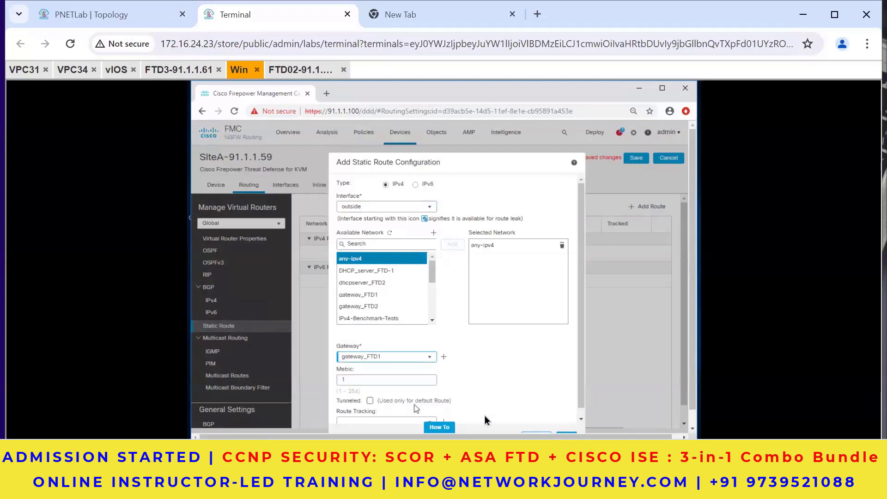
{"action": "left_click", "coordinate": [566, 434]}
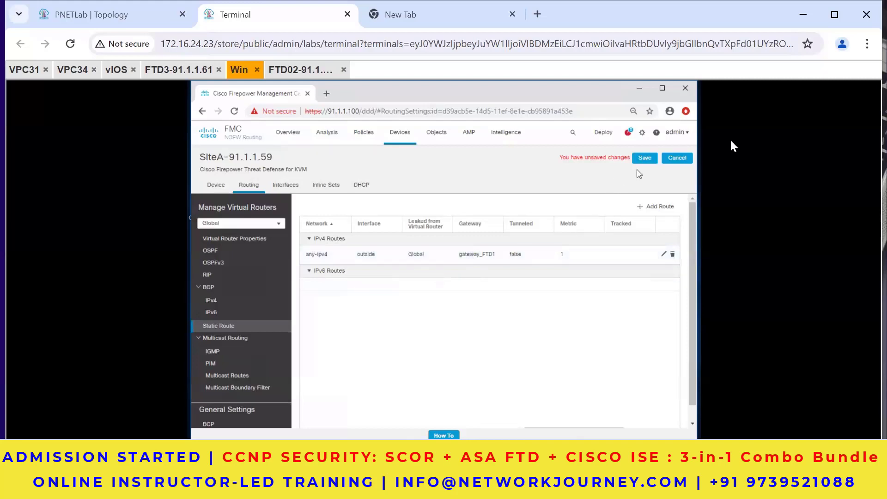
{"action": "left_click", "coordinate": [645, 158]}
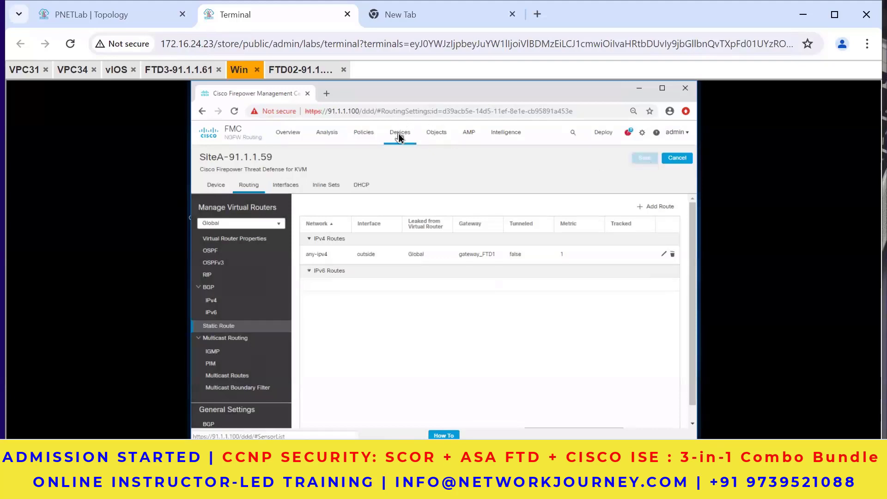
Step: Open SiteB-91.1.1.60 from Device Management and delete its Tunnel1 interface
{"action": "mouse_move", "coordinate": [398, 134]}
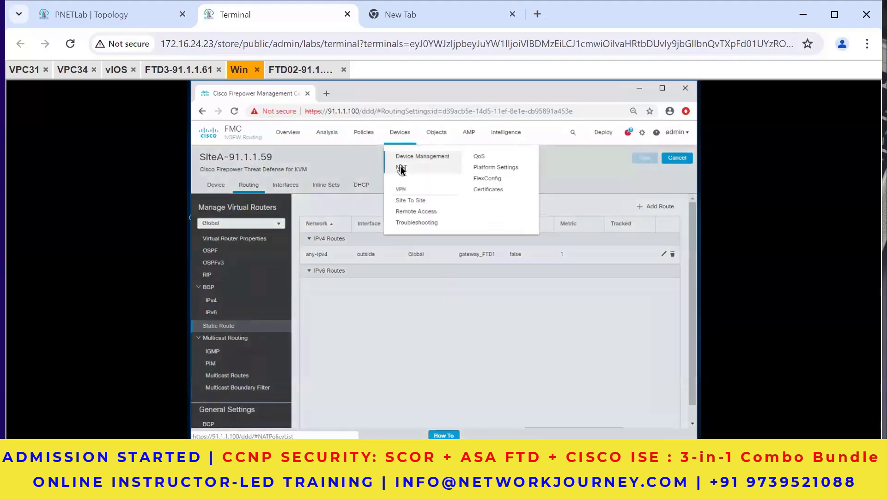
{"action": "left_click", "coordinate": [400, 160]}
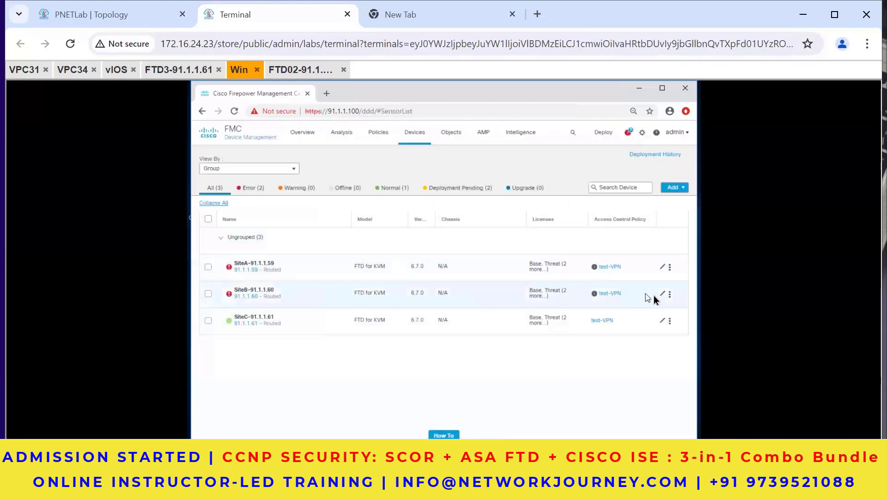
{"action": "left_click", "coordinate": [662, 295]}
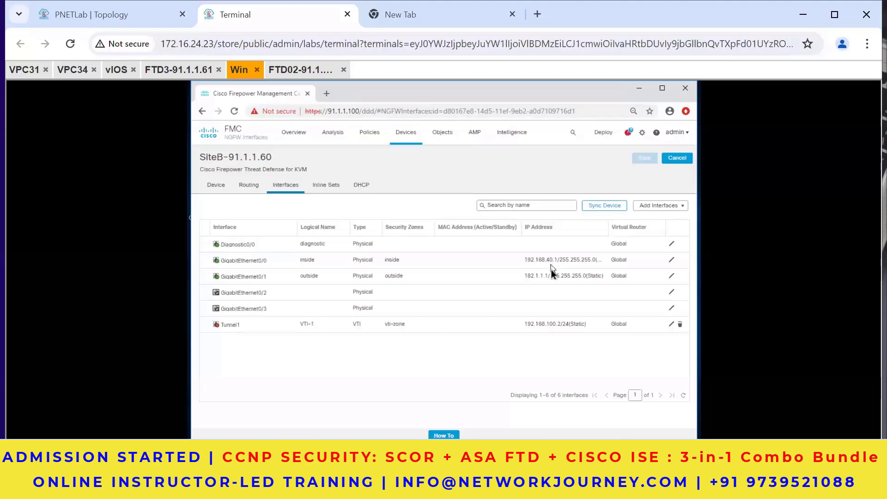
{"action": "left_click", "coordinate": [681, 325]}
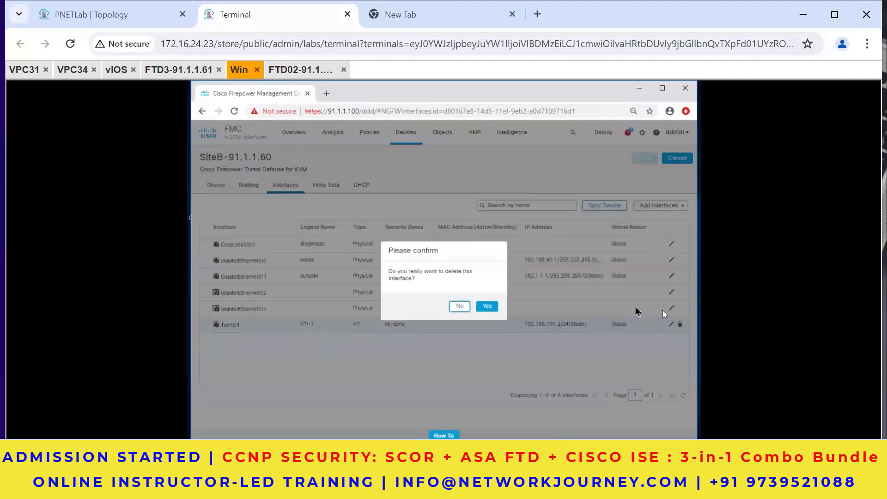
{"action": "left_click", "coordinate": [488, 306]}
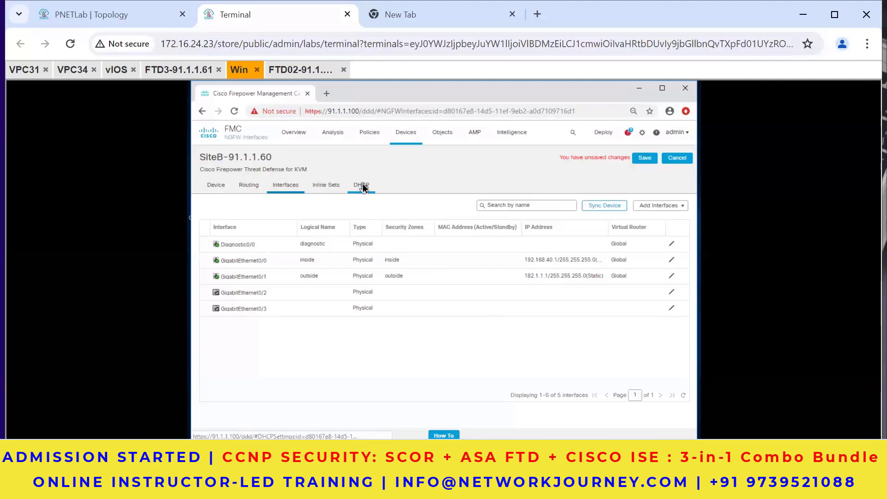
Step: Delete SiteB's static route to site-A-insidenw over VTI-1 under Routing > Static Route
{"action": "left_click", "coordinate": [363, 185]}
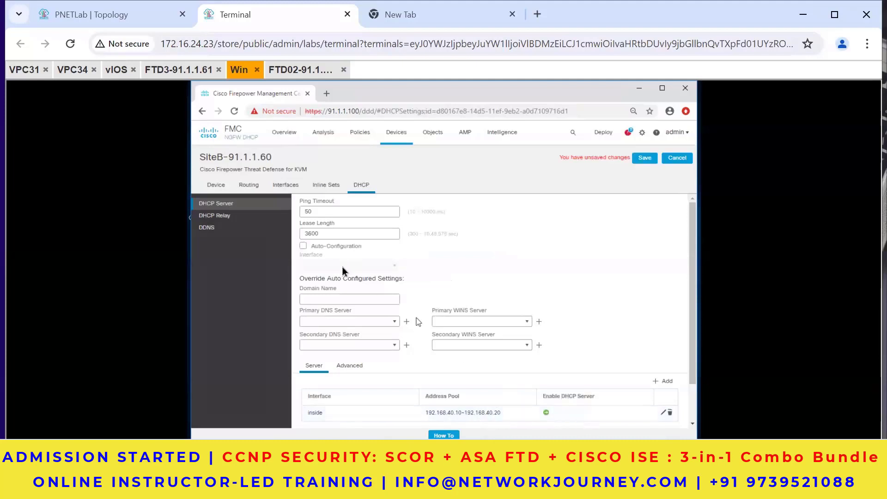
{"action": "left_click", "coordinate": [249, 190]}
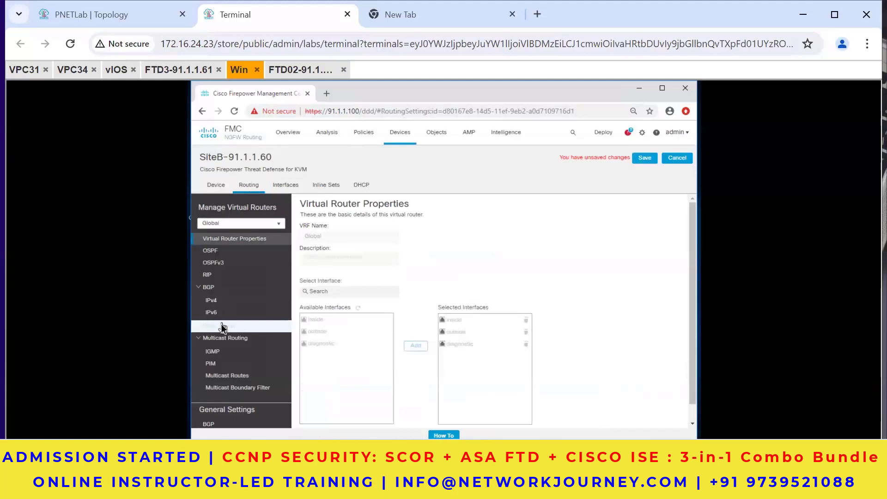
{"action": "left_click", "coordinate": [221, 326]}
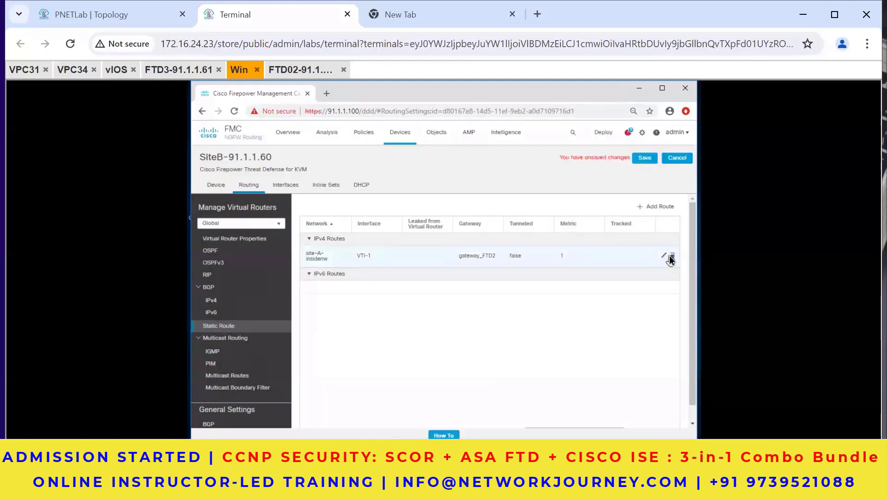
{"action": "left_click", "coordinate": [672, 256]}
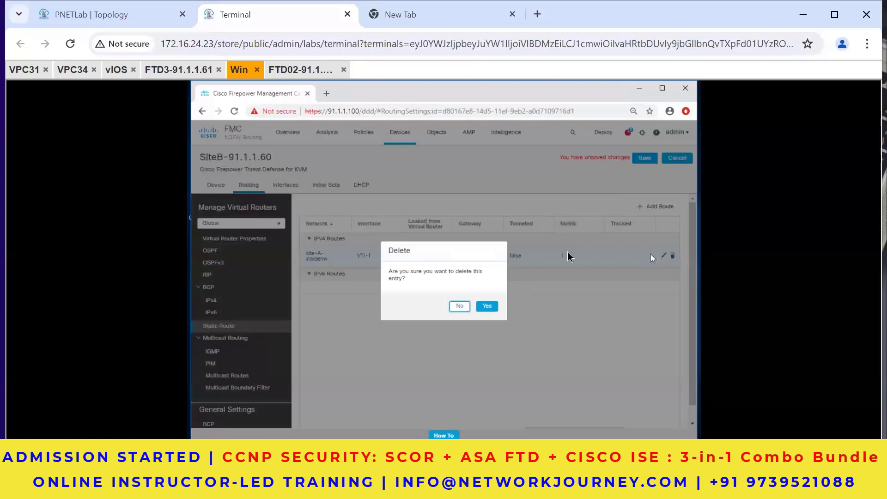
{"action": "left_click", "coordinate": [496, 305]}
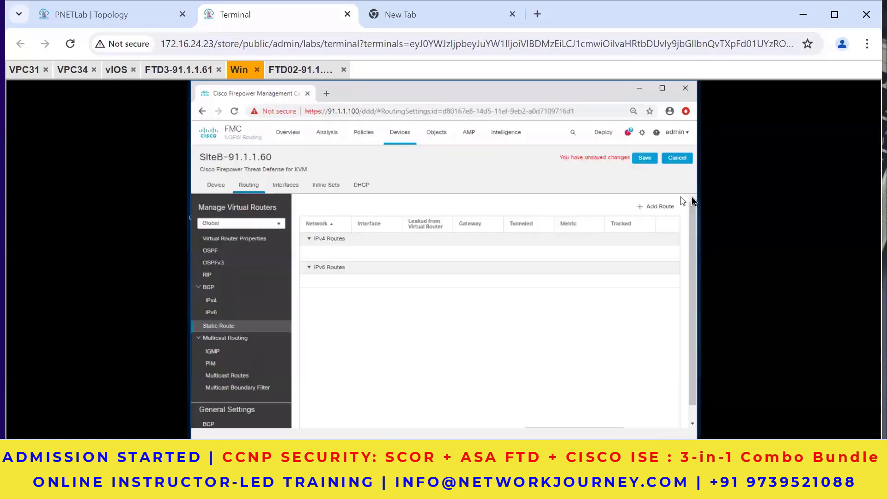
Step: Add a SiteB static route for any-ipv4 on interface outside via gateway_FTD2, metric 1
{"action": "left_click", "coordinate": [661, 206]}
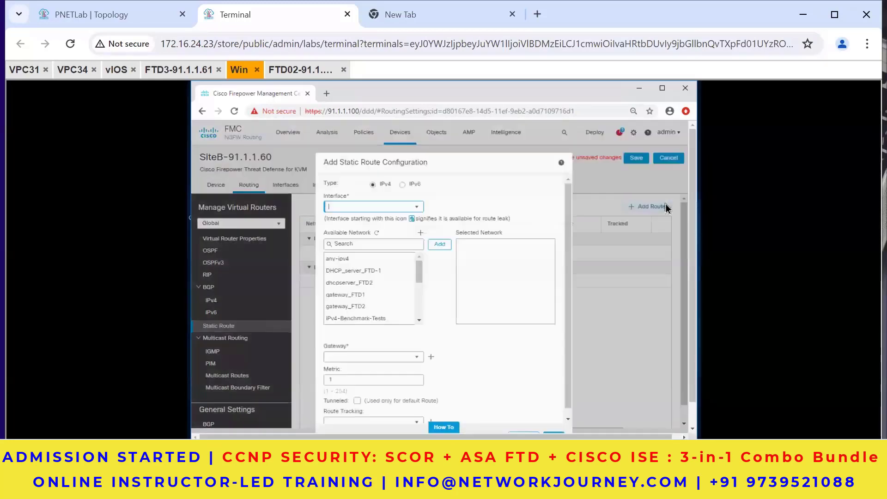
{"action": "left_click", "coordinate": [418, 209]}
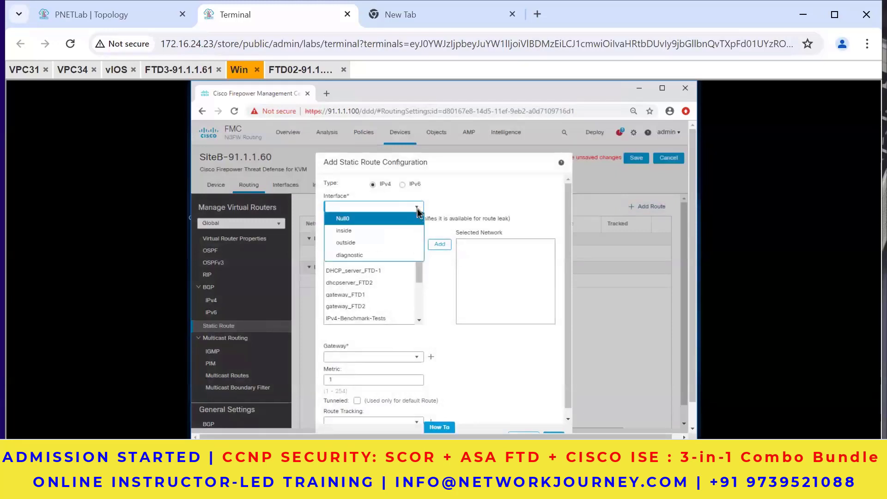
{"action": "left_click", "coordinate": [346, 243]}
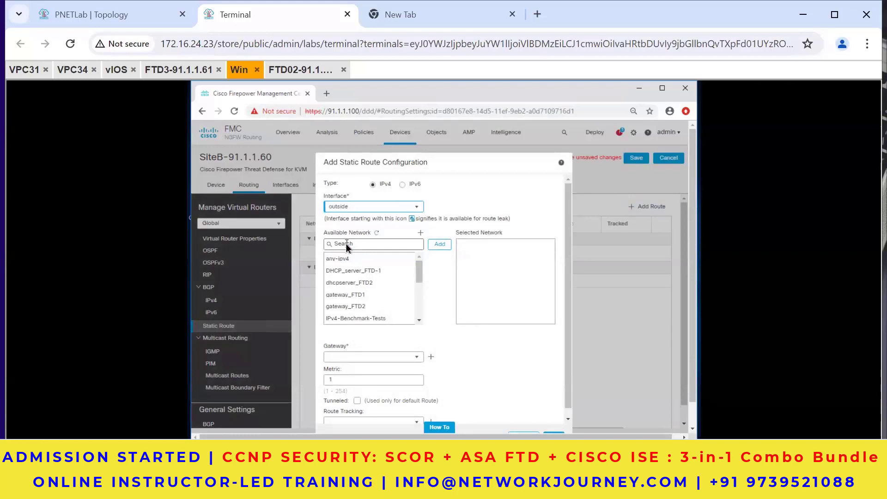
{"action": "left_click", "coordinate": [364, 259]}
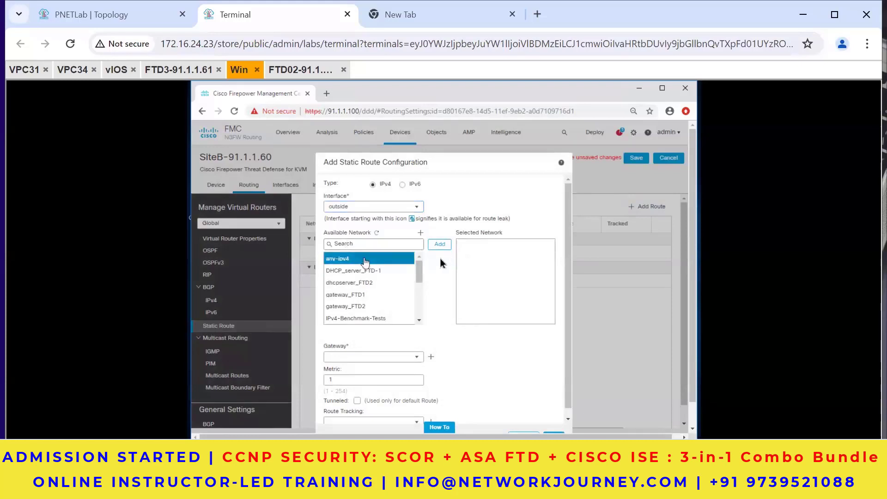
{"action": "left_click", "coordinate": [446, 246]}
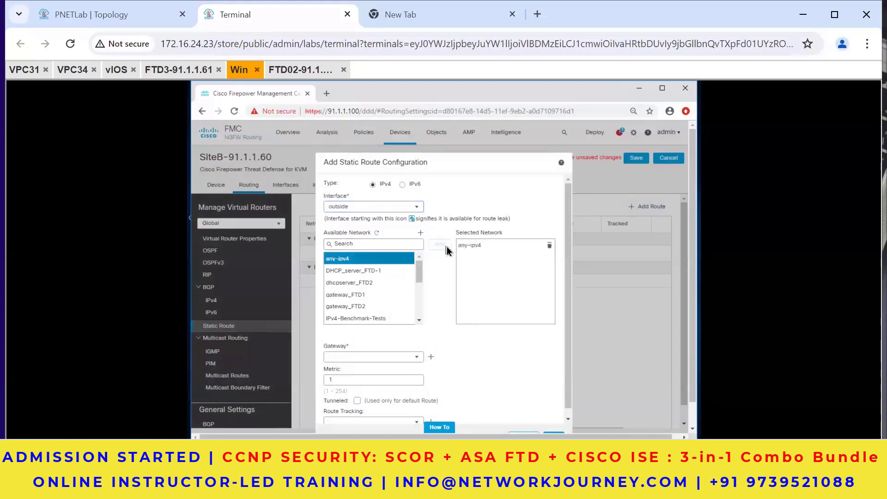
{"action": "left_click", "coordinate": [418, 359]}
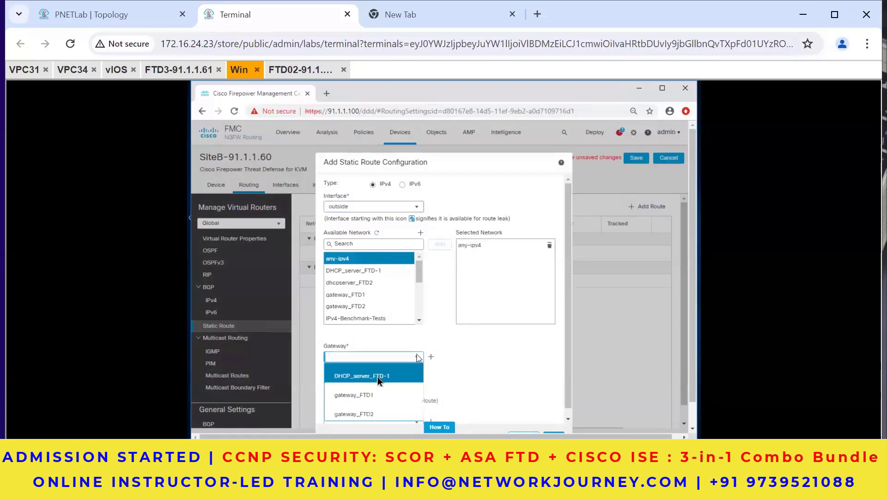
{"action": "left_click", "coordinate": [367, 418]}
{"action": "scroll", "coordinate": [485, 387], "scroll_direction": "down", "scroll_amount": 1}
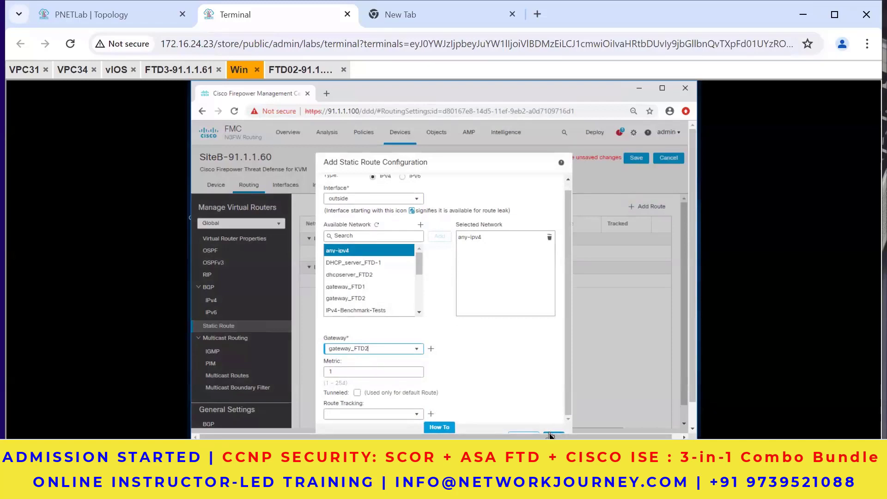
{"action": "left_click", "coordinate": [550, 434]}
{"action": "left_click", "coordinate": [550, 433]}
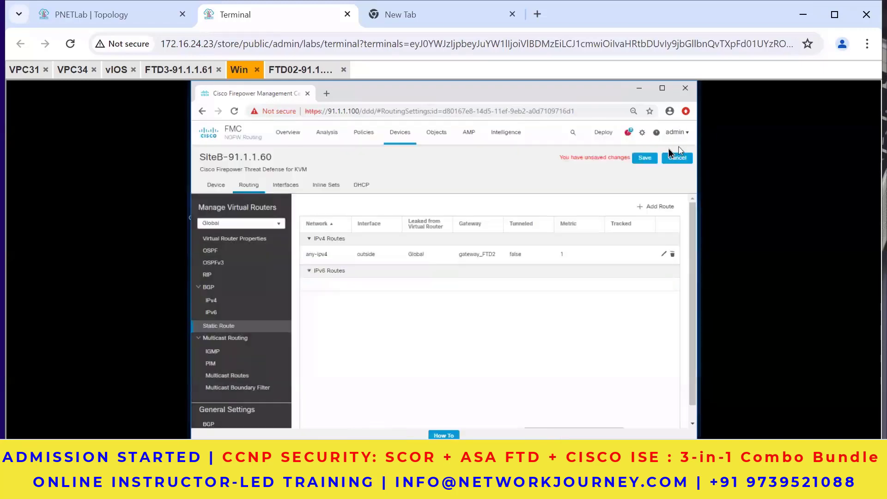
Step: Save SiteB's routing changes and open SiteC-91.1.1.61's interfaces from Device Management
{"action": "left_click", "coordinate": [644, 159]}
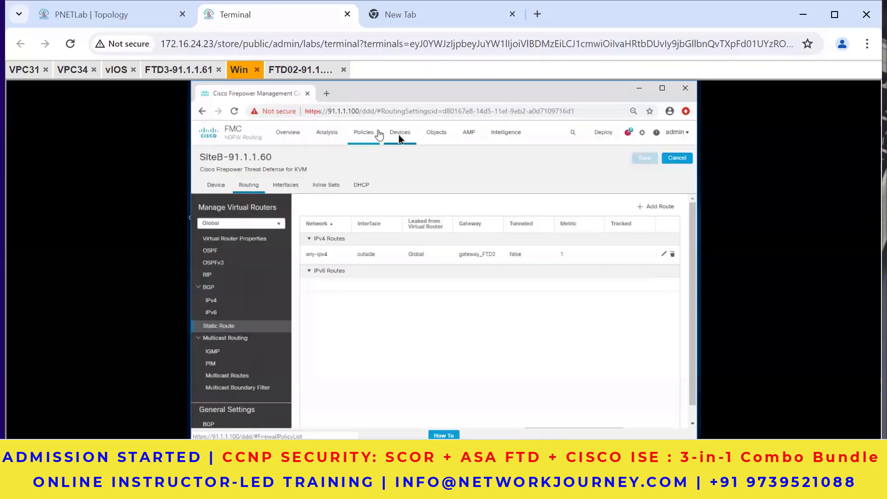
{"action": "mouse_move", "coordinate": [400, 137]}
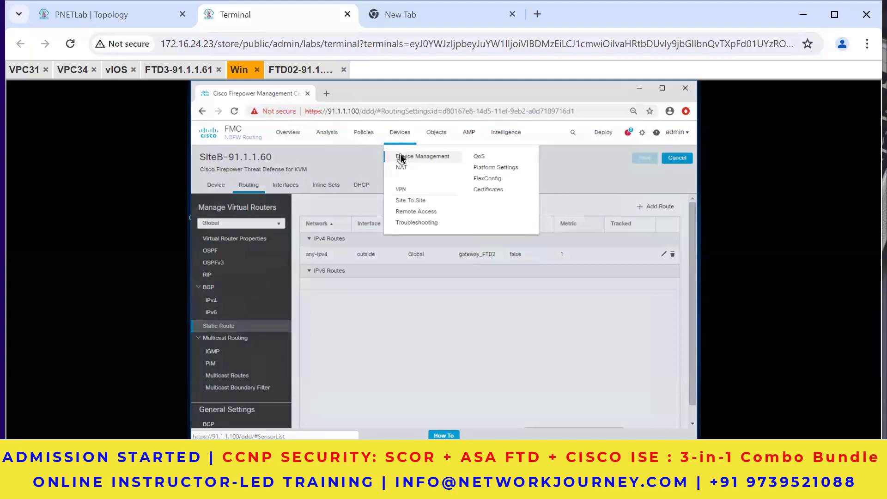
{"action": "left_click", "coordinate": [400, 157]}
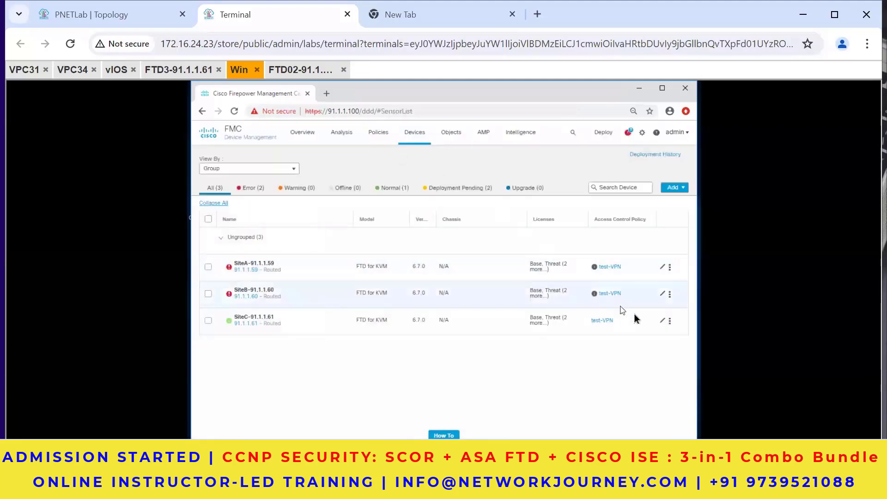
{"action": "left_click", "coordinate": [662, 321]}
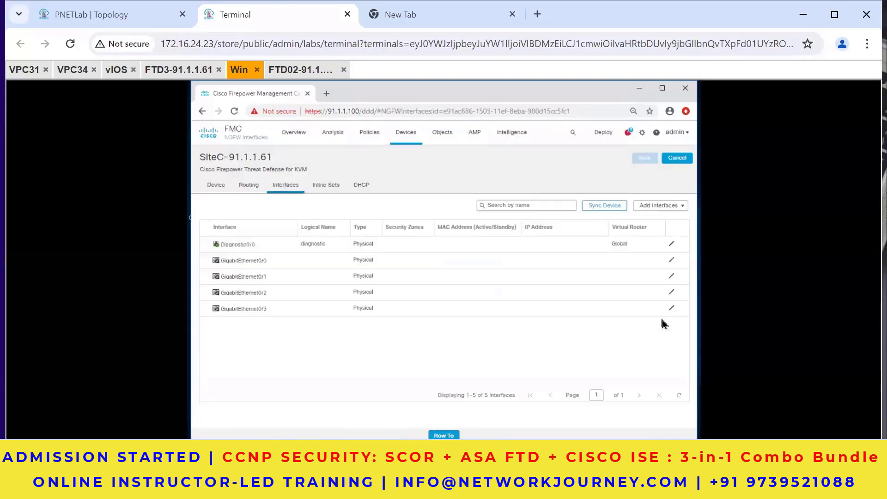
Step: Name SiteC's GigabitEthernet0/0 'outside', enable it, and assign the outside security zone
{"action": "left_click", "coordinate": [670, 258]}
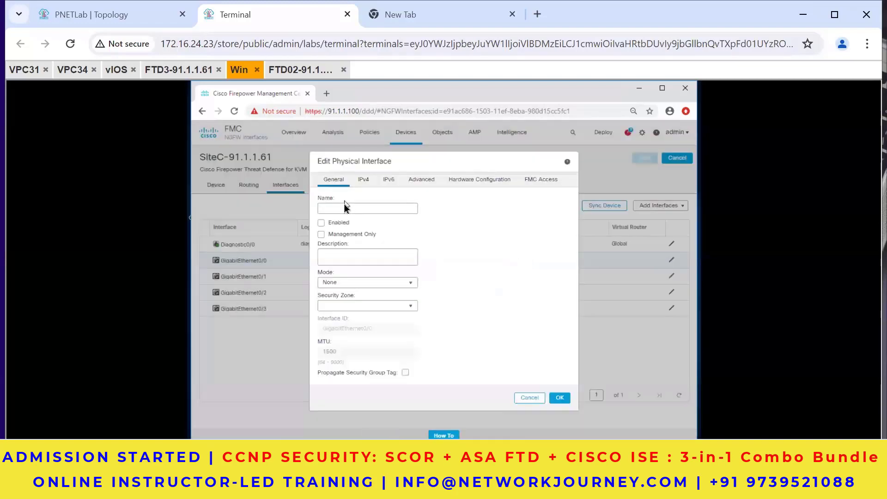
{"action": "left_click", "coordinate": [344, 208]}
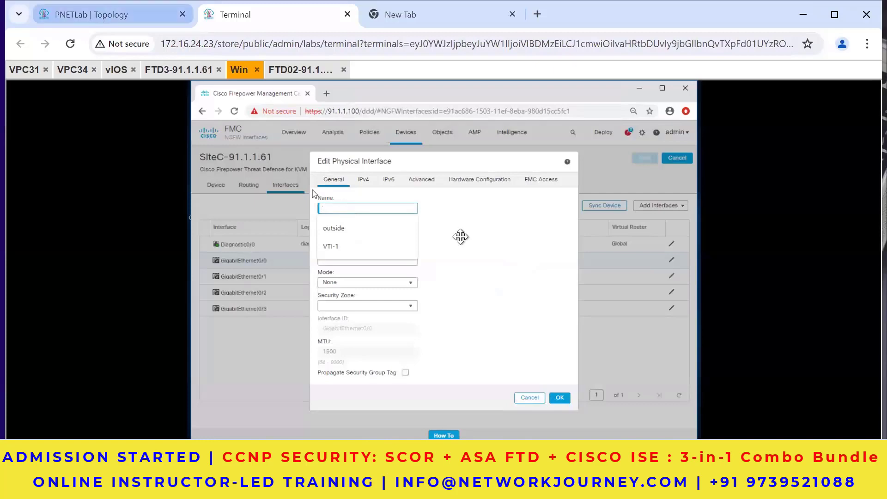
{"action": "left_click", "coordinate": [96, 10]}
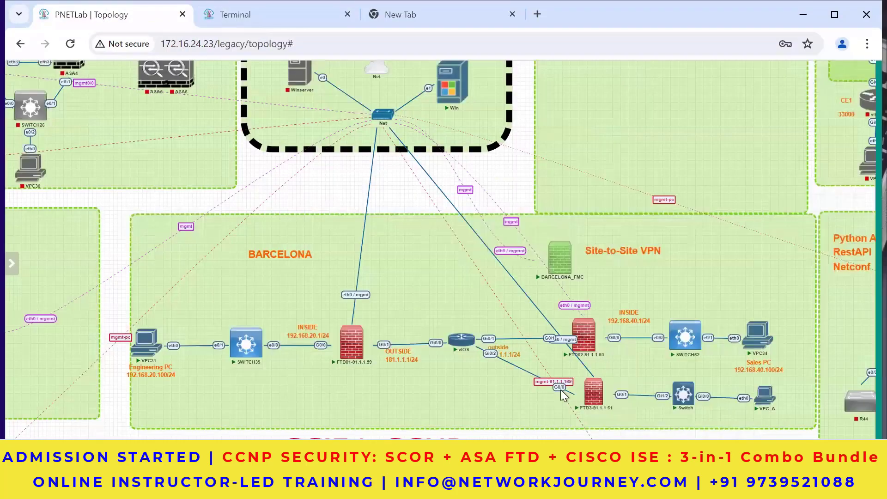
{"action": "left_click_drag", "start_coordinate": [560, 389], "coordinate": [693, 400]}
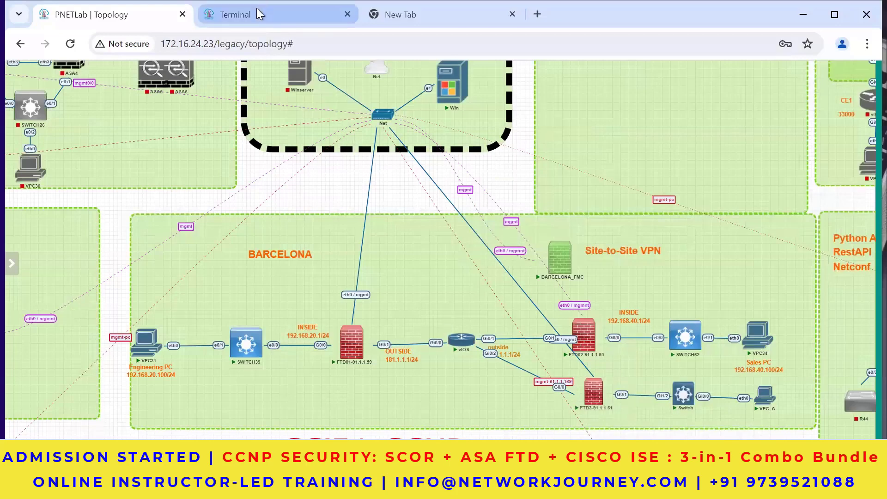
{"action": "left_click", "coordinate": [257, 11]}
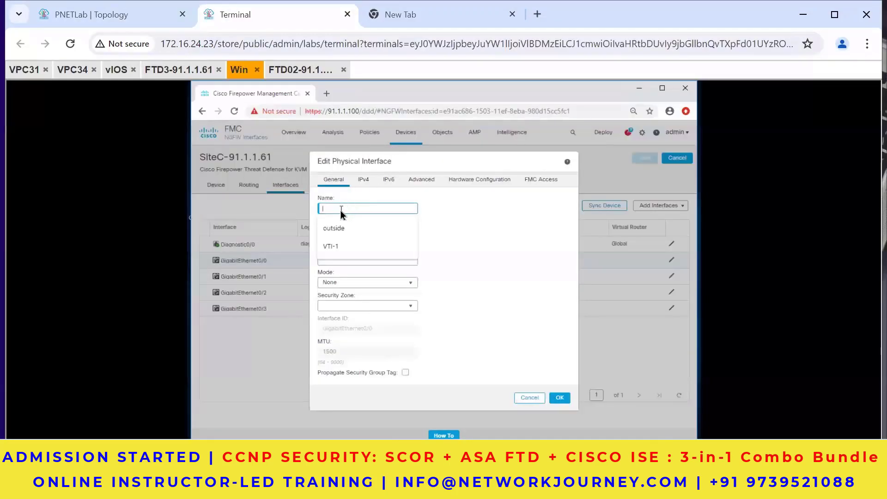
{"action": "type", "text": "outside"}
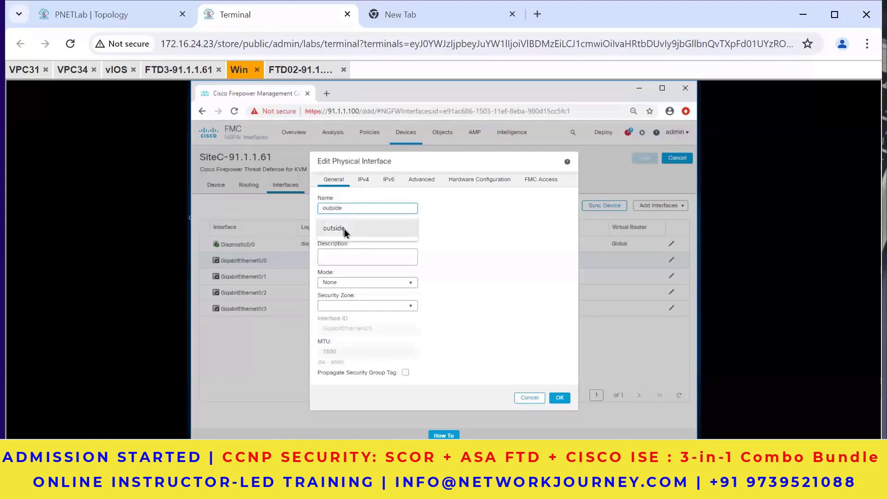
{"action": "left_click", "coordinate": [345, 233]}
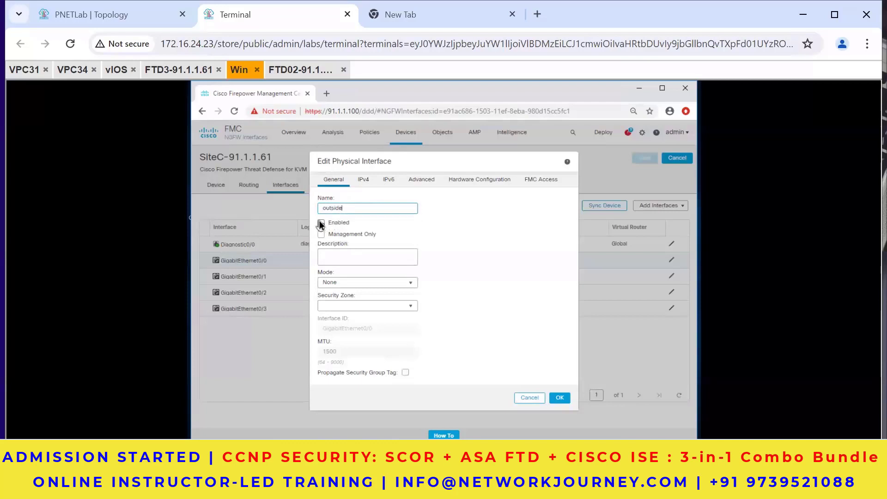
{"action": "left_click", "coordinate": [321, 224]}
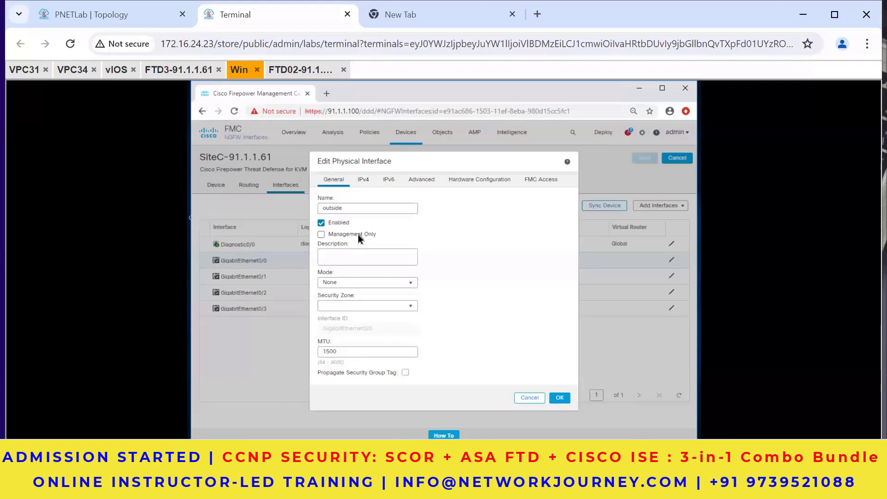
{"action": "left_click", "coordinate": [346, 305]}
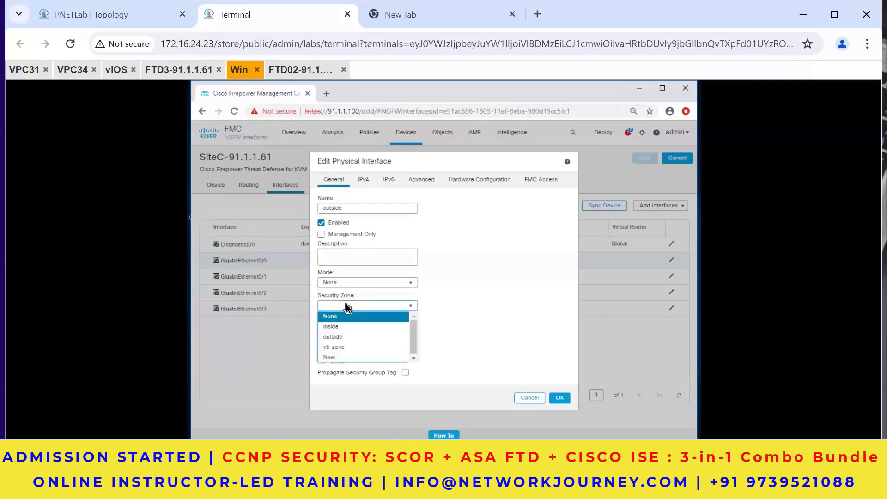
{"action": "left_click", "coordinate": [336, 338]}
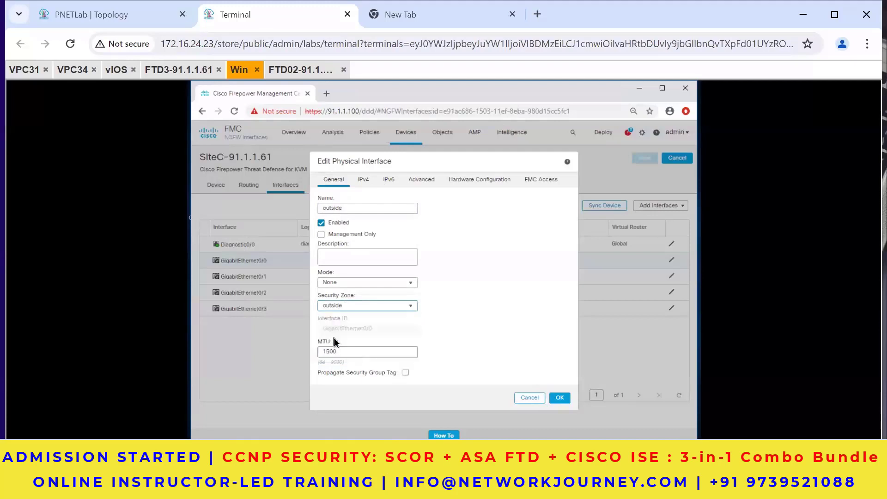
Step: Enter static IPv4 address 183.1.1.1/24 on GigabitEthernet0/0's IPv4 tab
{"action": "left_click", "coordinate": [362, 180]}
{"action": "left_click", "coordinate": [330, 232]}
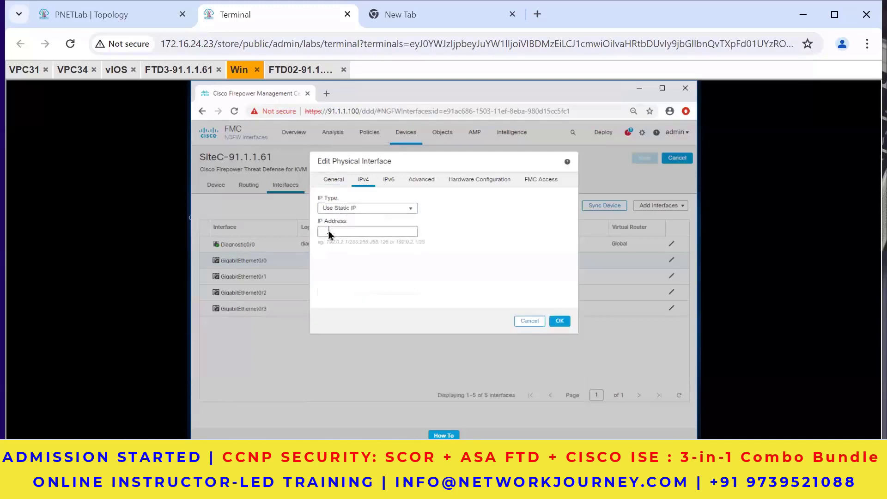
{"action": "type", "text": "192"}
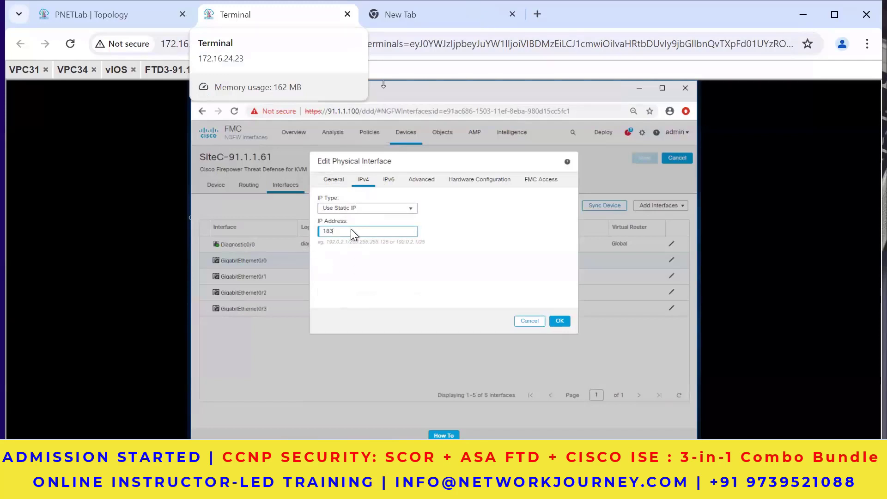
{"action": "type", "text": ".1"}
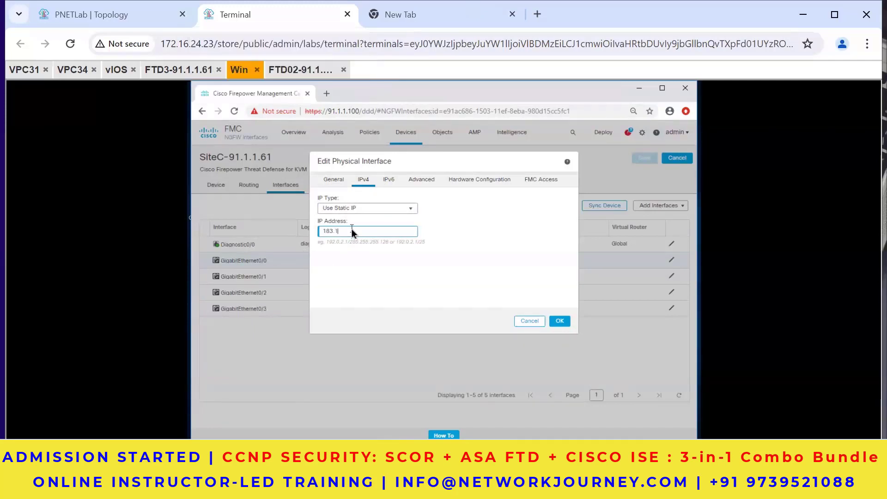
{"action": "type", "text": ".1.1/24"}
Step: Review the advanced, hardware and FMC access settings, then confirm the outside interface with OK
{"action": "left_click", "coordinate": [420, 182]}
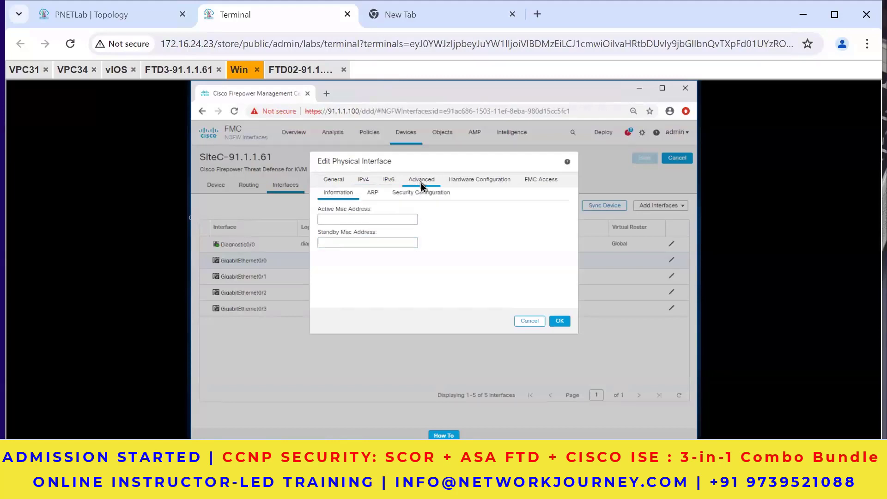
{"action": "left_click", "coordinate": [473, 183]}
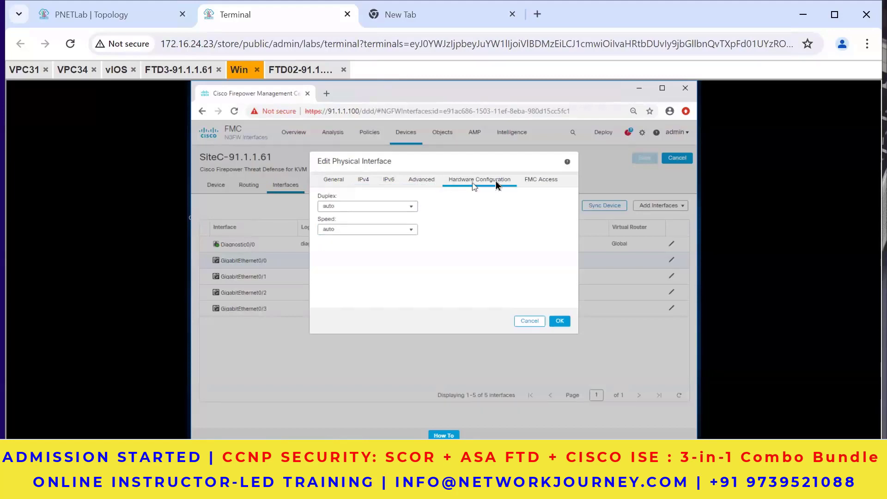
{"action": "left_click", "coordinate": [536, 180]}
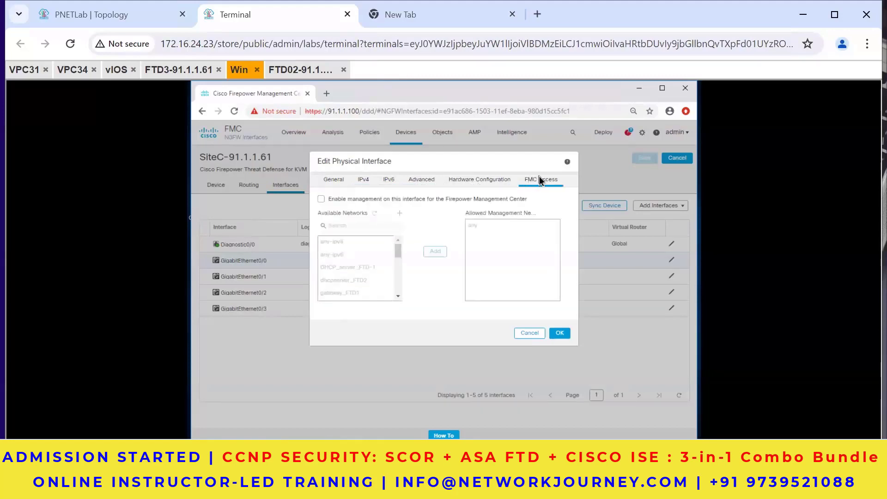
{"action": "left_click", "coordinate": [340, 186]}
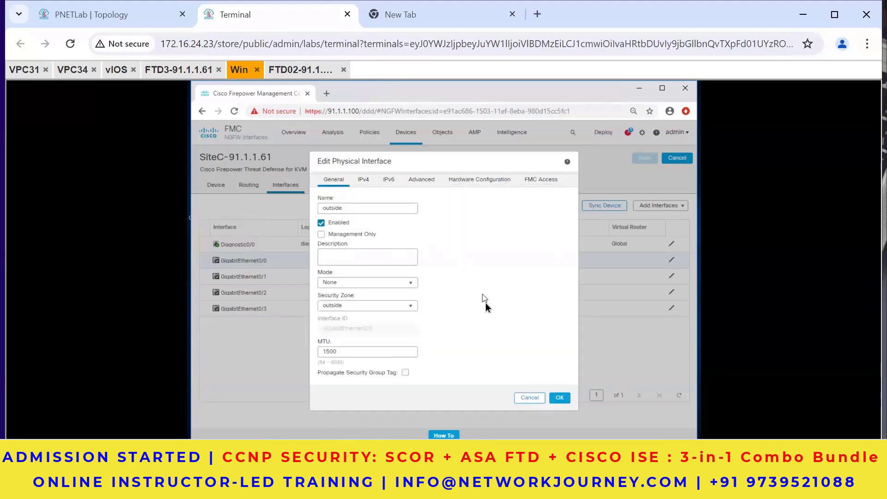
{"action": "left_click", "coordinate": [558, 399]}
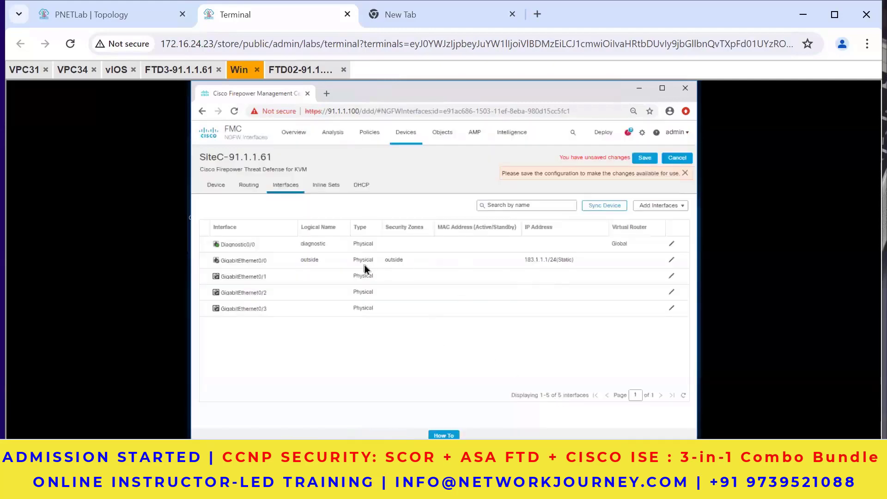
Step: Name SiteC's GigabitEthernet0/1 'inside', enable it, and put it in the inside zone
{"action": "left_click", "coordinate": [671, 276]}
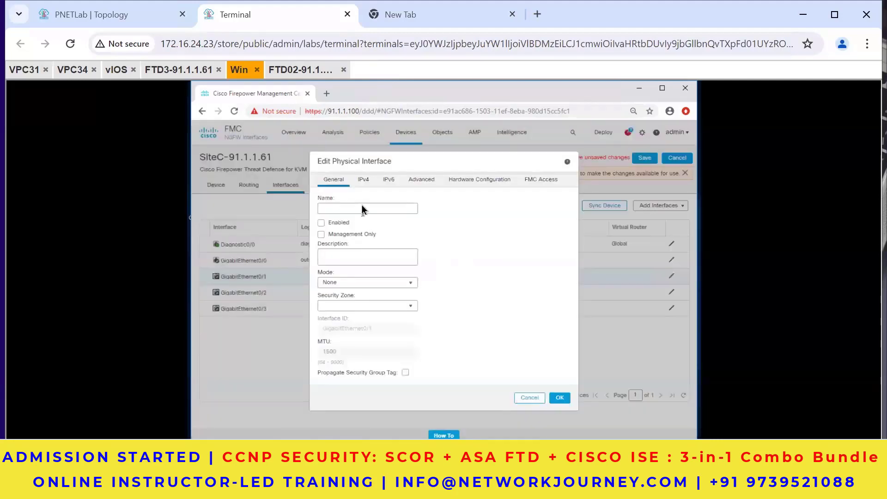
{"action": "left_click", "coordinate": [363, 208]}
{"action": "type", "text": "inside"}
{"action": "left_click", "coordinate": [321, 222]}
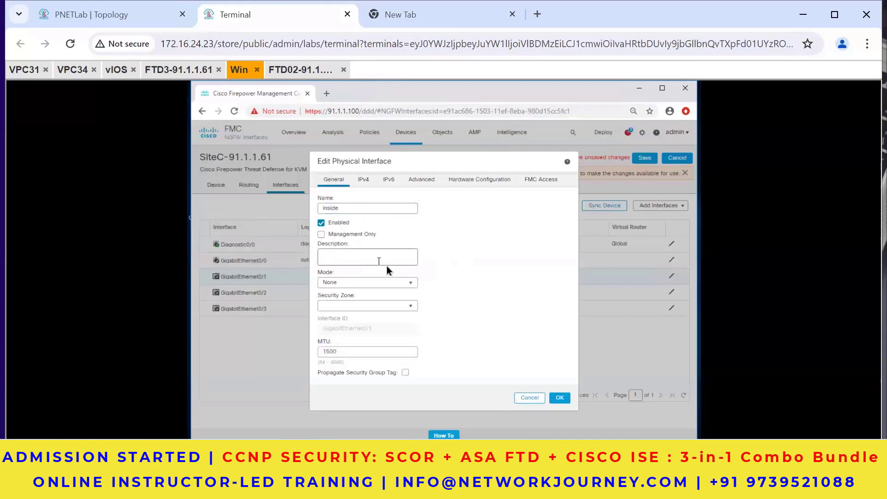
{"action": "left_click", "coordinate": [405, 305]}
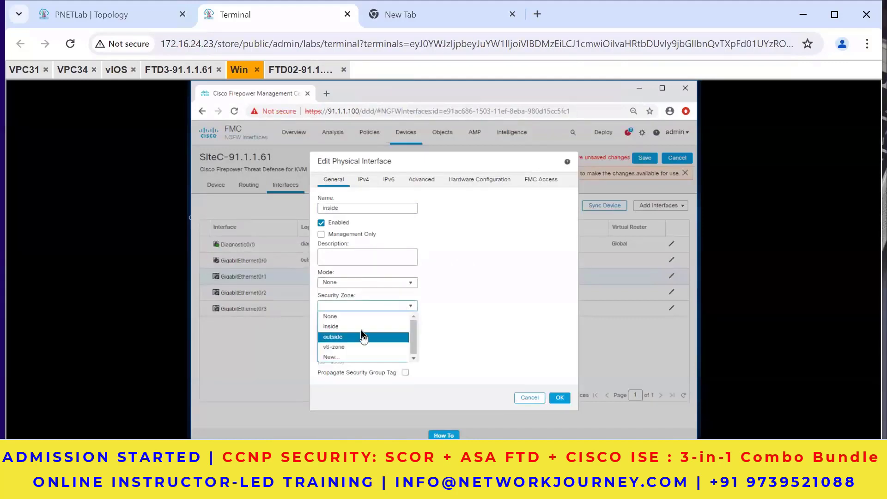
{"action": "left_click", "coordinate": [358, 326]}
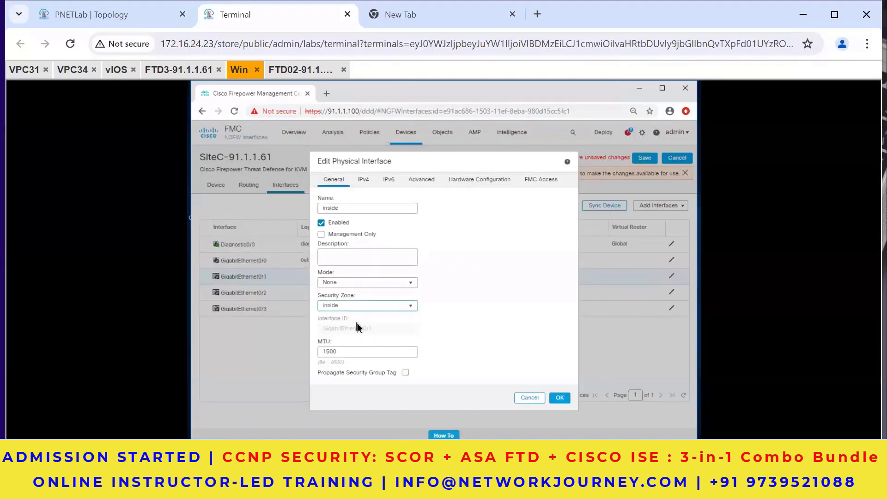
Step: Give GigabitEthernet0/1 static IP 192.168.60.1/24 and confirm the interface with OK
{"action": "left_click", "coordinate": [364, 180]}
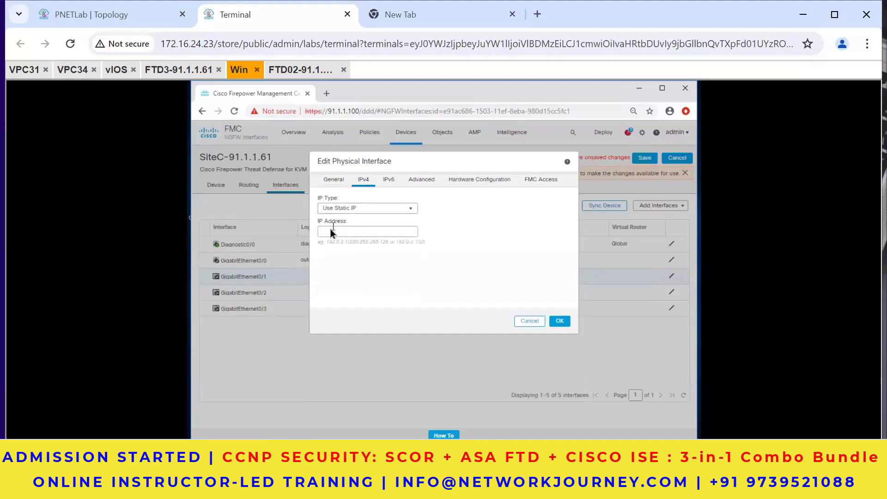
{"action": "left_click", "coordinate": [331, 232]}
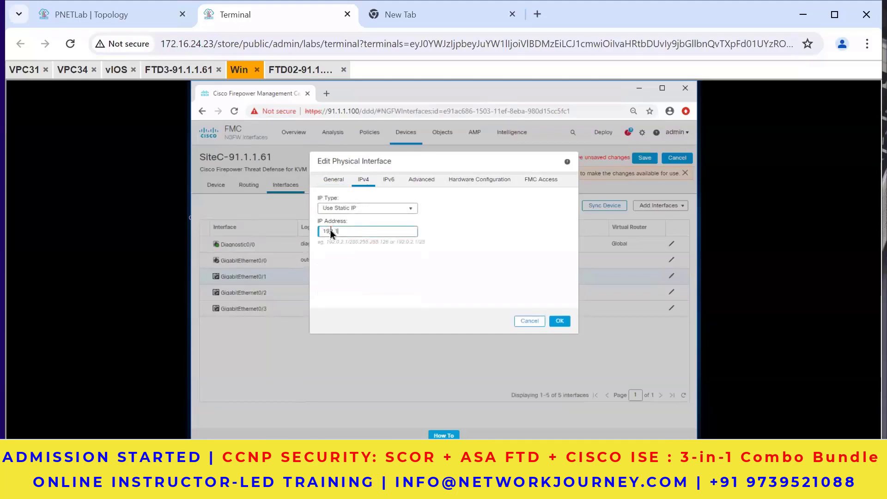
{"action": "type", "text": "192.168.60.1/24"}
{"action": "left_click", "coordinate": [559, 321]}
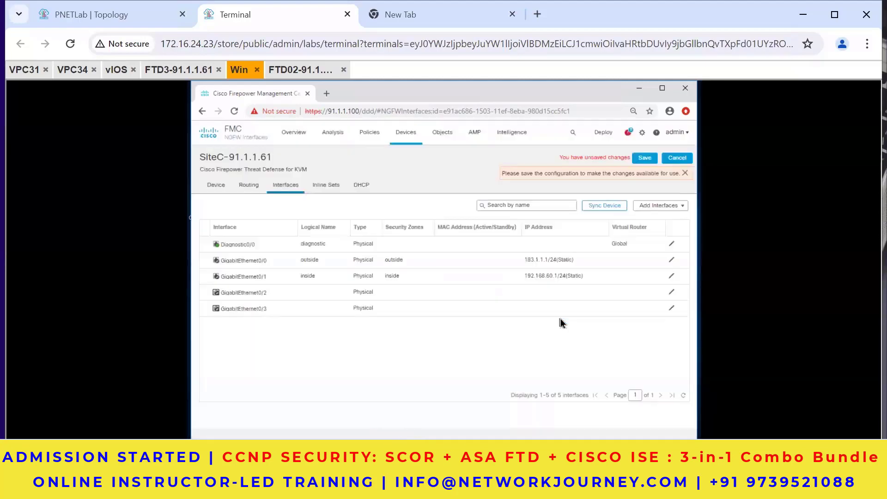
Step: Open SiteC's DHCP Server page and cancel an attempted Add Server
{"action": "left_click", "coordinate": [361, 185]}
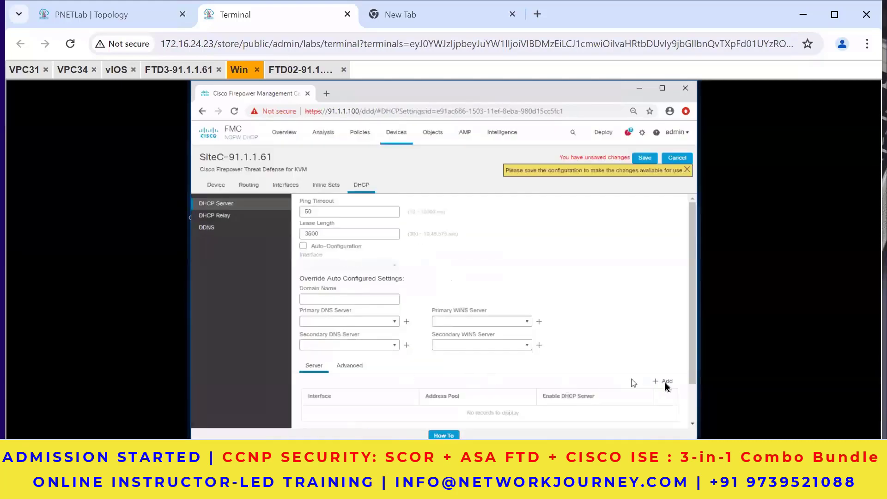
{"action": "left_click", "coordinate": [664, 382]}
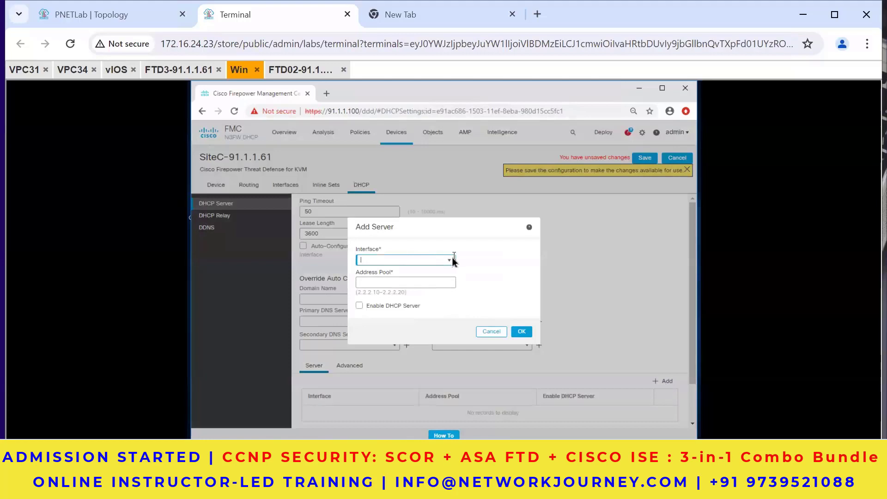
{"action": "left_click", "coordinate": [450, 262]}
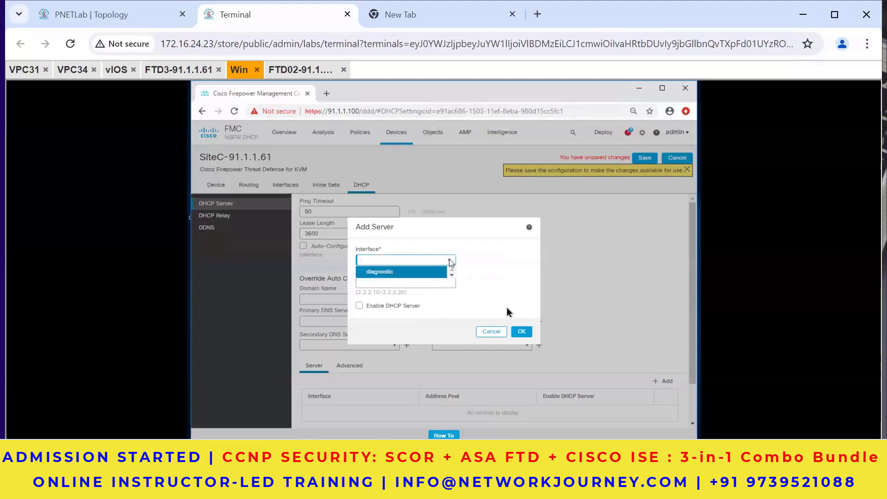
{"action": "left_click", "coordinate": [489, 331]}
{"action": "left_click", "coordinate": [489, 330]}
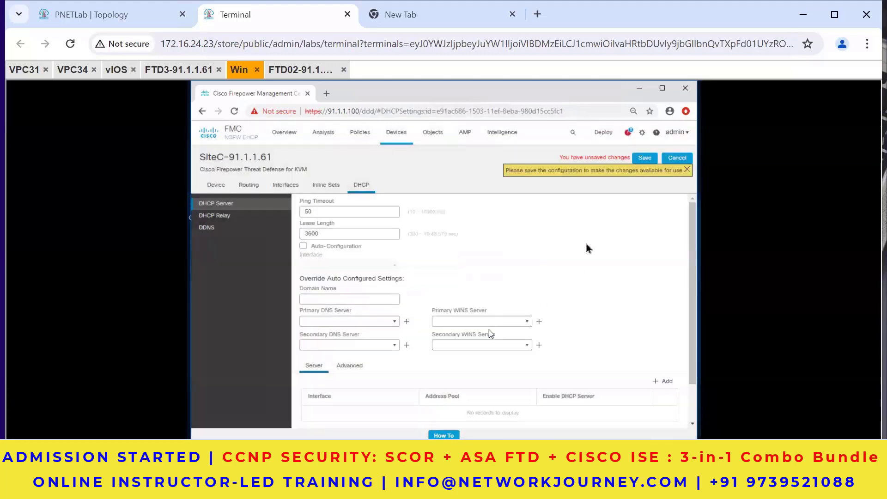
Step: Try saving SiteC's changes and dismiss the 'another operation by another user' error
{"action": "left_click", "coordinate": [642, 159]}
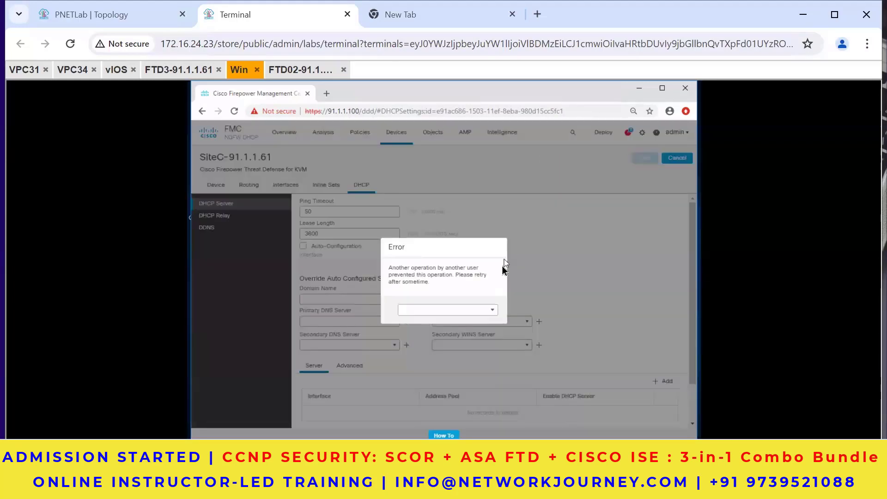
{"action": "left_click", "coordinate": [450, 303]}
{"action": "left_click", "coordinate": [446, 309]}
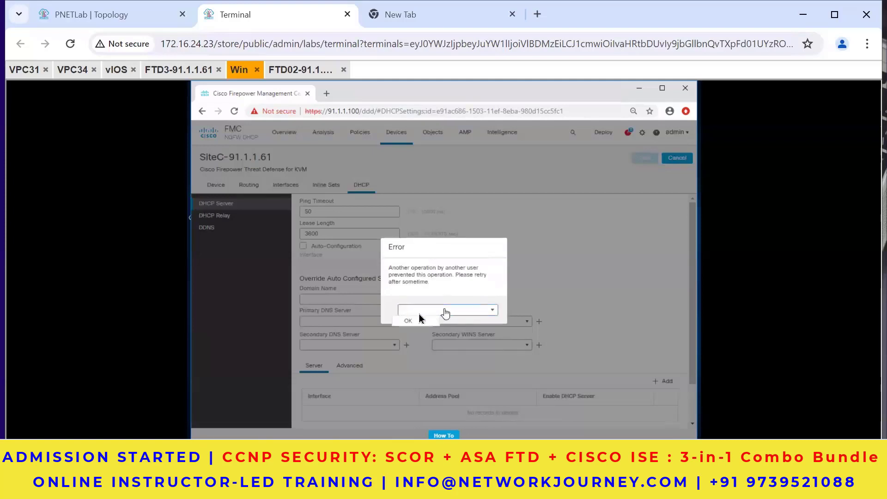
{"action": "left_click", "coordinate": [411, 321]}
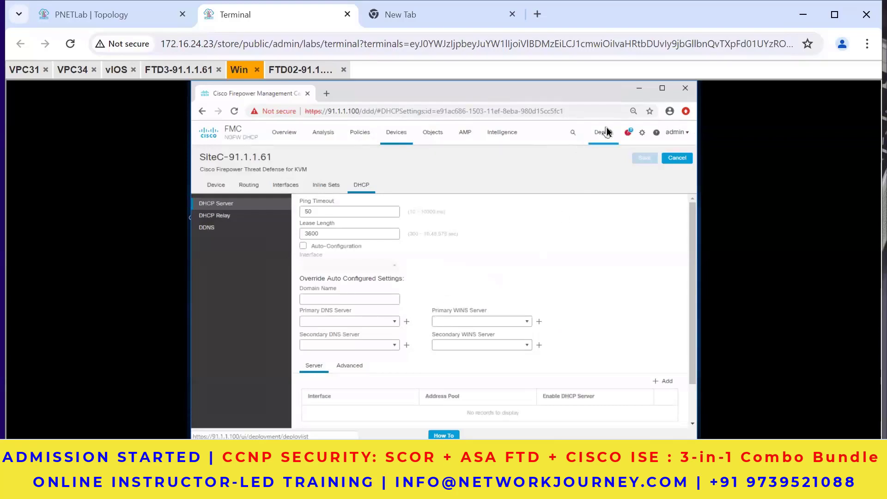
Step: Select SiteA, SiteB and SiteC for deployment, estimate the time, and deploy all three
{"action": "mouse_move", "coordinate": [607, 132]}
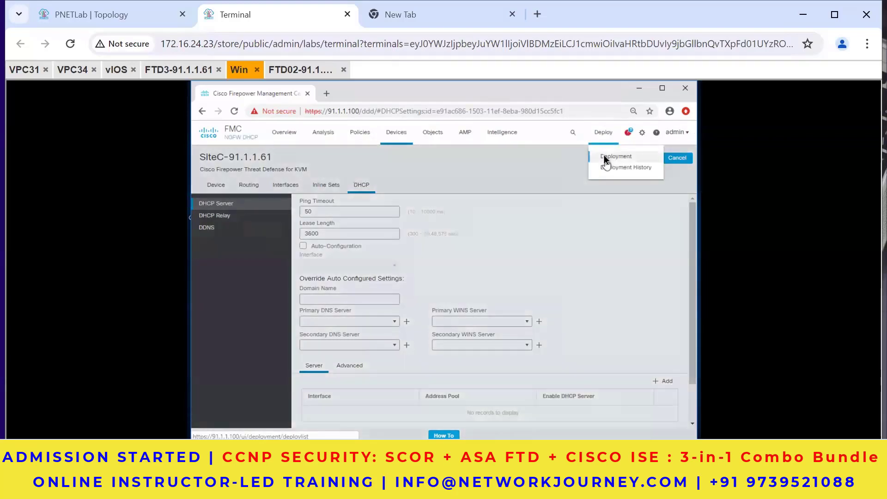
{"action": "left_click", "coordinate": [604, 157]}
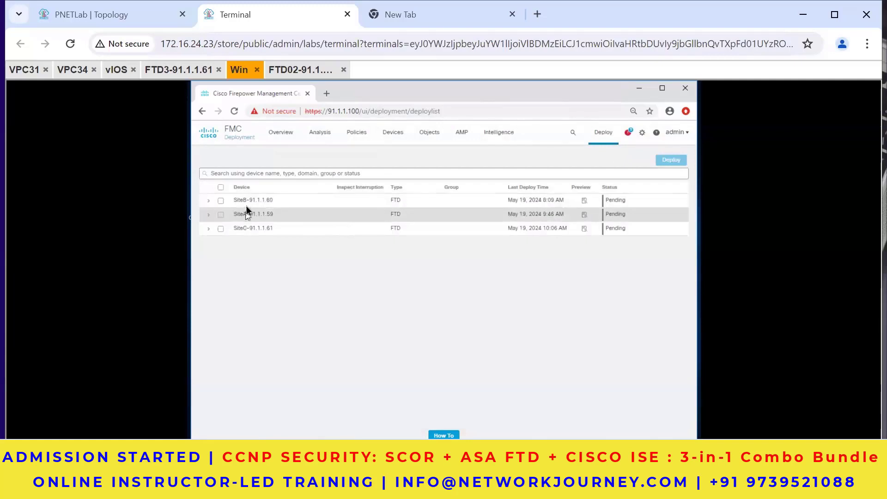
{"action": "left_click", "coordinate": [207, 200]}
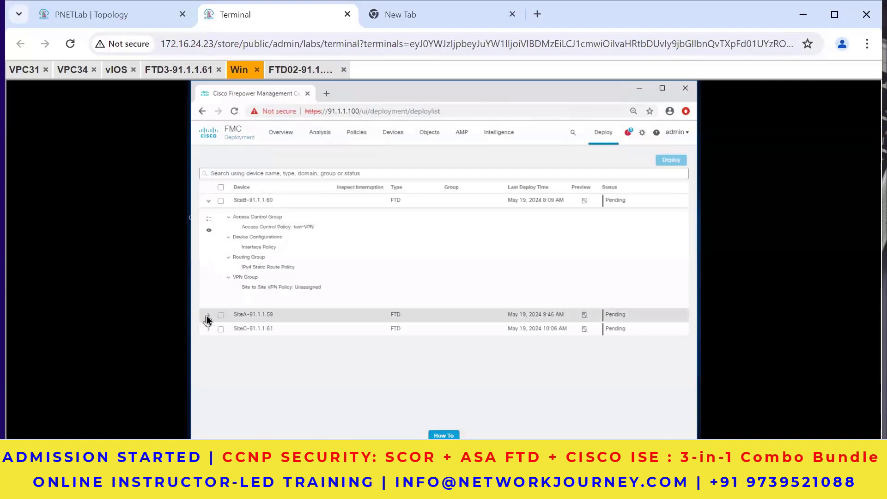
{"action": "left_click", "coordinate": [208, 202]}
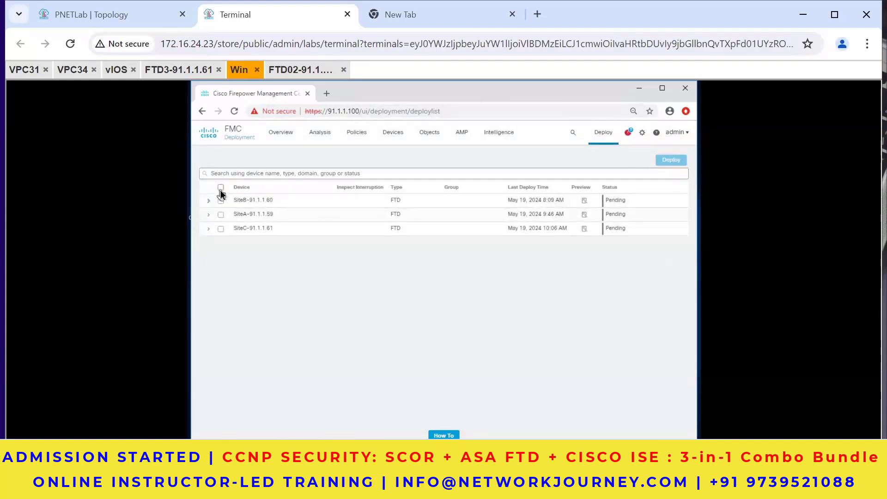
{"action": "left_click", "coordinate": [221, 188]}
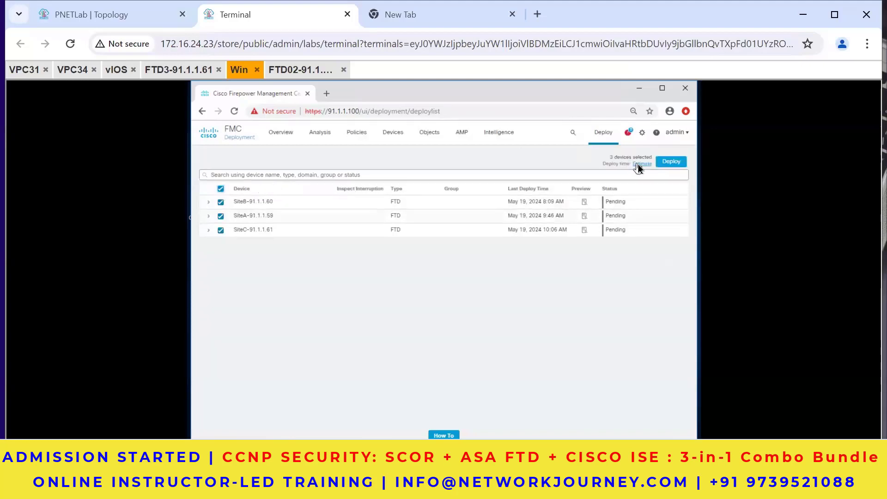
{"action": "left_click", "coordinate": [637, 165]}
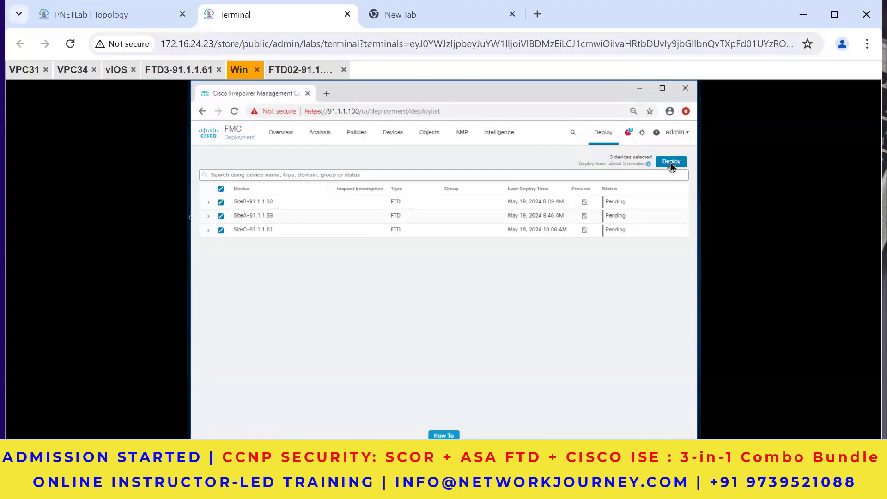
{"action": "left_click", "coordinate": [671, 163]}
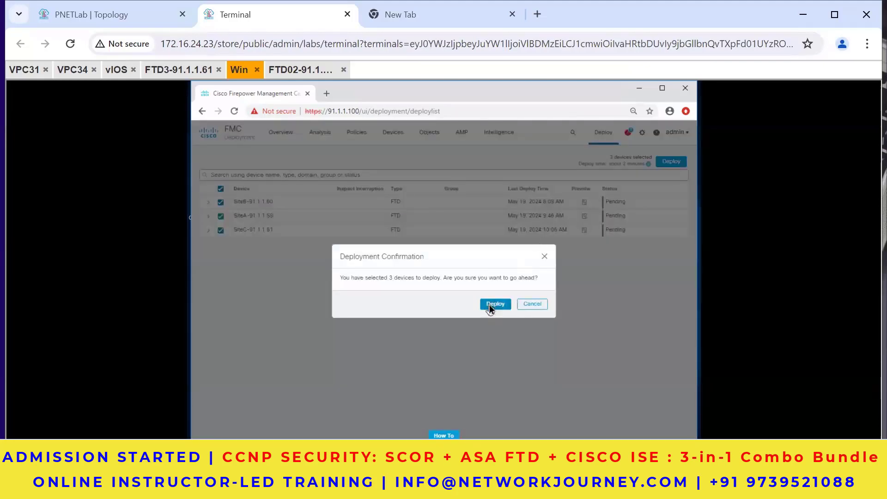
Step: Confirm deployment to the three devices and clear the pre-deployment notifications
{"action": "left_click", "coordinate": [490, 304]}
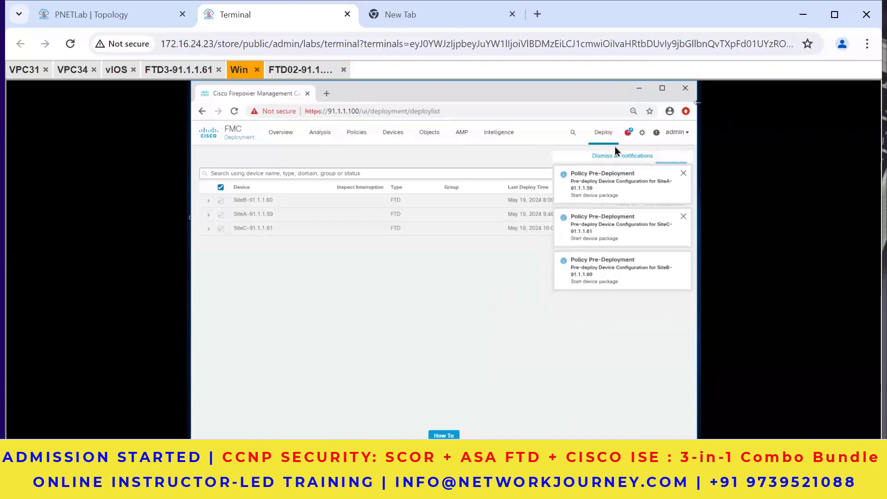
{"action": "left_click", "coordinate": [605, 157]}
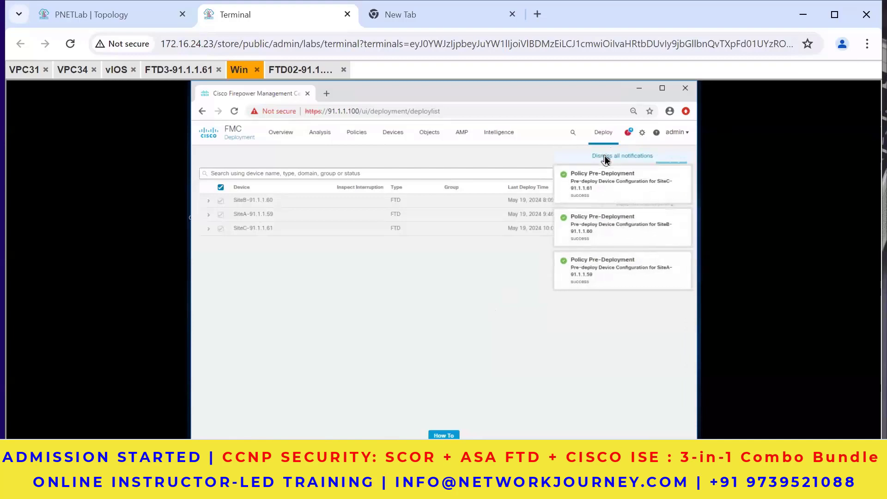
{"action": "left_click", "coordinate": [605, 157]}
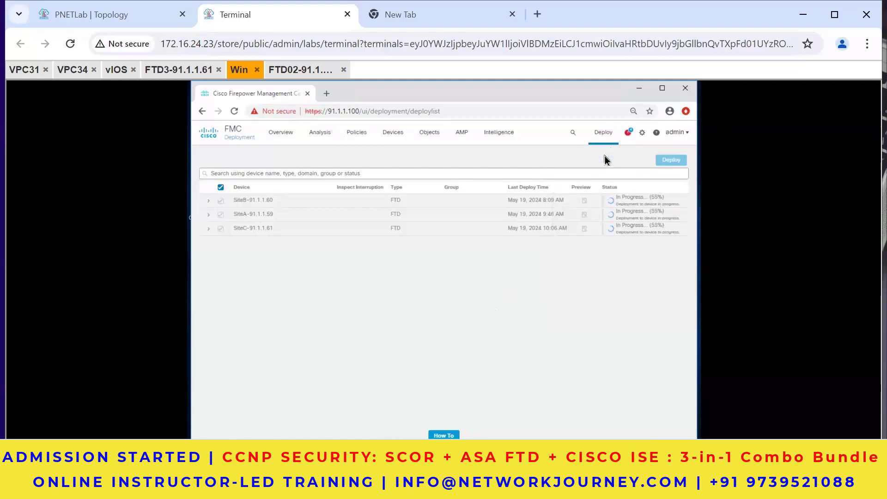
{"action": "left_click", "coordinate": [393, 133]}
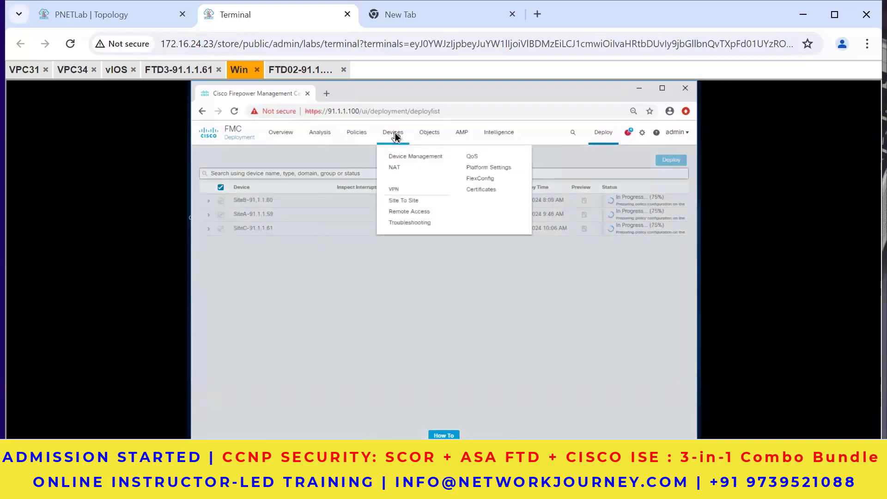
Step: Open SiteC's device settings on the DHCP tab in Device Management
{"action": "left_click", "coordinate": [396, 157]}
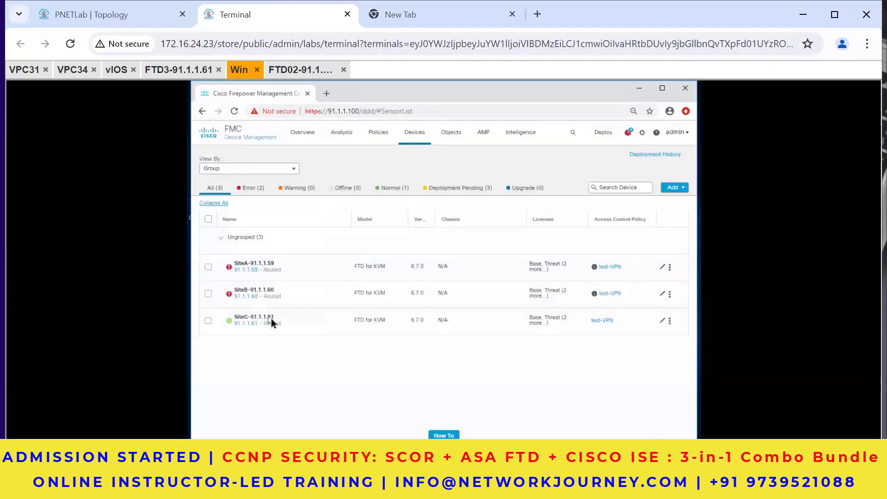
{"action": "left_click", "coordinate": [272, 319]}
{"action": "left_click", "coordinate": [641, 334]}
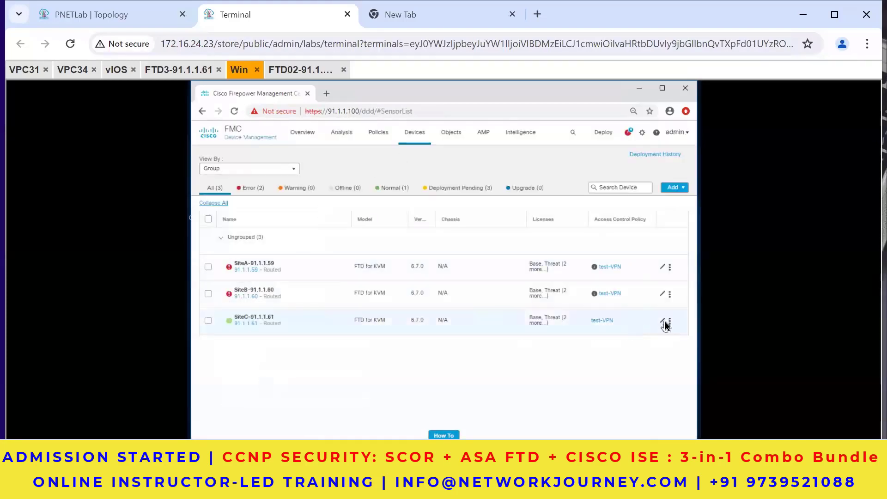
{"action": "left_click", "coordinate": [663, 320]}
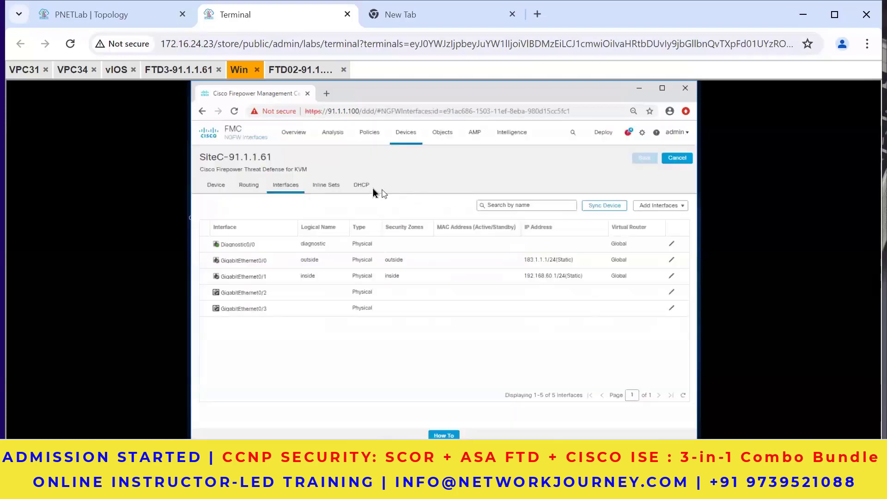
{"action": "left_click", "coordinate": [364, 187]}
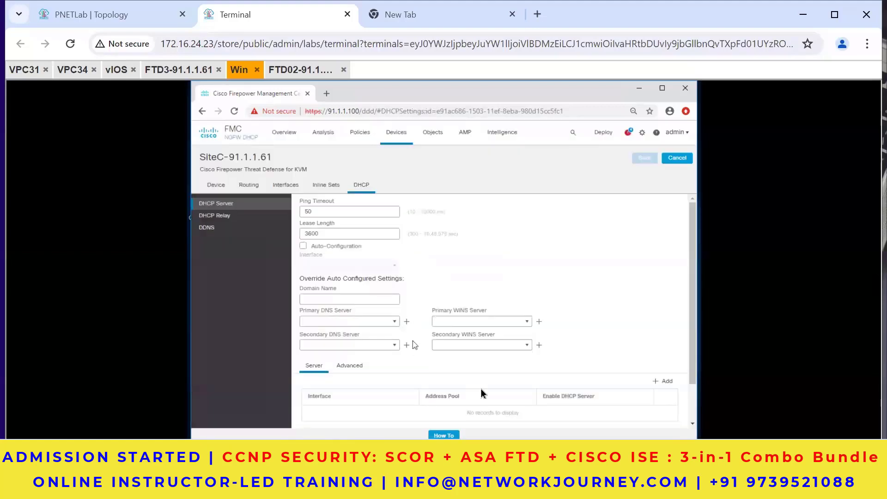
Step: Add an enabled DHCP server on inside with pool 192.168.60.10-192.168.60.20
{"action": "left_click", "coordinate": [663, 381]}
{"action": "left_click", "coordinate": [449, 261]}
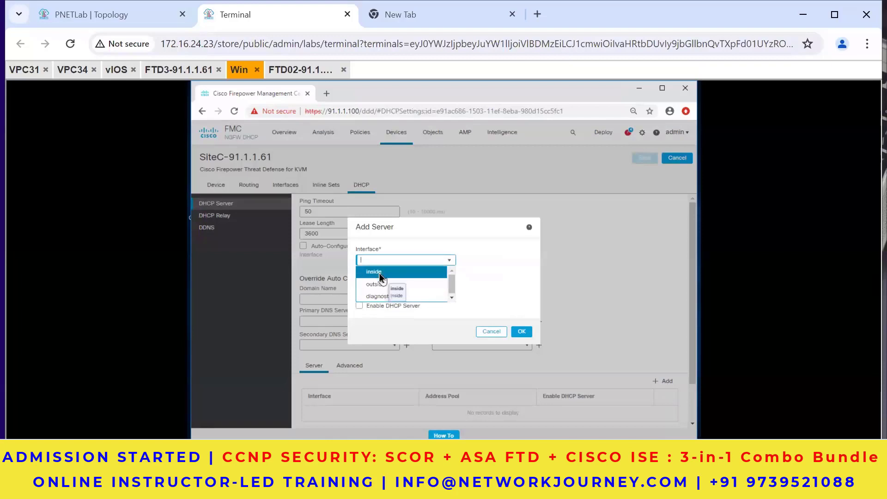
{"action": "left_click", "coordinate": [377, 272]}
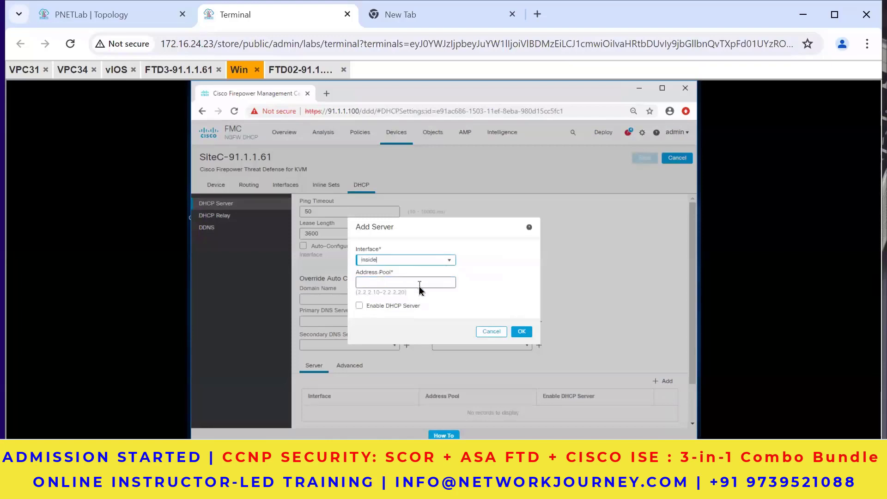
{"action": "left_click", "coordinate": [420, 283]}
{"action": "type", "text": "192.168.60."}
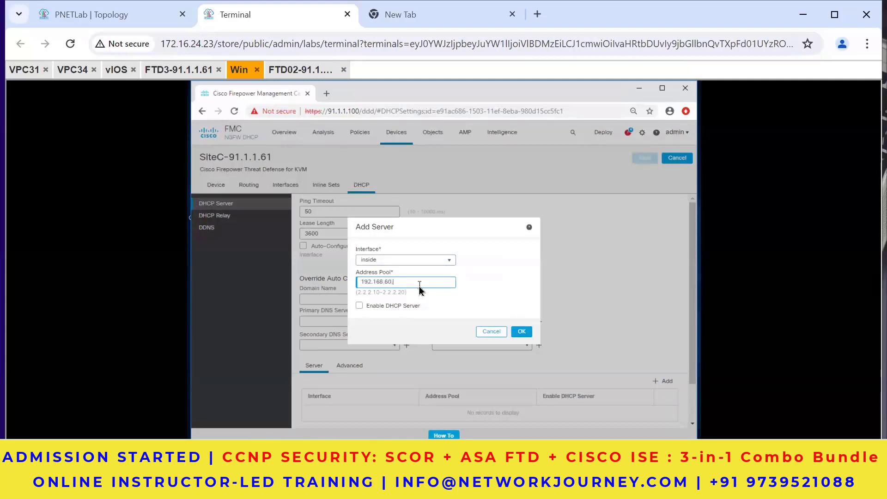
{"action": "type", "text": "10-192.168.60.20"}
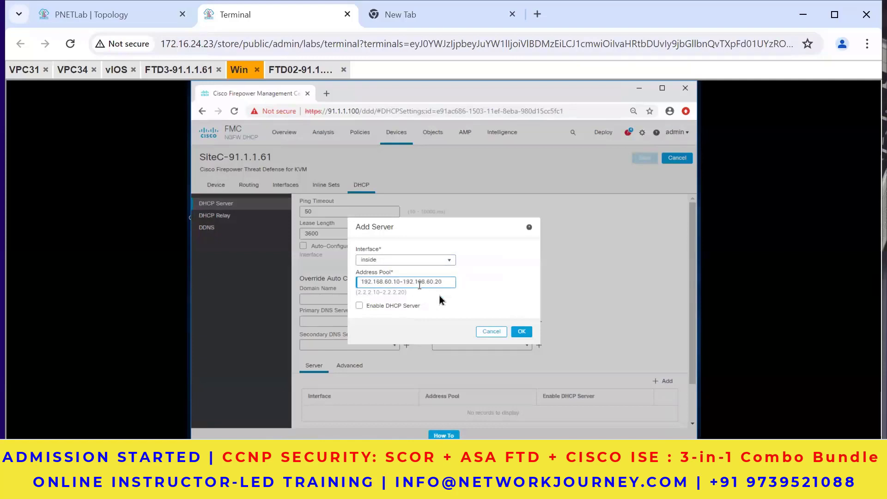
{"action": "left_click", "coordinate": [381, 308]}
{"action": "left_click", "coordinate": [361, 308]}
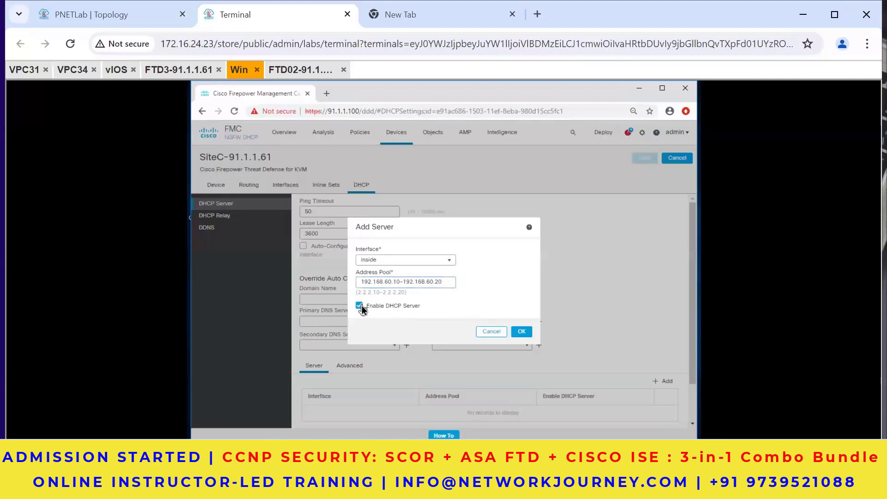
{"action": "left_click", "coordinate": [520, 332]}
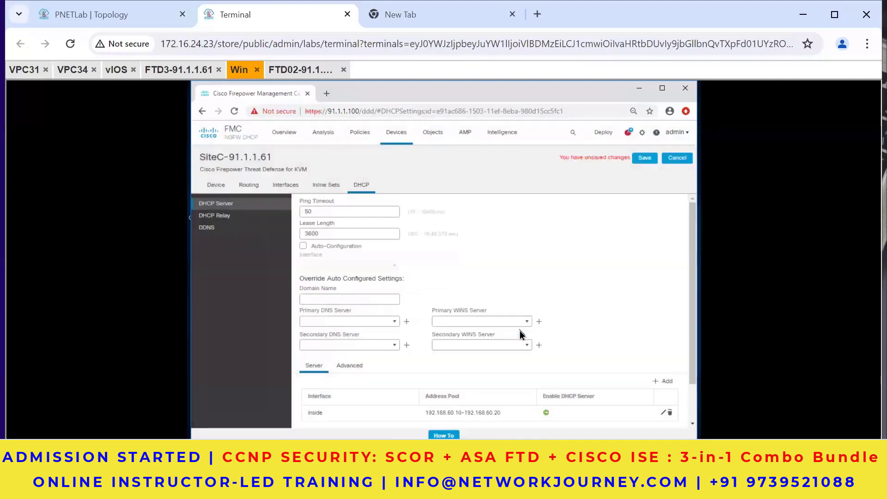
Step: Go to SiteC's Routing > Static Route page
{"action": "left_click", "coordinate": [280, 186]}
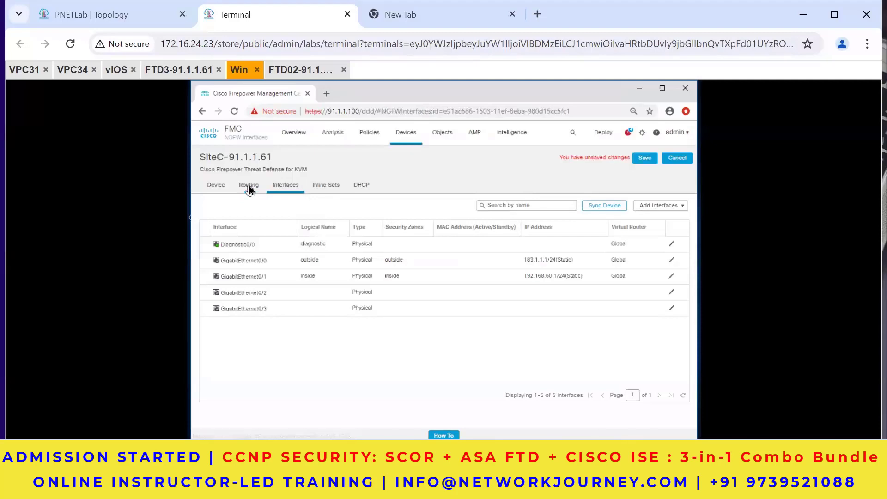
{"action": "left_click", "coordinate": [248, 185]}
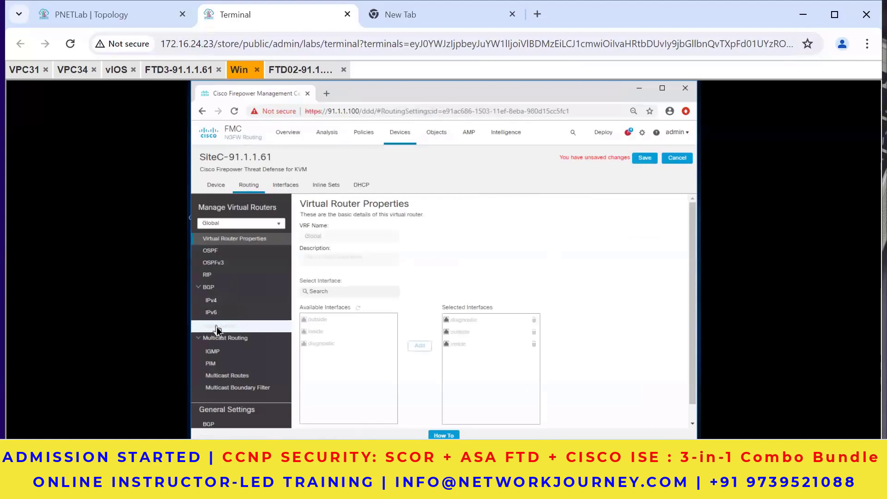
{"action": "left_click", "coordinate": [217, 329]}
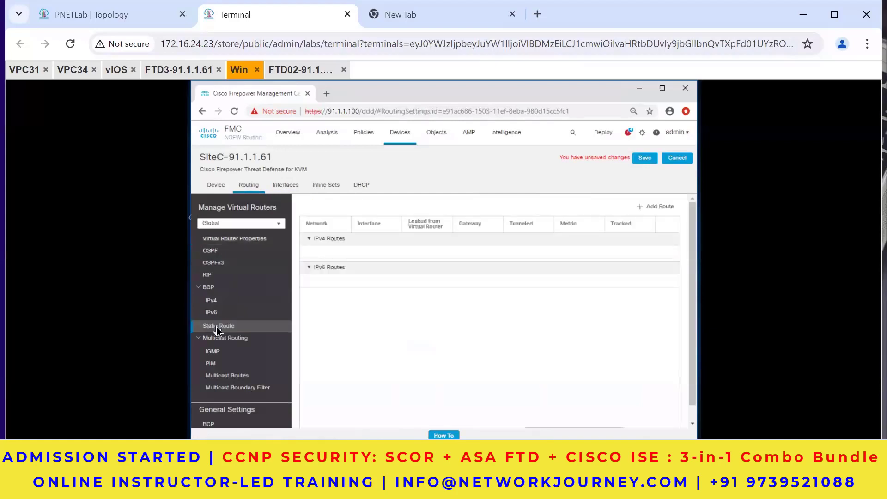
Step: Add a static route on the outside interface to any-ipv4 and start a new gateway object
{"action": "left_click", "coordinate": [642, 208]}
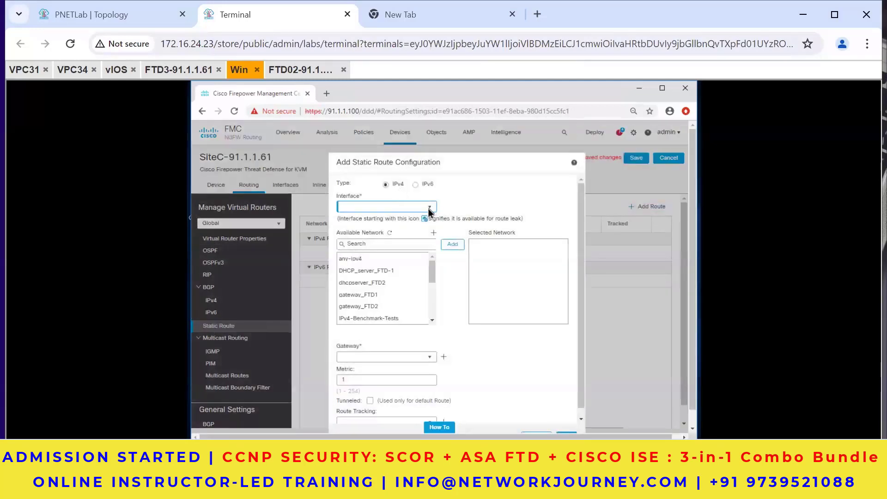
{"action": "left_click", "coordinate": [429, 208]}
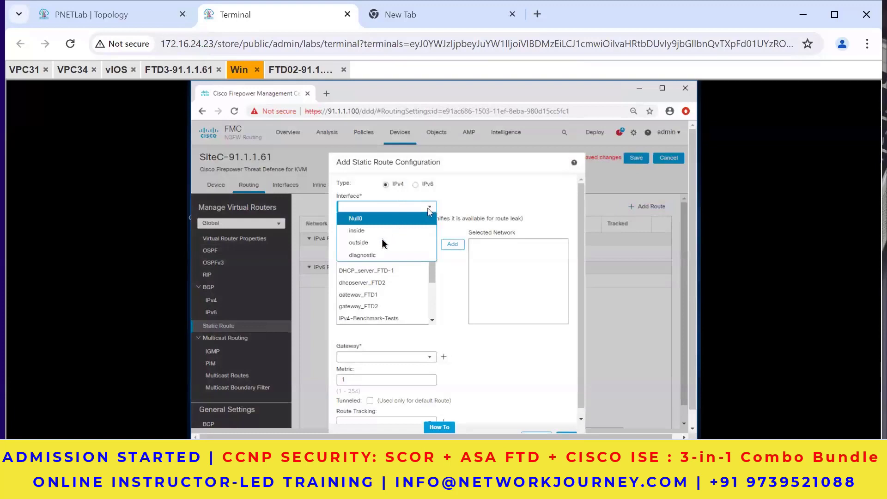
{"action": "left_click", "coordinate": [432, 208]}
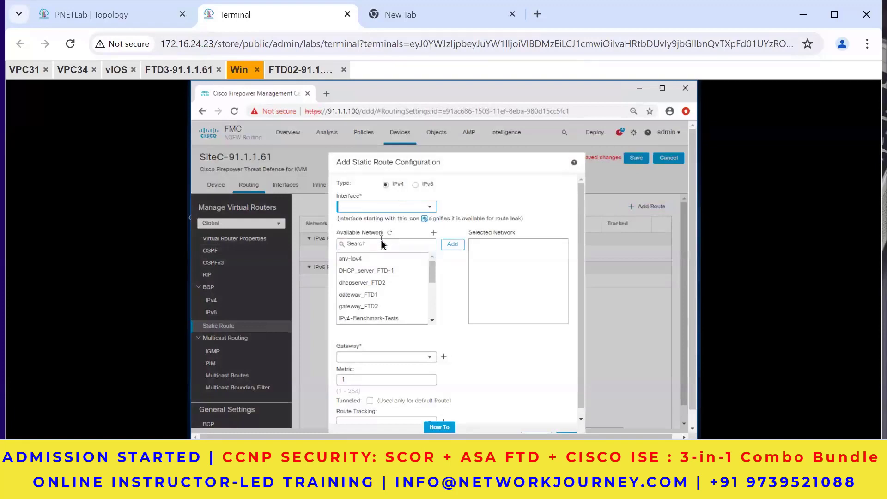
{"action": "left_click", "coordinate": [430, 207]}
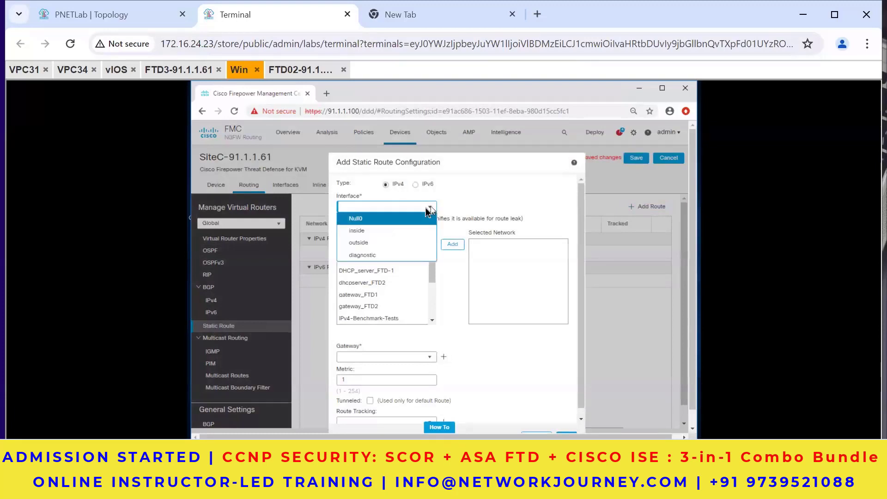
{"action": "left_click", "coordinate": [359, 243]}
{"action": "left_click", "coordinate": [393, 259]}
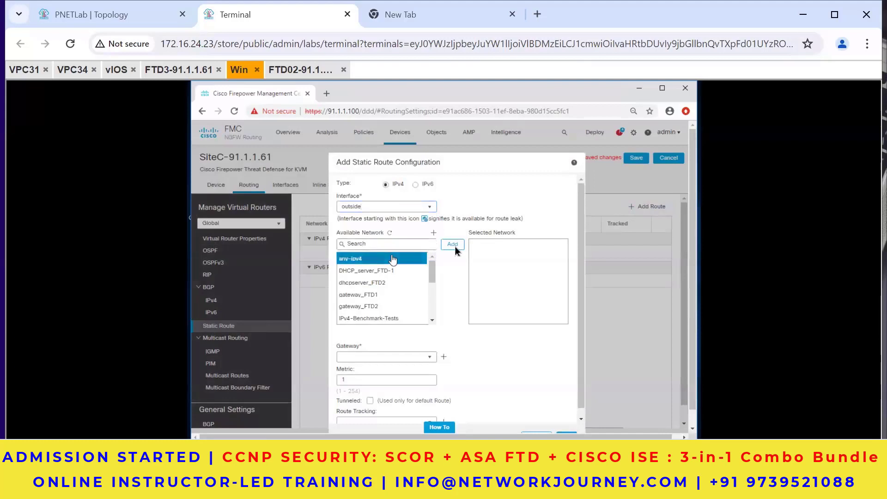
{"action": "left_click", "coordinate": [453, 245]}
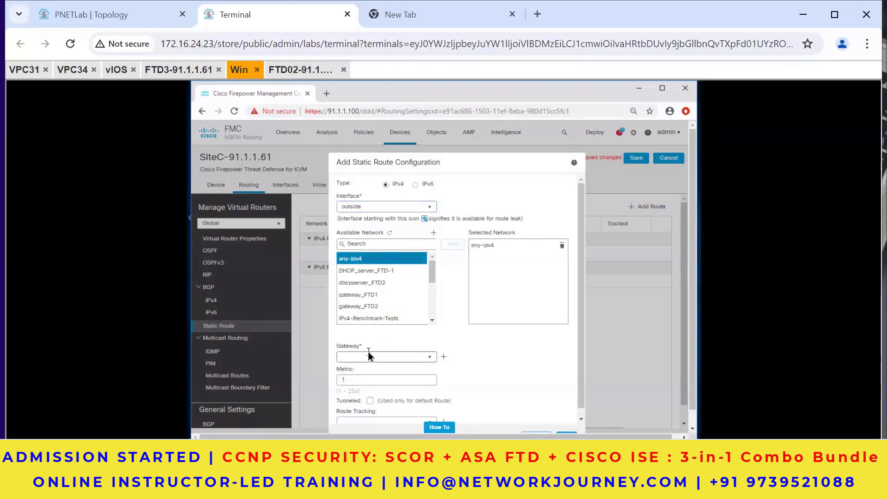
{"action": "left_click", "coordinate": [431, 357]}
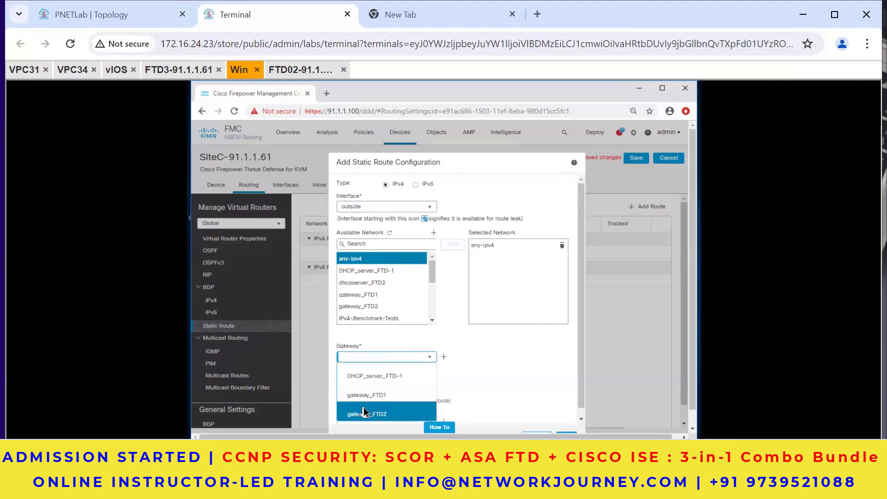
{"action": "left_click", "coordinate": [443, 360]}
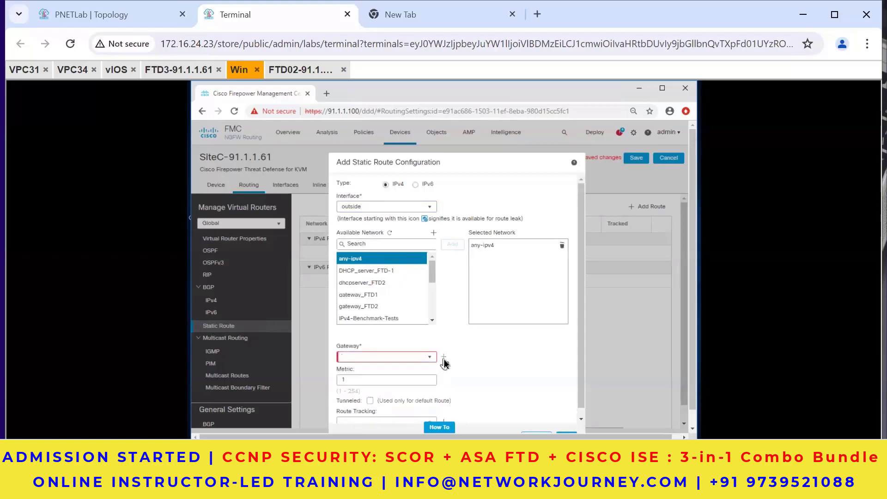
{"action": "left_click", "coordinate": [443, 358]}
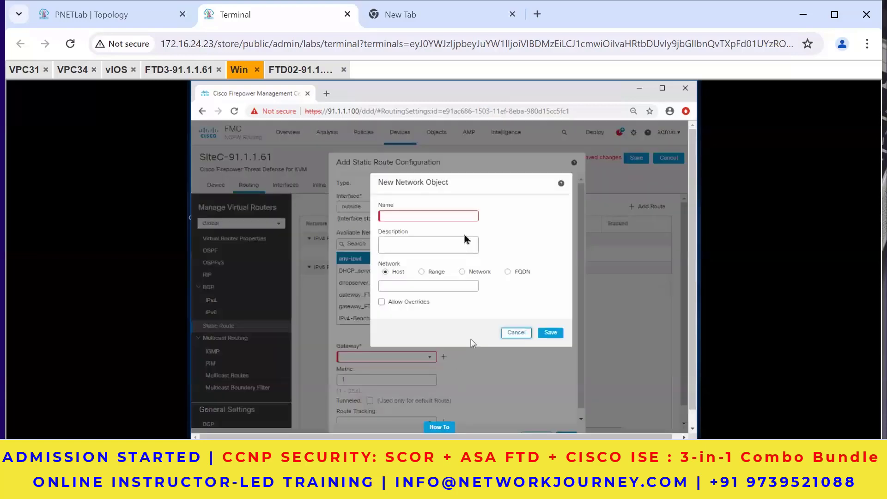
Step: Create host object gateway_FTD3 with address 183.1.1.2 as the route's gateway
{"action": "left_click", "coordinate": [434, 217]}
{"action": "type", "text": "gatew"}
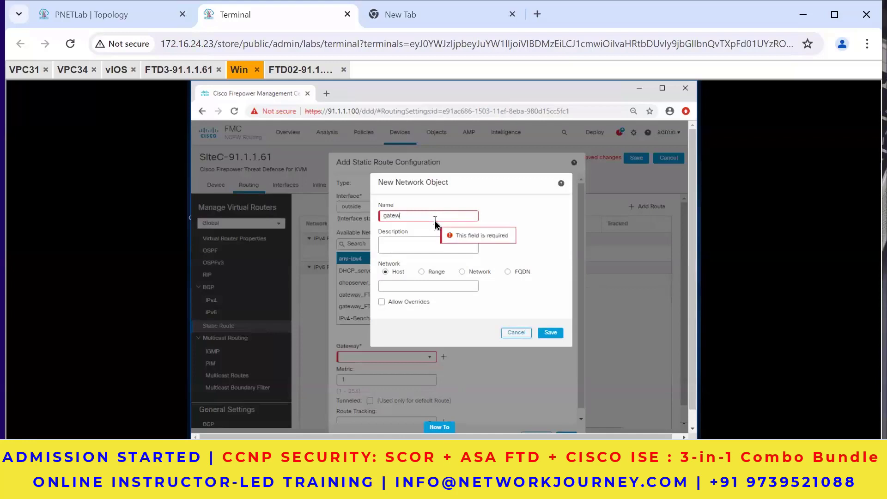
{"action": "type", "text": "aay_FTD3"}
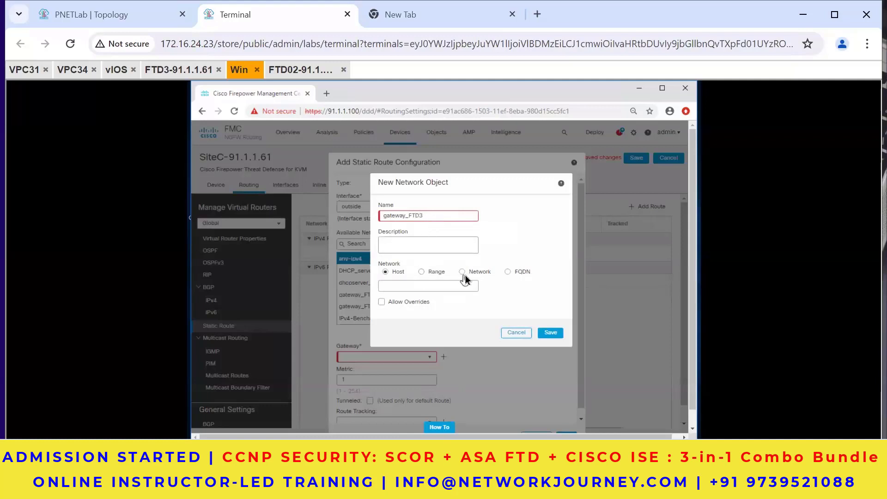
{"action": "left_click", "coordinate": [414, 288]}
{"action": "type", "text": "1"}
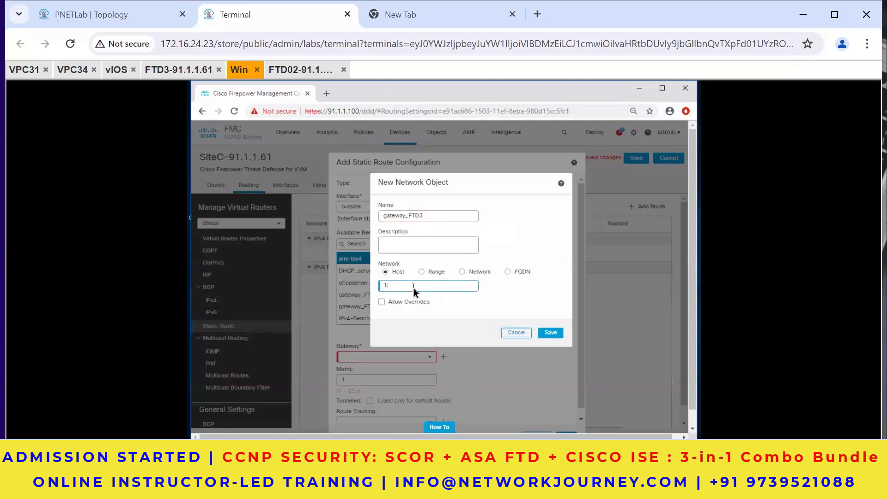
{"action": "type", "text": "83.1.1.12"}
{"action": "key", "text": "BackSpace"}
{"action": "key", "text": "BackSpace"}
{"action": "type", "text": "2"}
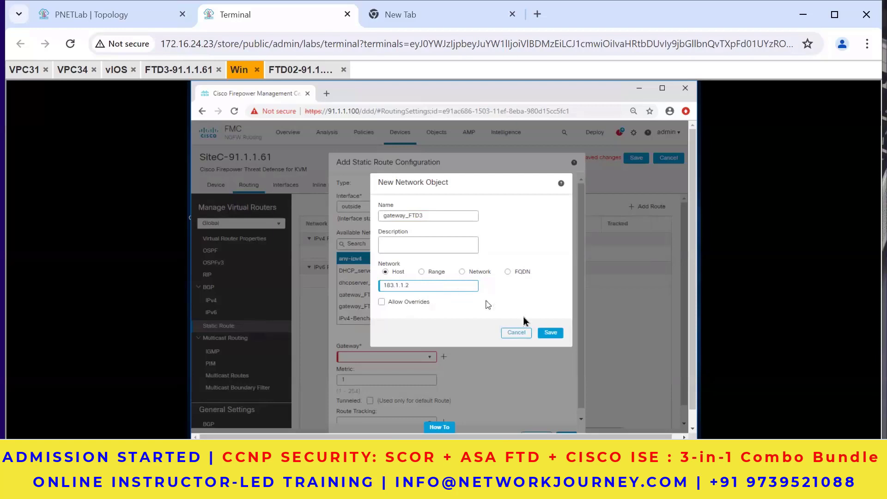
{"action": "left_click", "coordinate": [550, 334]}
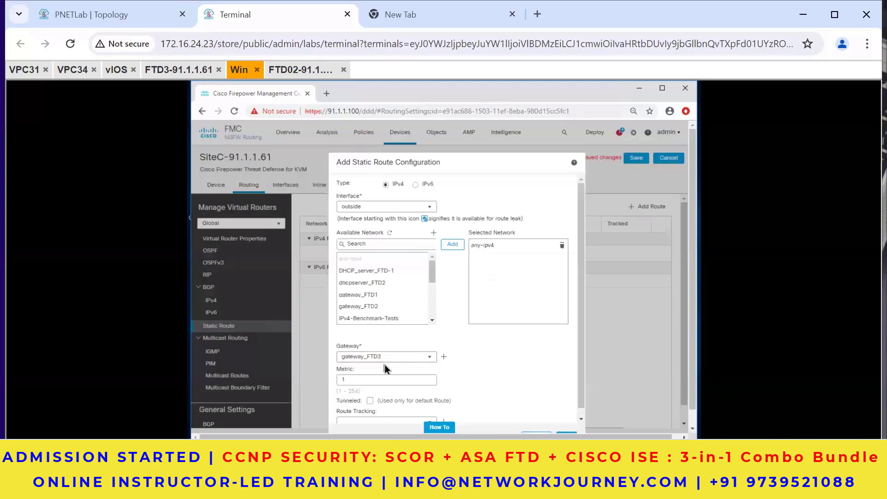
Step: Confirm the any-ipv4 route via gateway_FTD3 with metric 1 and save SiteC's routing
{"action": "scroll", "coordinate": [386, 368], "scroll_direction": "down", "scroll_amount": 1}
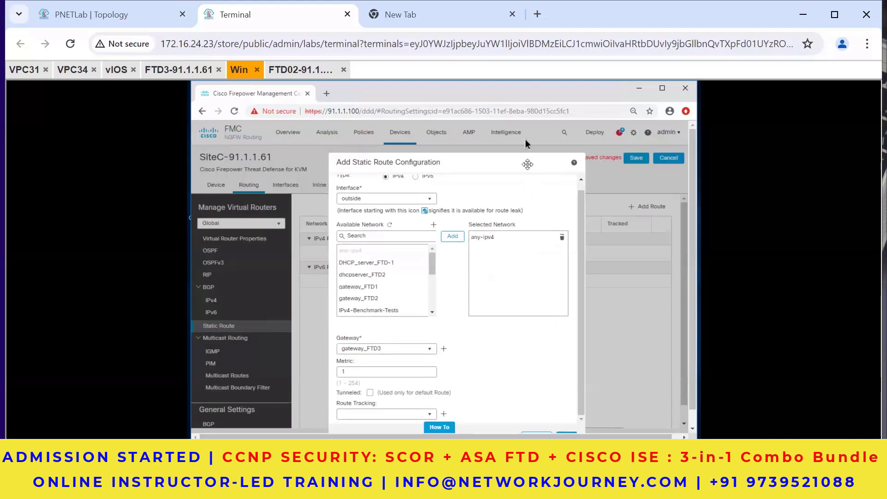
{"action": "left_click_drag", "start_coordinate": [527, 164], "coordinate": [558, 309]}
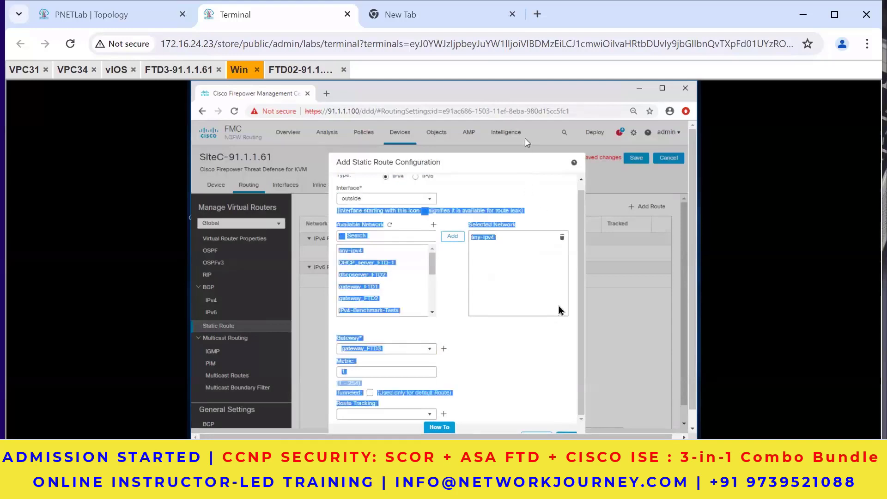
{"action": "left_click", "coordinate": [560, 433]}
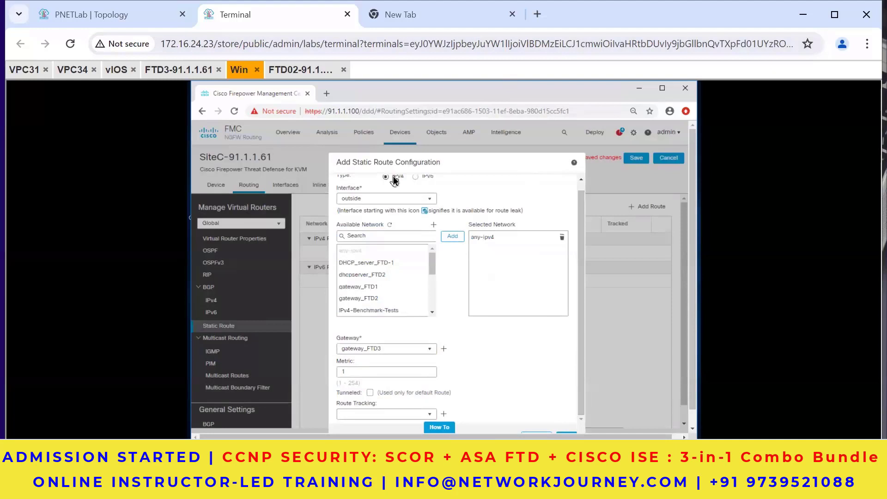
{"action": "right_click", "coordinate": [562, 433]}
{"action": "left_click", "coordinate": [562, 434]}
{"action": "right_click", "coordinate": [561, 432]}
{"action": "left_click", "coordinate": [560, 429]}
{"action": "left_click", "coordinate": [560, 432]}
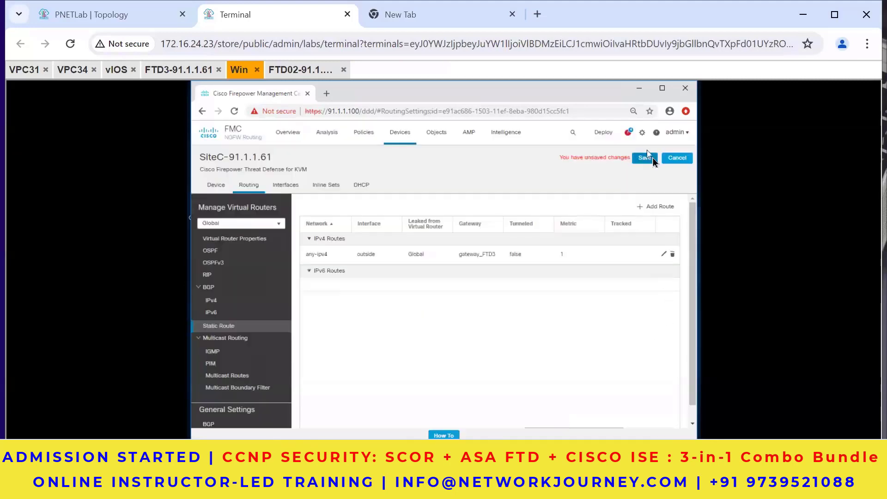
{"action": "left_click", "coordinate": [640, 162]}
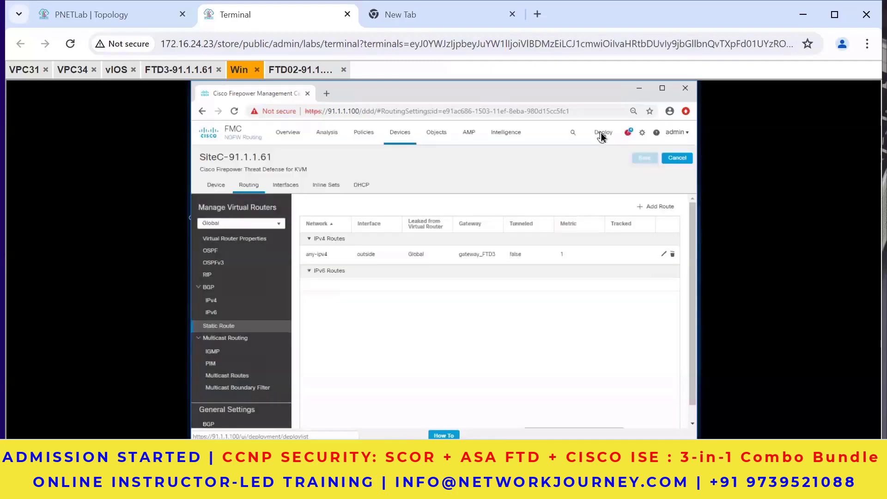
Step: Select SiteC-91.1.1.61 on the Deployment page and confirm its deployment
{"action": "mouse_move", "coordinate": [602, 135]}
{"action": "left_click", "coordinate": [602, 157]}
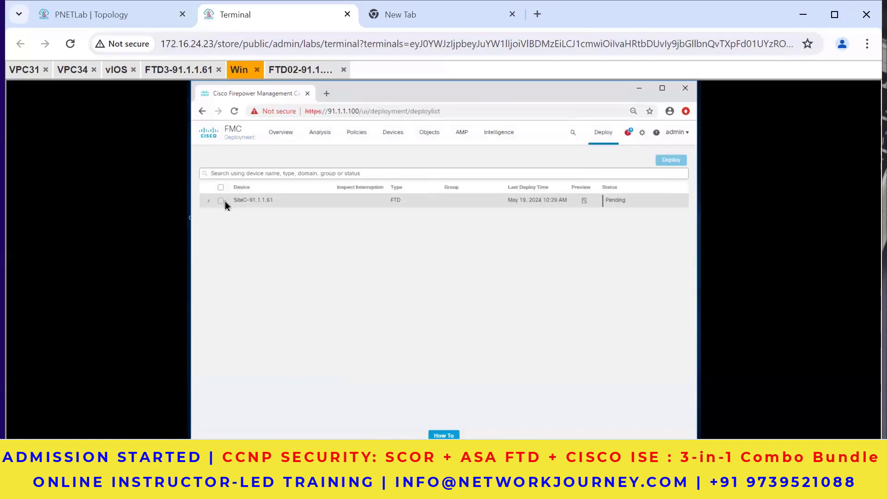
{"action": "left_click", "coordinate": [220, 190]}
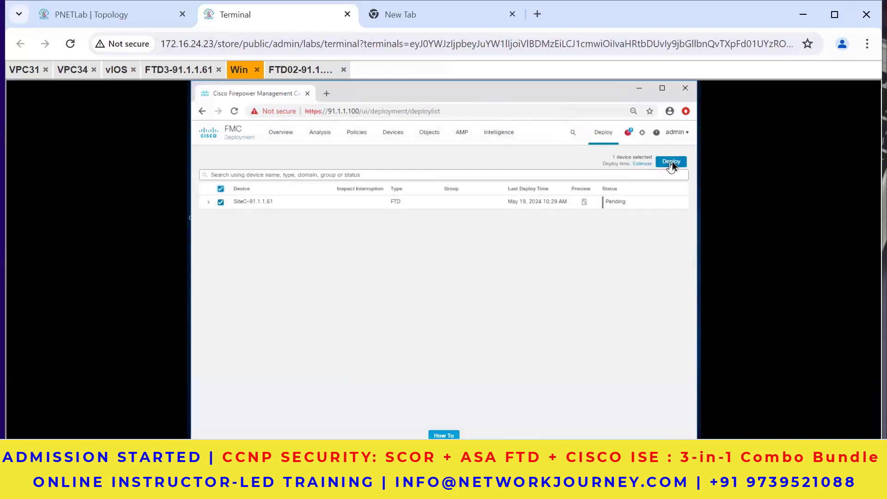
{"action": "left_click", "coordinate": [672, 163]}
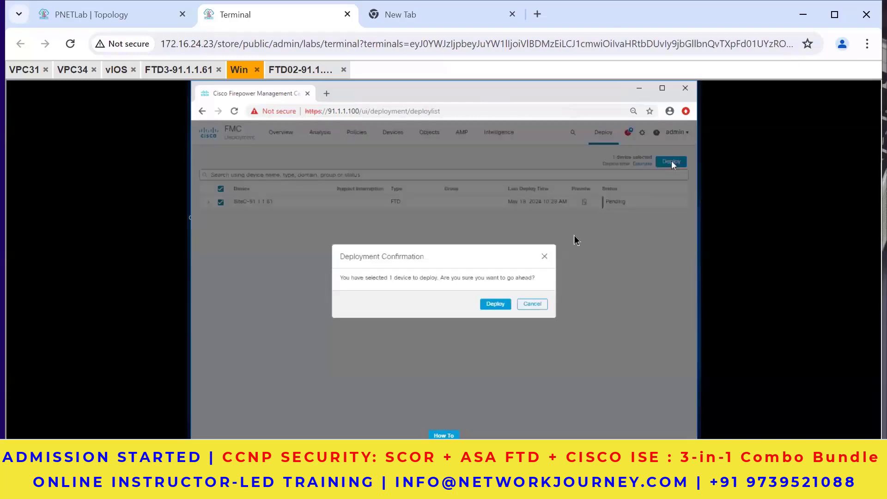
{"action": "left_click", "coordinate": [490, 303]}
{"action": "left_click", "coordinate": [492, 304]}
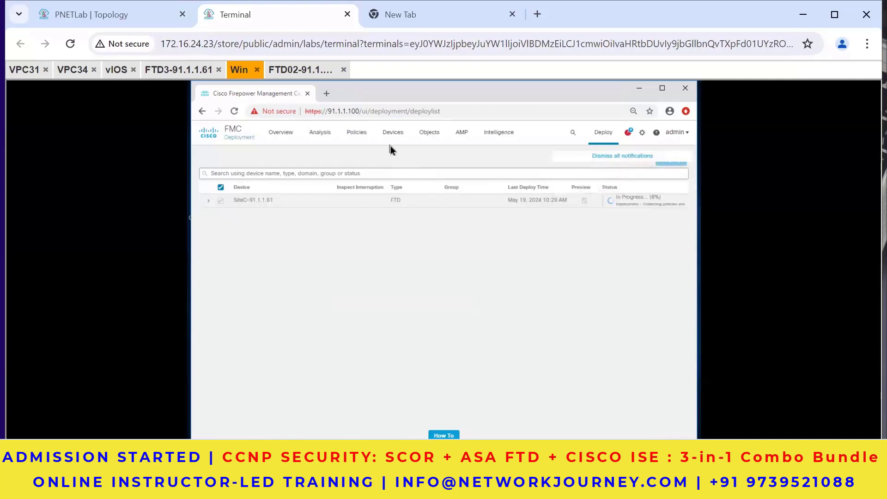
Step: Attempt an admin login on the FTD02 console, then ping 182.1.1.1 from FTD01
{"action": "left_click", "coordinate": [296, 87]}
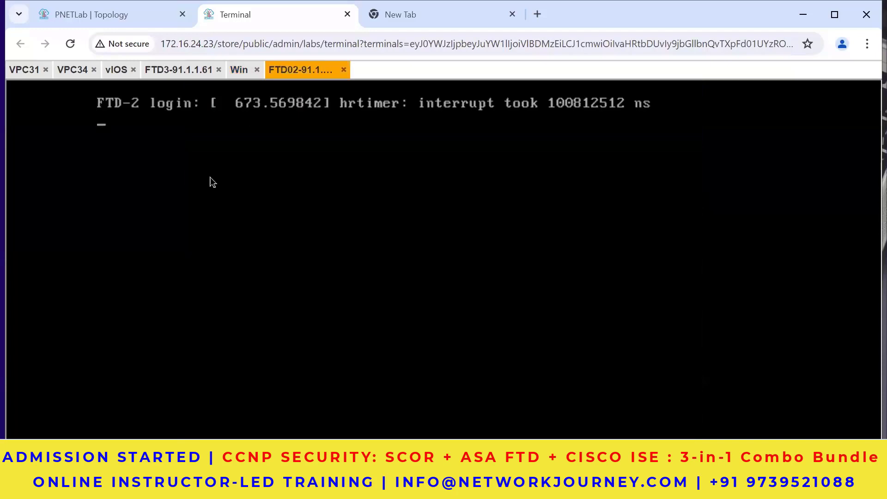
{"action": "key", "text": "Return"}
{"action": "type", "text": "admin"}
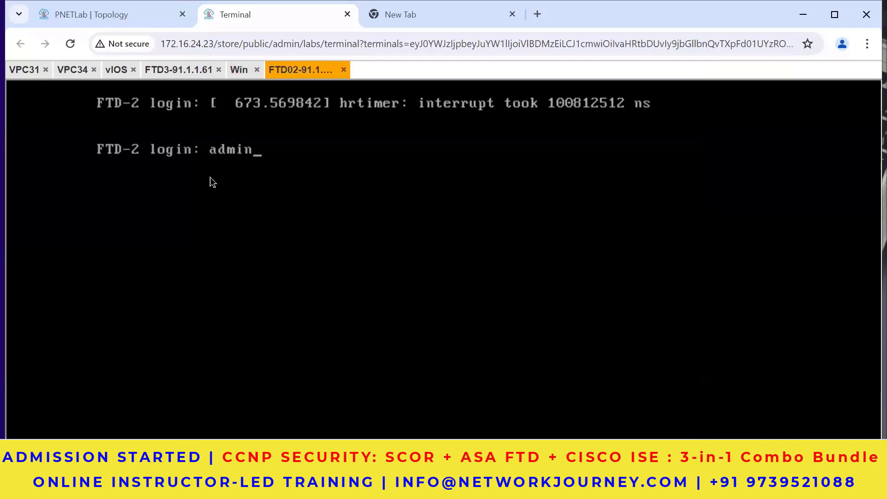
{"action": "key", "text": "Return"}
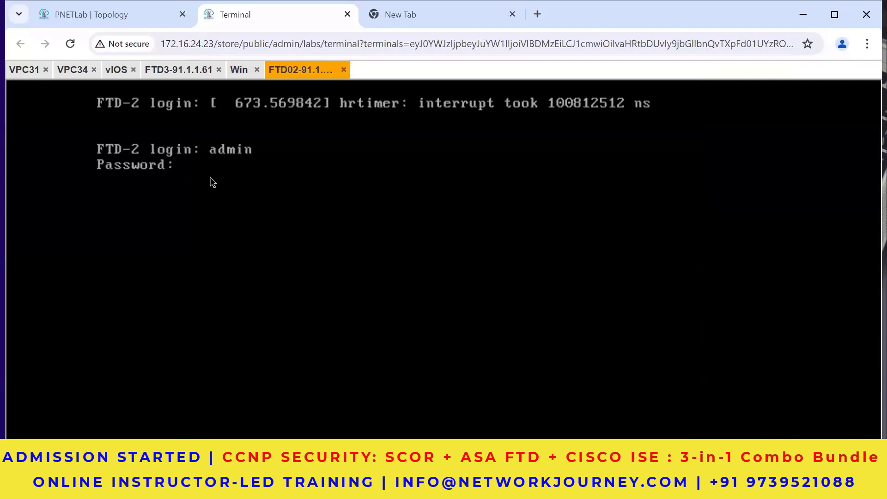
{"action": "key", "text": "Return"}
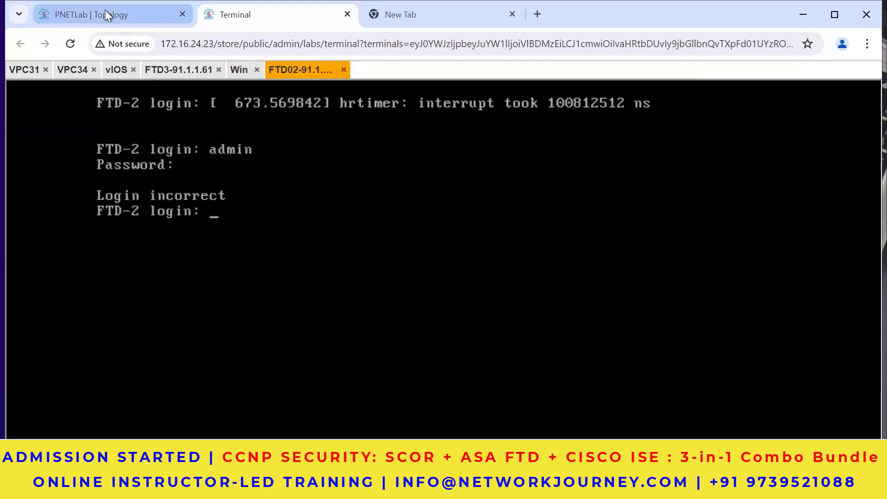
{"action": "key", "text": "ctrl+1"}
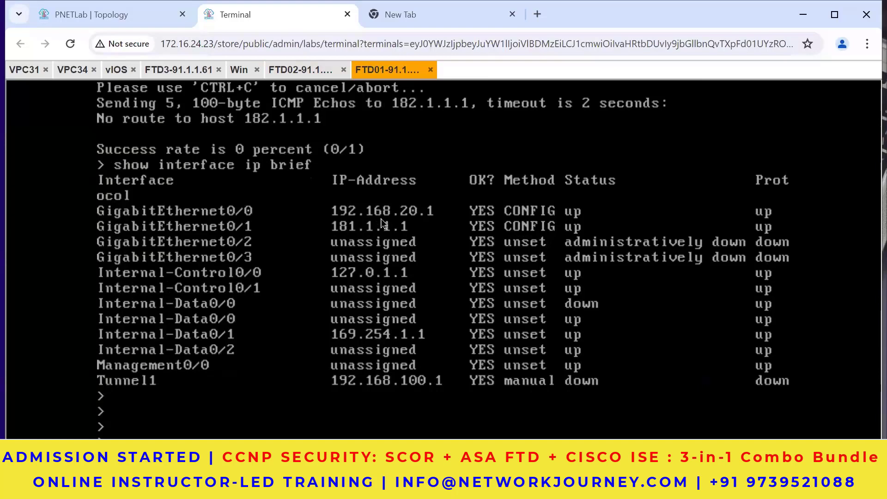
{"action": "key", "text": "Return"}
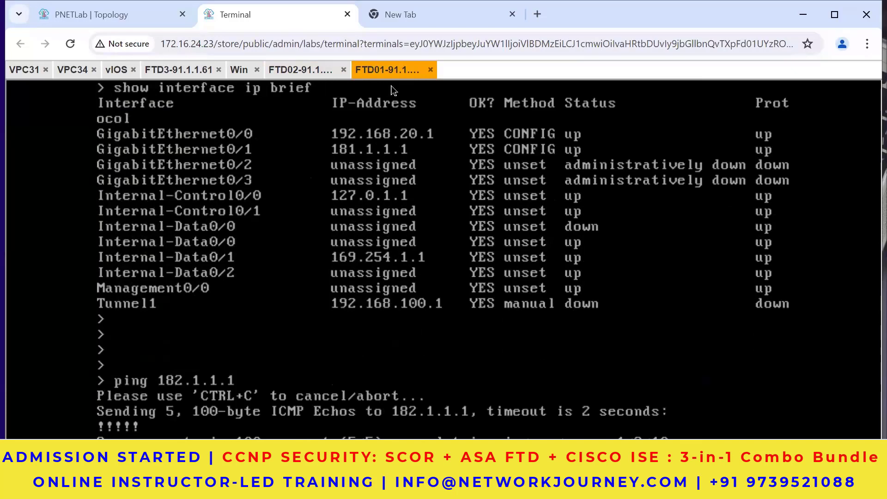
Step: On R1, give GigabitEthernet0/2 183.1.1.2 255.255.255.0, enable it, and check the routes
{"action": "left_click", "coordinate": [117, 70]}
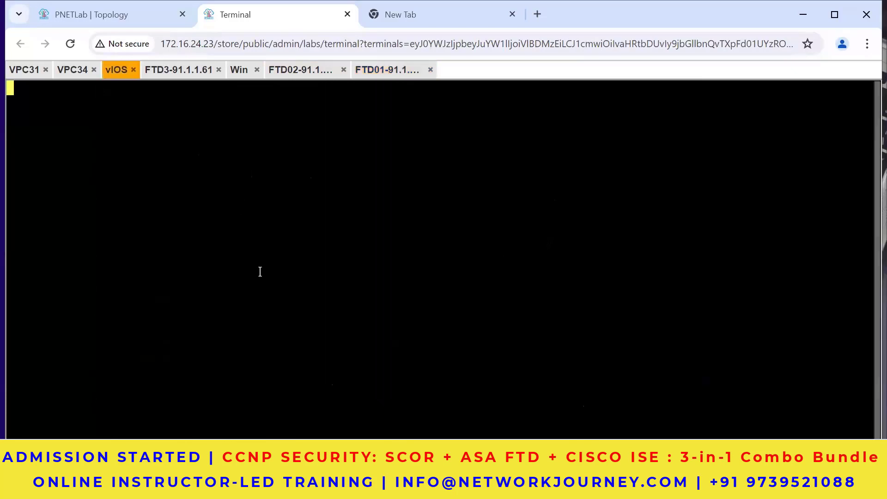
{"action": "key", "text": "Return"}
{"action": "key", "text": "Return"}
{"action": "key", "text": "Return"}
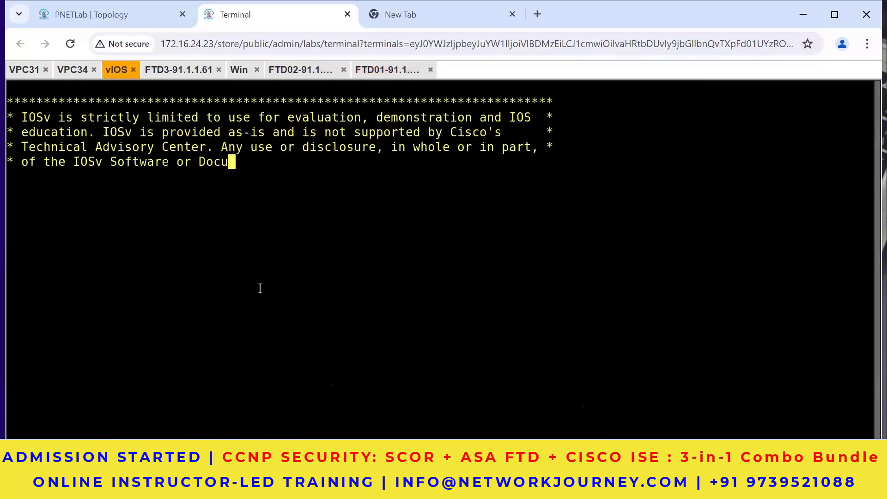
{"action": "type", "text": "en"}
{"action": "key", "text": "Return"}
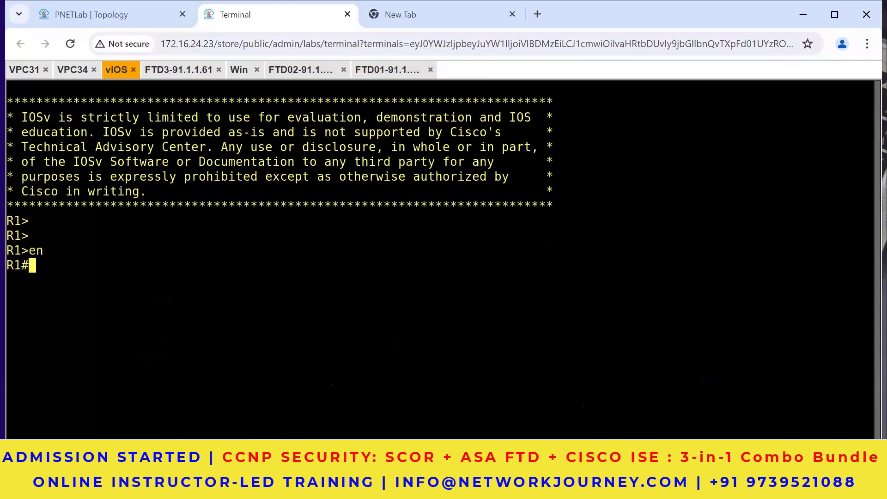
{"action": "type", "text": "show ip rou"}
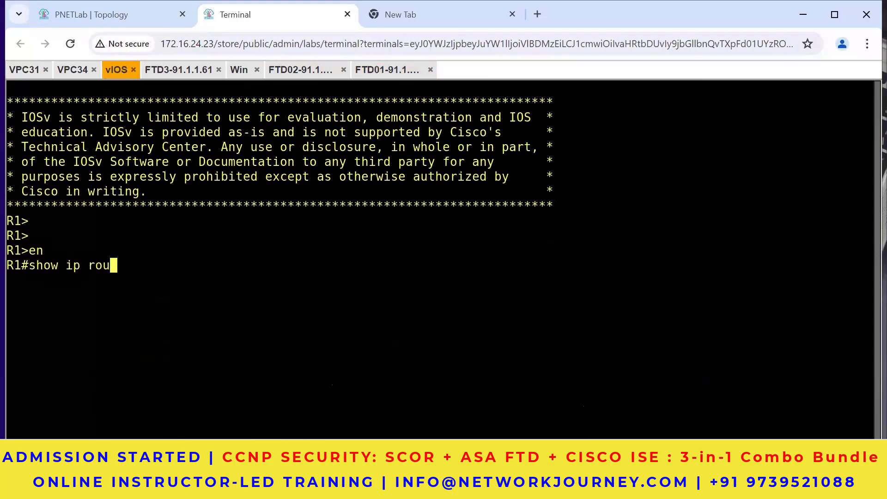
{"action": "type", "text": "te"}
{"action": "key", "text": "Return"}
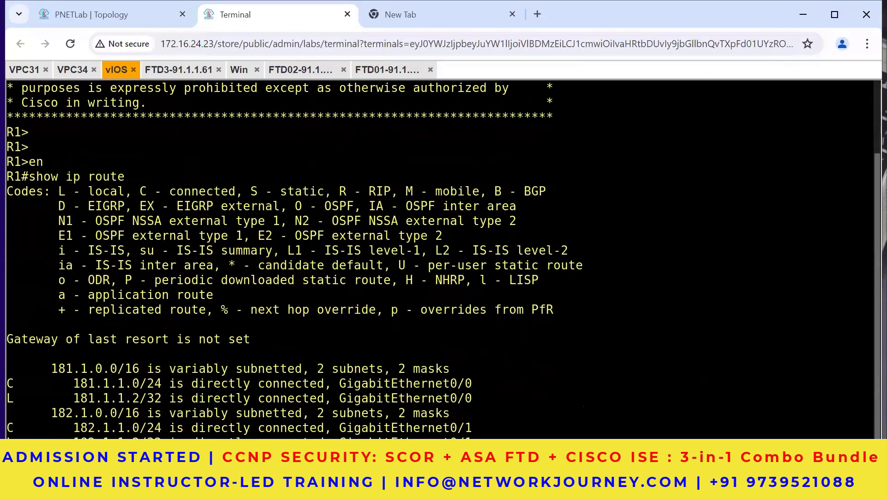
{"action": "type", "text": "conf t"}
{"action": "key", "text": "Return"}
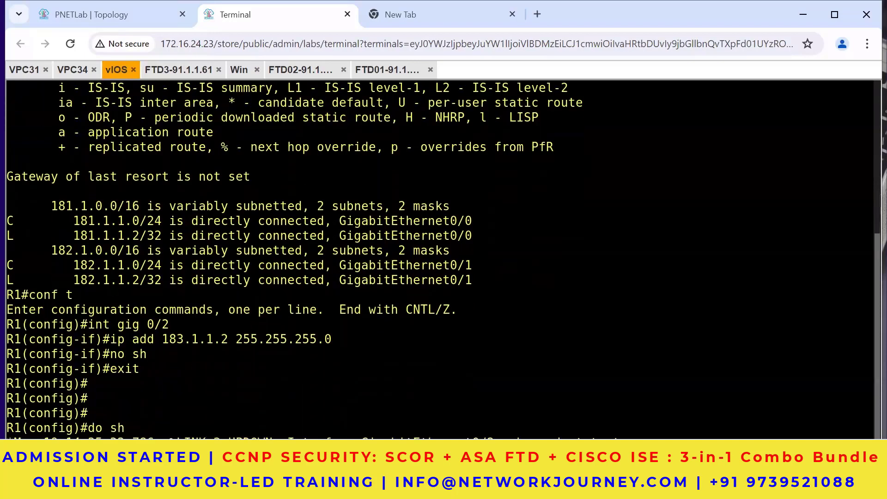
{"action": "type", "text": "ip rout"}
{"action": "key", "text": "Return"}
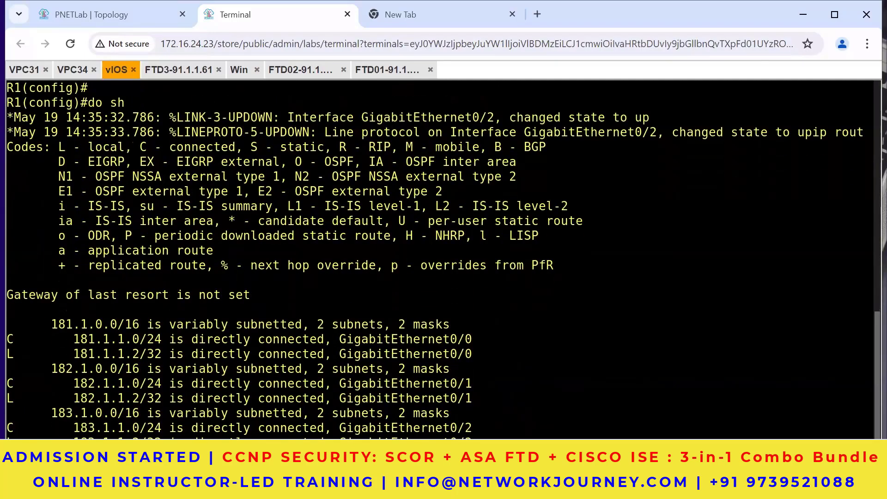
Step: From the FTD3 console, ping 181.1.1.1 and 182.1.1.1 successfully
{"action": "left_click", "coordinate": [180, 75]}
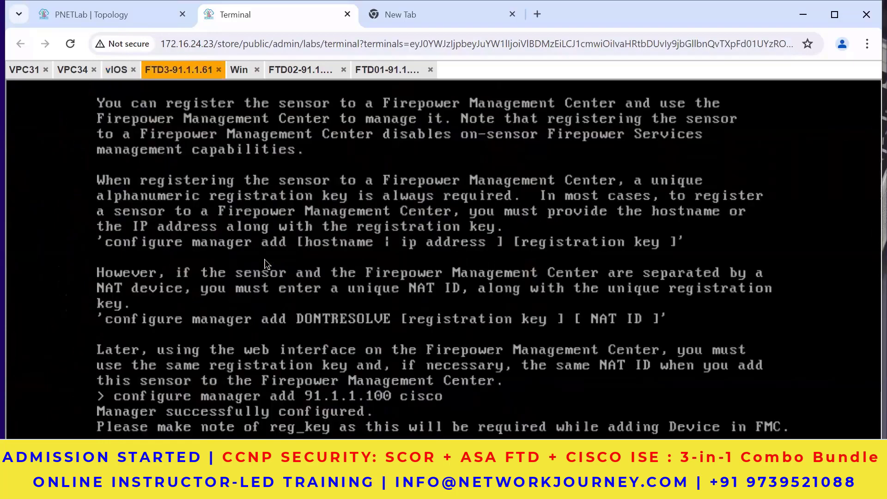
{"action": "key", "text": "Return"}
{"action": "key", "text": "Return"}
{"action": "key", "text": "Return"}
{"action": "key", "text": "Return"}
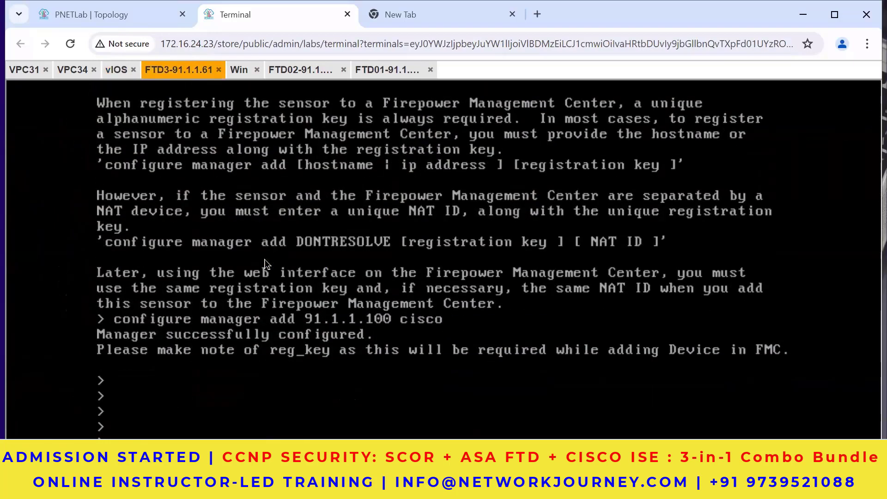
{"action": "key", "text": "Return"}
{"action": "key", "text": "Return"}
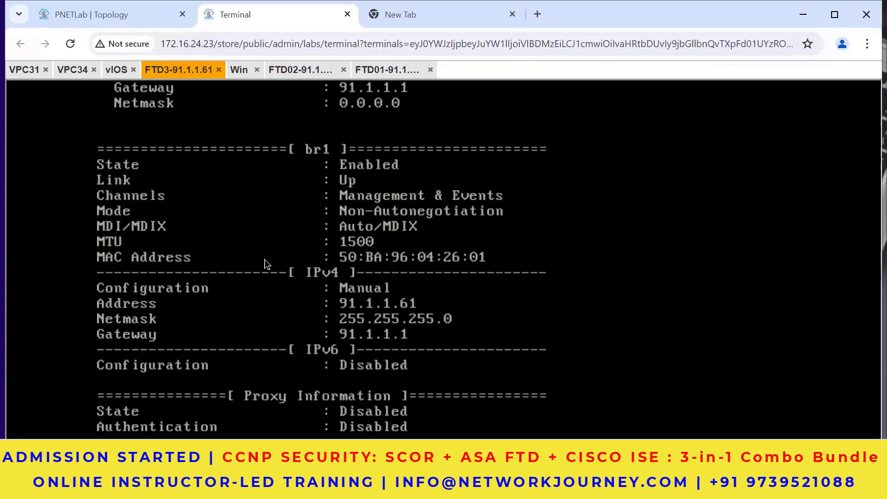
{"action": "key", "text": "Return"}
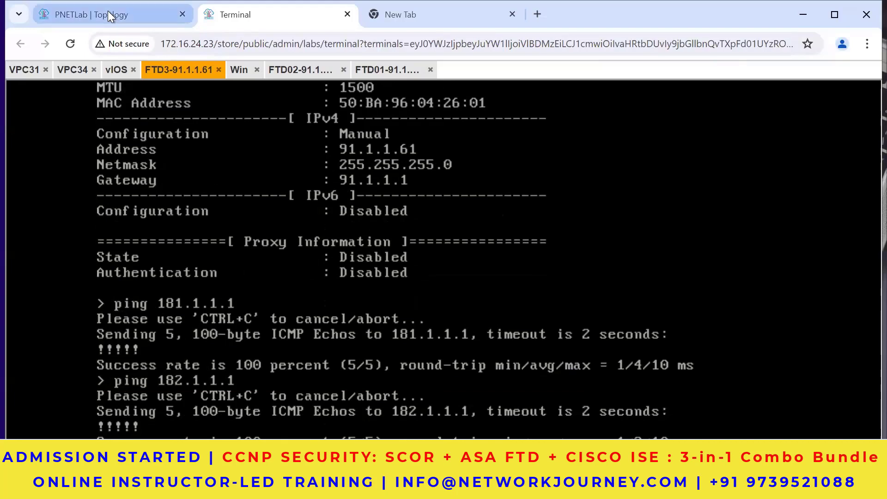
Step: Back in the PNETLab topology diagram, move vIOS, FTD02 and the OUTSIDE label together
{"action": "key", "text": "ctrl+shift+Tab"}
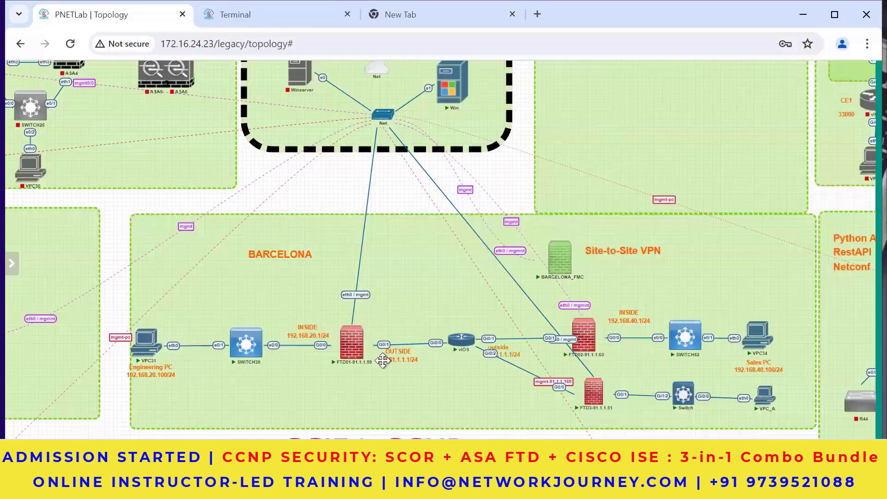
{"action": "left_click", "coordinate": [382, 360]}
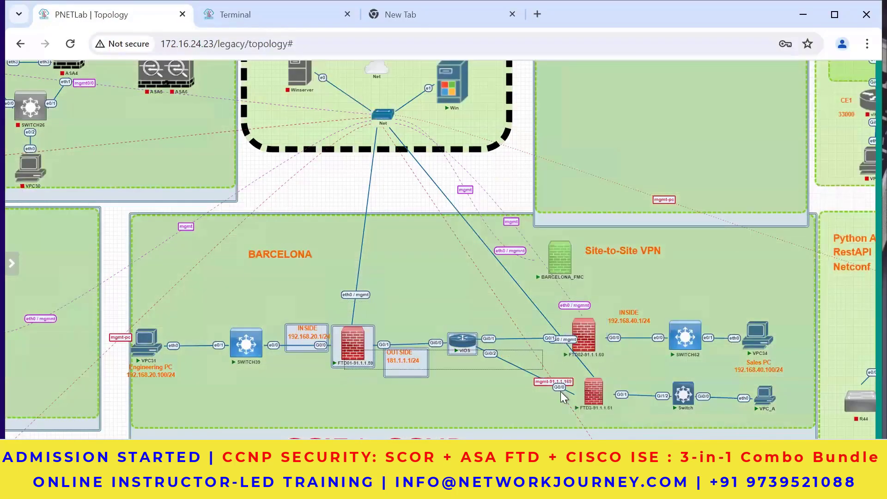
{"action": "left_click_drag", "start_coordinate": [344, 349], "coordinate": [571, 393]}
{"action": "left_click_drag", "start_coordinate": [411, 383], "coordinate": [422, 268]}
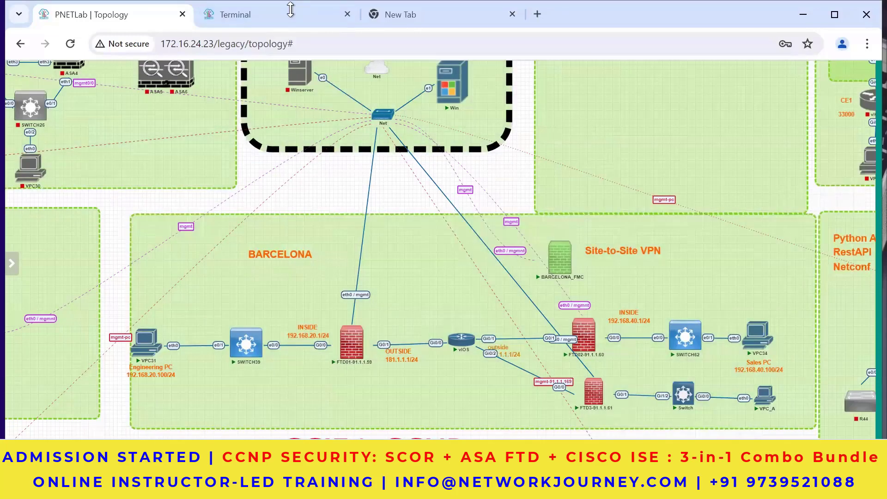
Step: On the Win machine's FMC, go to Devices > VPN > Site To Site
{"action": "left_click", "coordinate": [267, 18]}
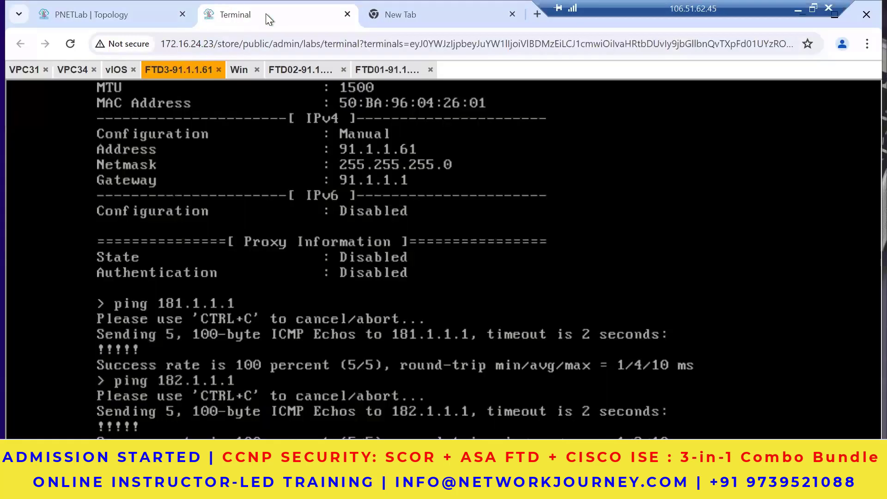
{"action": "left_click", "coordinate": [240, 76]}
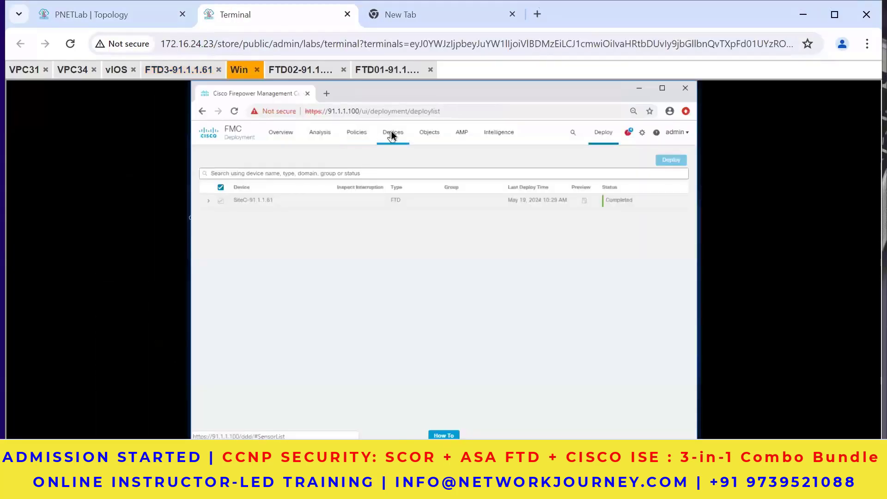
{"action": "mouse_move", "coordinate": [392, 135]}
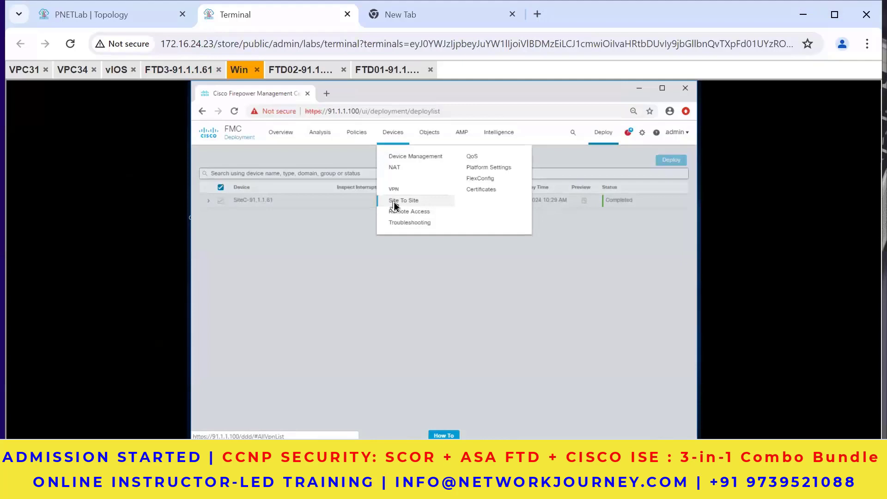
{"action": "left_click", "coordinate": [394, 201]}
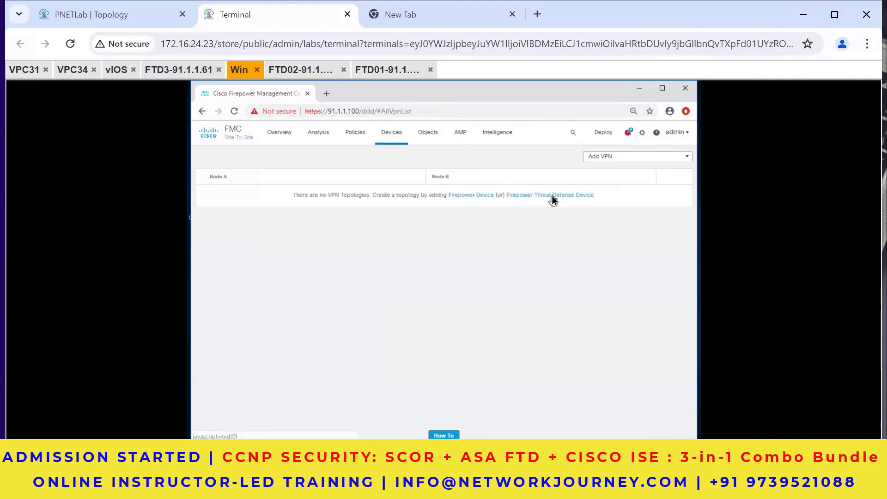
Step: Start a new threat defense VPN topology and annotate its Policy Based, Point to Point, IKEv2 and PSK options
{"action": "left_click", "coordinate": [552, 195]}
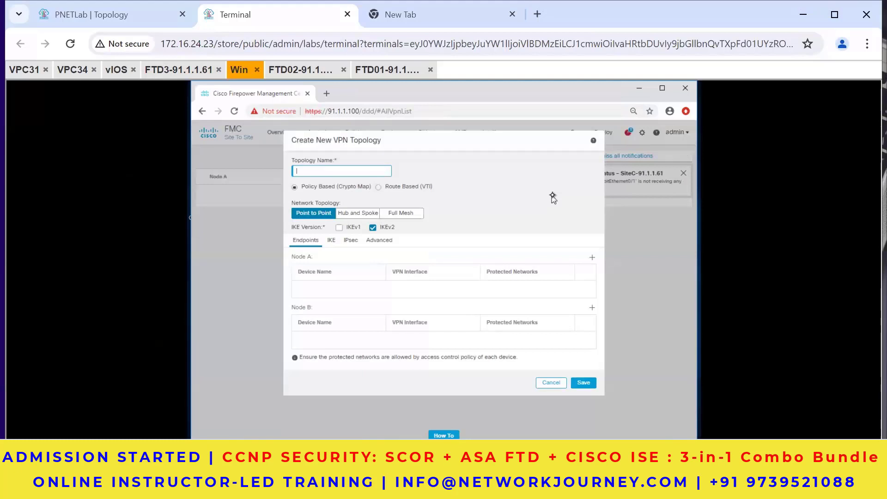
{"action": "left_click_drag", "start_coordinate": [299, 194], "coordinate": [334, 198]}
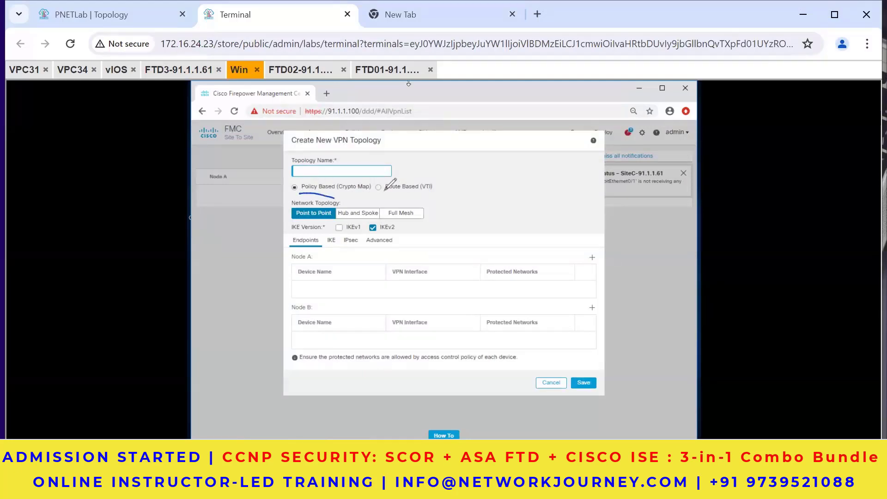
{"action": "left_click_drag", "start_coordinate": [423, 193], "coordinate": [381, 191]}
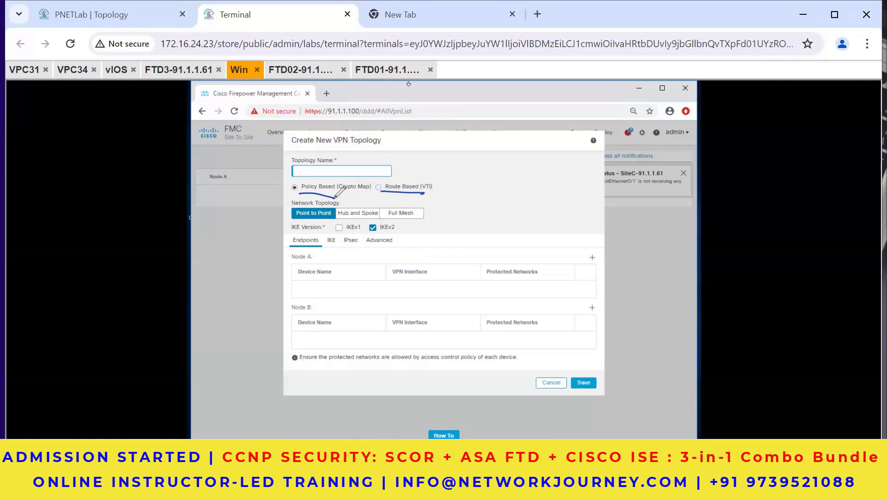
{"action": "left_click_drag", "start_coordinate": [344, 191], "coordinate": [369, 187]}
{"action": "mouse_move", "coordinate": [342, 177]}
{"action": "left_mouse_down"}
{"action": "mouse_move", "coordinate": [322, 172]}
{"action": "mouse_move", "coordinate": [341, 193]}
{"action": "mouse_move", "coordinate": [411, 195]}
{"action": "left_mouse_up"}
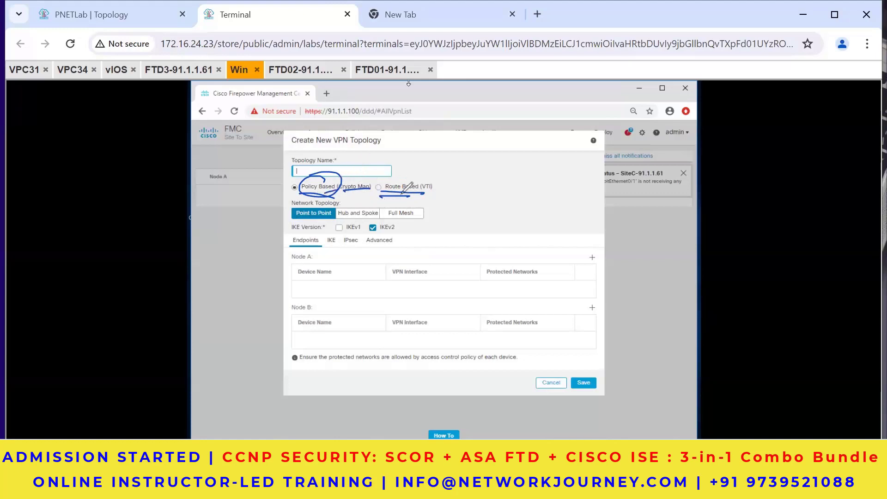
{"action": "left_click_drag", "start_coordinate": [289, 221], "coordinate": [417, 220]}
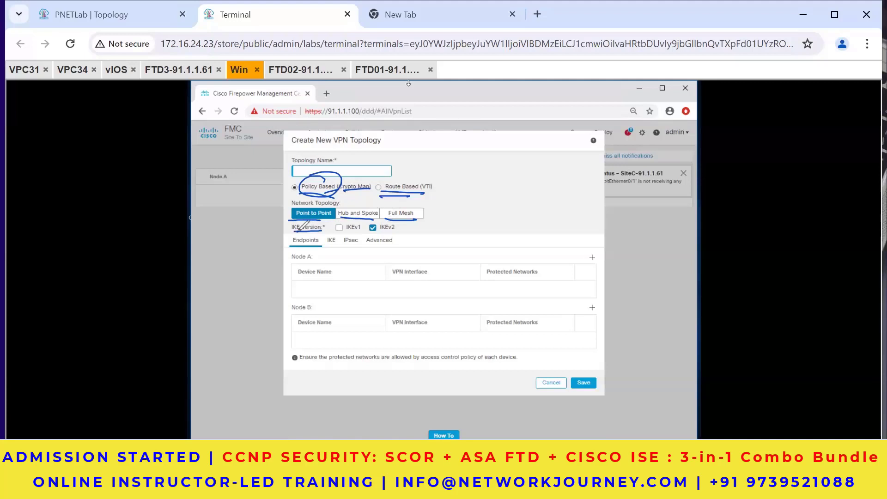
{"action": "left_click_drag", "start_coordinate": [292, 231], "coordinate": [322, 231]}
{"action": "left_click_drag", "start_coordinate": [377, 234], "coordinate": [396, 233]}
{"action": "mouse_move", "coordinate": [469, 159]}
{"action": "left_mouse_down"}
{"action": "mouse_move", "coordinate": [479, 173]}
{"action": "mouse_move", "coordinate": [509, 181]}
{"action": "mouse_move", "coordinate": [521, 170]}
{"action": "mouse_move", "coordinate": [542, 181]}
{"action": "mouse_move", "coordinate": [563, 174]}
{"action": "left_mouse_up"}
{"action": "left_click_drag", "start_coordinate": [488, 171], "coordinate": [482, 188]}
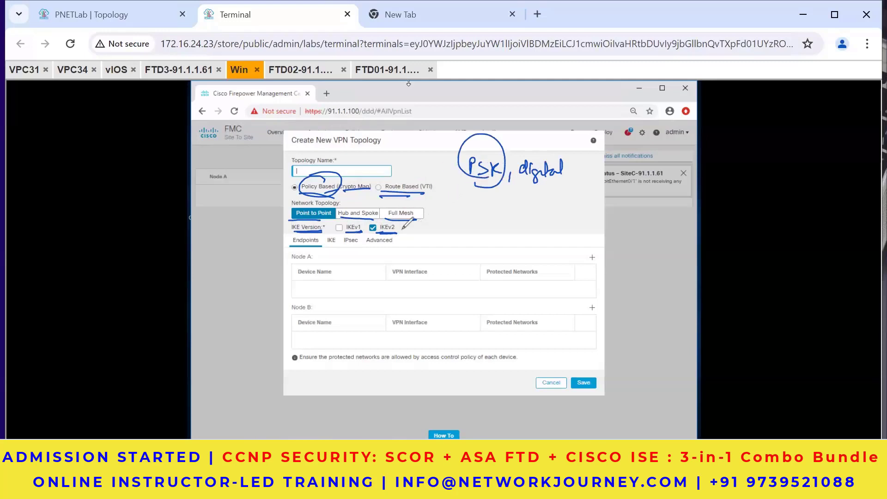
{"action": "mouse_move", "coordinate": [363, 221]}
{"action": "left_mouse_down"}
{"action": "mouse_move", "coordinate": [344, 212]}
{"action": "mouse_move", "coordinate": [365, 218]}
{"action": "left_mouse_up"}
{"action": "mouse_move", "coordinate": [446, 196]}
{"action": "left_mouse_down"}
{"action": "mouse_move", "coordinate": [452, 207]}
{"action": "mouse_move", "coordinate": [464, 200]}
{"action": "mouse_move", "coordinate": [443, 219]}
{"action": "mouse_move", "coordinate": [460, 215]}
{"action": "left_mouse_up"}
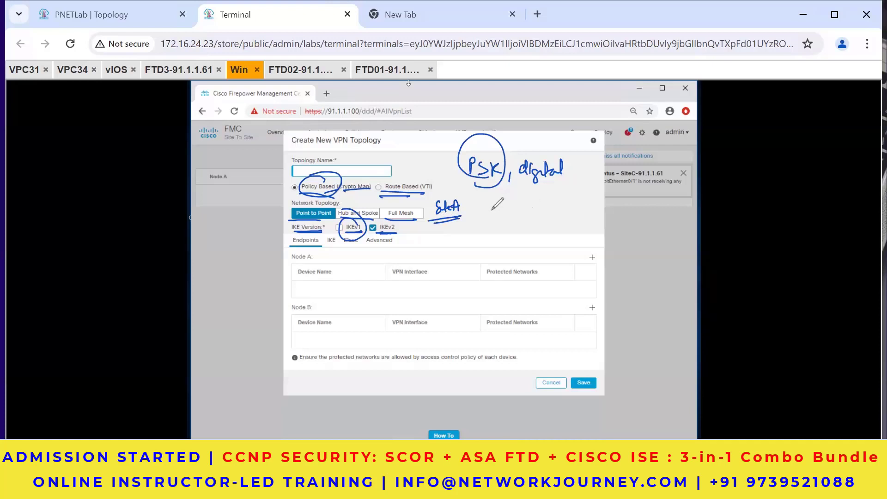
{"action": "left_click_drag", "start_coordinate": [401, 219], "coordinate": [367, 238]}
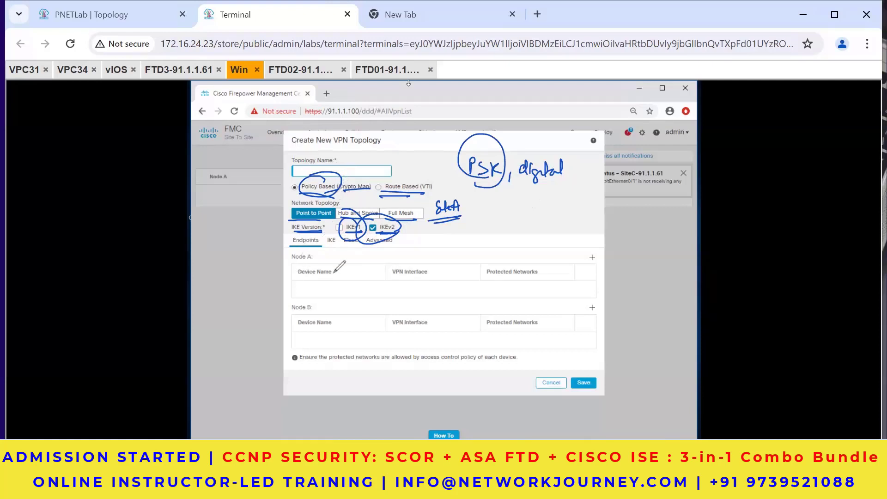
{"action": "left_click_drag", "start_coordinate": [292, 241], "coordinate": [322, 246]}
{"action": "key", "text": "e"}
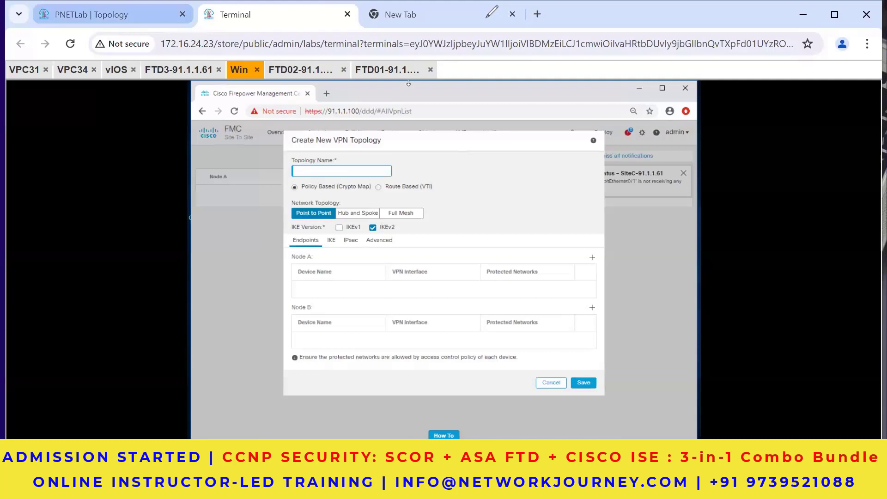
{"action": "left_click", "coordinate": [107, 14]}
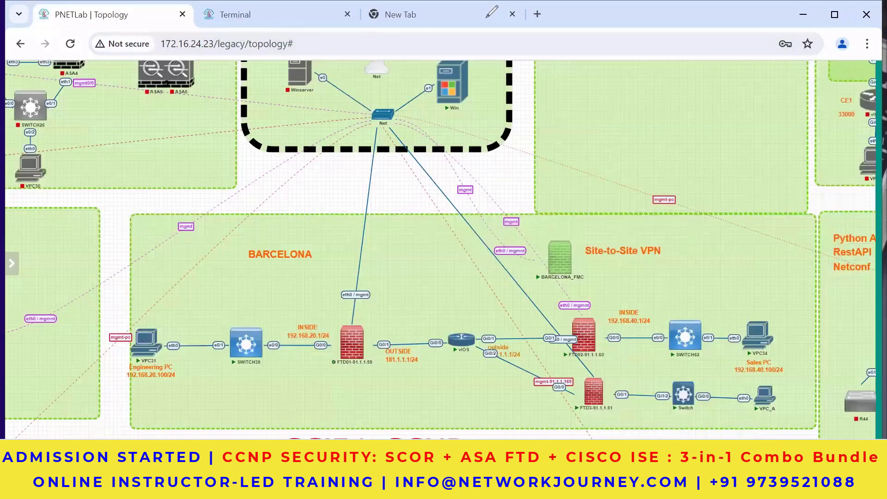
{"action": "mouse_move", "coordinate": [584, 336]}
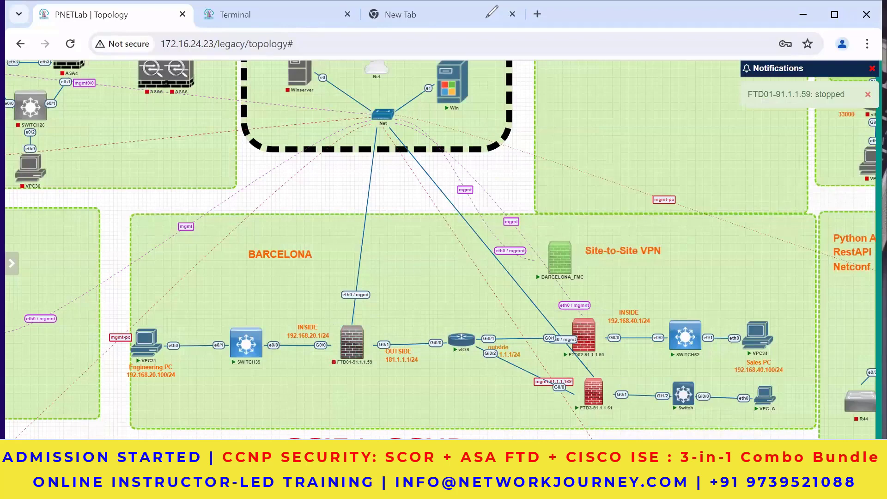
{"action": "left_click", "coordinate": [258, 14]}
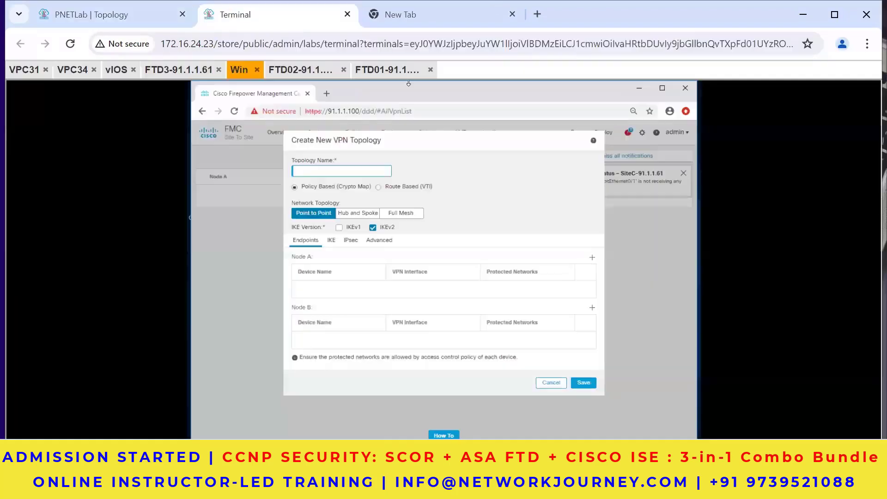
Step: Name the new VPN topology S2S-A2B
{"action": "left_click", "coordinate": [324, 169]}
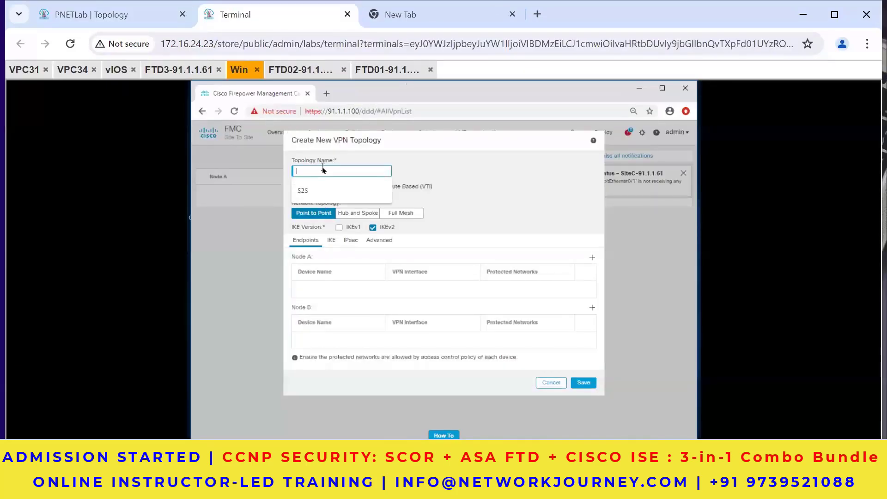
{"action": "left_click", "coordinate": [310, 190]}
{"action": "left_click", "coordinate": [322, 170]}
{"action": "type", "text": "-A2B"}
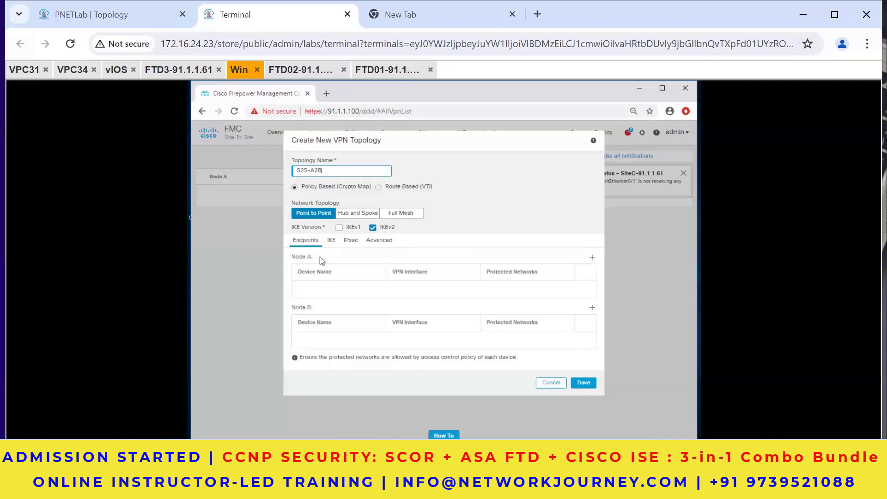
Step: Close the handwriting input panel blocking Node A's add-endpoint button
{"action": "left_click", "coordinate": [591, 259]}
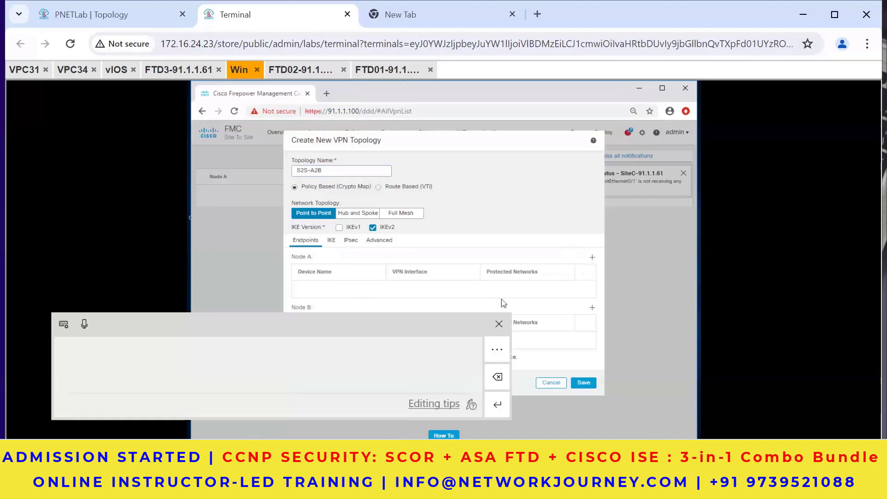
{"action": "left_click", "coordinate": [498, 324]}
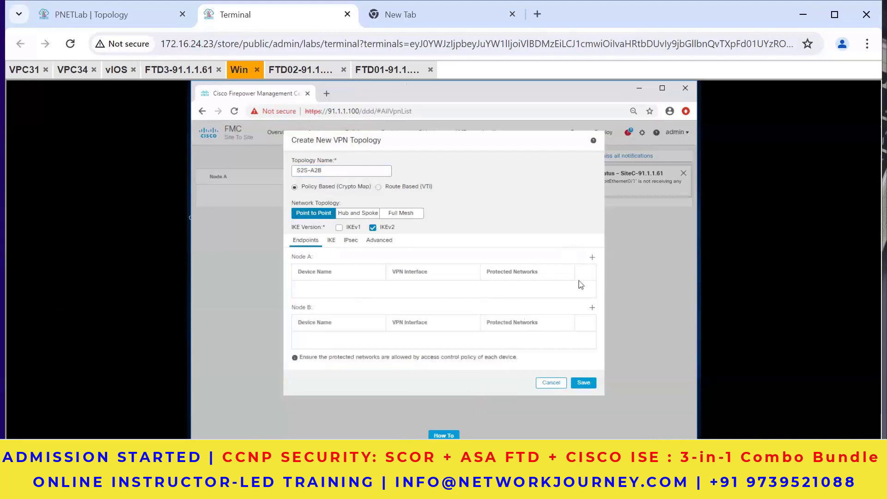
{"action": "left_click", "coordinate": [592, 261]}
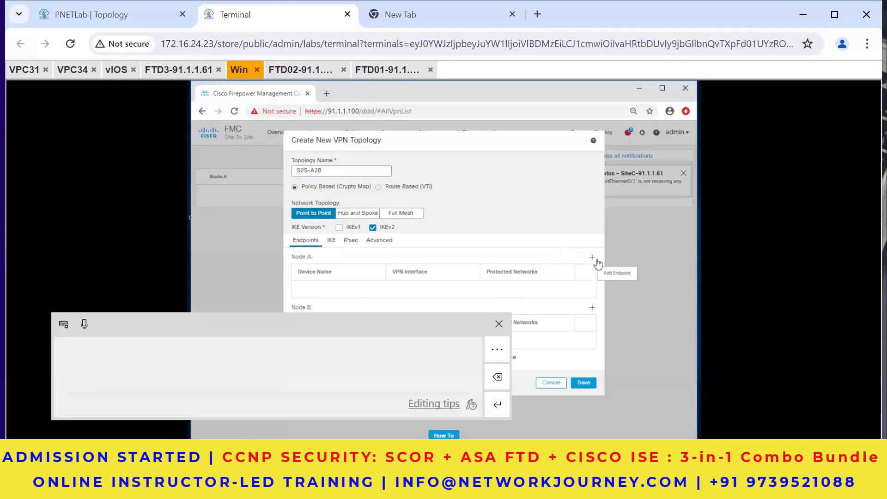
{"action": "left_click", "coordinate": [498, 323]}
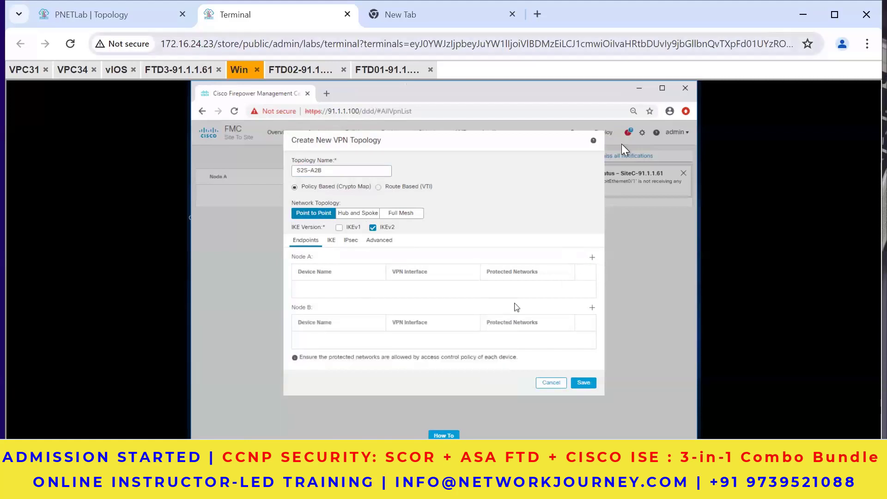
Step: Add a Node A endpoint using device SiteA-91.1.1.59 on the outside interface
{"action": "left_click", "coordinate": [591, 261]}
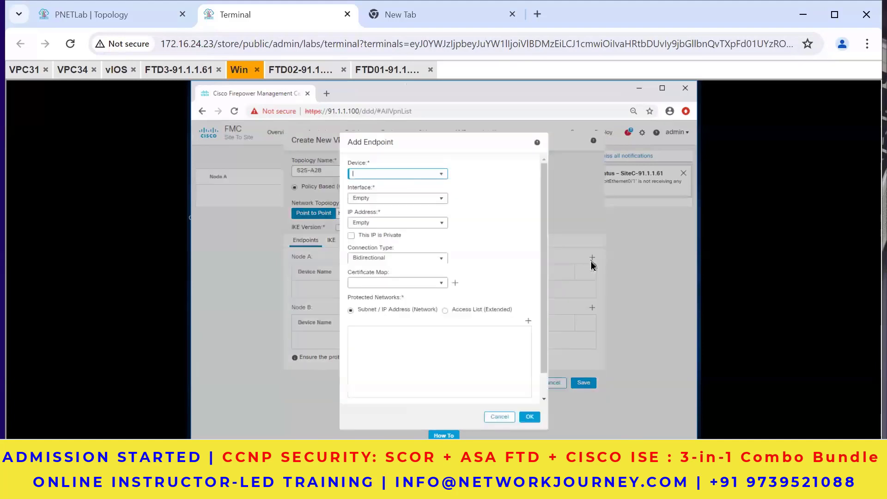
{"action": "left_click", "coordinate": [441, 179]}
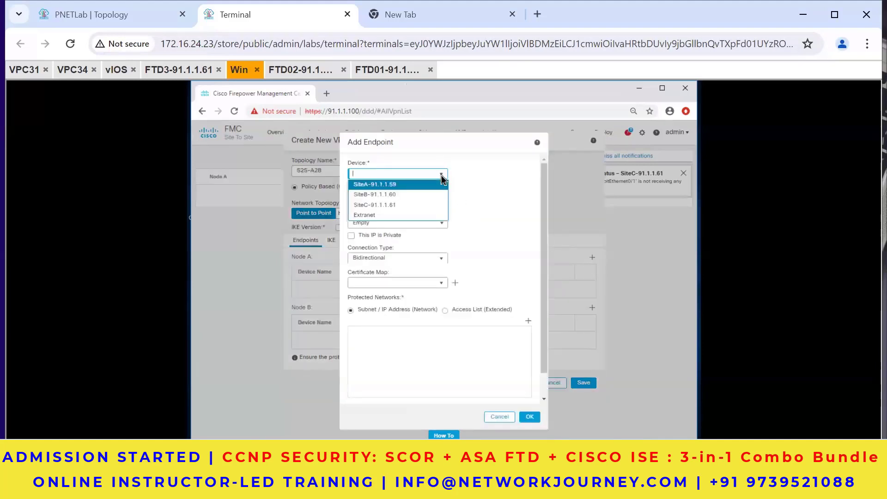
{"action": "left_click", "coordinate": [400, 186]}
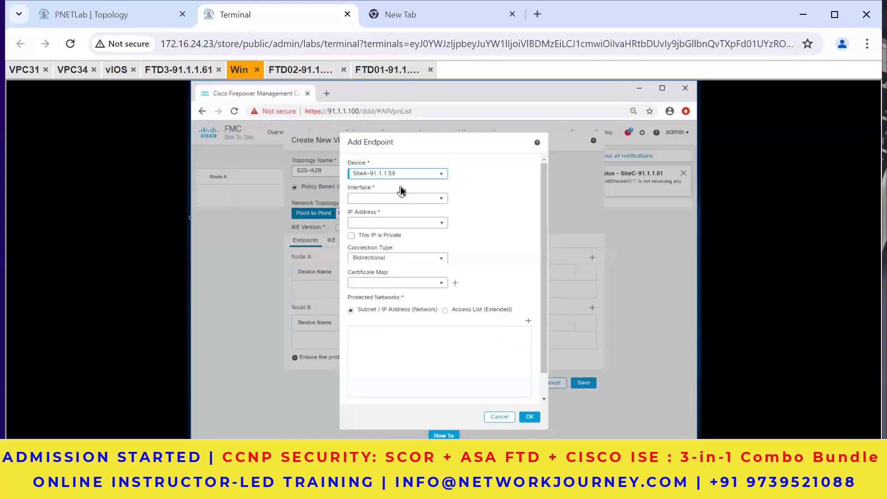
{"action": "left_click", "coordinate": [393, 199]}
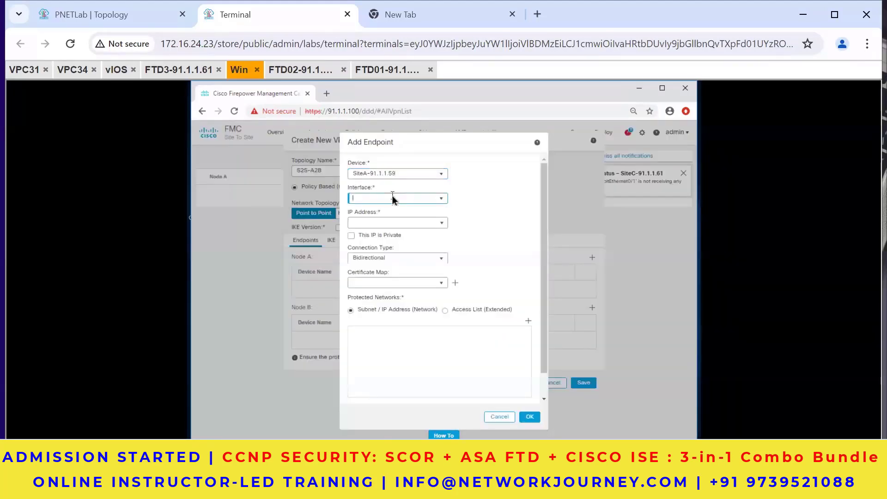
{"action": "left_click", "coordinate": [441, 201]}
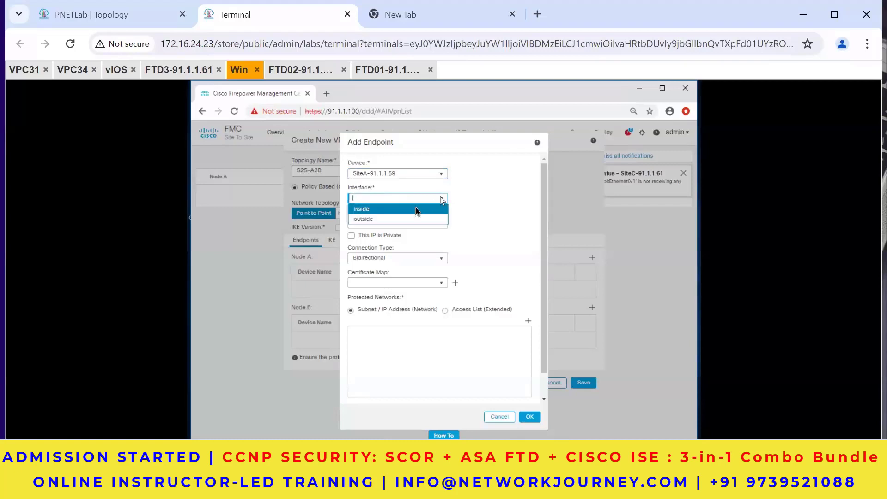
{"action": "left_click", "coordinate": [391, 216]}
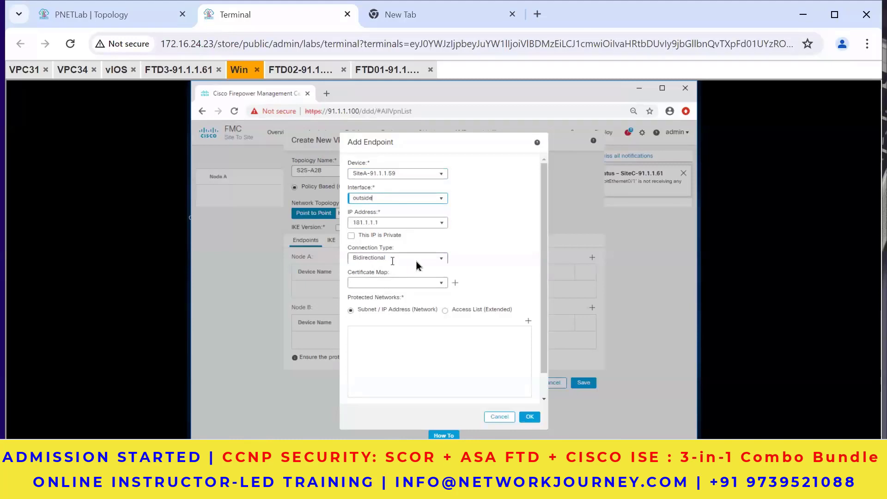
Step: Keep connection type Bidirectional with no certificate map, then open the protected networks chooser
{"action": "left_click", "coordinate": [440, 260]}
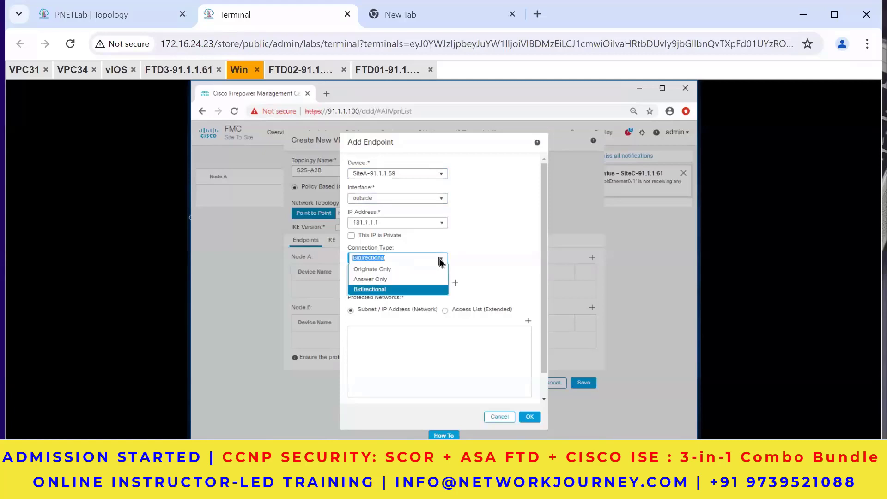
{"action": "left_click", "coordinate": [469, 251]}
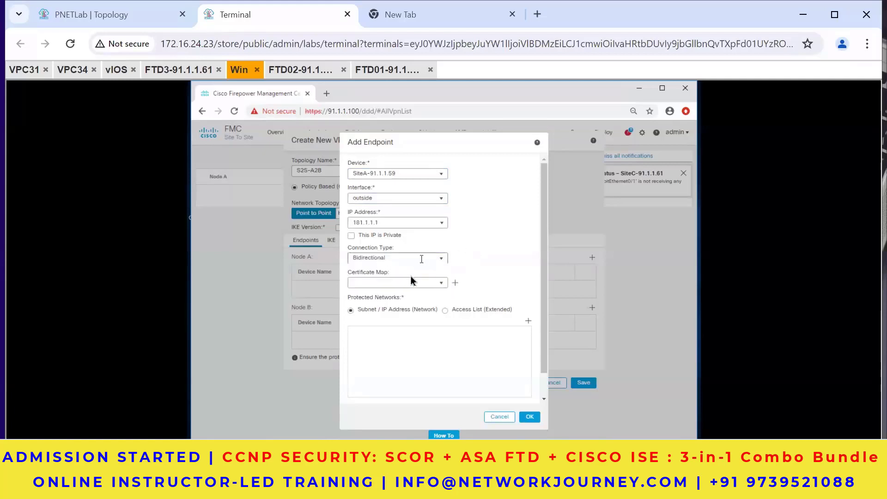
{"action": "left_click", "coordinate": [443, 286]}
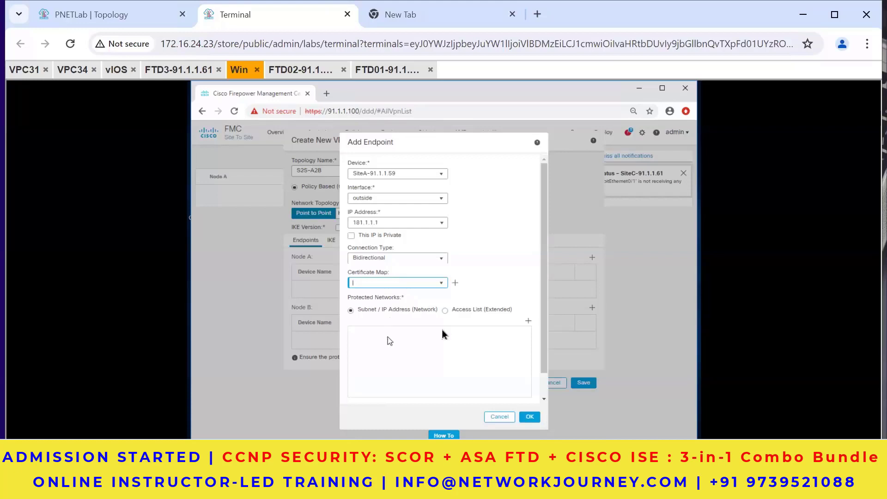
{"action": "left_click", "coordinate": [528, 323]}
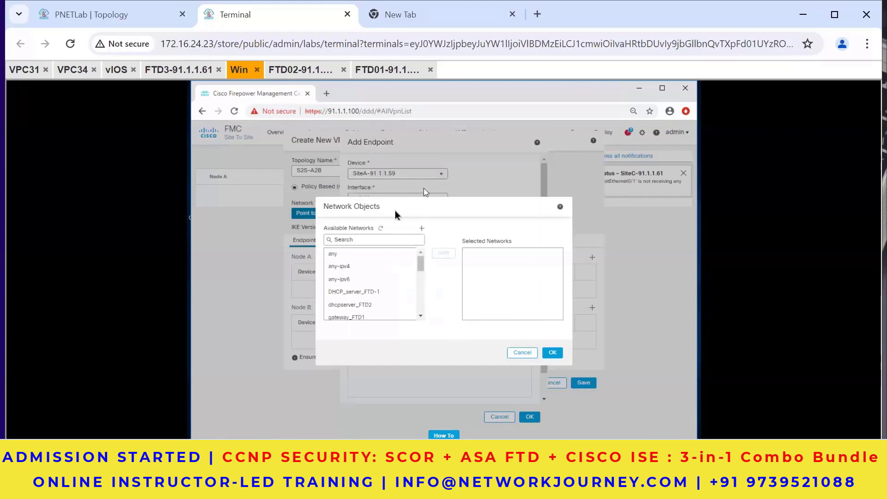
Step: Add site-A-insidenw as Node A's protected network and save the SiteA endpoint
{"action": "left_click", "coordinate": [400, 280]}
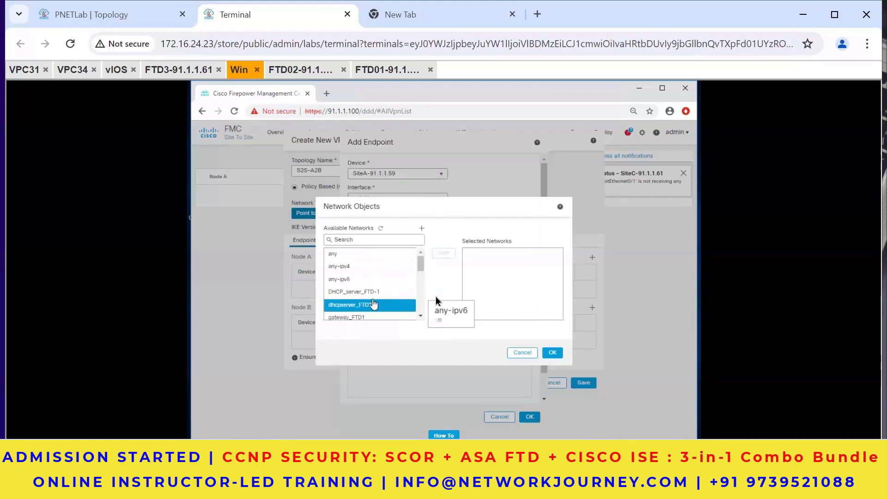
{"action": "triple_click", "coordinate": [421, 305]}
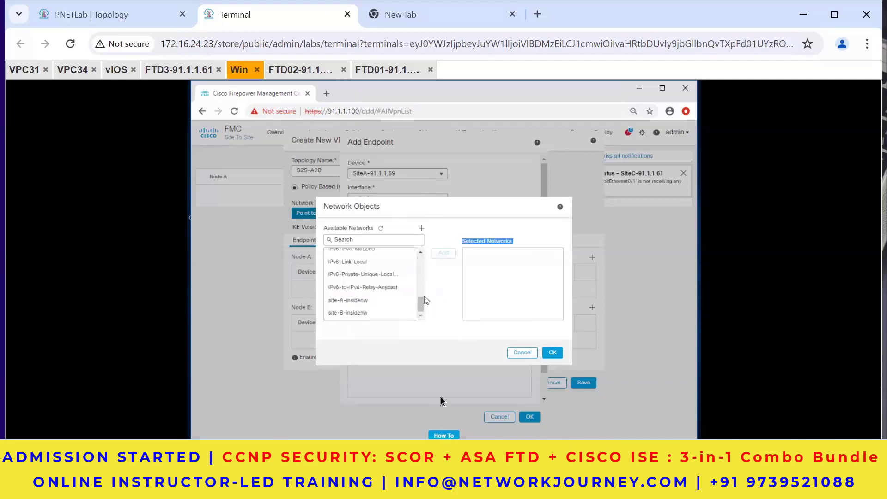
{"action": "left_click", "coordinate": [348, 302]}
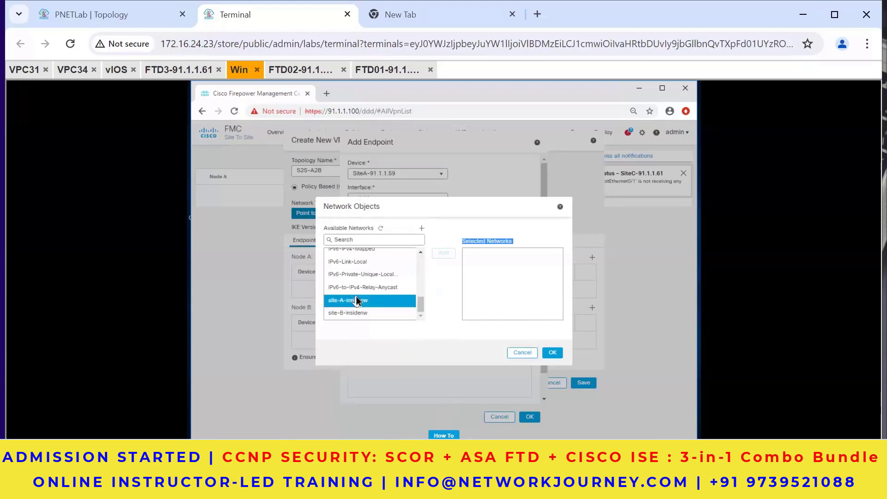
{"action": "mouse_move", "coordinate": [357, 302]}
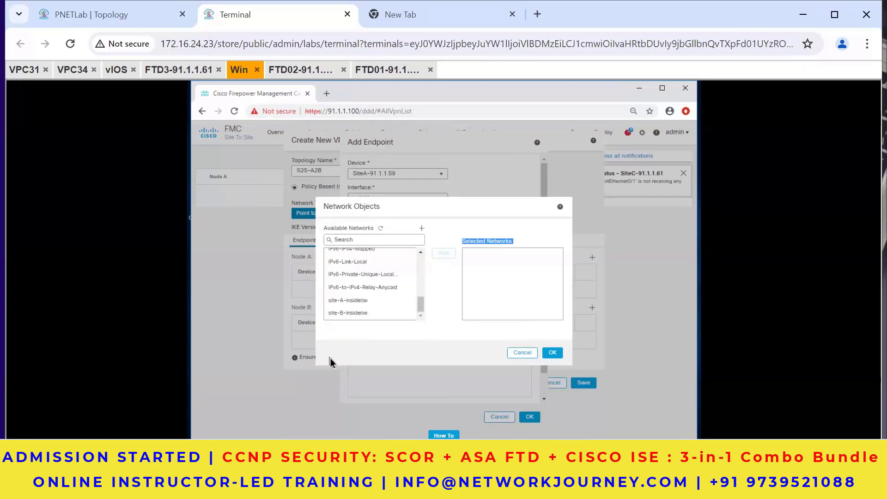
{"action": "left_click", "coordinate": [354, 303]}
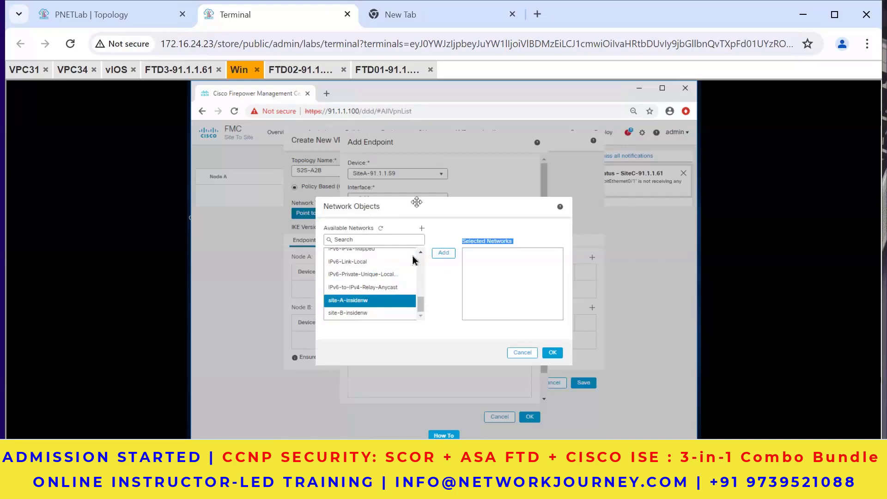
{"action": "left_click", "coordinate": [442, 255]}
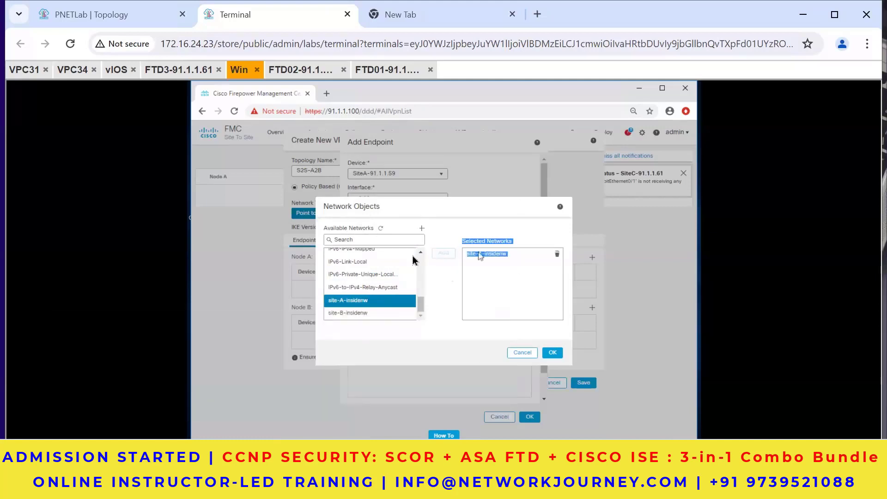
{"action": "left_click", "coordinate": [553, 352]}
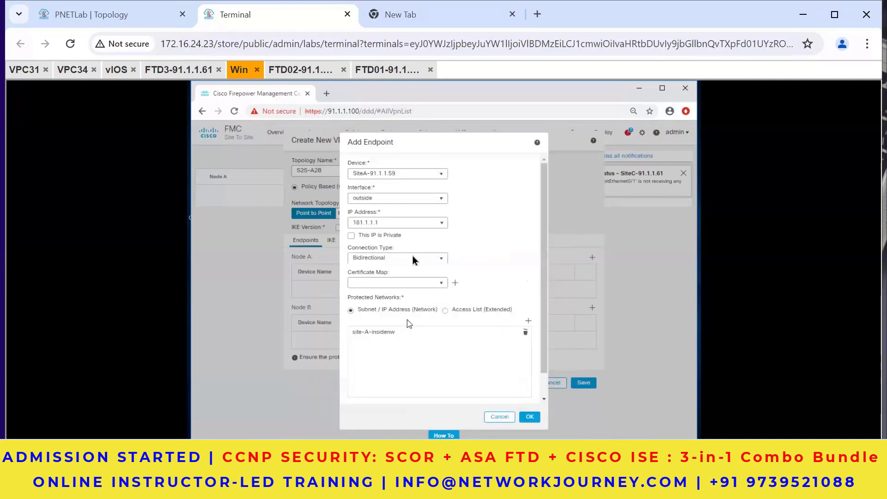
{"action": "left_click", "coordinate": [528, 417]}
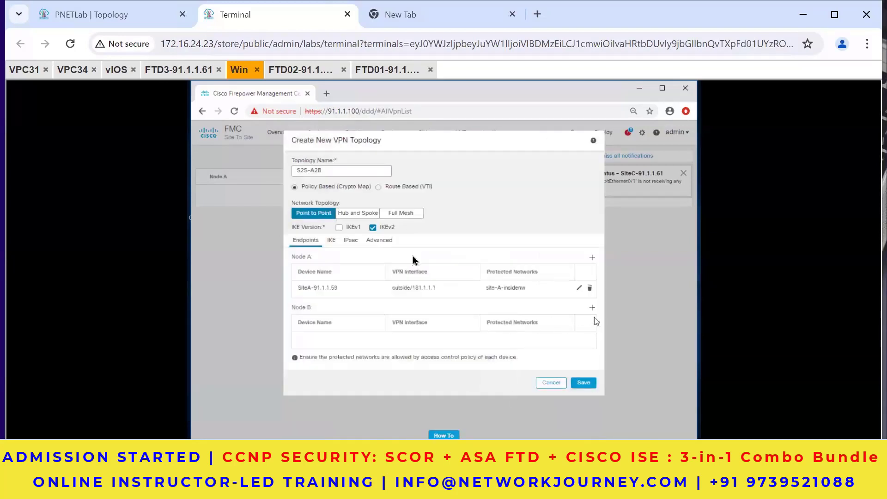
Step: Start a Node B endpoint and choose device SiteB-91.1.1.60
{"action": "left_click", "coordinate": [591, 308]}
{"action": "left_click", "coordinate": [591, 309]}
{"action": "left_click", "coordinate": [499, 323]}
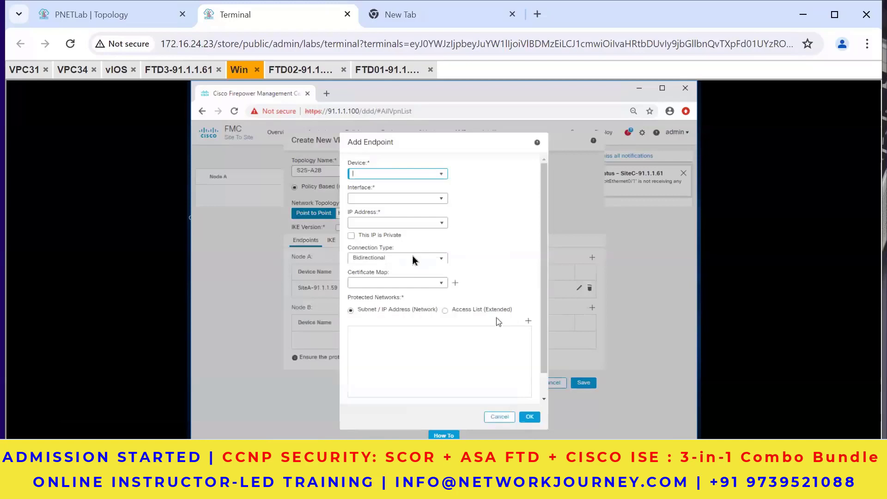
{"action": "left_click", "coordinate": [440, 173]}
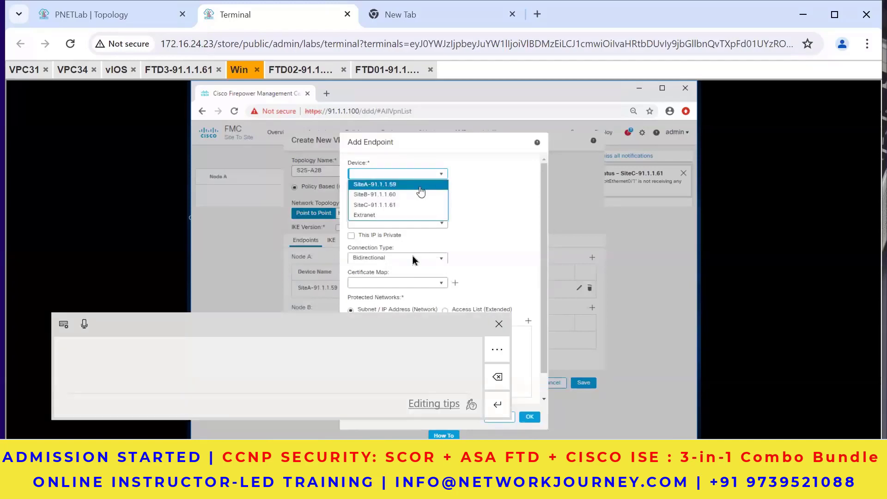
{"action": "left_click", "coordinate": [422, 193]}
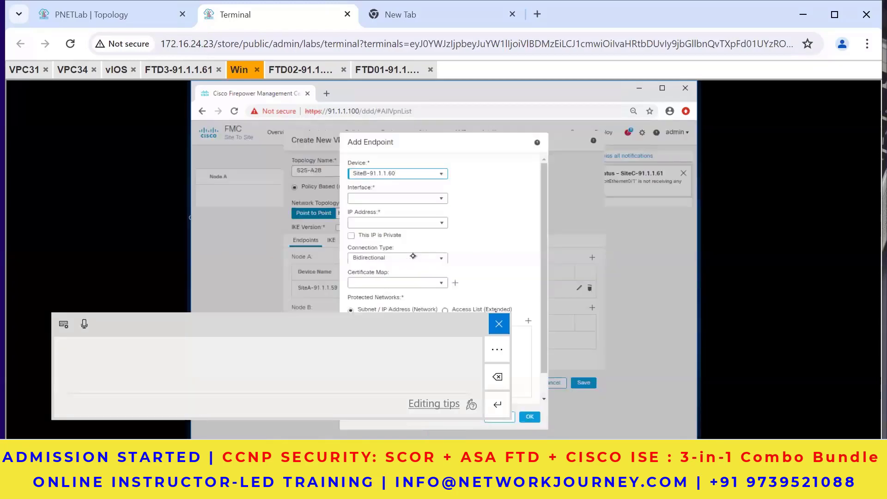
Step: Set Node B's interface to outside and open the protected networks chooser
{"action": "left_click", "coordinate": [499, 323]}
{"action": "left_click", "coordinate": [441, 199]}
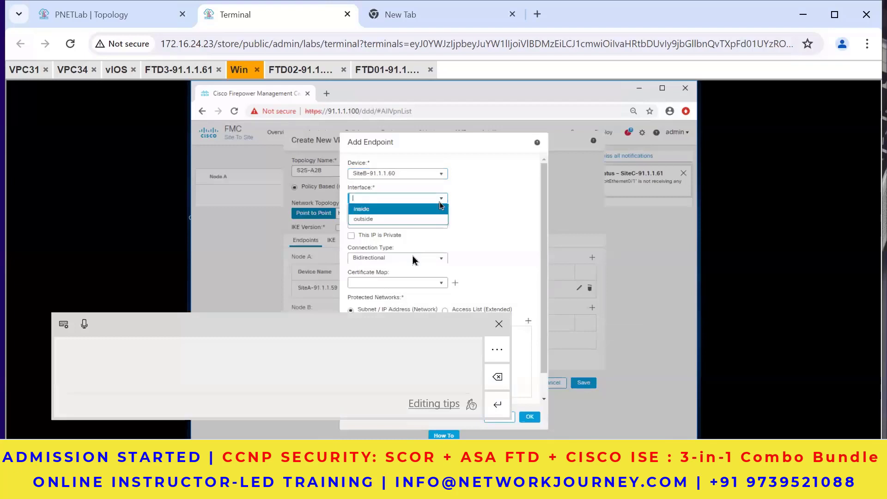
{"action": "left_click", "coordinate": [418, 218]}
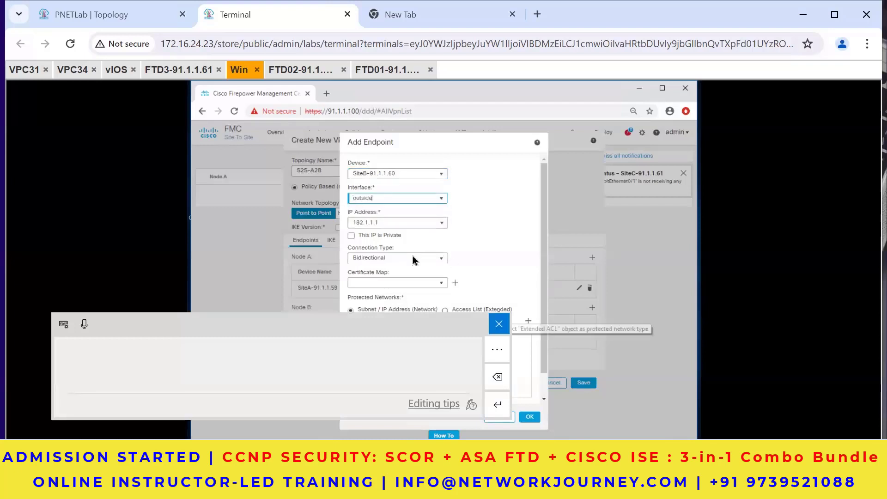
{"action": "left_click", "coordinate": [498, 323]}
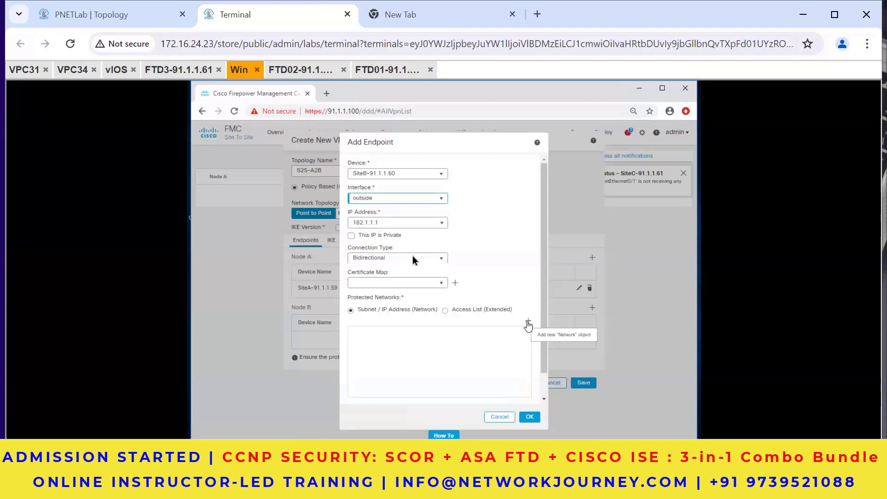
{"action": "left_click", "coordinate": [527, 322]}
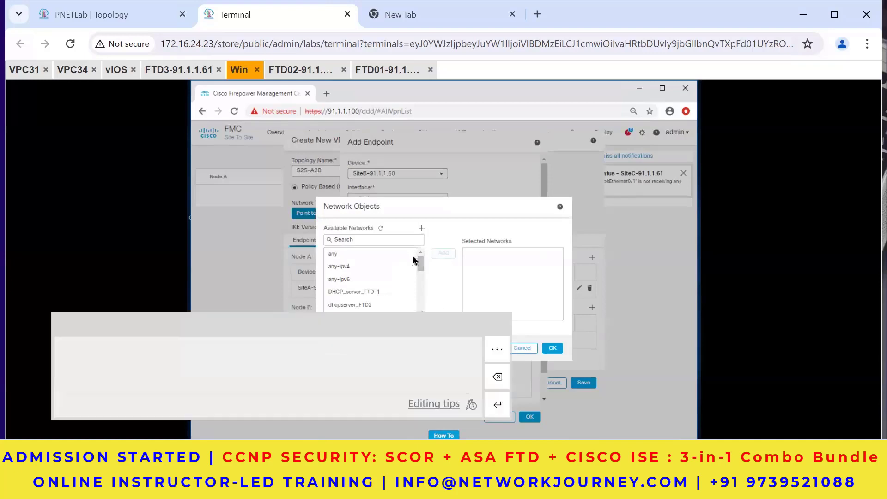
Step: Add site-B-insidenw as Node B's protected network and save the SiteB endpoint
{"action": "scroll", "coordinate": [412, 255], "scroll_direction": "down", "scroll_amount": 3}
{"action": "left_click", "coordinate": [498, 323]}
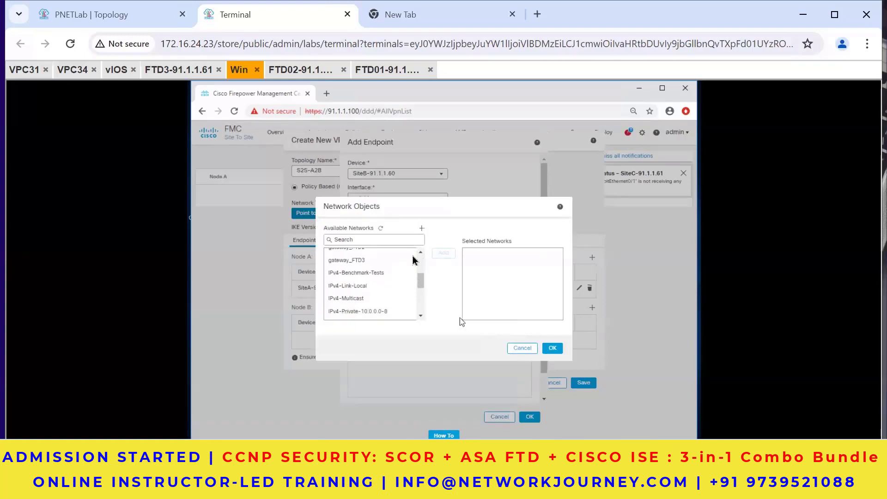
{"action": "left_click", "coordinate": [401, 311]}
{"action": "left_click_drag", "start_coordinate": [401, 312], "coordinate": [431, 314]}
{"action": "left_click", "coordinate": [421, 316]}
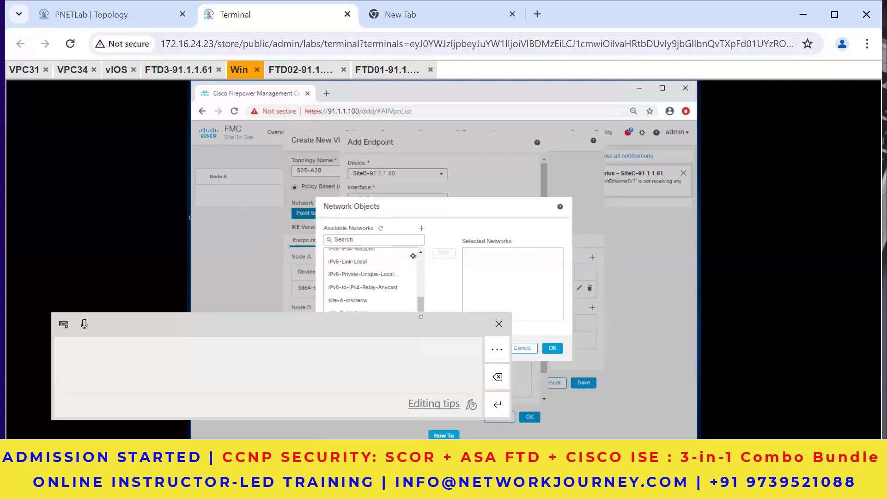
{"action": "left_click", "coordinate": [352, 314]}
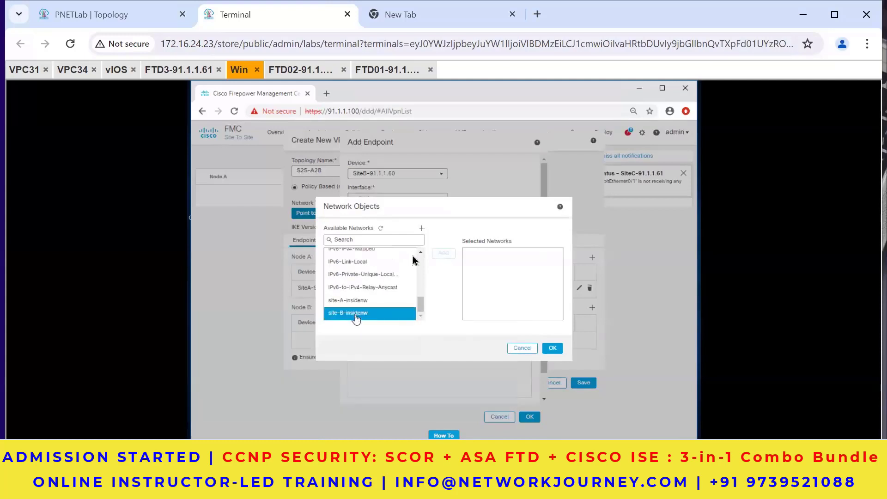
{"action": "left_click", "coordinate": [452, 258]}
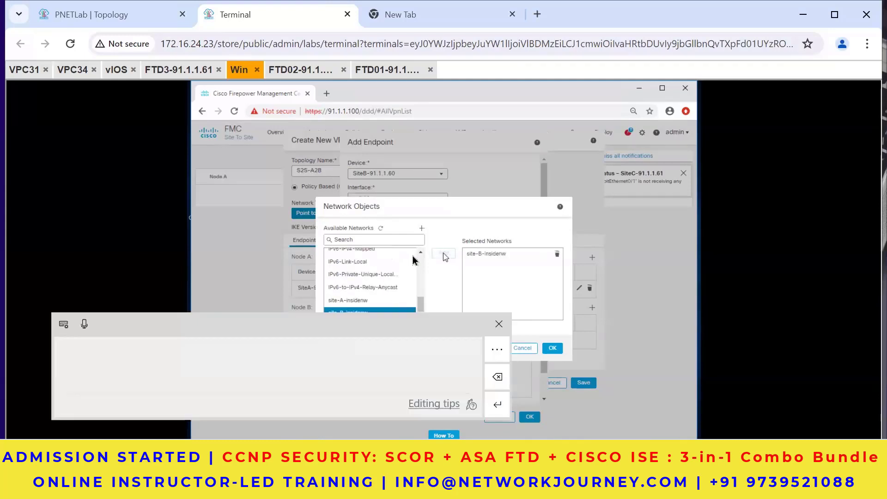
{"action": "left_click", "coordinate": [553, 348]}
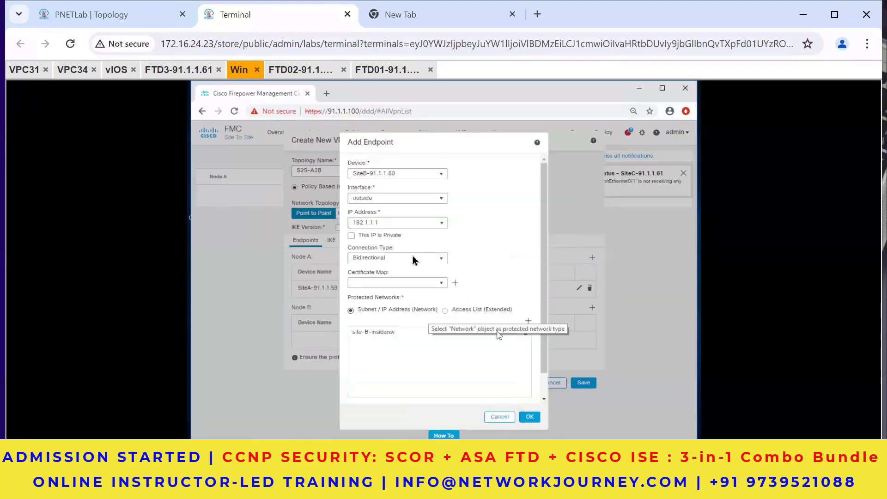
{"action": "left_click", "coordinate": [530, 417]}
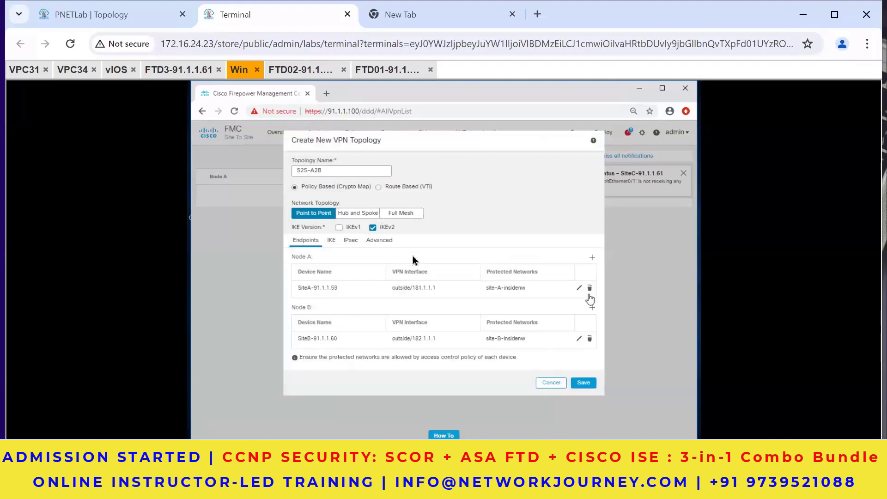
Step: Review the IKE settings, leaving IKEv2 policy DES-SHA-SHA-LATEST with a length-24 automatic pre-shared key
{"action": "left_click", "coordinate": [332, 245]}
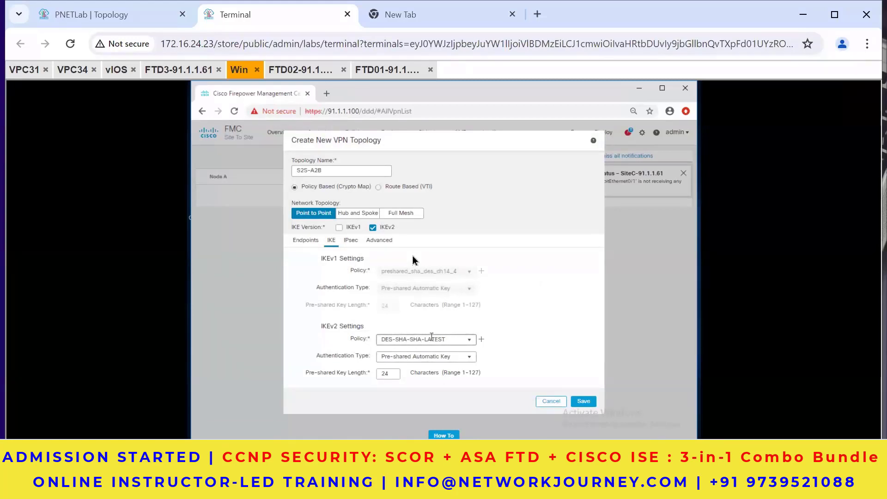
{"action": "left_click", "coordinate": [470, 341]}
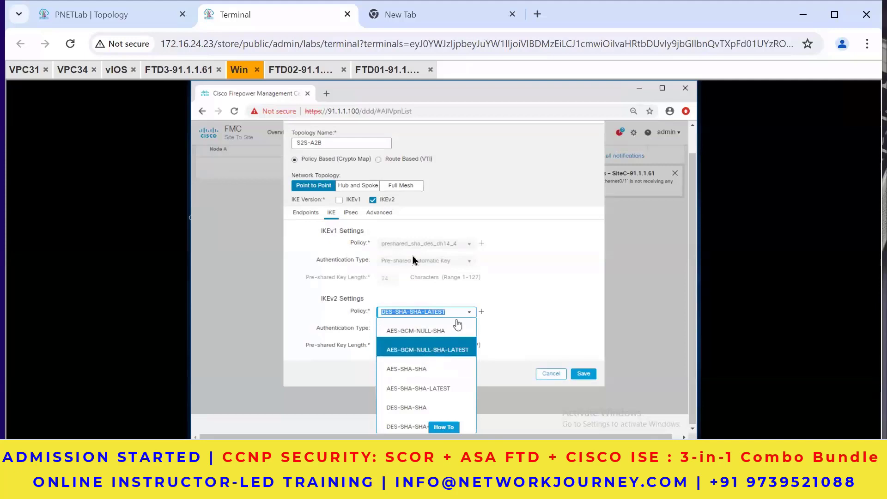
{"action": "left_click", "coordinate": [531, 269]}
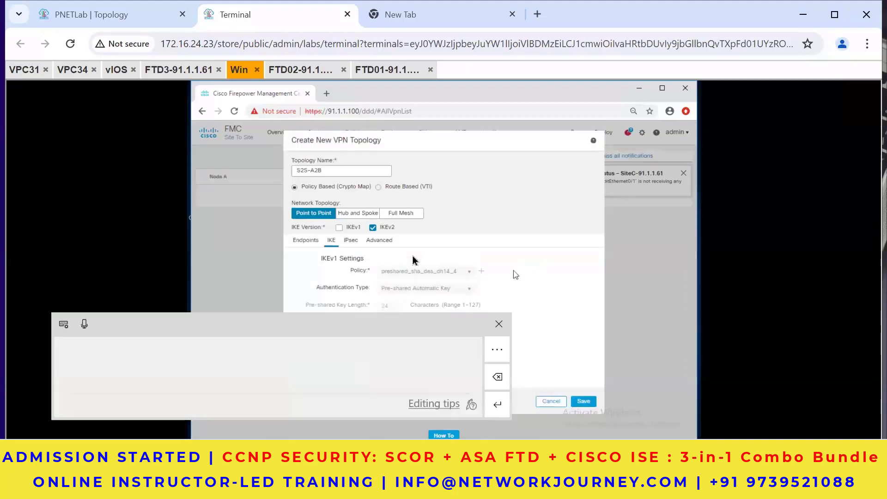
{"action": "left_click", "coordinate": [499, 323]}
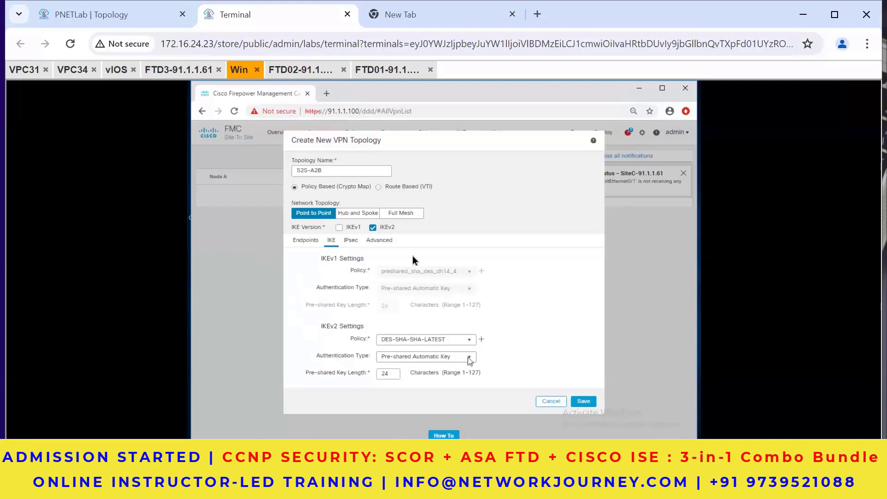
Step: Keep IKEv2 policy DES-SHA-SHA-LATEST with a 24-character automatic pre-shared key, and save S2S-A2B
{"action": "left_click", "coordinate": [412, 256]}
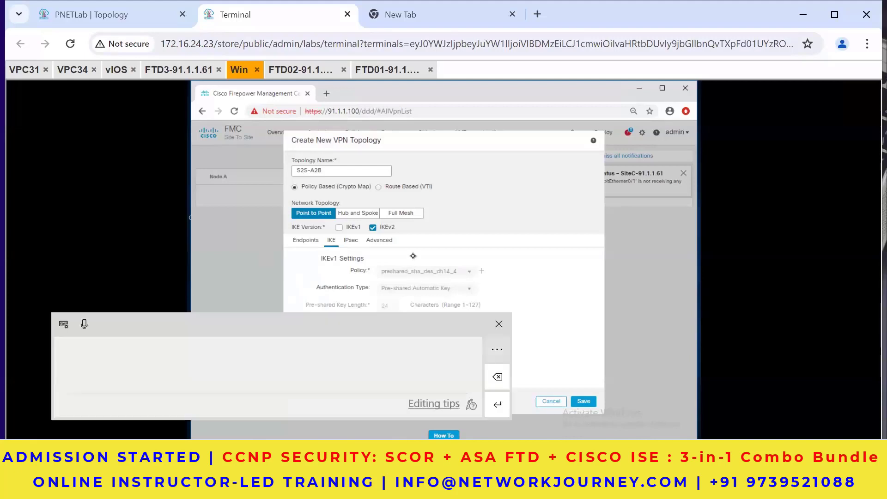
{"action": "left_click", "coordinate": [499, 323]}
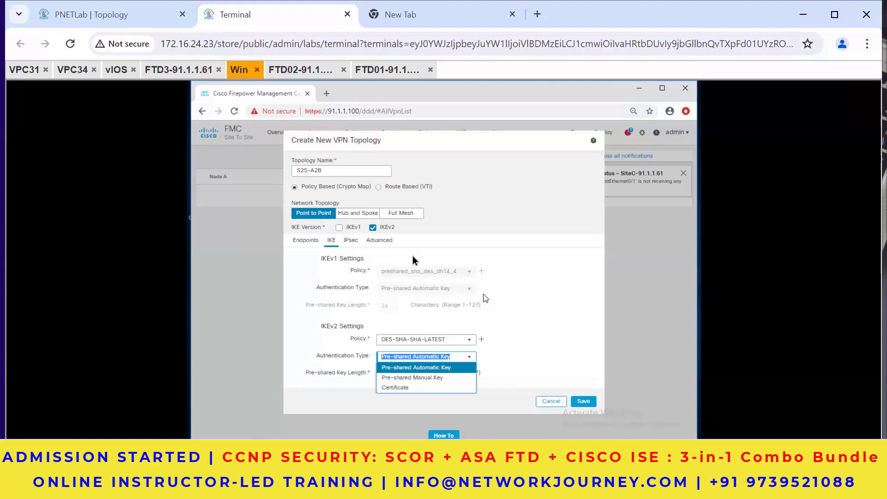
{"action": "left_click", "coordinate": [412, 256]}
{"action": "left_click", "coordinate": [413, 258]}
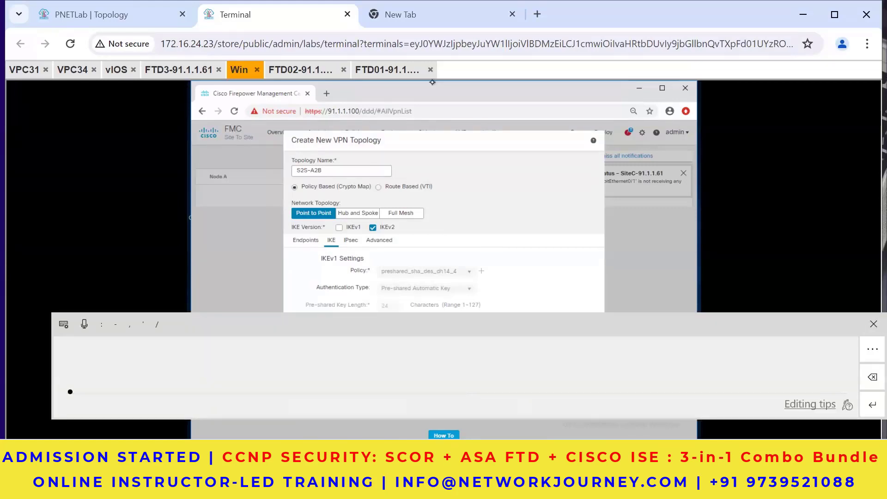
{"action": "left_click", "coordinate": [873, 323]}
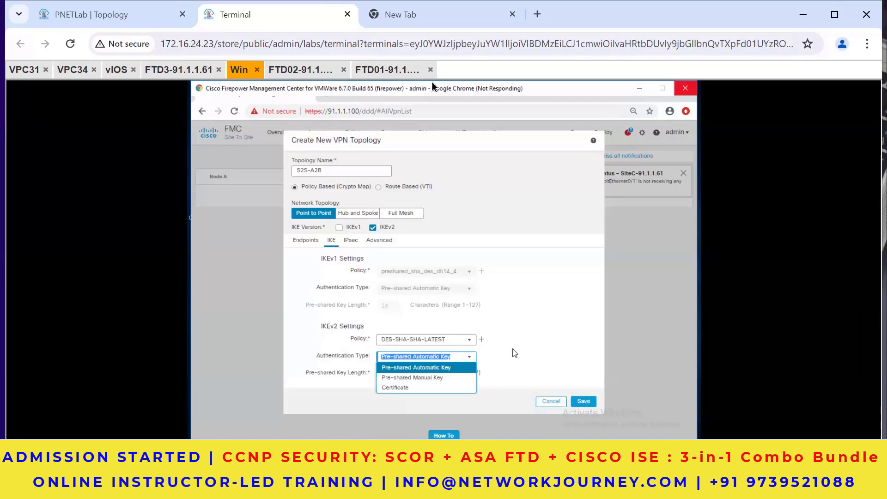
{"action": "left_click", "coordinate": [583, 402]}
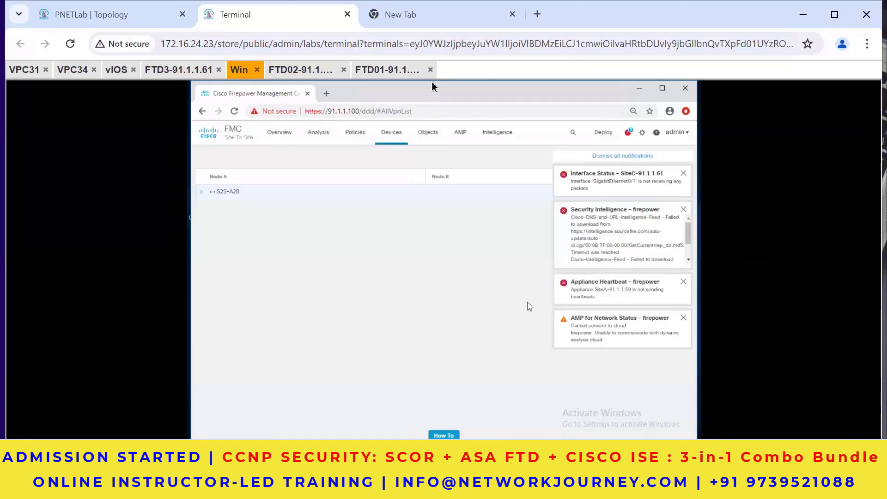
Step: Dismiss all notifications and open the S2S-A2B topology in Edit VPN Topology
{"action": "left_click", "coordinate": [636, 156]}
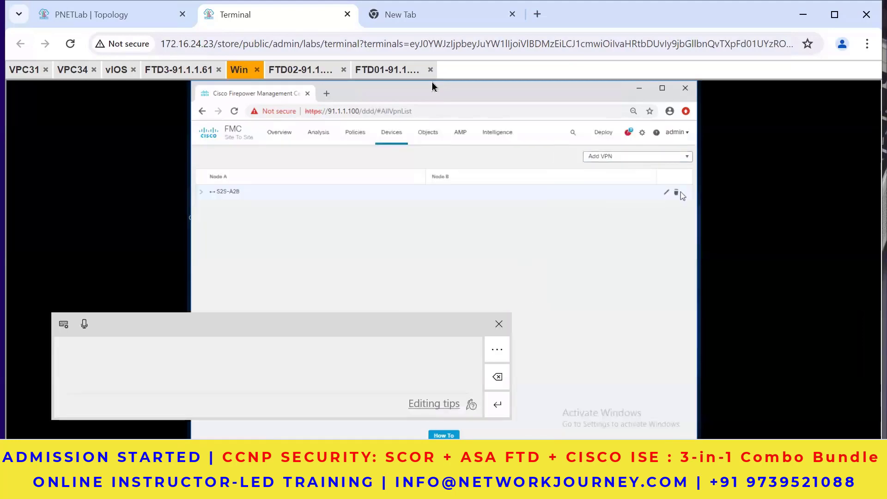
{"action": "left_click", "coordinate": [498, 324]}
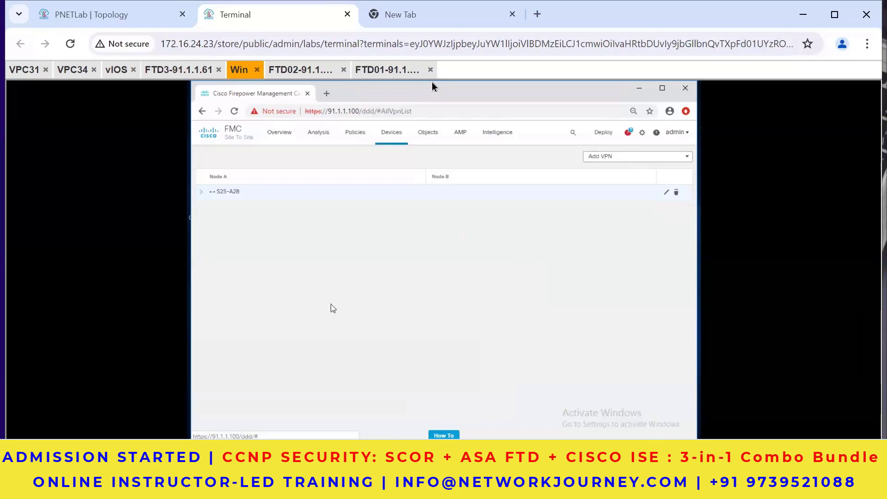
{"action": "left_click", "coordinate": [664, 198]}
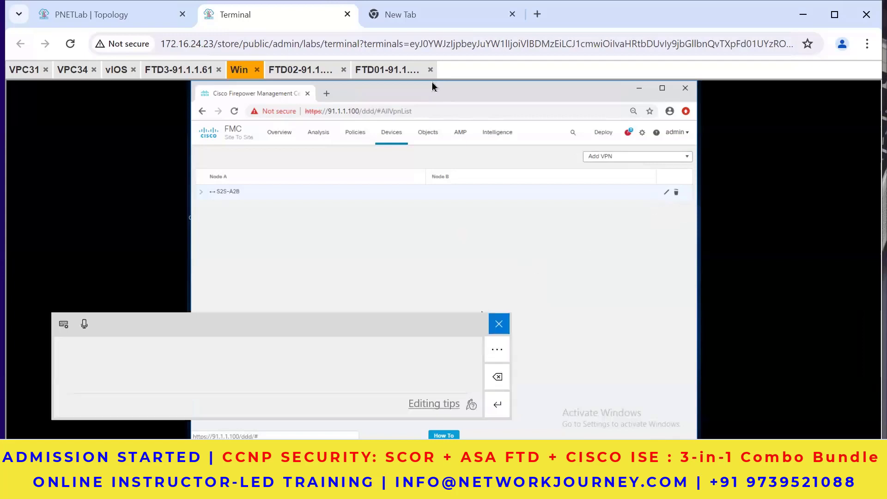
{"action": "left_click", "coordinate": [665, 193]}
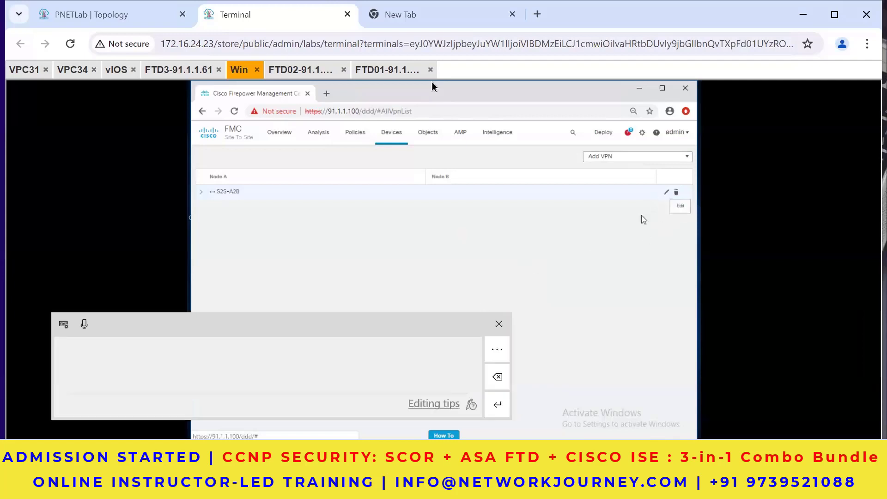
{"action": "left_click", "coordinate": [499, 323]}
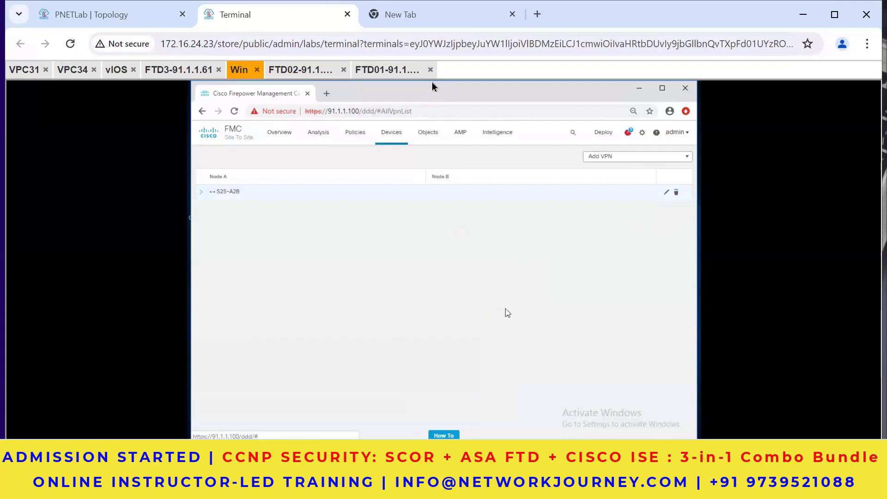
{"action": "left_click", "coordinate": [666, 193]}
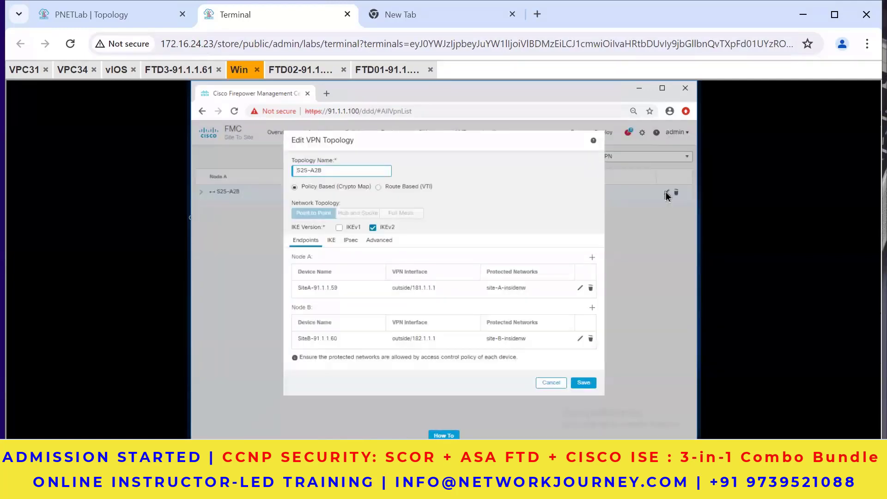
Step: Check the 24-character pre-shared key length on the IKE tab, then view the IPsec settings
{"action": "left_click", "coordinate": [331, 240]}
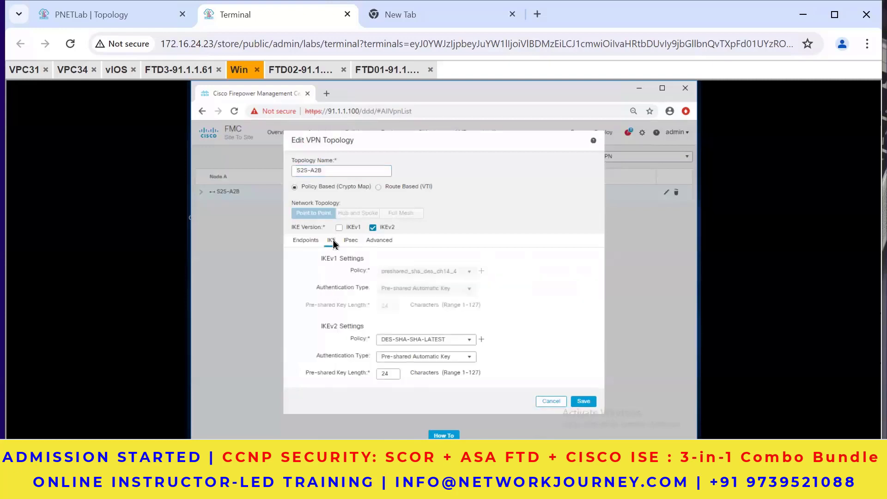
{"action": "left_click", "coordinate": [388, 375]}
{"action": "left_click", "coordinate": [349, 243]}
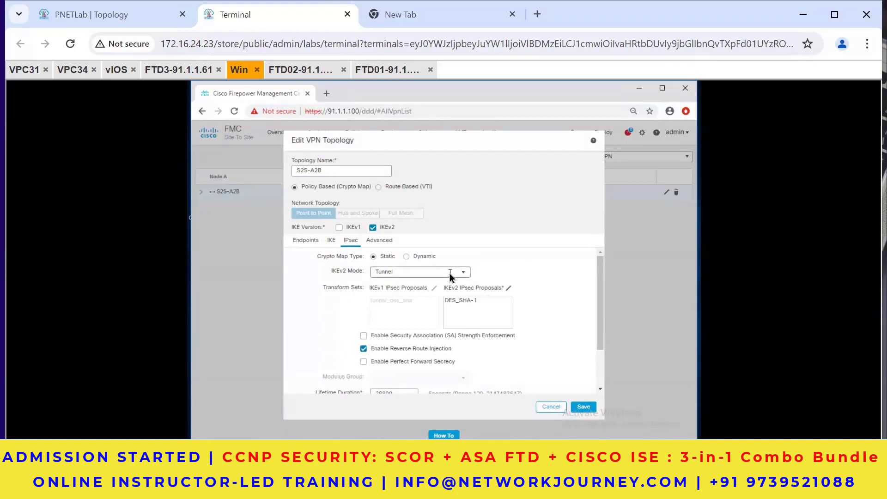
Step: Keep IKEv2 mode as Tunnel and review the DES_SHA-1 IKEv2 IPsec proposal
{"action": "left_click", "coordinate": [449, 273]}
{"action": "left_click", "coordinate": [462, 275]}
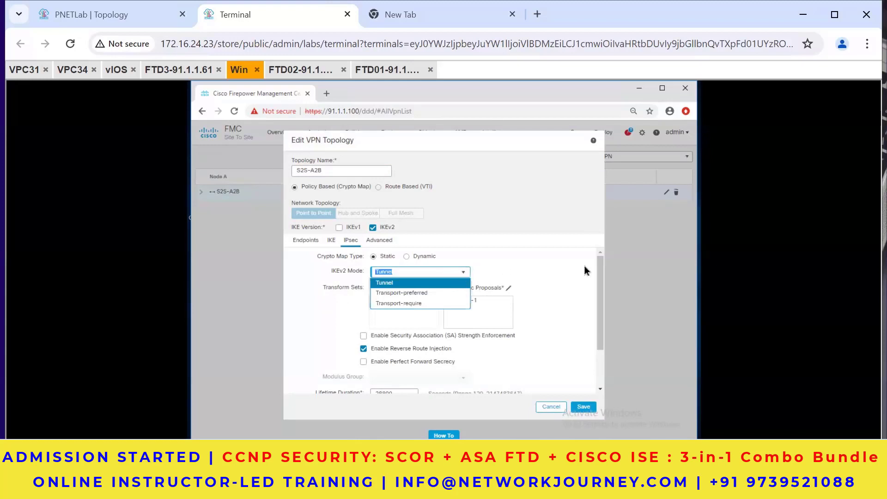
{"action": "left_click", "coordinate": [528, 277]}
{"action": "left_click", "coordinate": [462, 302]}
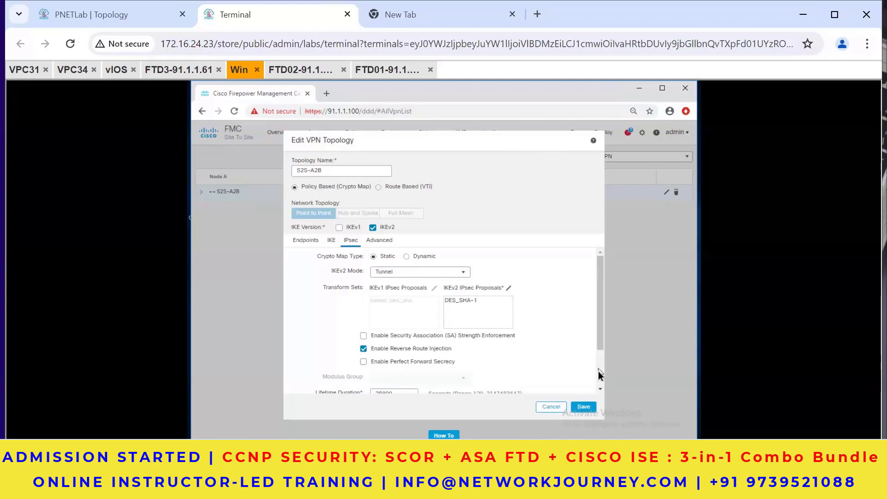
{"action": "scroll", "coordinate": [599, 375], "scroll_direction": "down", "scroll_amount": 2}
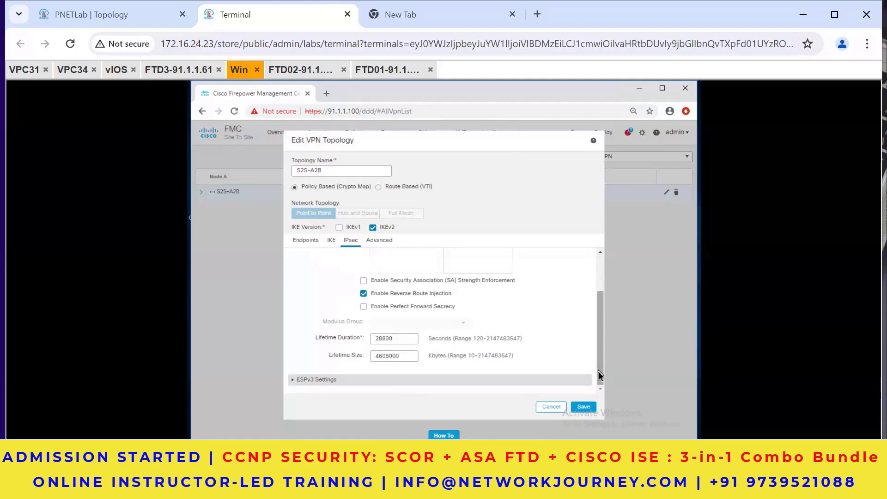
Step: Review the Advanced settings, recheck the DES_SHA-1 proposal, and return to the IKE settings
{"action": "left_click", "coordinate": [388, 241]}
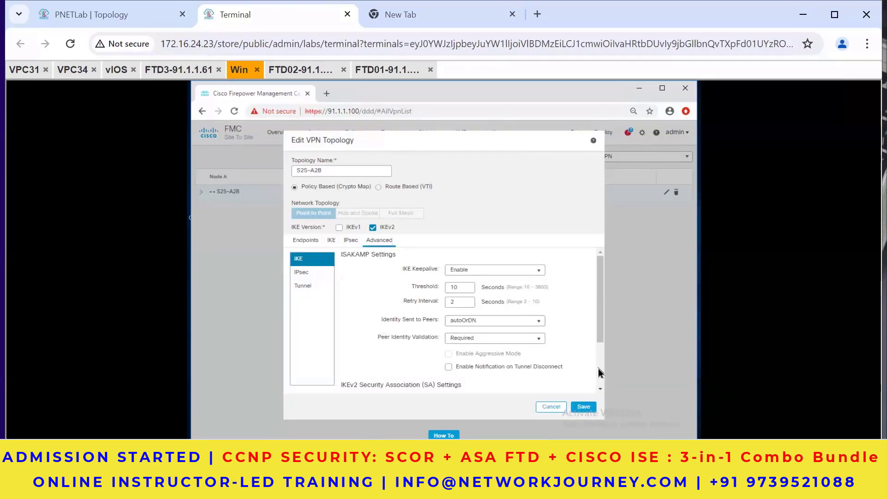
{"action": "scroll", "coordinate": [599, 372], "scroll_direction": "down", "scroll_amount": 3}
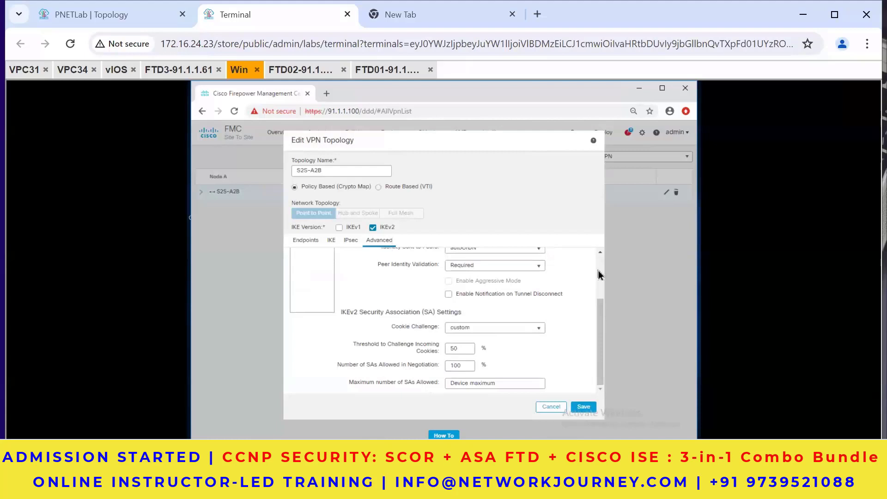
{"action": "scroll", "coordinate": [599, 274], "scroll_direction": "up", "scroll_amount": 5}
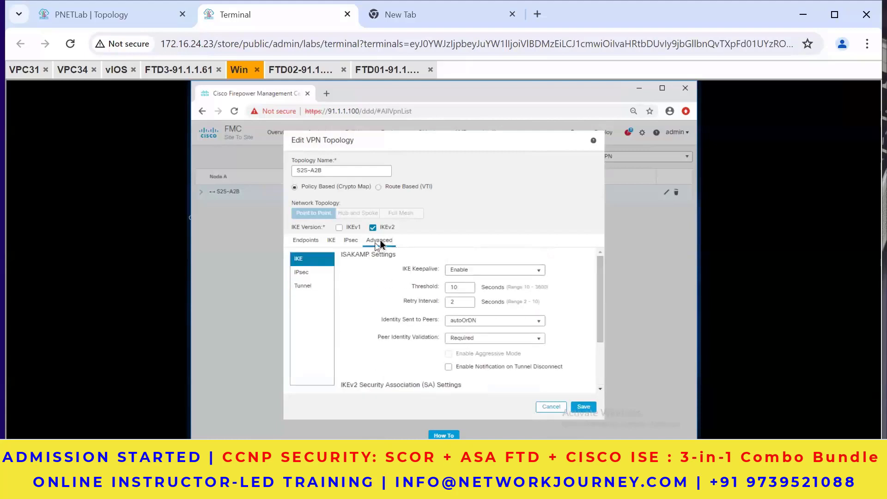
{"action": "left_click", "coordinate": [349, 242]}
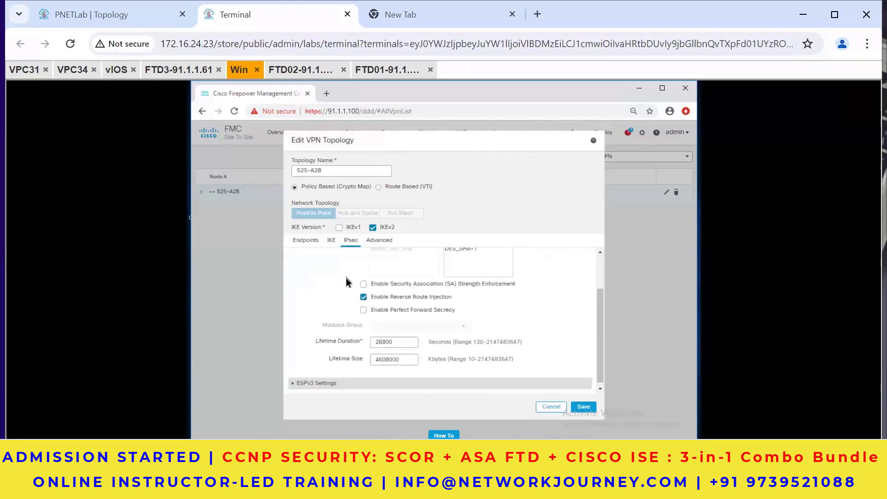
{"action": "scroll", "coordinate": [349, 282], "scroll_direction": "up", "scroll_amount": 2}
{"action": "left_click", "coordinate": [459, 300]}
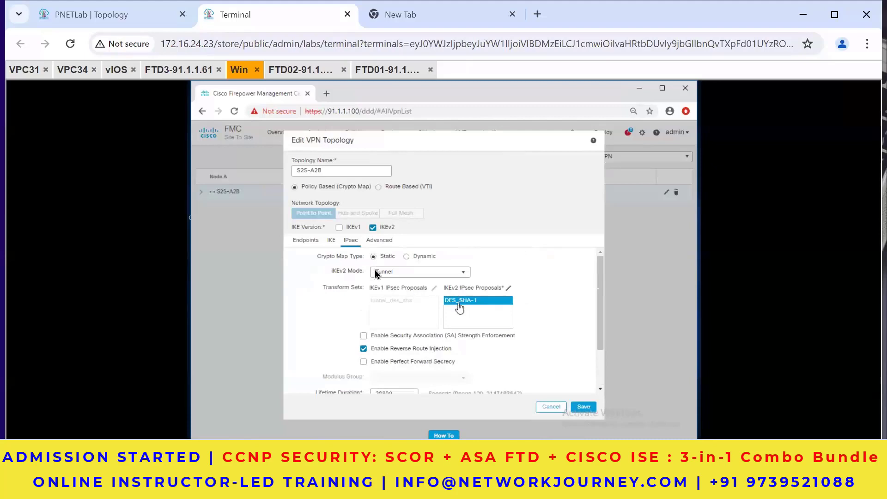
{"action": "left_click", "coordinate": [330, 242]}
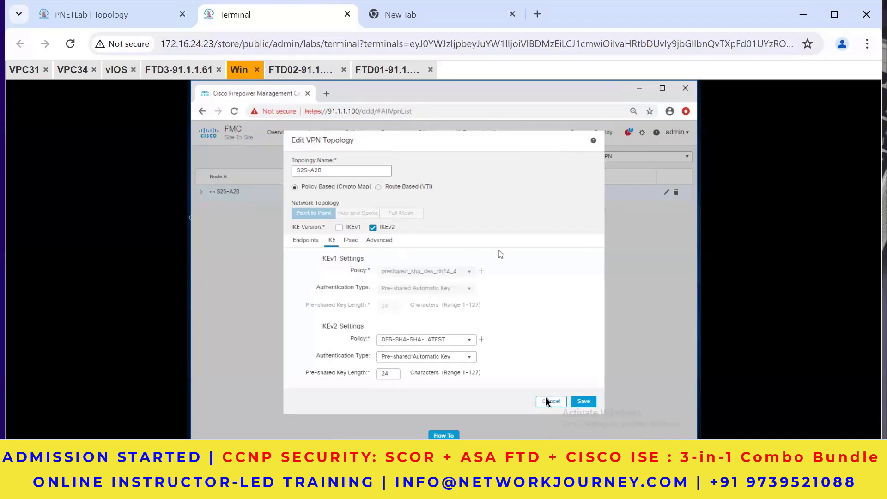
Step: Save the S2S-A2B topology edits and open the test-VPN access control policy for editing
{"action": "left_click", "coordinate": [578, 401]}
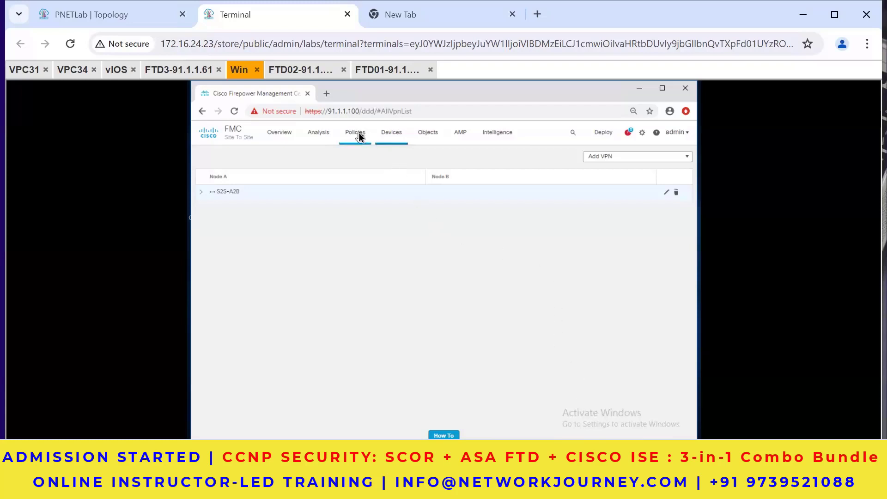
{"action": "mouse_move", "coordinate": [359, 136]}
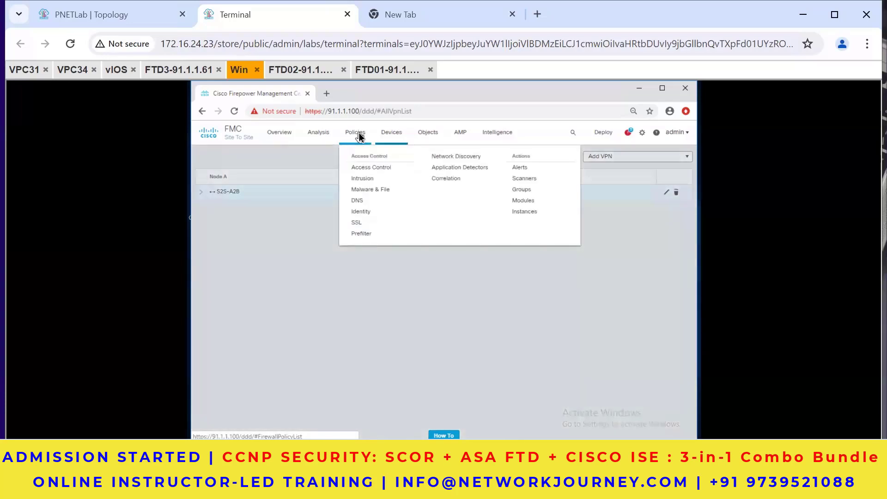
{"action": "left_click", "coordinate": [362, 169]}
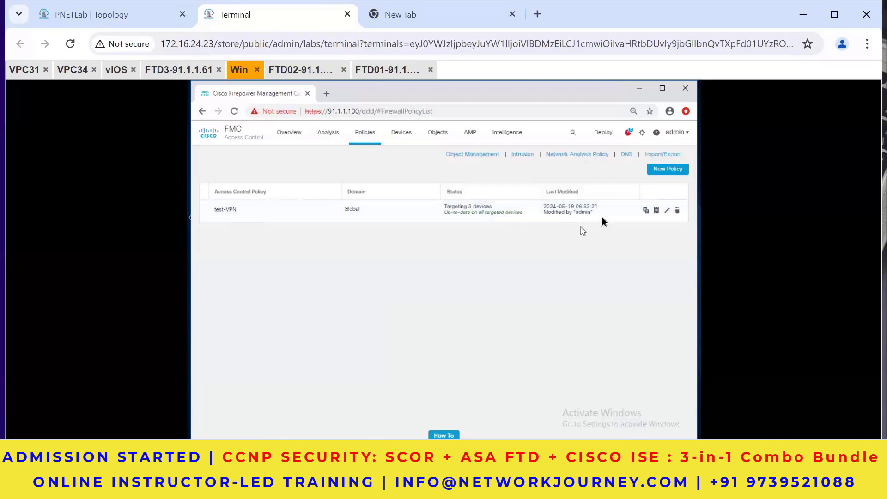
{"action": "left_click", "coordinate": [666, 213]}
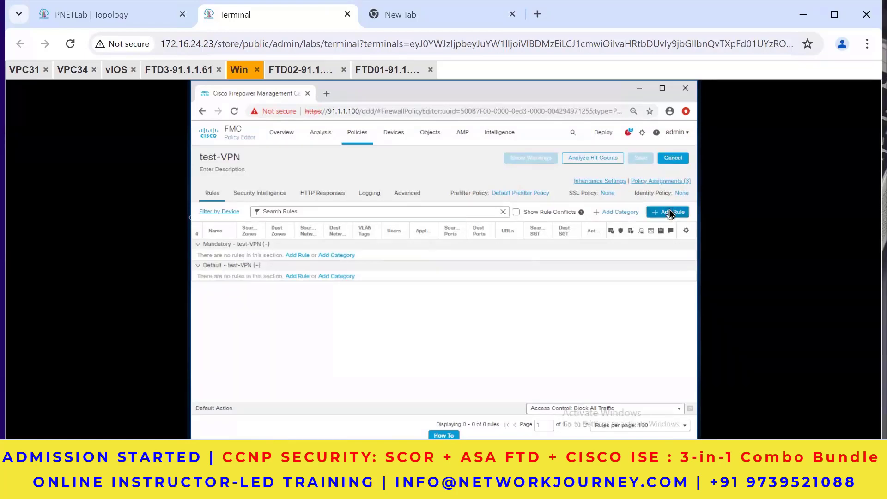
Step: Add an enabled Allow rule named testVPN-A2B, inserted into the Mandatory section
{"action": "left_click", "coordinate": [669, 212]}
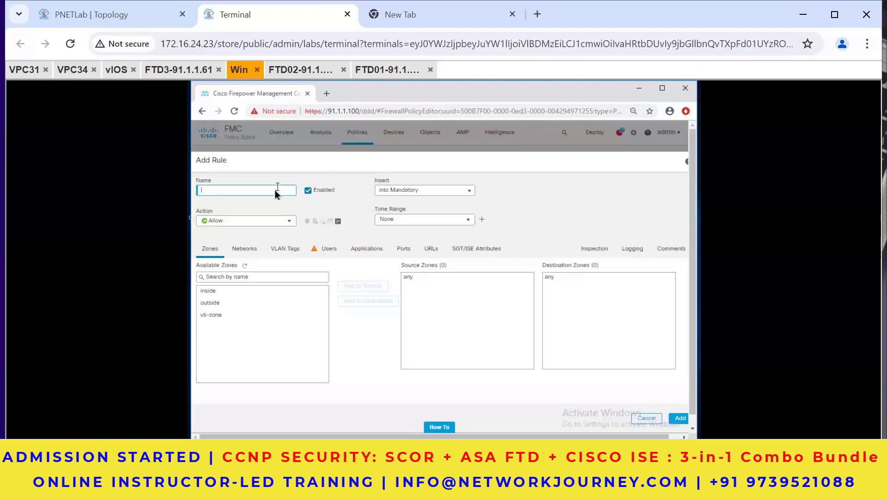
{"action": "type", "text": "testVPN-A2B"}
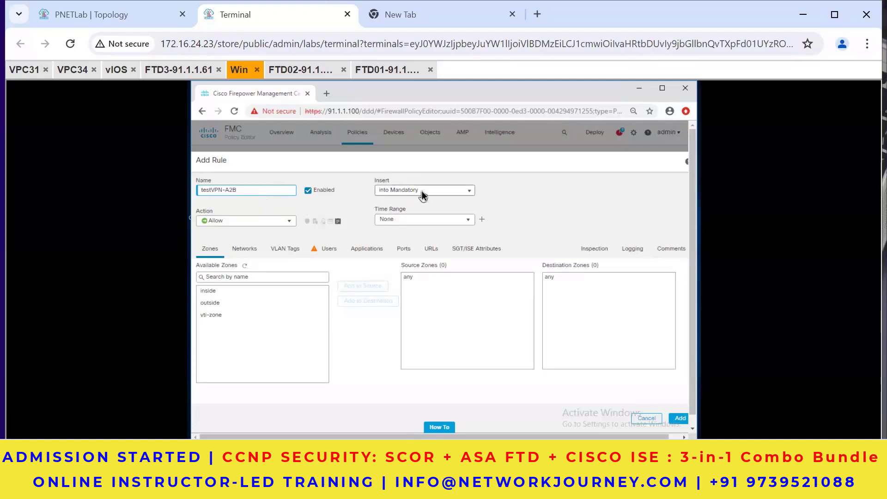
{"action": "left_click", "coordinate": [423, 195]}
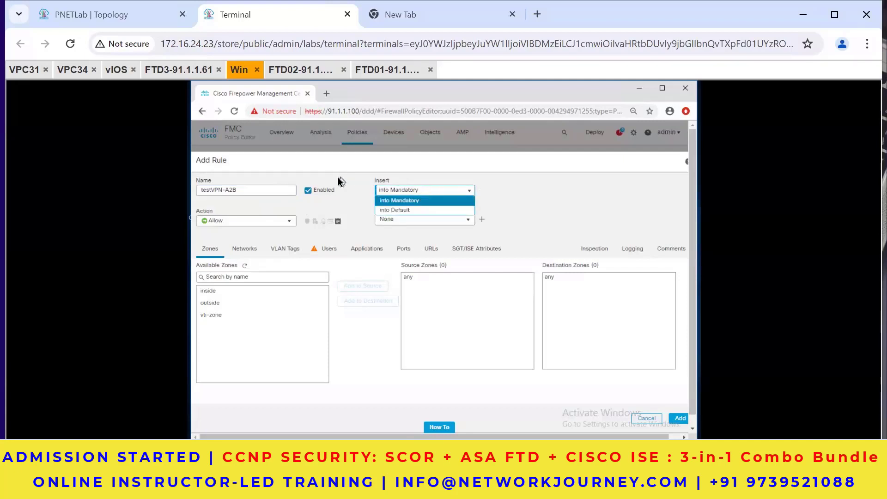
{"action": "left_click", "coordinate": [423, 199]}
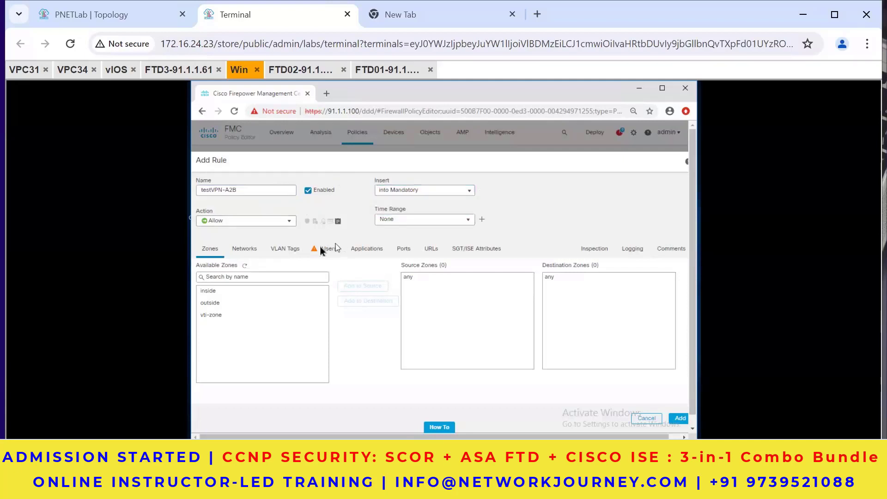
{"action": "mouse_move", "coordinate": [322, 251]}
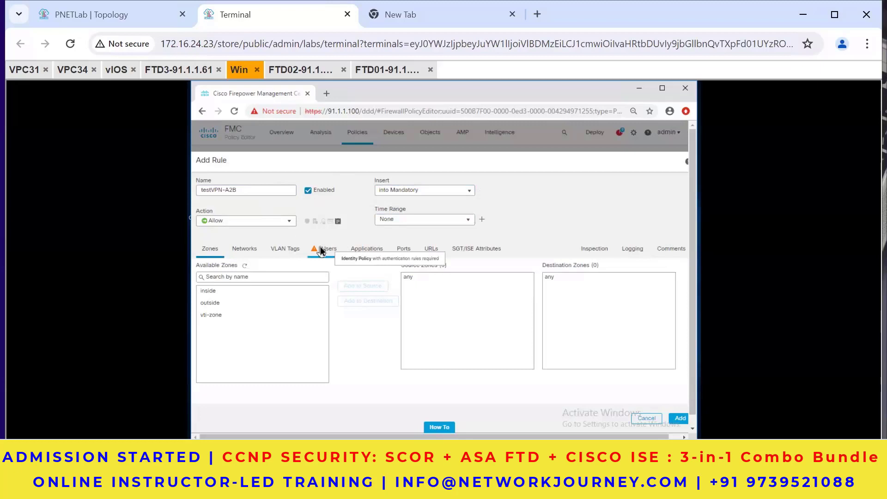
Step: Add the inside and outside zones to both Source and Destination zones
{"action": "left_click", "coordinate": [215, 292]}
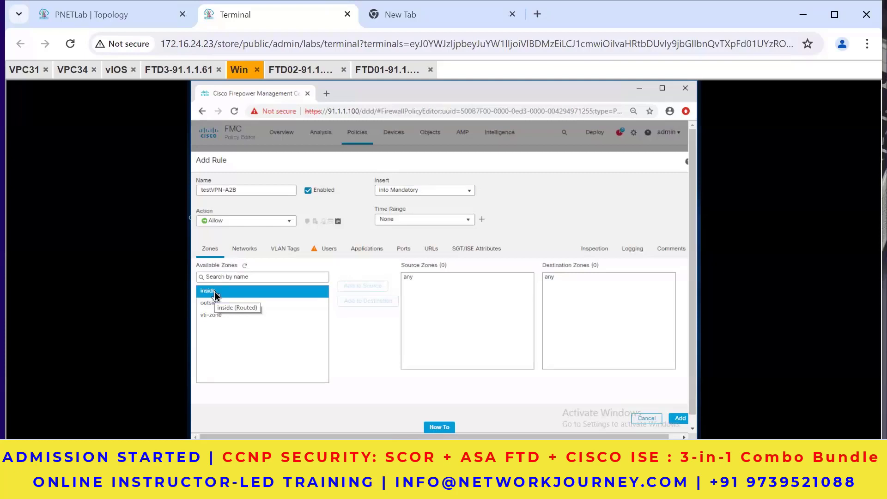
{"action": "left_click", "coordinate": [281, 300]}
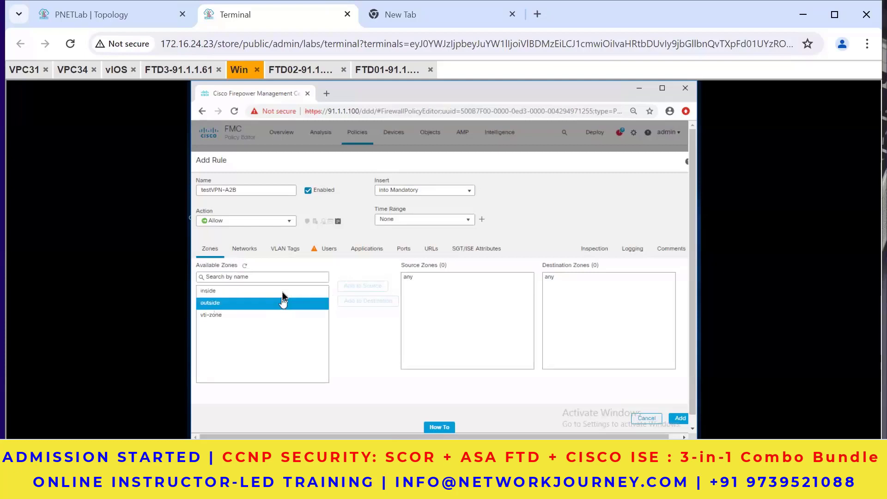
{"action": "left_click", "coordinate": [284, 296]}
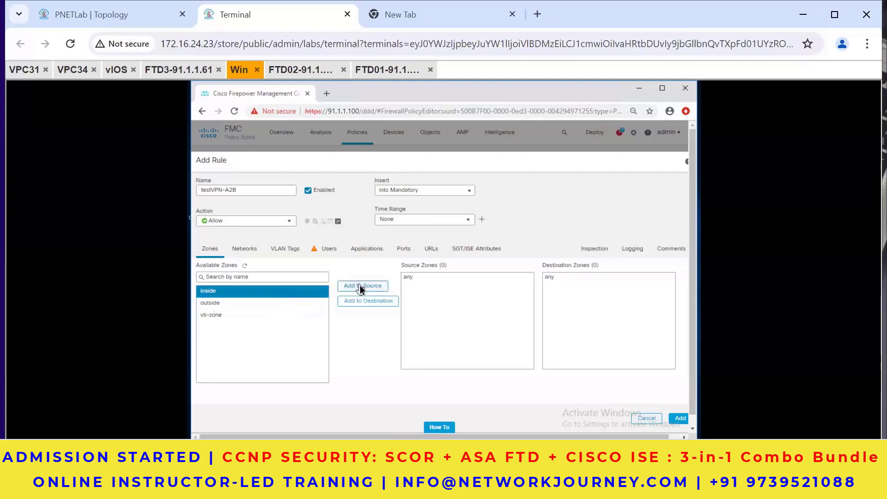
{"action": "left_click", "coordinate": [360, 288]}
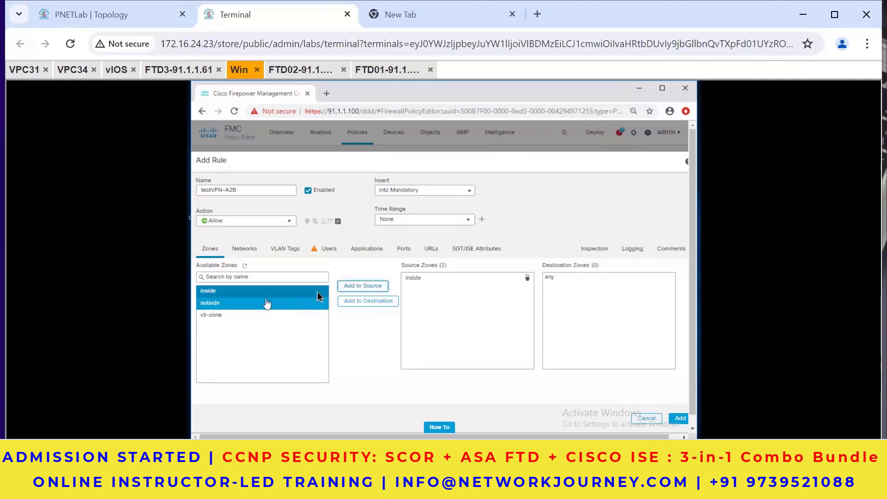
{"action": "left_click", "coordinate": [374, 301]}
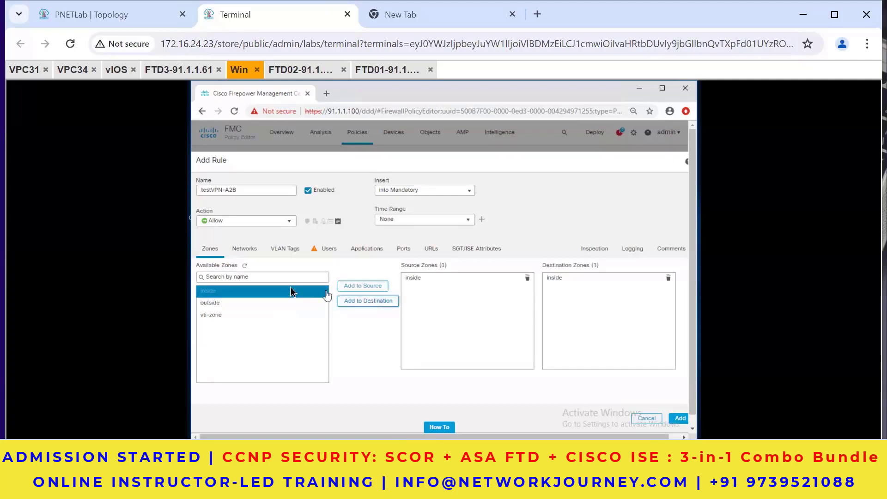
{"action": "left_click", "coordinate": [244, 303]}
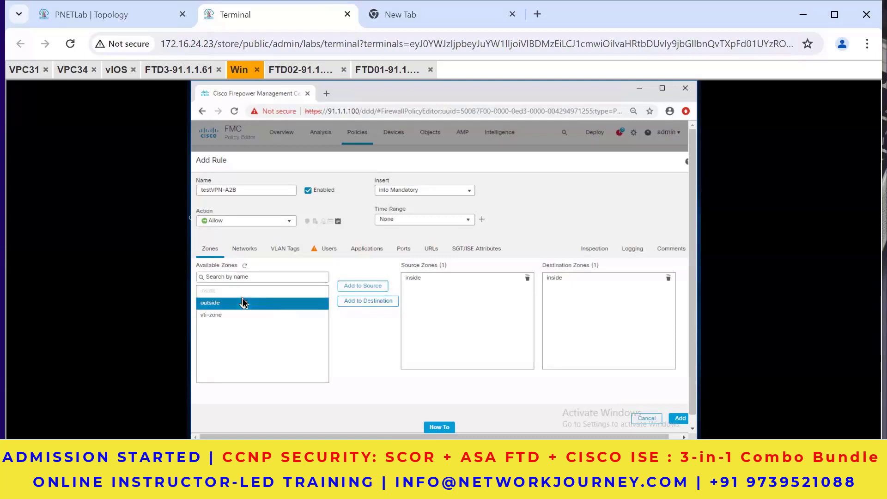
{"action": "left_click", "coordinate": [363, 286]}
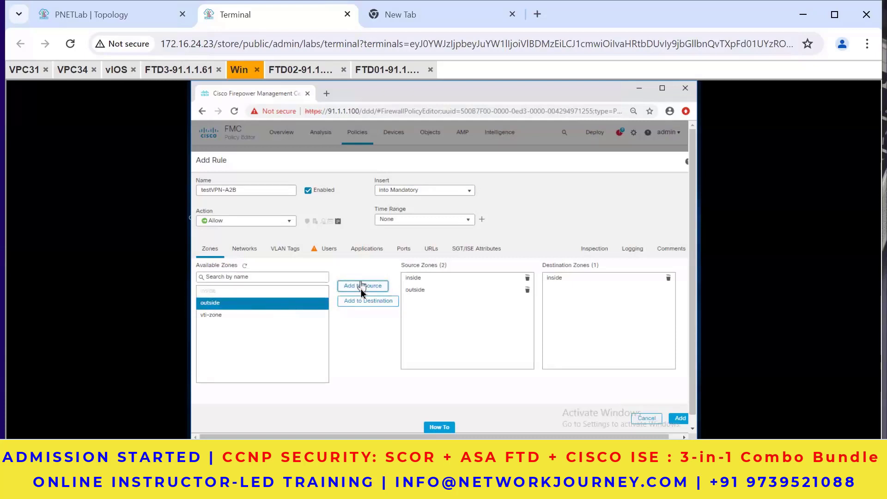
{"action": "left_click", "coordinate": [363, 301]}
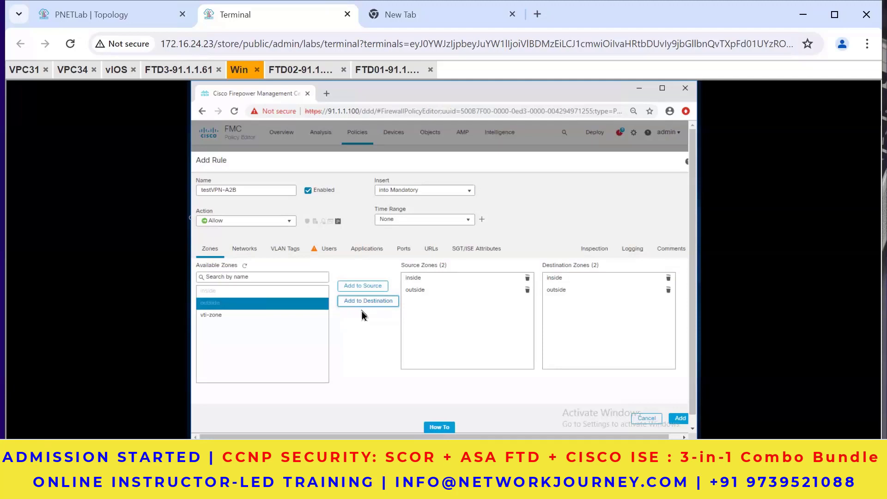
Step: Go to the rule's Networks settings and select site-A-insidenw
{"action": "left_click", "coordinate": [250, 248]}
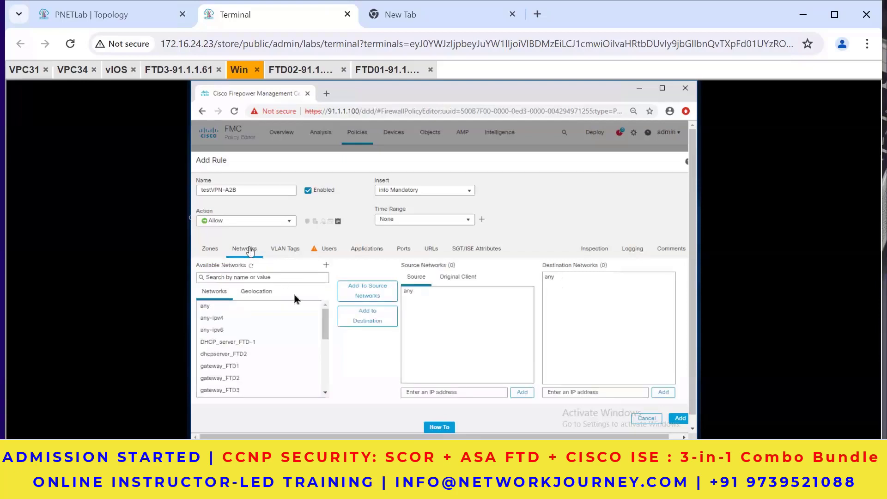
{"action": "left_click_drag", "start_coordinate": [328, 348], "coordinate": [327, 390]}
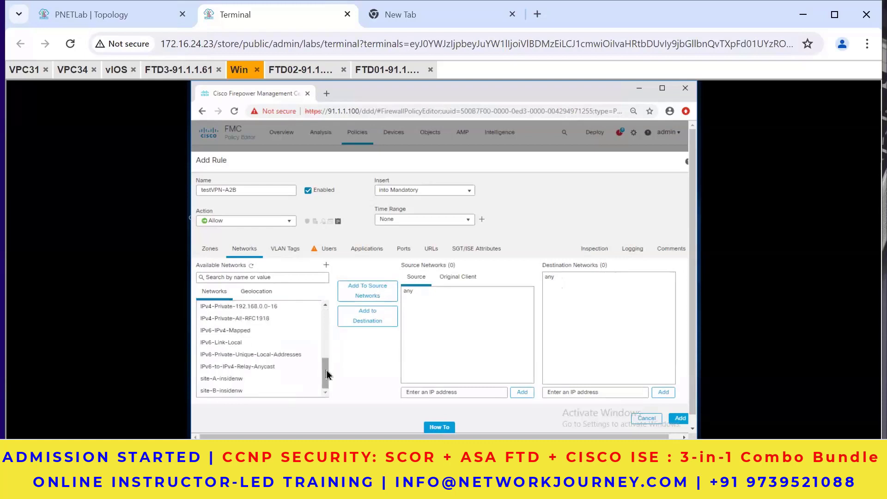
{"action": "left_click", "coordinate": [253, 368]}
{"action": "left_click", "coordinate": [250, 379]}
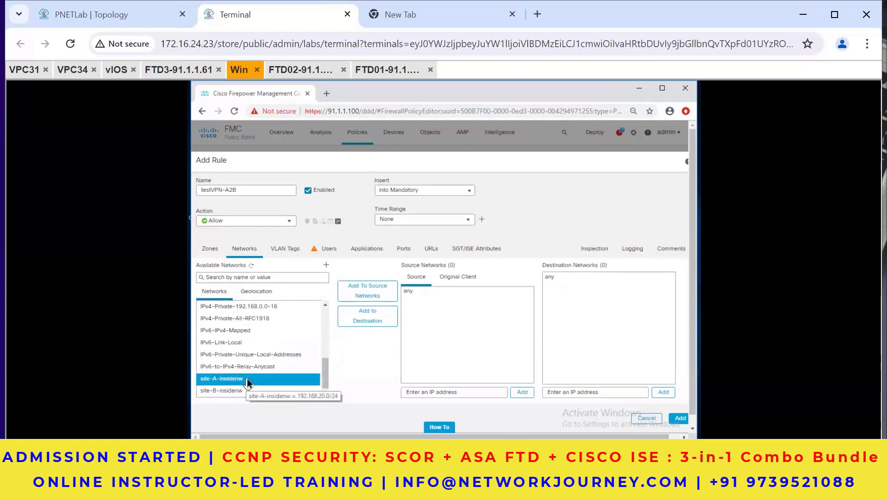
Step: Add site-A-insidenw and site-B-insidenw to both the source and destination networks
{"action": "left_click", "coordinate": [363, 300]}
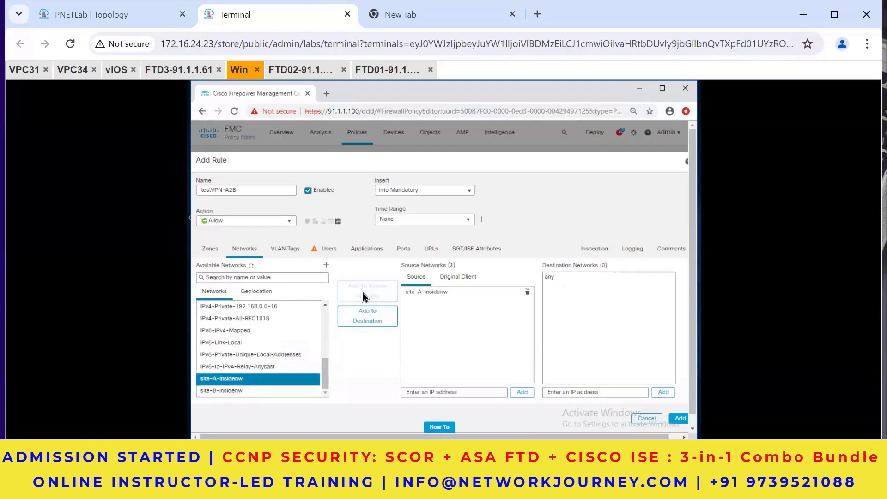
{"action": "left_click", "coordinate": [377, 321]}
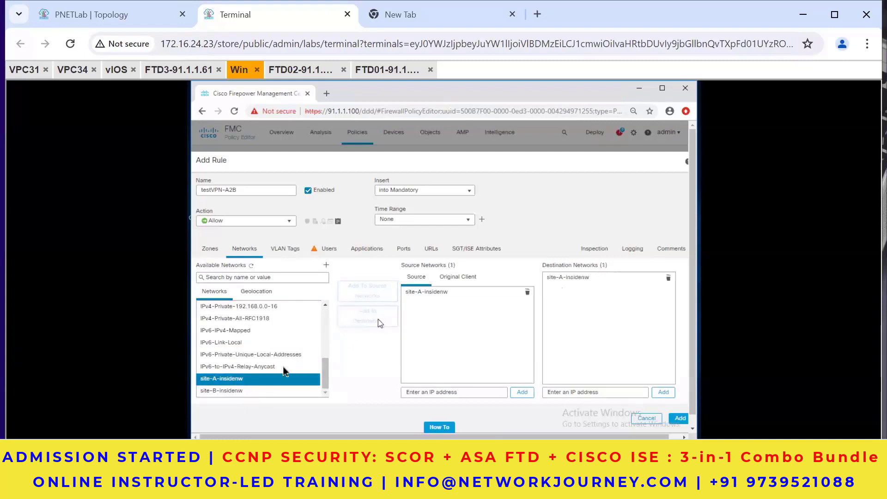
{"action": "left_click", "coordinate": [235, 390]}
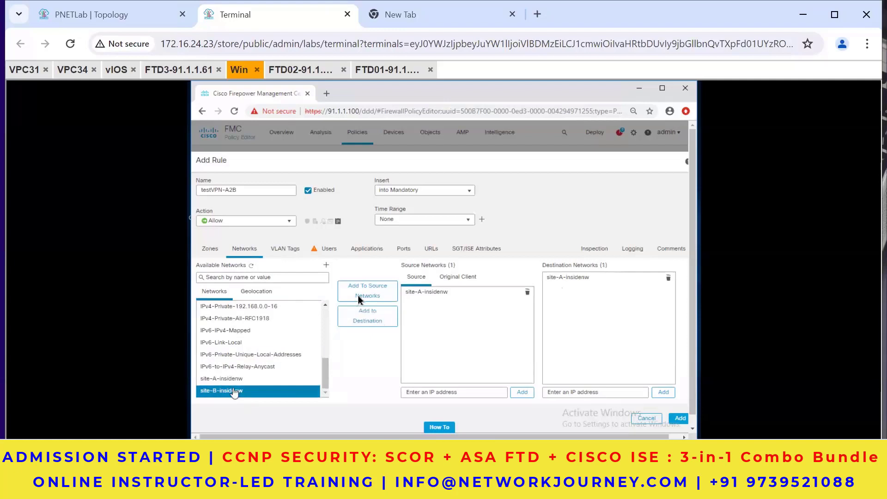
{"action": "left_click", "coordinate": [357, 315]}
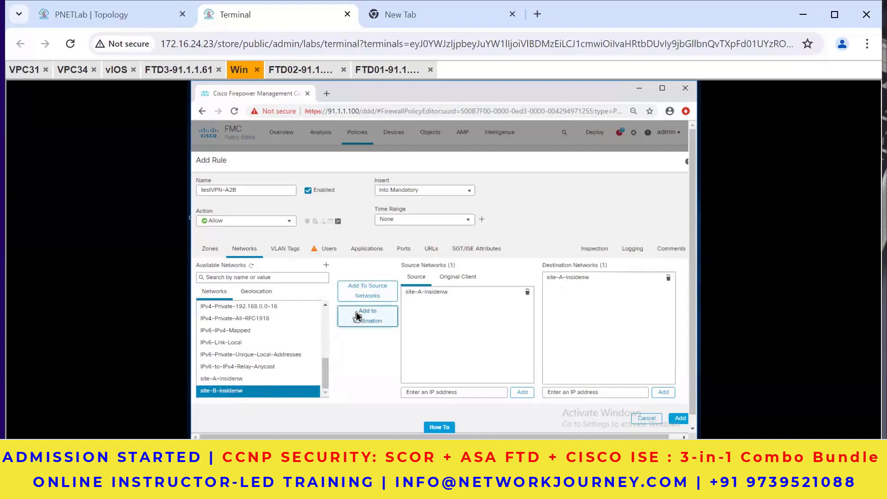
{"action": "left_click", "coordinate": [359, 290]}
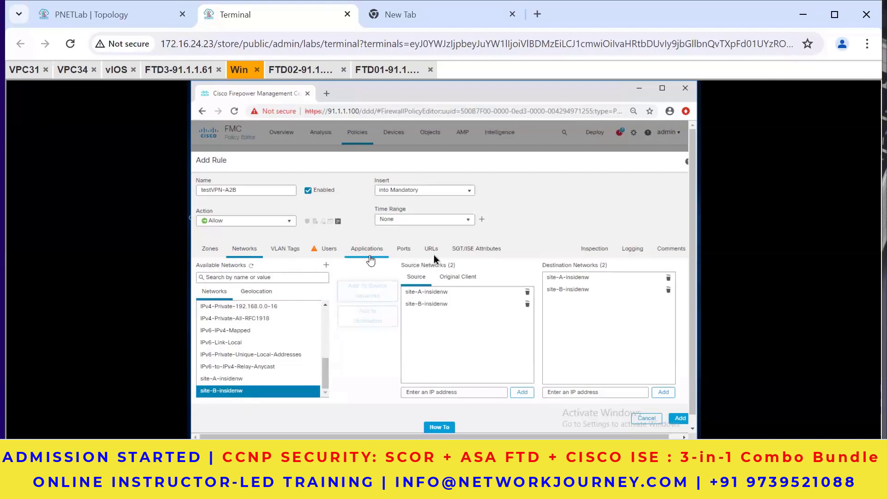
Step: Enable Log at End of Connection to the Event Viewer and add the rule to the policy
{"action": "left_click", "coordinate": [631, 252]}
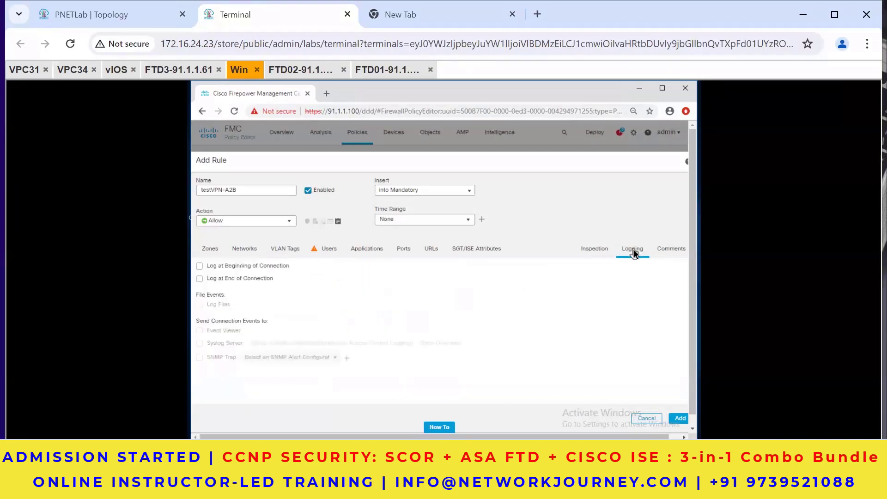
{"action": "left_click", "coordinate": [241, 280]}
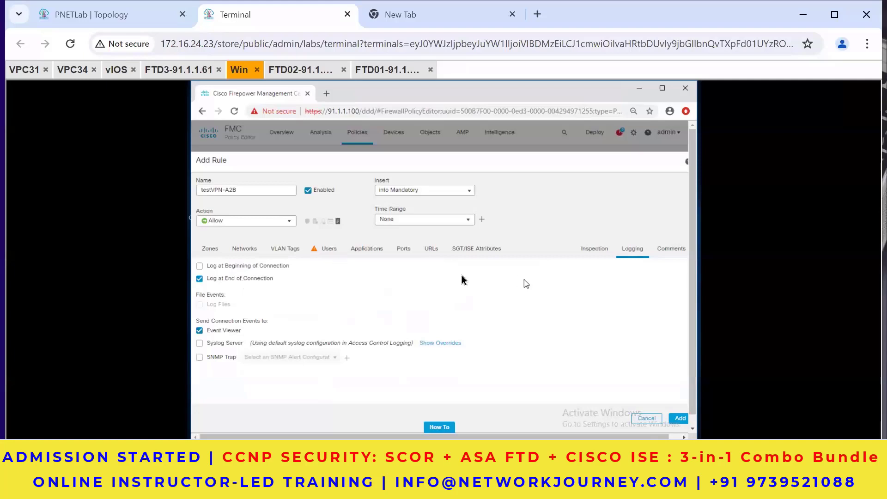
{"action": "left_click", "coordinate": [677, 419]}
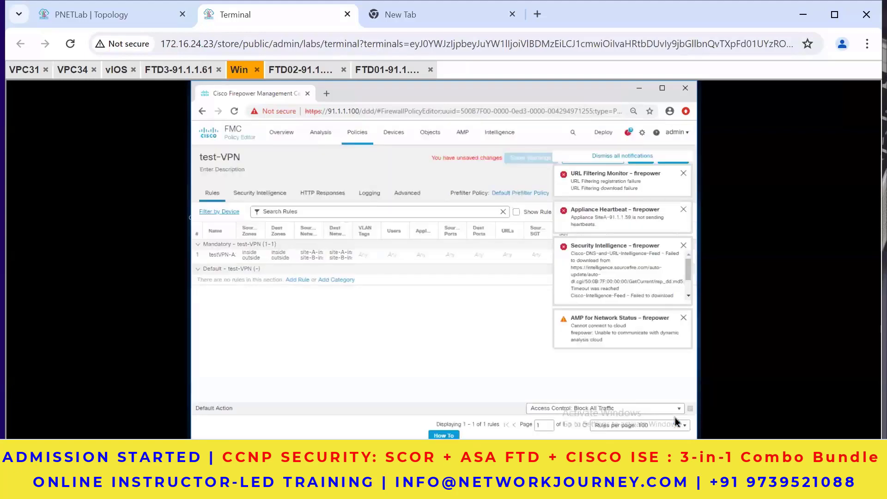
Step: Dismiss the notifications and save the test-VPN policy changes
{"action": "left_click", "coordinate": [628, 156]}
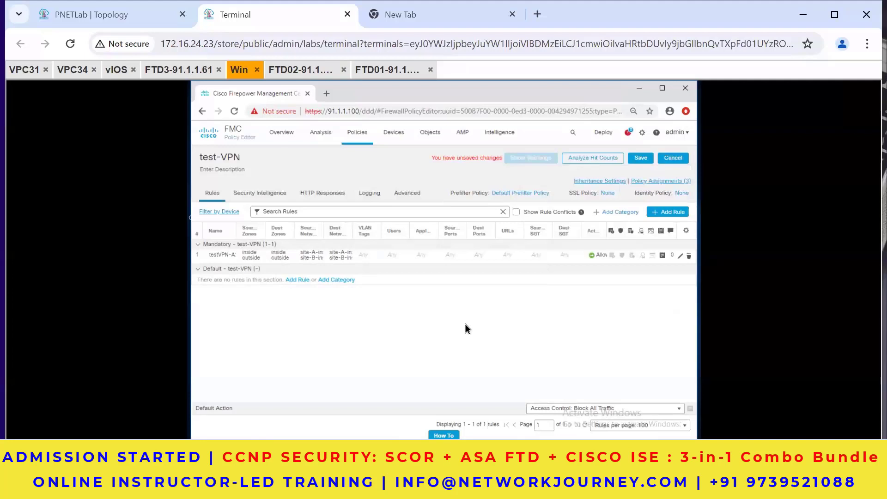
{"action": "left_click", "coordinate": [640, 159]}
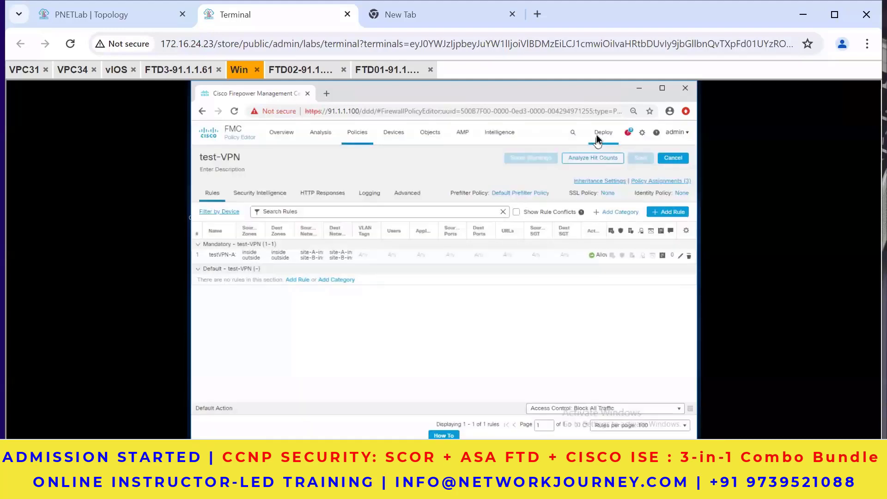
{"action": "mouse_move", "coordinate": [596, 134]}
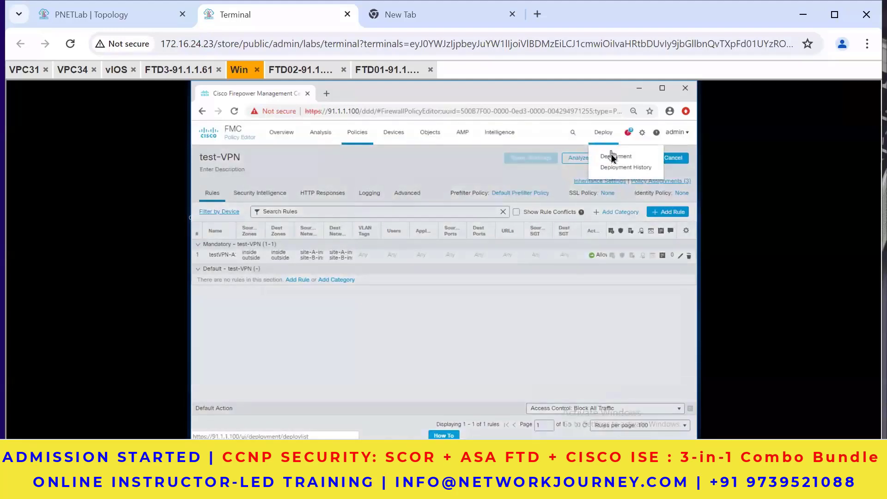
{"action": "left_click", "coordinate": [608, 157]}
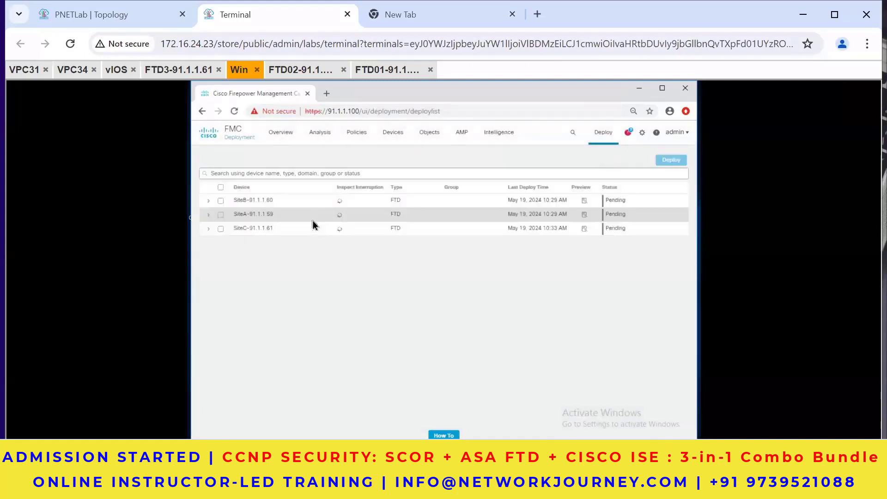
Step: Deploy to SiteA, SiteB and SiteC, then switch to the VPC31 console
{"action": "left_click", "coordinate": [221, 188]}
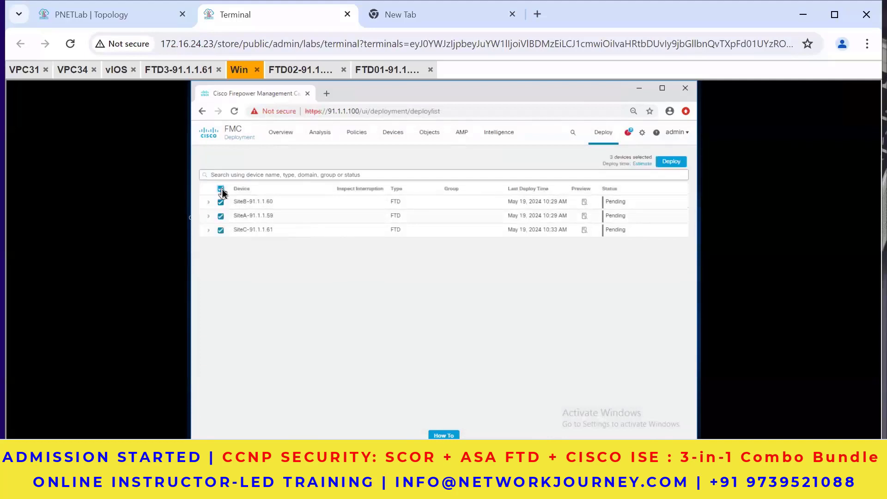
{"action": "left_click", "coordinate": [664, 161]}
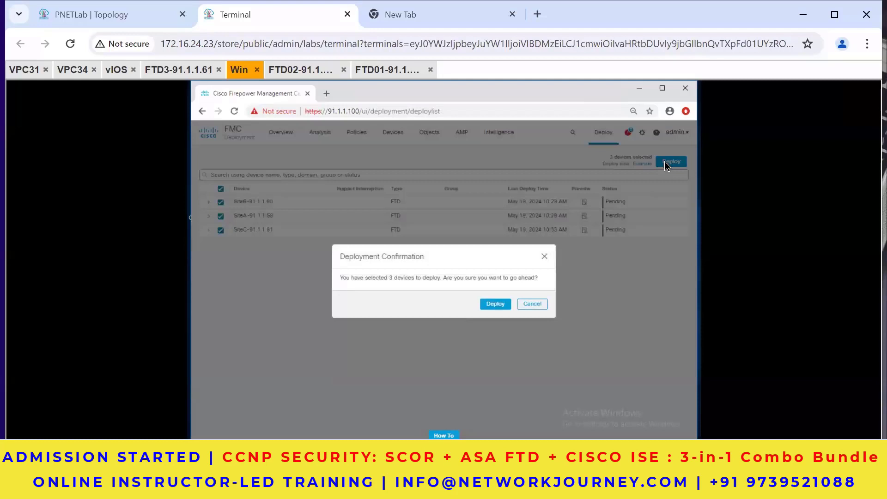
{"action": "left_click", "coordinate": [490, 304]}
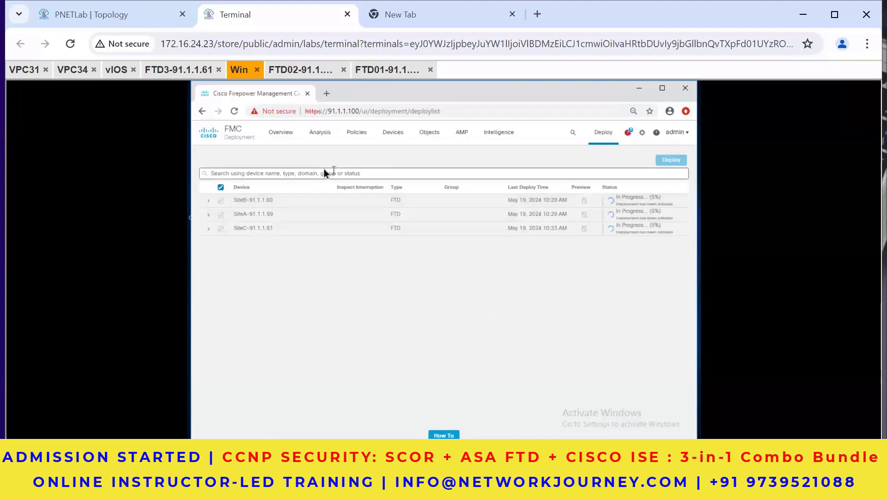
{"action": "left_click", "coordinate": [28, 72]}
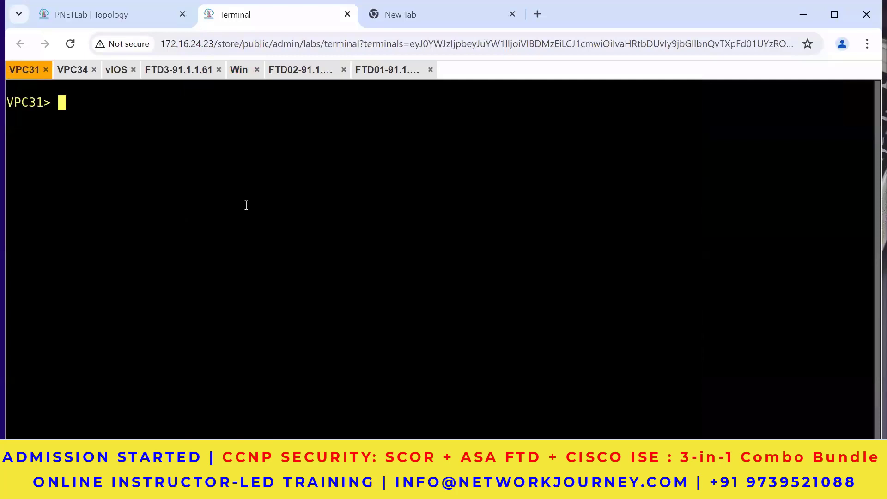
Step: Confirm VPC31 has 192.168.20.10/24, then get VPC34 192.168.40.10/24 via DHCP with gateway 192.168.40.1
{"action": "type", "text": "show ip"}
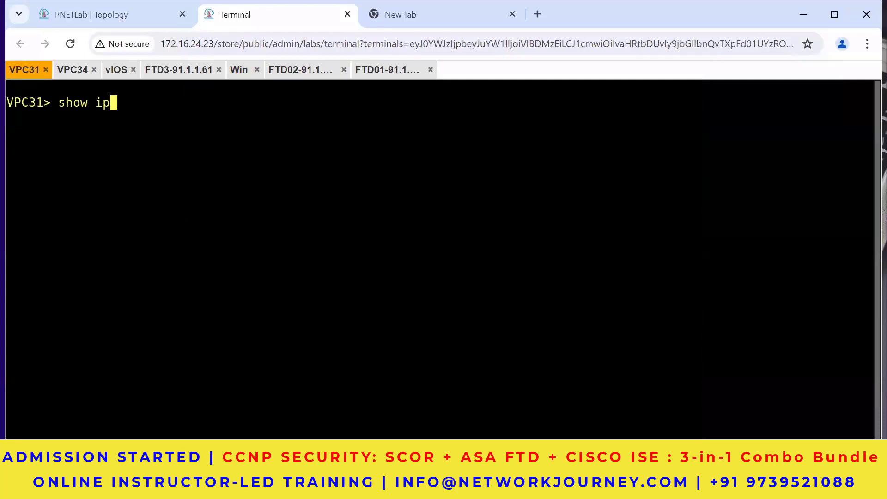
{"action": "key", "text": "Return"}
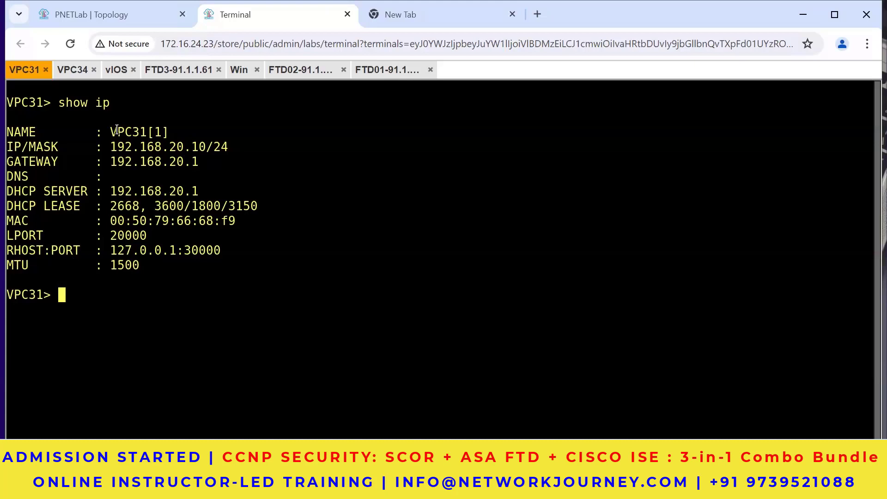
{"action": "left_click", "coordinate": [74, 72]}
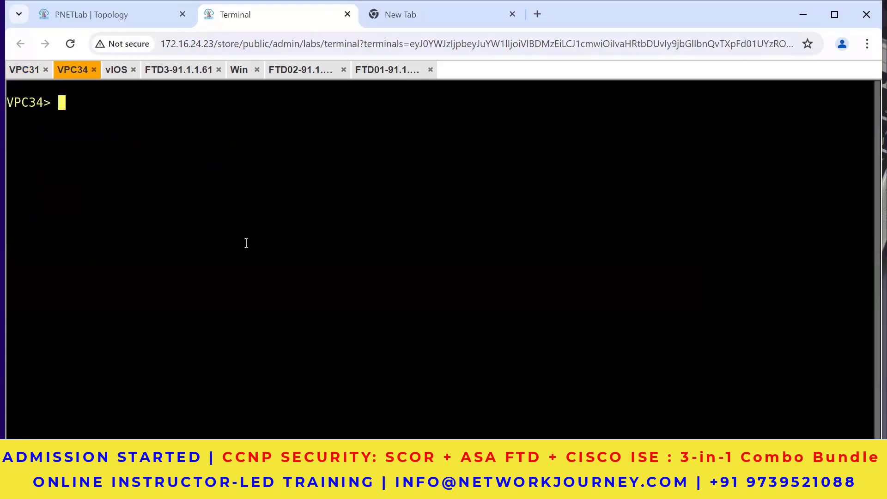
{"action": "key", "text": "Return"}
{"action": "key", "text": "Return"}
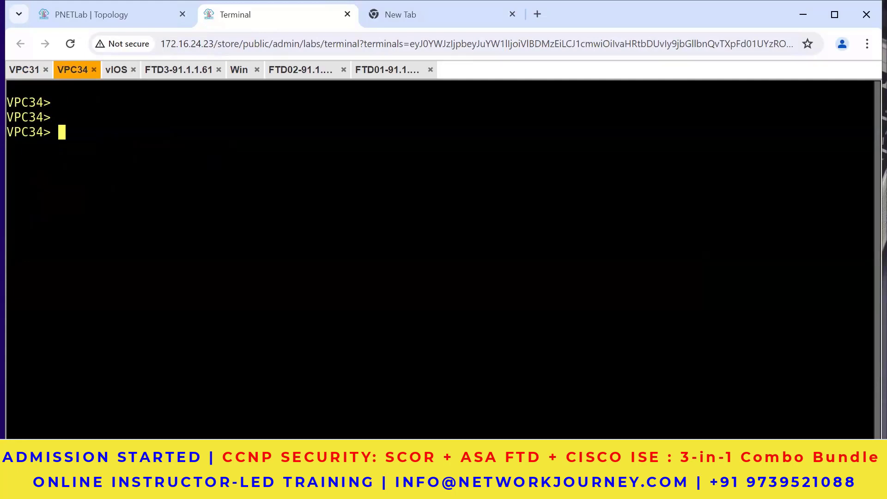
{"action": "type", "text": "show ip"}
{"action": "key", "text": "Return"}
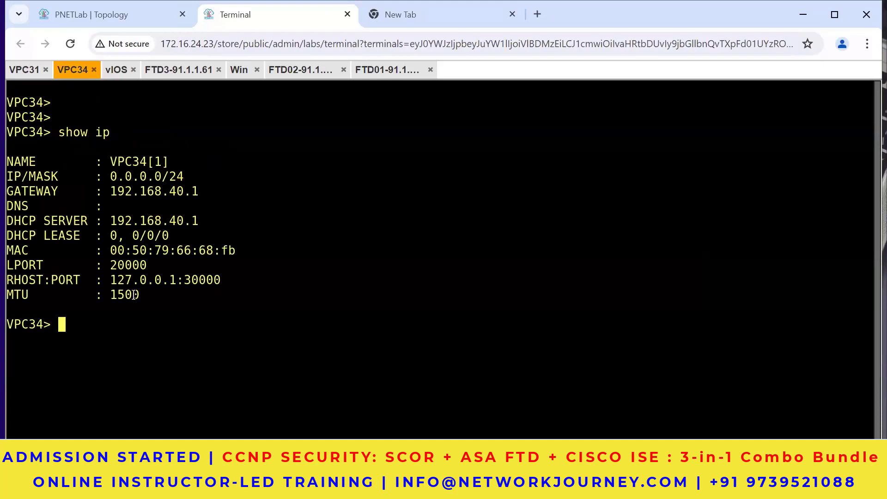
{"action": "type", "text": "ip dhcp"}
{"action": "key", "text": "Return"}
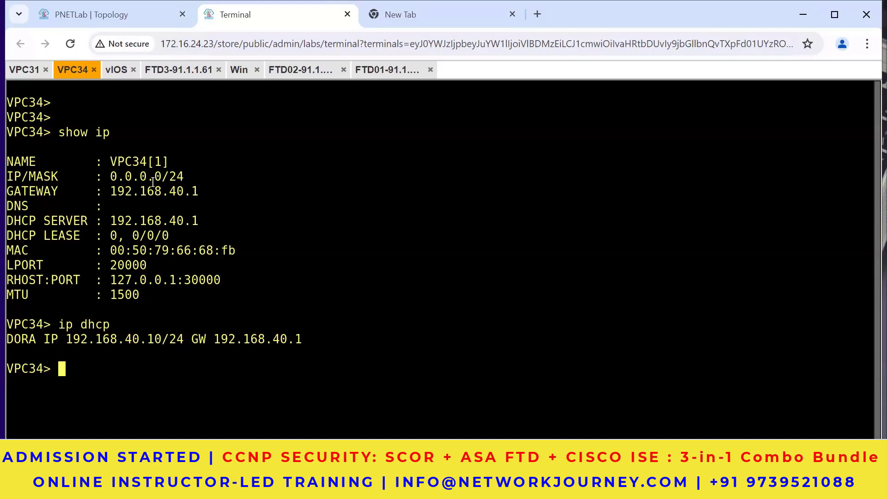
Step: Try to connect to the FTD01 console, which stays unreachable despite retries
{"action": "left_click", "coordinate": [126, 7]}
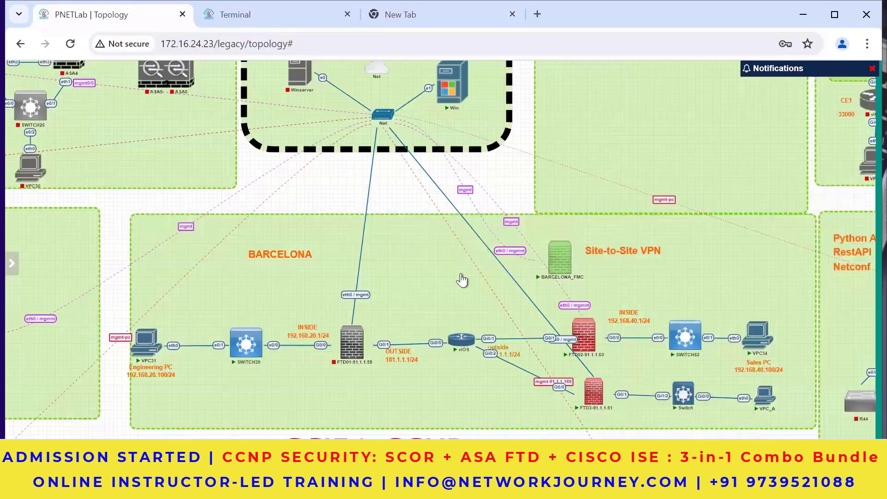
{"action": "mouse_move", "coordinate": [763, 347]}
{"action": "left_click", "coordinate": [284, 10]}
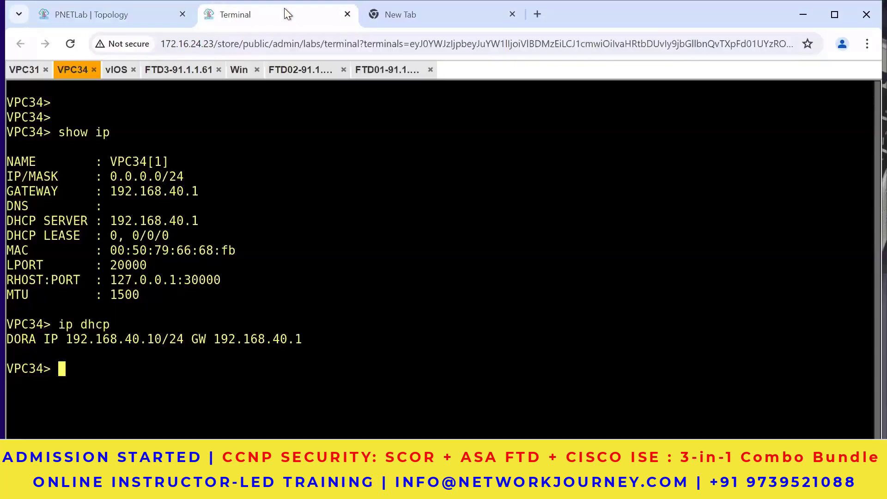
{"action": "left_click", "coordinate": [249, 76]}
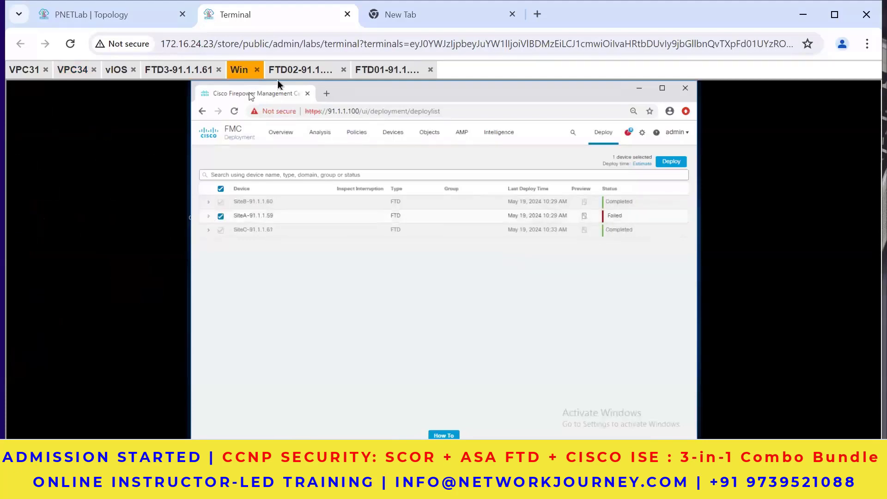
{"action": "left_click", "coordinate": [379, 79]}
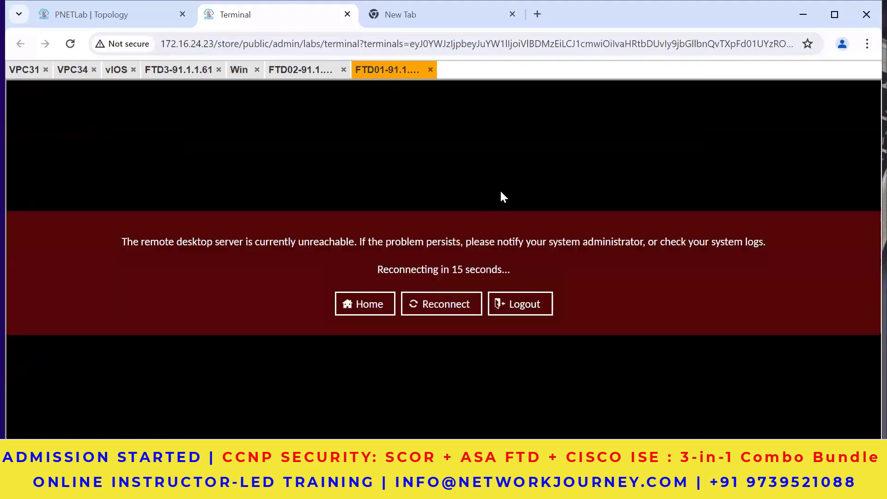
{"action": "left_click", "coordinate": [442, 303]}
{"action": "left_click", "coordinate": [443, 303]}
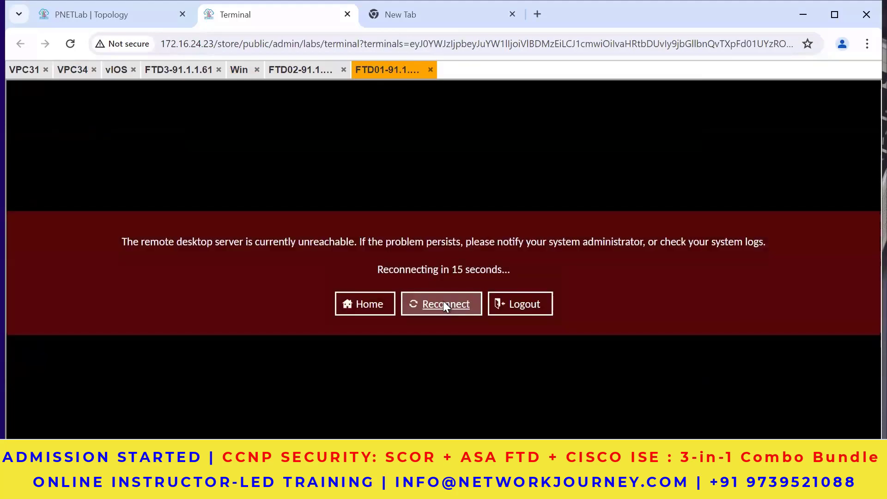
{"action": "left_click", "coordinate": [442, 303]}
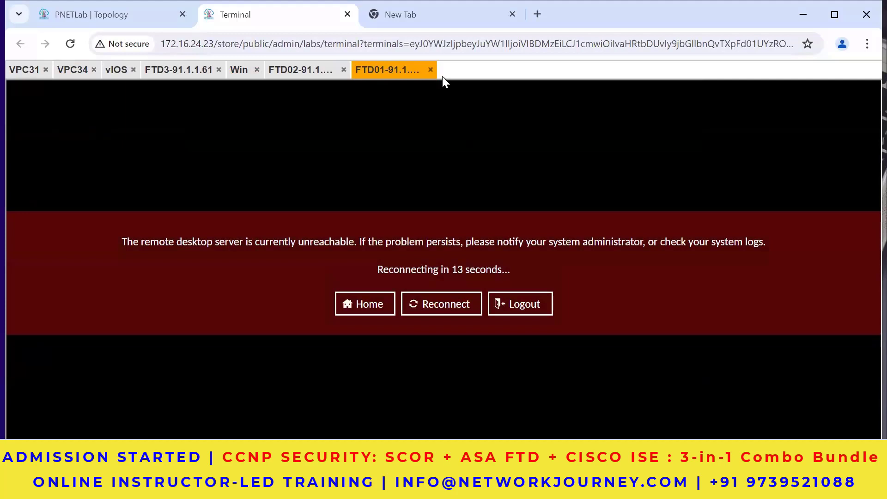
Step: Recheck the FTD01 console after FTD02 and close the dead FTD01 tab
{"action": "left_click", "coordinate": [318, 70]}
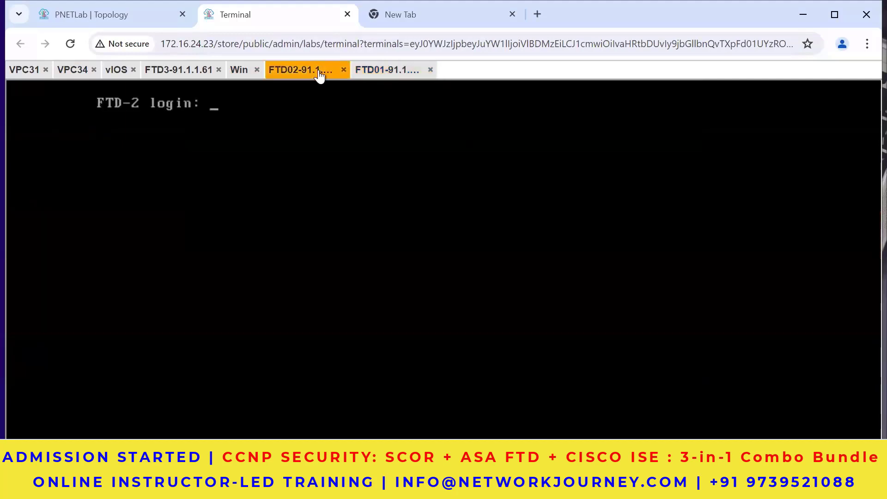
{"action": "left_click", "coordinate": [372, 74]}
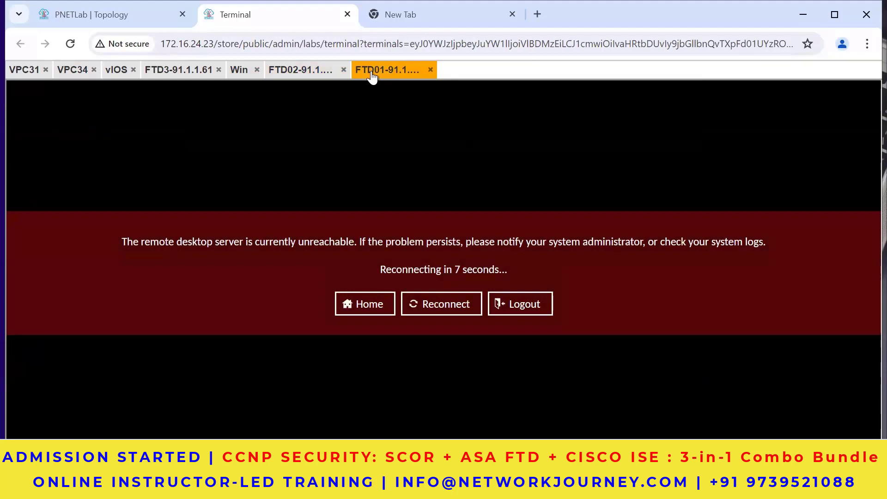
{"action": "left_click", "coordinate": [429, 301]}
{"action": "left_click", "coordinate": [430, 69]}
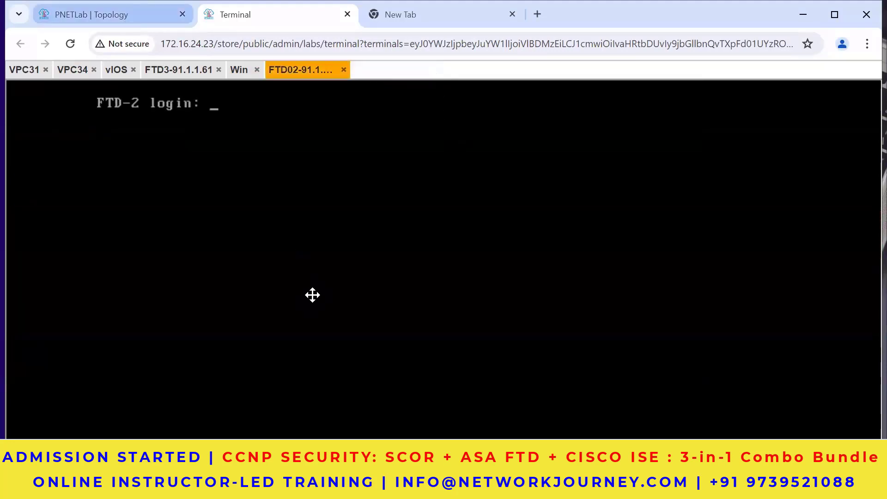
Step: Start the FTD01 node from the topology, open its booting console, then return to FMC
{"action": "key", "text": "ctrl+shift+Tab"}
{"action": "mouse_move", "coordinate": [328, 331]}
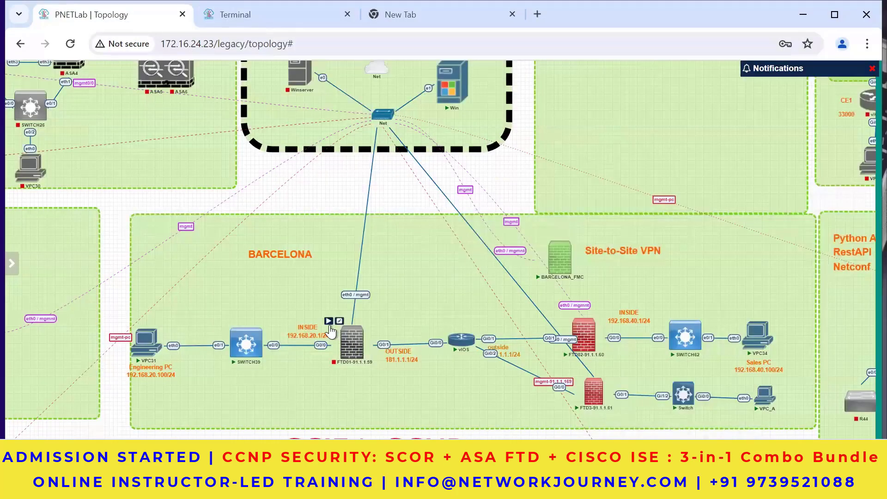
{"action": "left_click", "coordinate": [328, 322]}
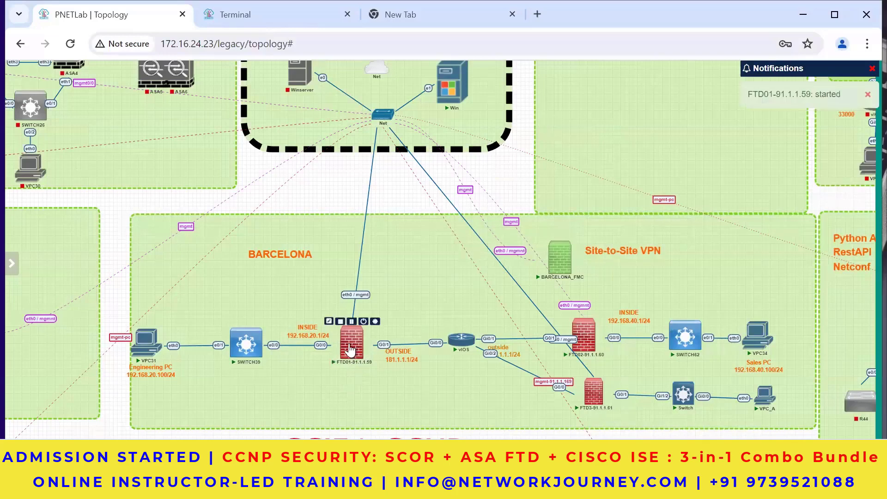
{"action": "left_click", "coordinate": [350, 350]}
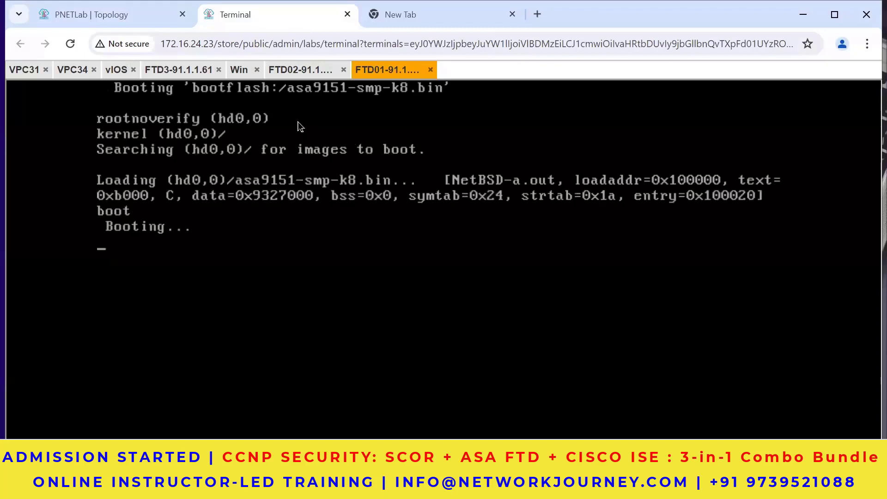
{"action": "left_click", "coordinate": [240, 74]}
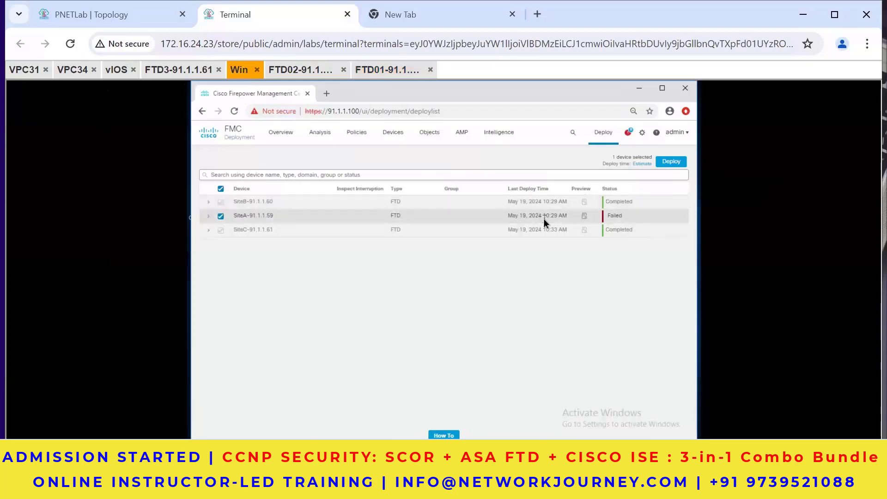
Step: Review SiteA's pending changes and its failed deployment transcript in Deployment History
{"action": "left_click", "coordinate": [585, 217]}
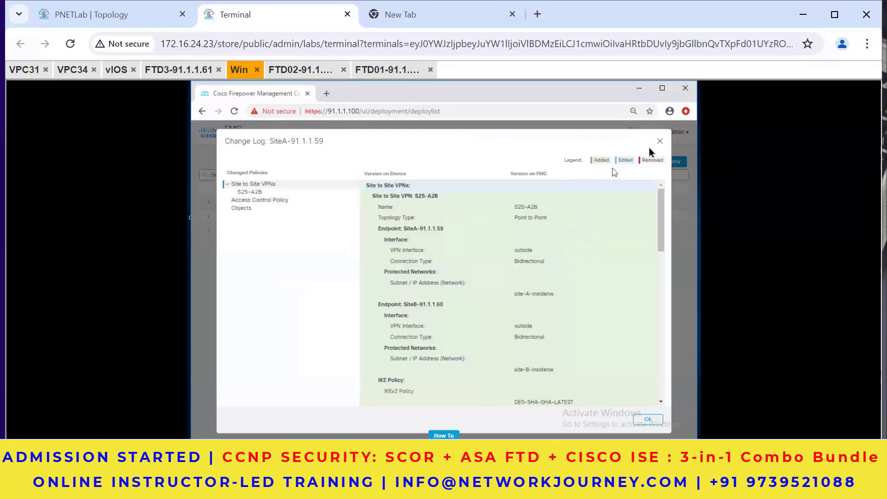
{"action": "left_click", "coordinate": [661, 144]}
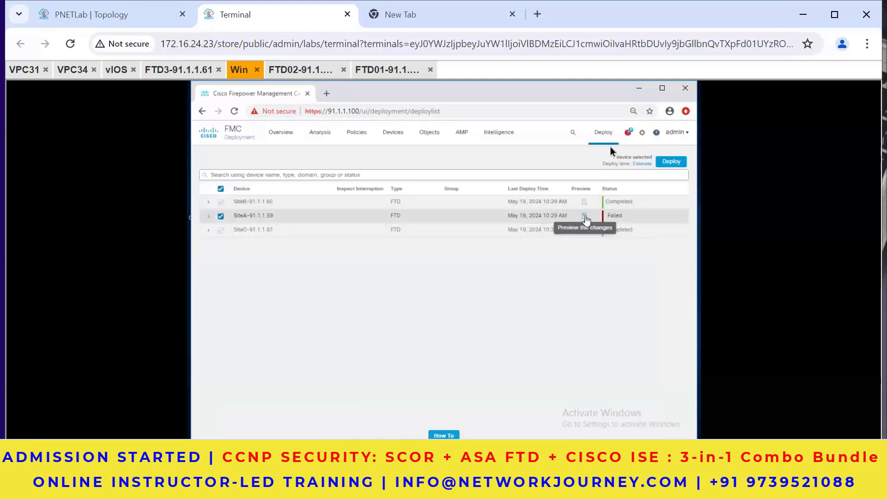
{"action": "left_click", "coordinate": [603, 134]}
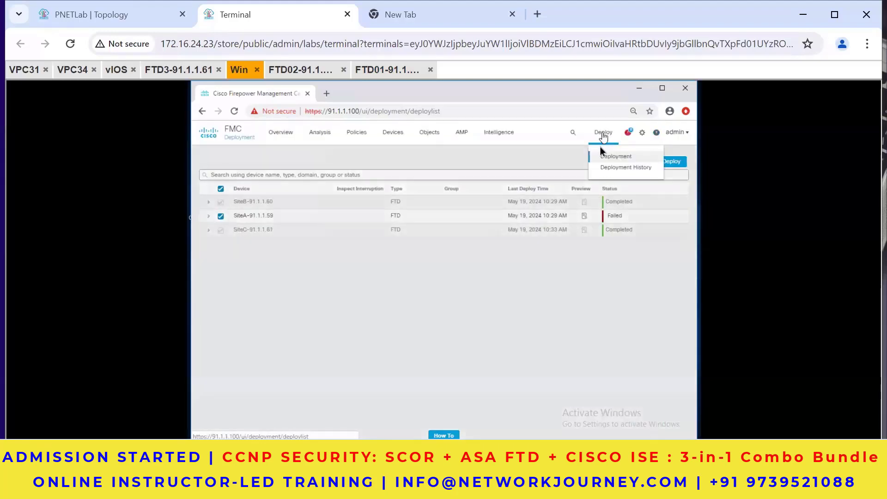
{"action": "left_click", "coordinate": [601, 169]}
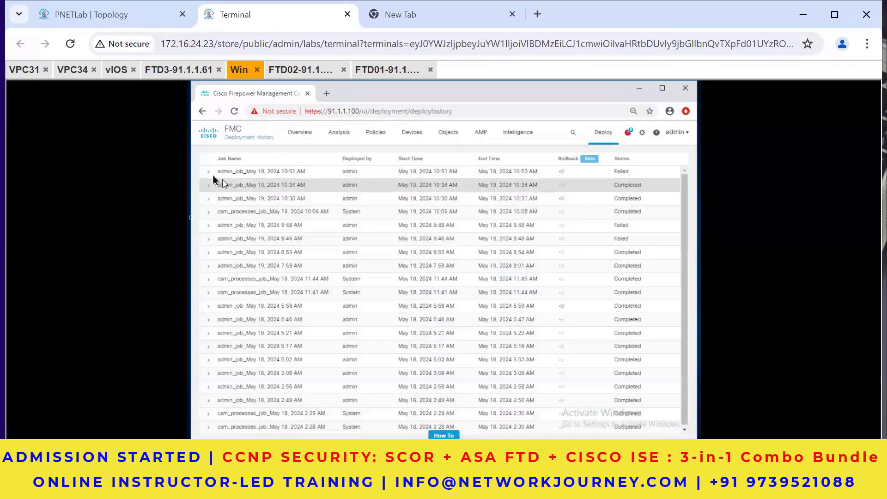
{"action": "left_click", "coordinate": [205, 173]}
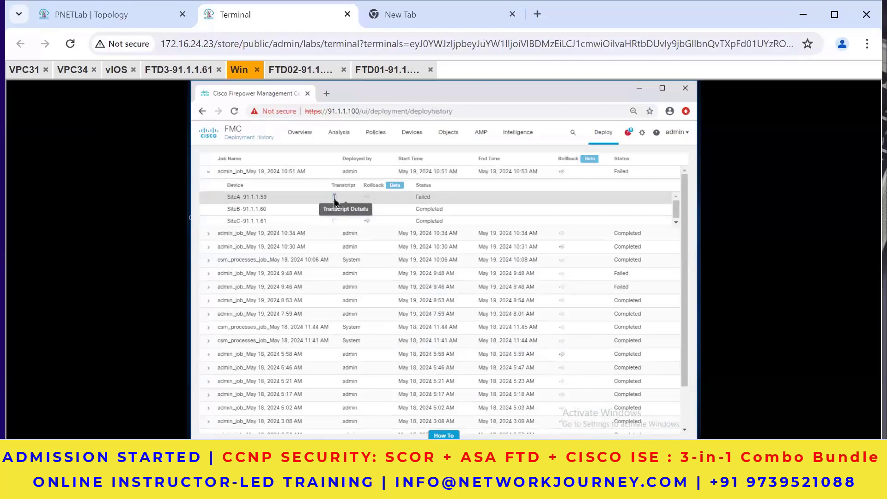
{"action": "left_click", "coordinate": [334, 201]}
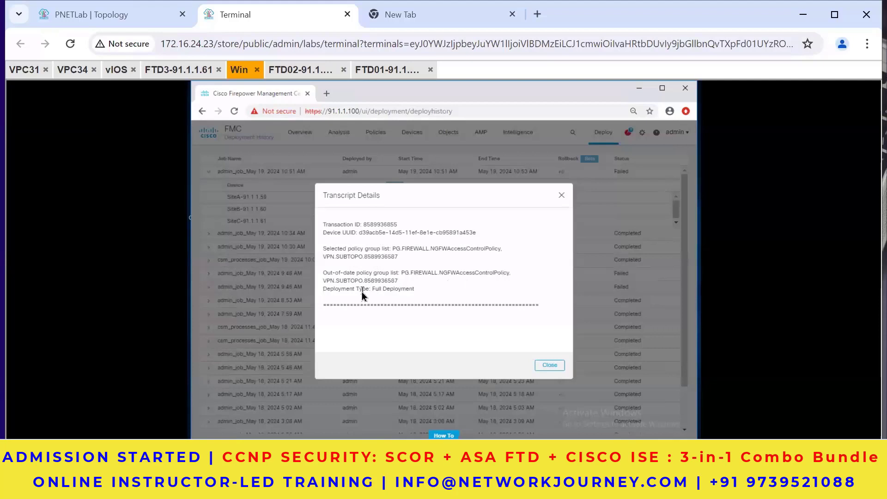
{"action": "left_click", "coordinate": [543, 365]}
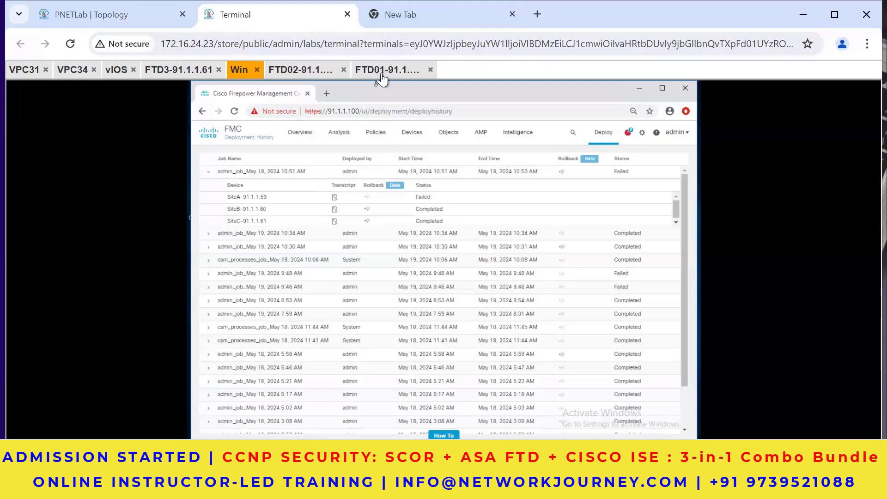
Step: Check FTD01's boot progress, then open FMC's Device Management list
{"action": "left_click", "coordinate": [381, 74]}
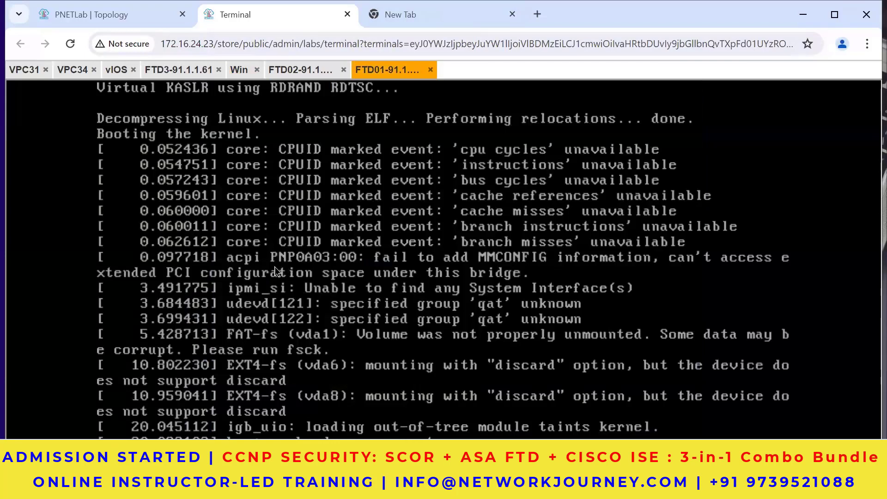
{"action": "left_click", "coordinate": [239, 70]}
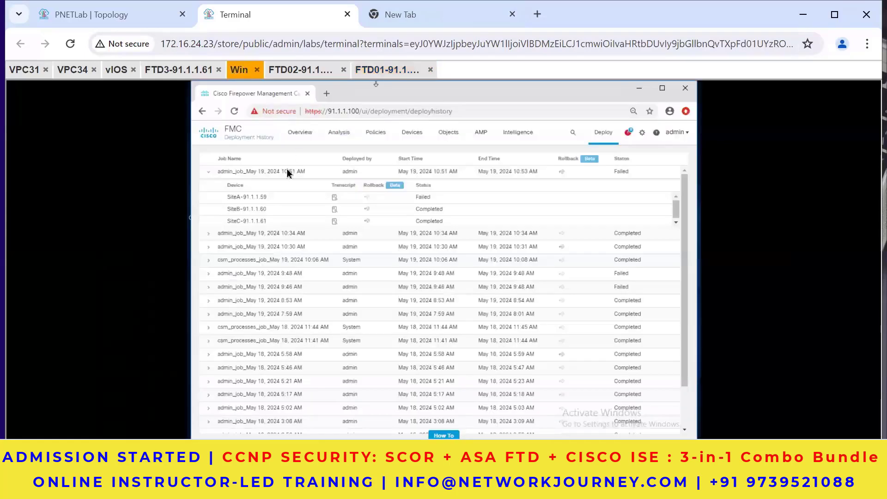
{"action": "left_click", "coordinate": [209, 172]}
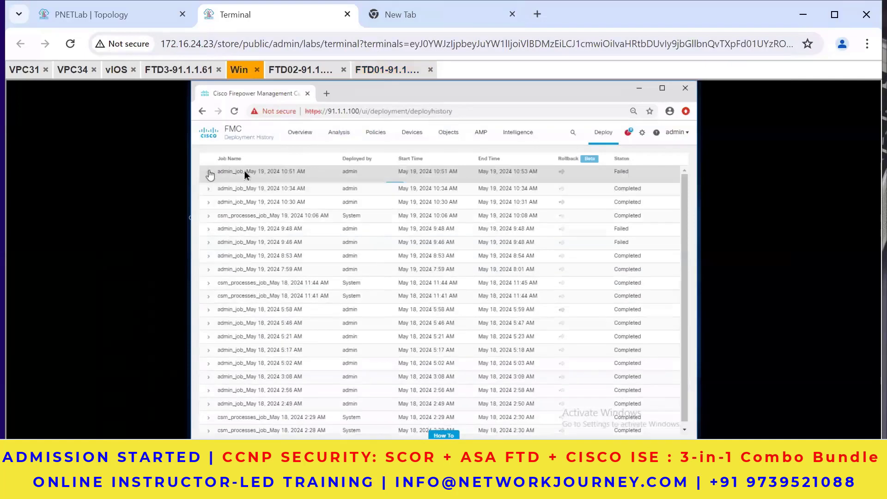
{"action": "left_click", "coordinate": [411, 135]}
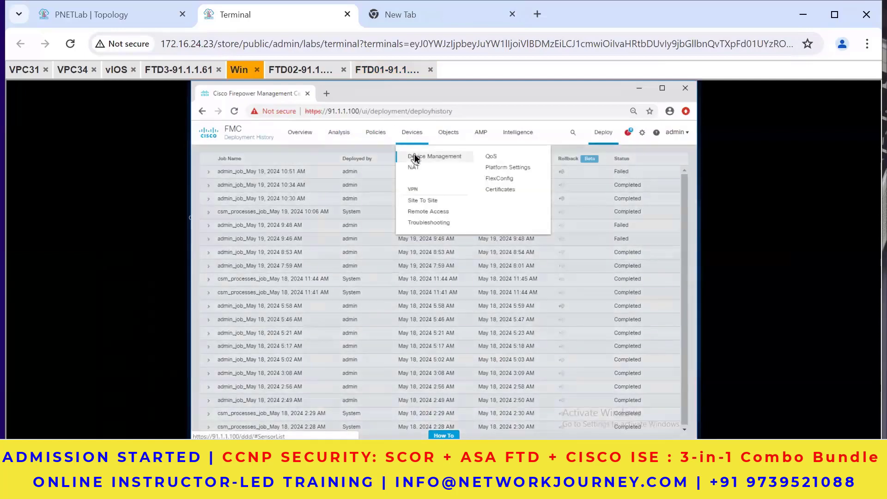
{"action": "left_click", "coordinate": [415, 158]}
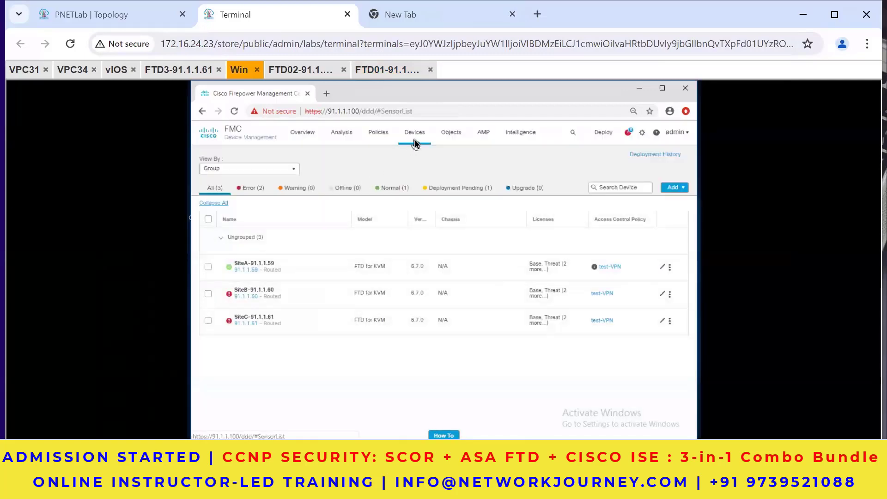
Step: Expand S2S-A2B in the Site To Site list and check its tunnel status, which fails
{"action": "mouse_move", "coordinate": [414, 140]}
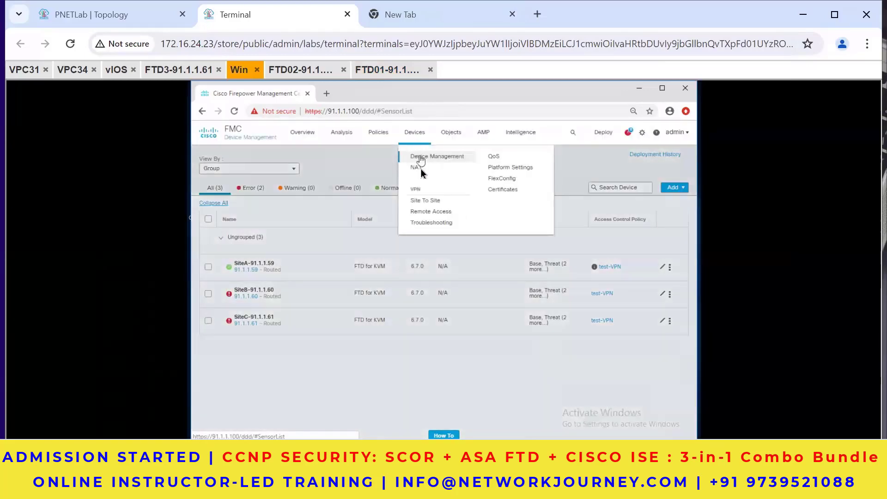
{"action": "left_click", "coordinate": [421, 200]}
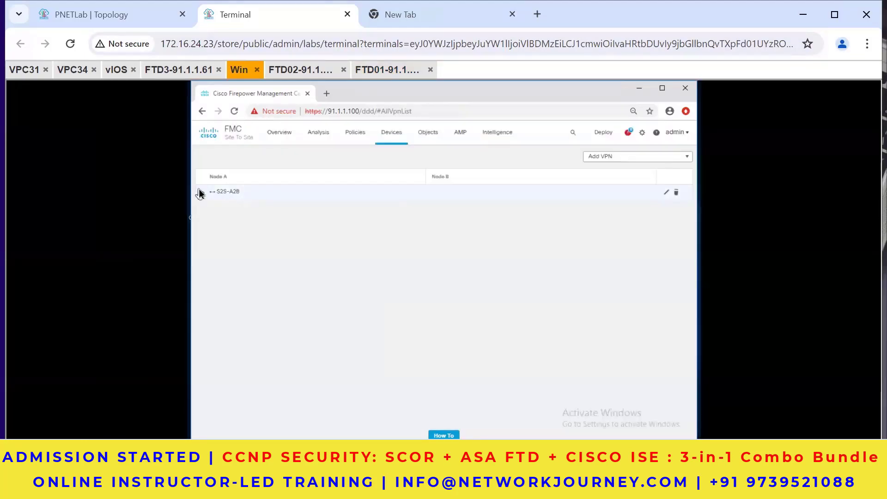
{"action": "left_click", "coordinate": [201, 192]}
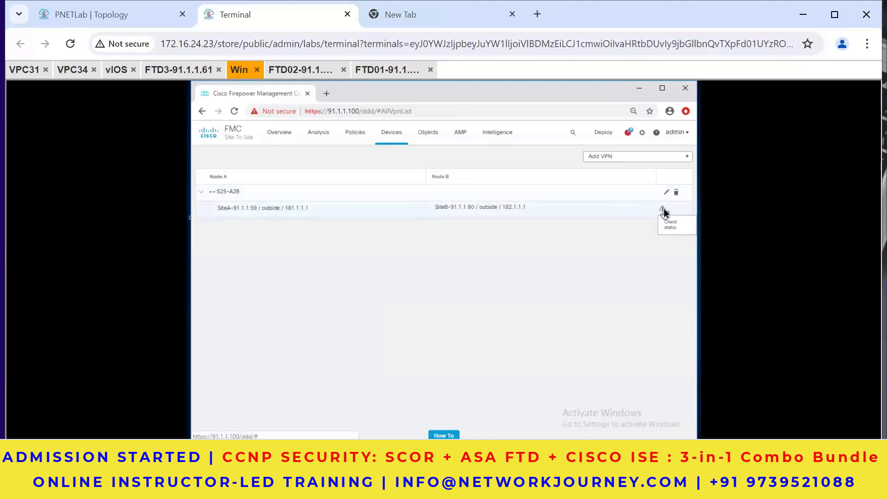
{"action": "left_click", "coordinate": [663, 211]}
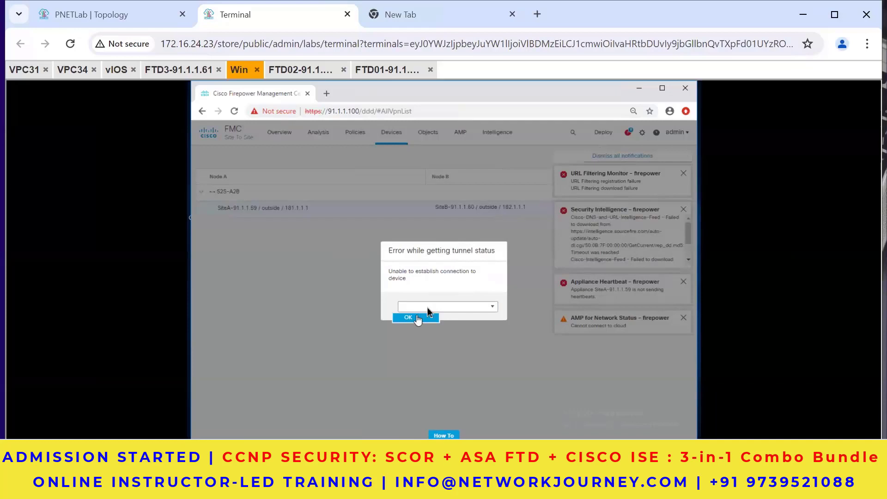
{"action": "left_click", "coordinate": [415, 317]}
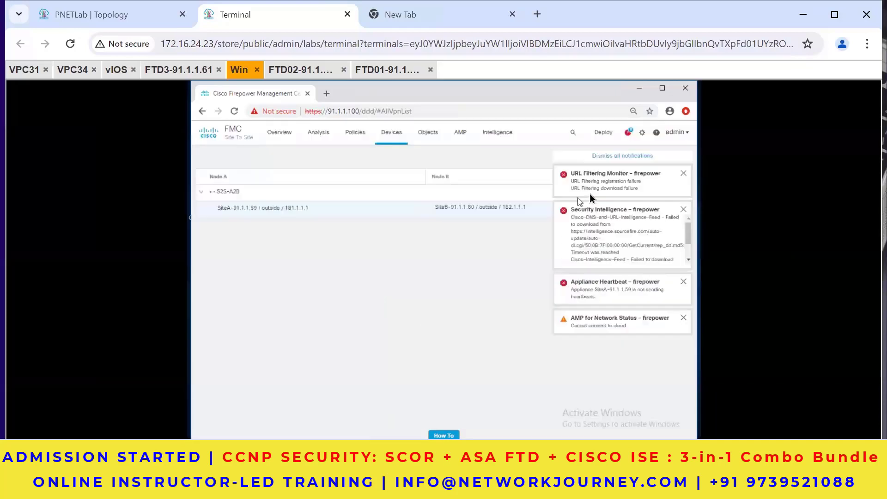
{"action": "left_click", "coordinate": [615, 156]}
Step: Log in to the FTD-1 console as admin
{"action": "left_click", "coordinate": [325, 73]}
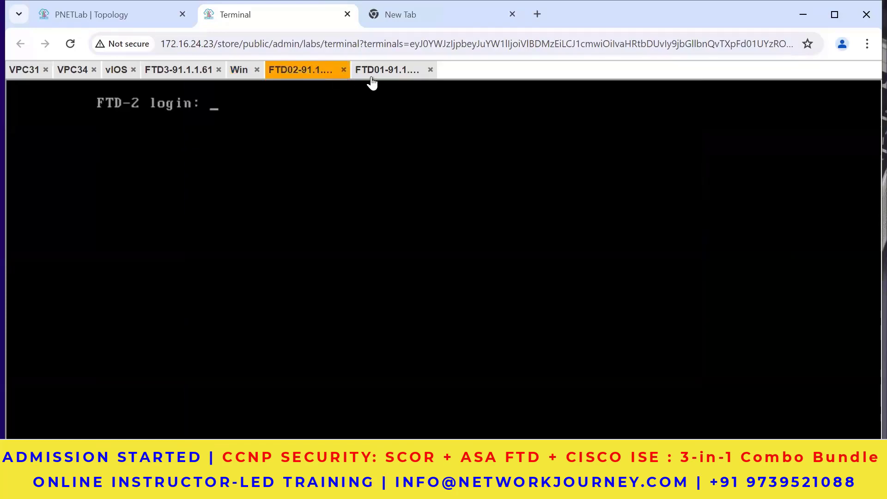
{"action": "left_click", "coordinate": [398, 72]}
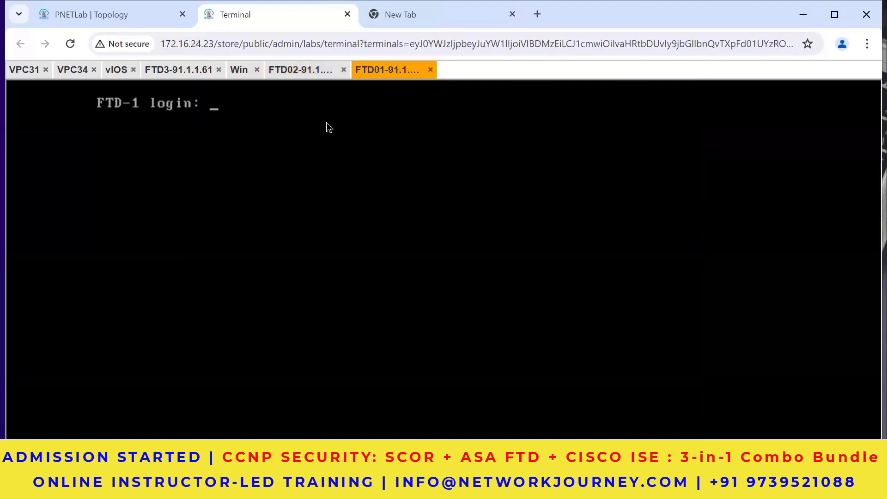
{"action": "key", "text": "Return"}
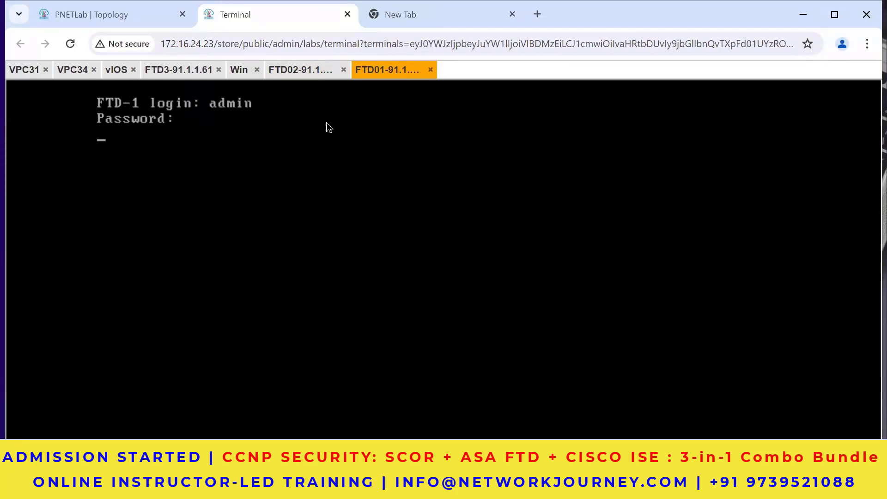
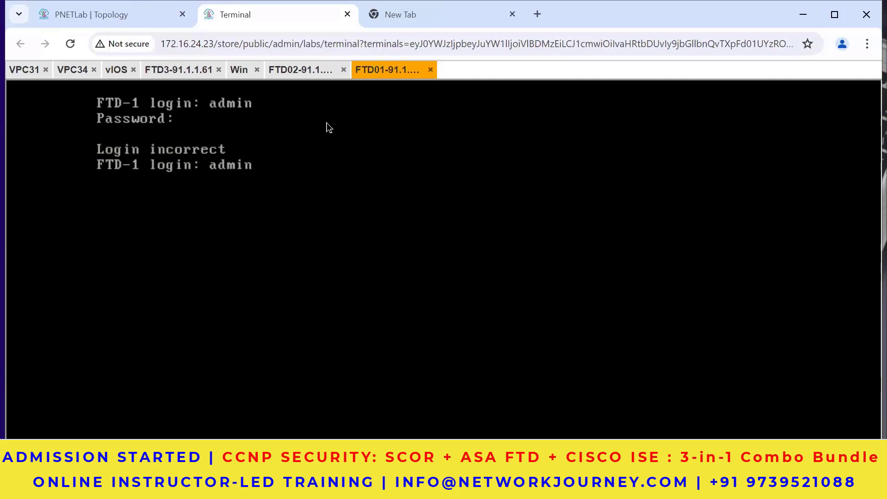
{"action": "key", "text": "Return"}
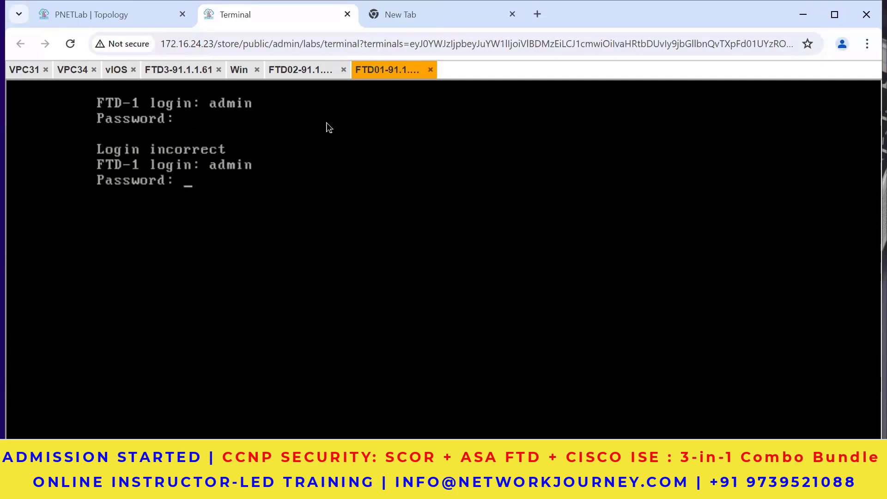
{"action": "key", "text": "Return"}
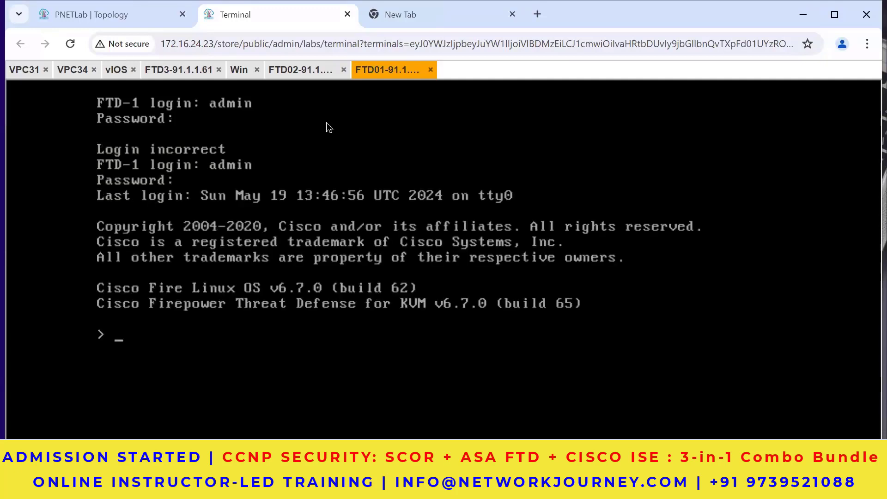
{"action": "key", "text": "Return"}
{"action": "key", "text": "Return"}
{"action": "key", "text": "Return"}
Step: Run 'show network' (management IP 91.1.1.59) and 'show isakmp sa', showing no IKEv1 SAs
{"action": "type", "text": "show network"}
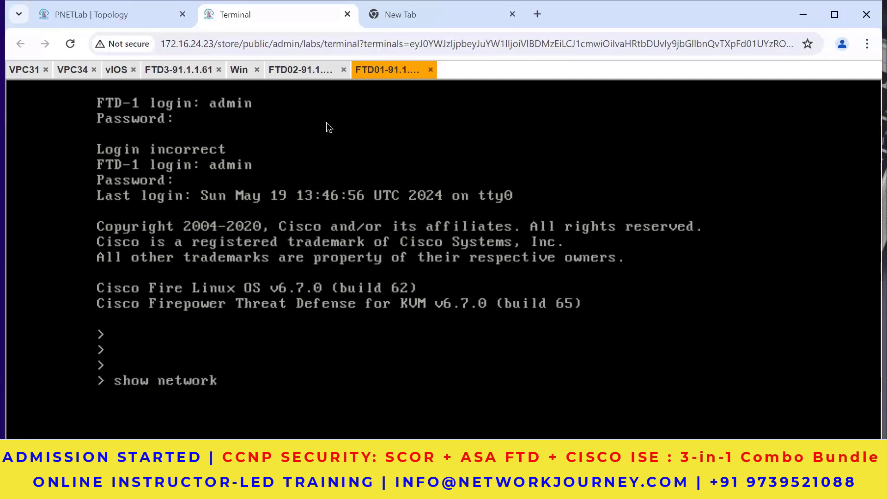
{"action": "key", "text": "Return"}
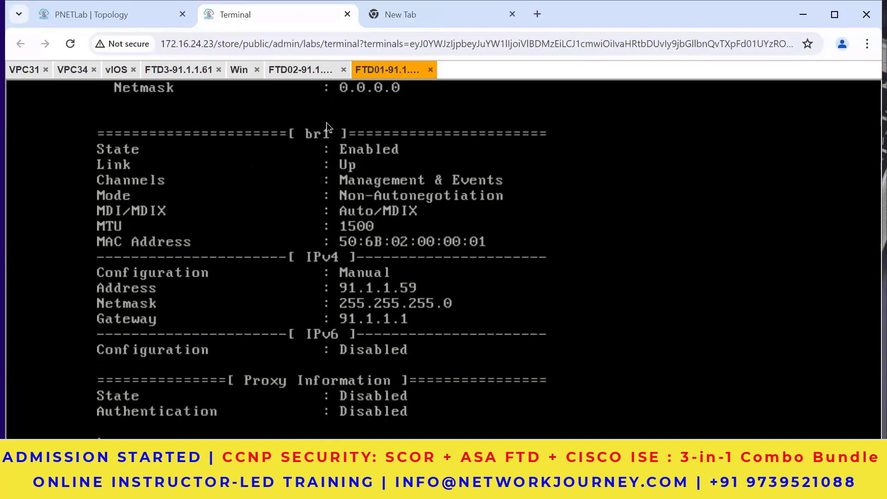
{"action": "key", "text": "Return"}
{"action": "type", "text": "show isakmp sa"}
{"action": "key", "text": "Return"}
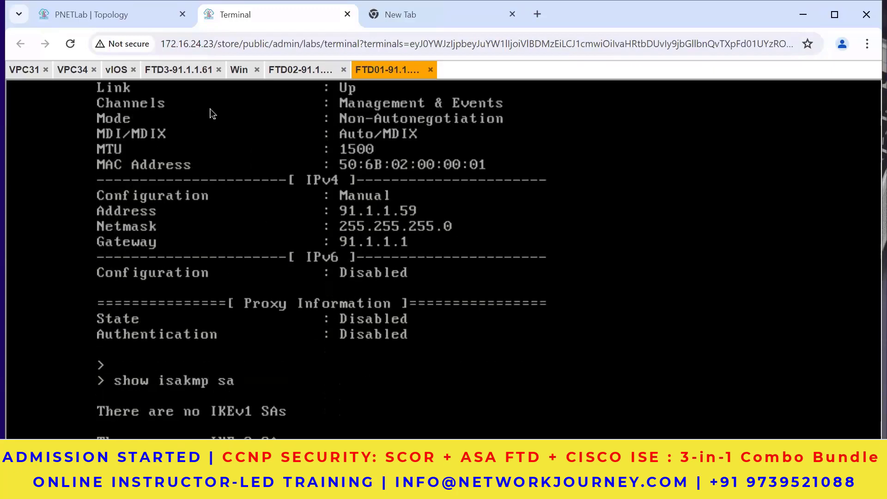
{"action": "left_click", "coordinate": [238, 71]}
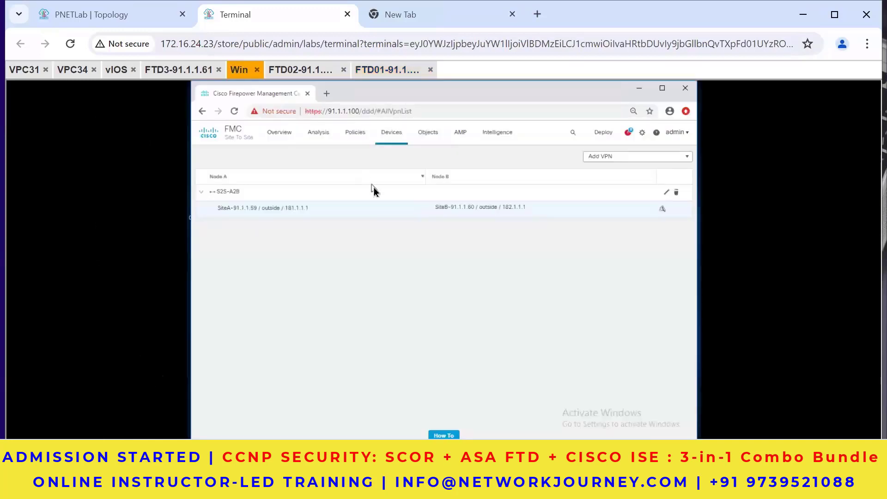
Step: Deploy to SiteA-91.1.1.59 and see the 10:56 AM job in progress in Deployment History
{"action": "left_click", "coordinate": [614, 144]}
{"action": "left_click", "coordinate": [613, 157]}
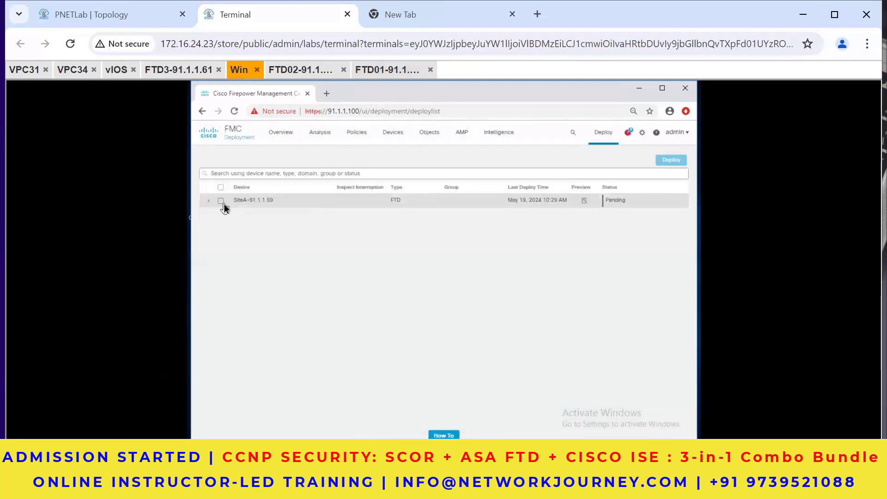
{"action": "left_click", "coordinate": [220, 202]}
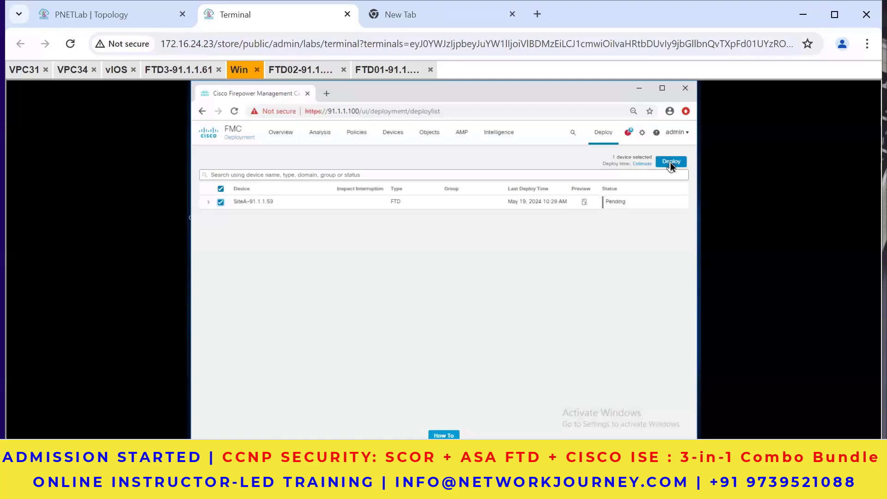
{"action": "left_click", "coordinate": [670, 163]}
{"action": "left_click", "coordinate": [487, 305]}
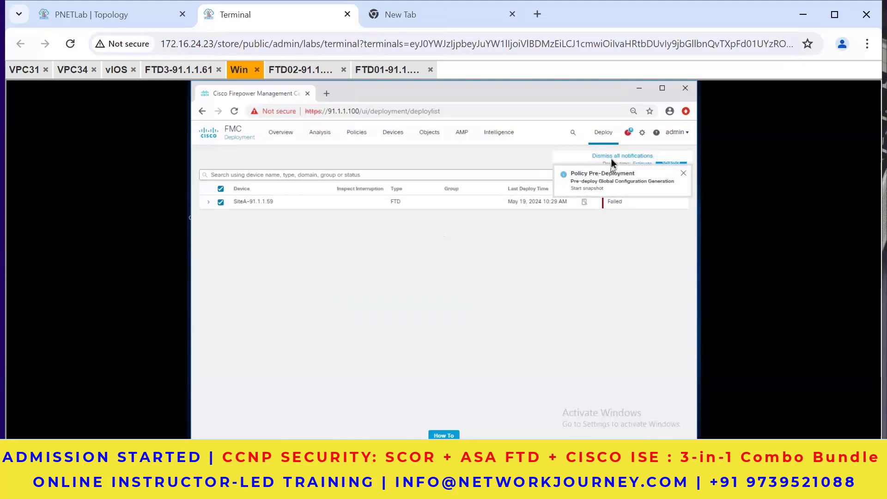
{"action": "left_click", "coordinate": [612, 157]}
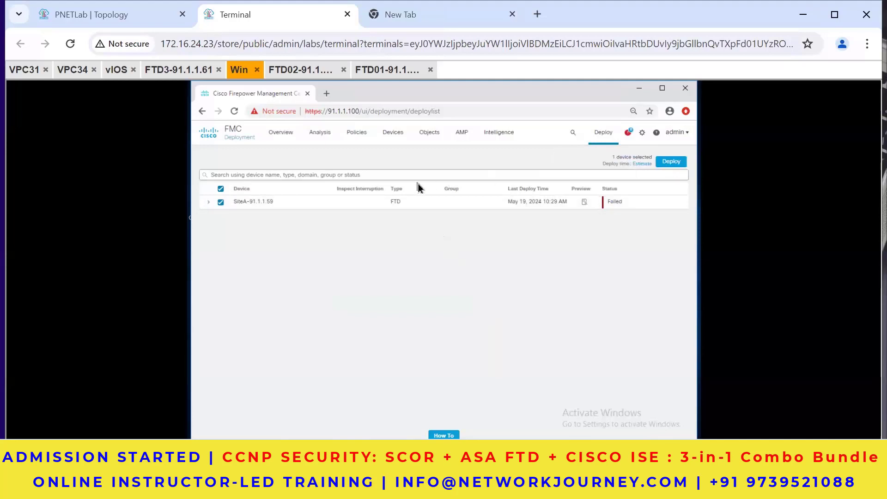
{"action": "left_click", "coordinate": [600, 145]}
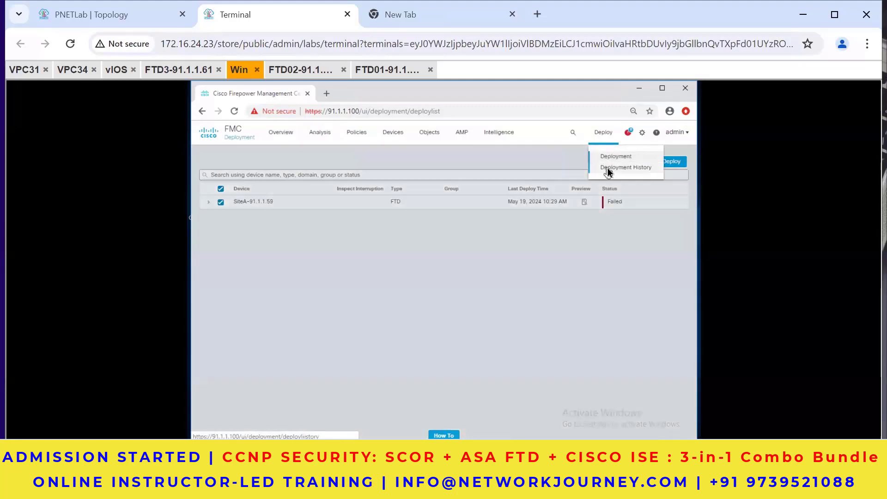
{"action": "left_click", "coordinate": [607, 170]}
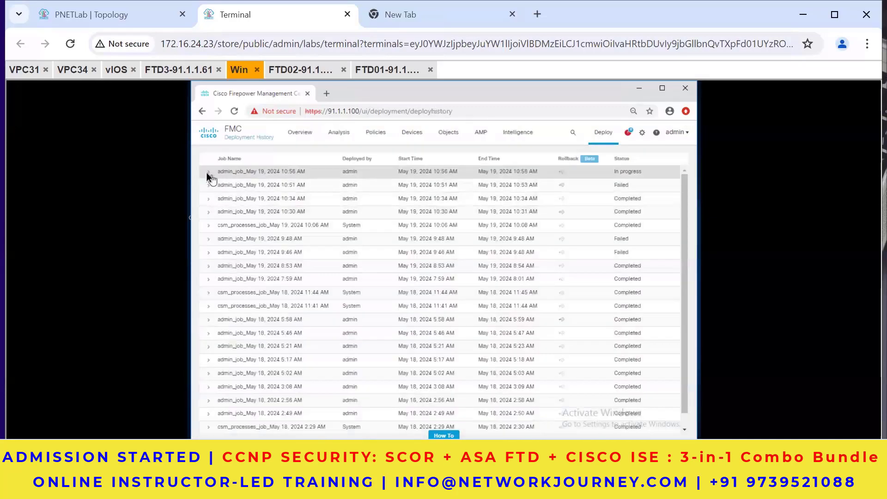
Step: Inspect the 10:56 AM job's device details and per-device deployment results
{"action": "left_click", "coordinate": [207, 172]}
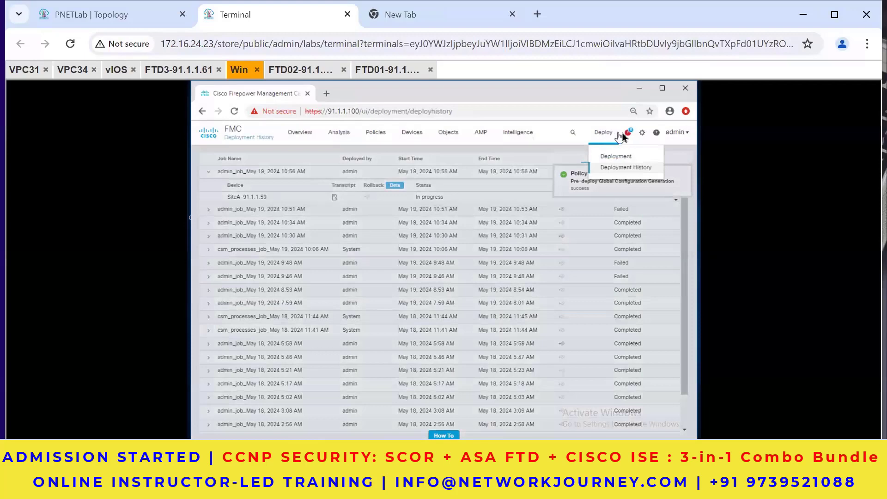
{"action": "left_click", "coordinate": [628, 133]}
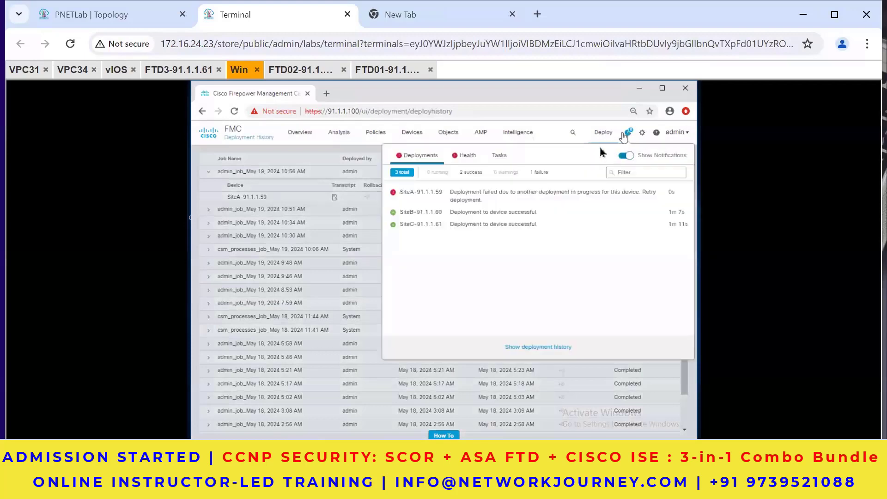
{"action": "left_click", "coordinate": [571, 169]}
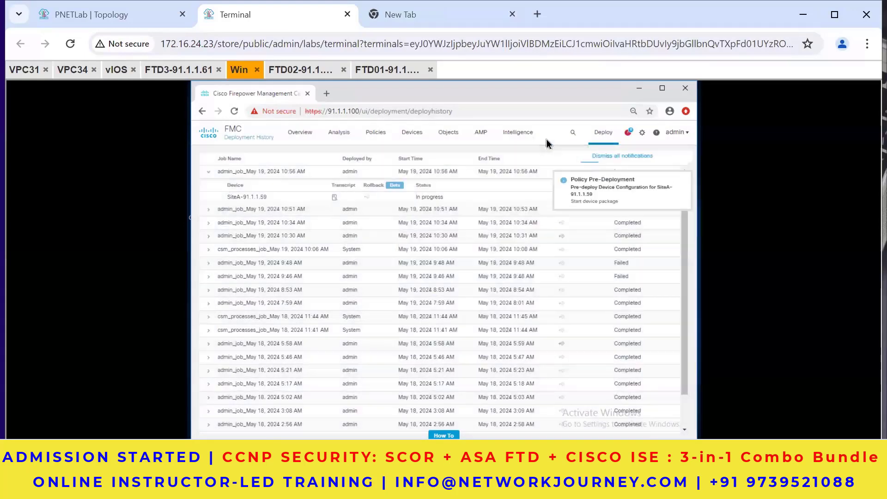
{"action": "left_click", "coordinate": [603, 157]}
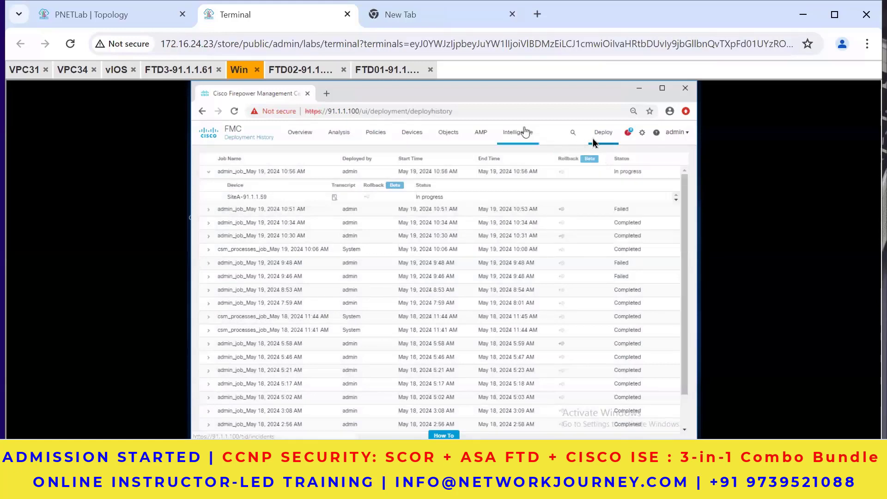
Step: Open Device Management and view SiteA's policy deployment still running in Tasks
{"action": "left_click", "coordinate": [407, 138]}
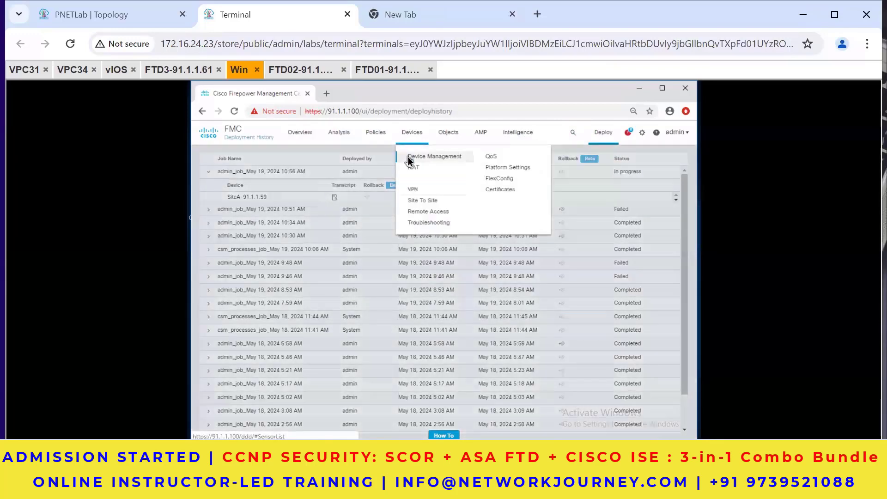
{"action": "left_click", "coordinate": [408, 158]}
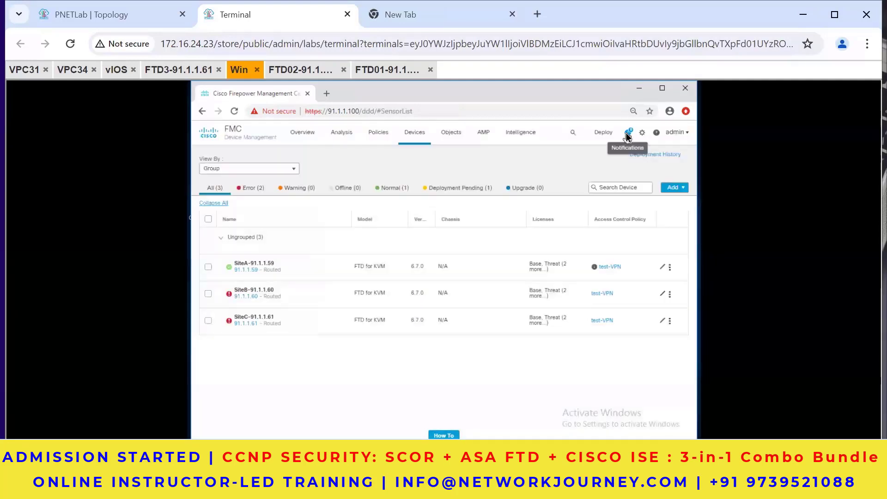
{"action": "left_click", "coordinate": [628, 134]}
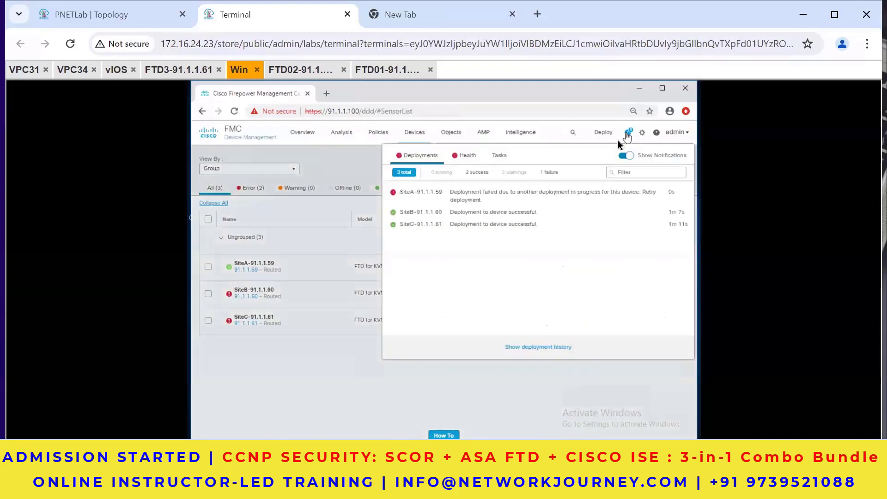
{"action": "left_click", "coordinate": [492, 157]}
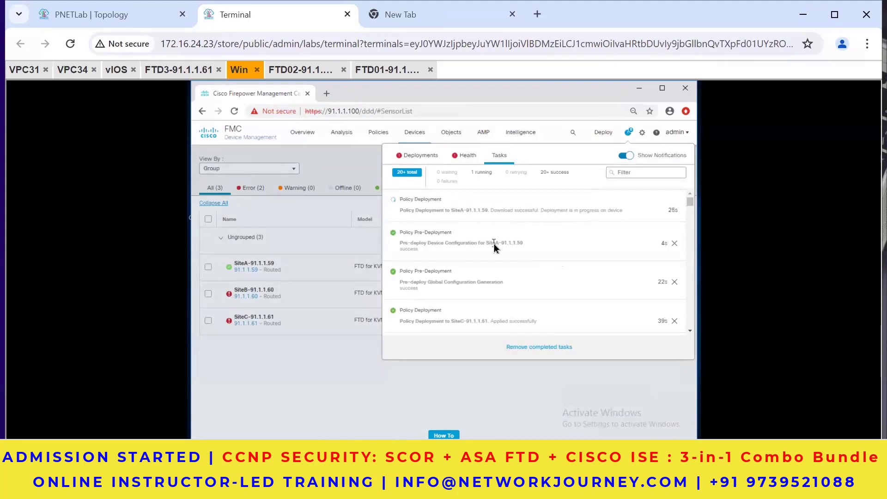
{"action": "left_click", "coordinate": [603, 134]}
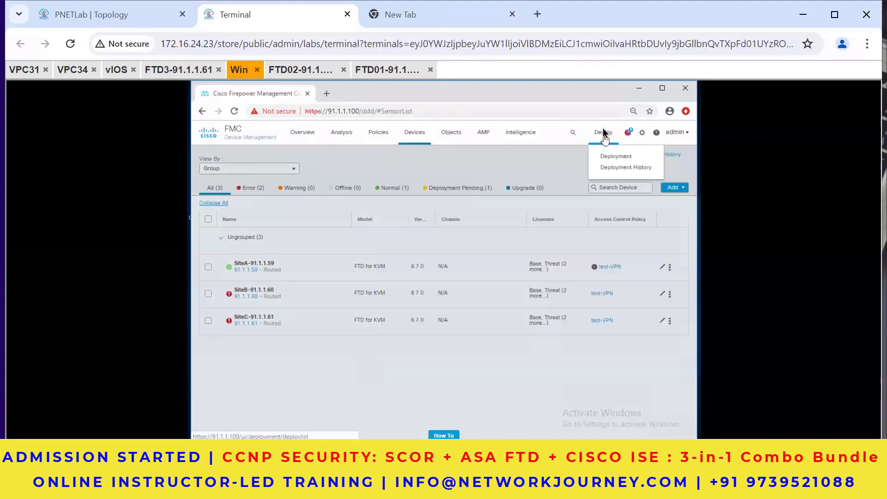
Step: Confirm SiteA's test-VPN and S2S-A2B deployment completed, then switch to the FTD01 console
{"action": "left_click", "coordinate": [608, 157]}
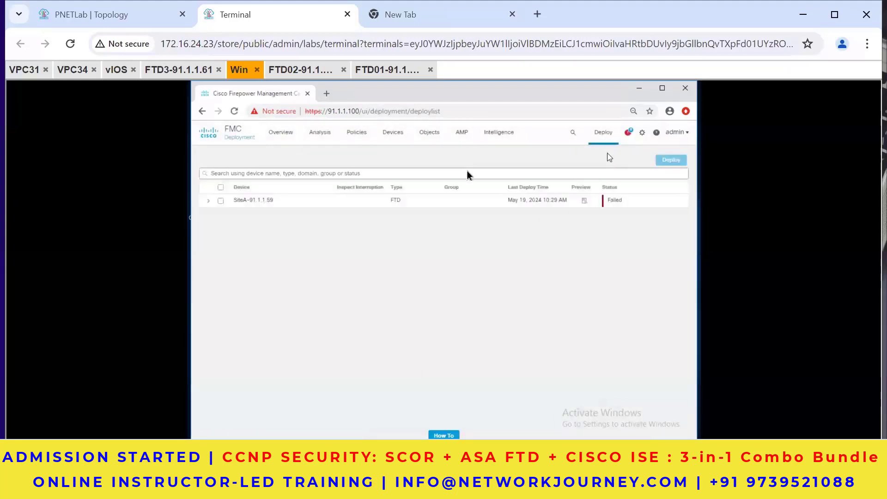
{"action": "left_click", "coordinate": [206, 202]}
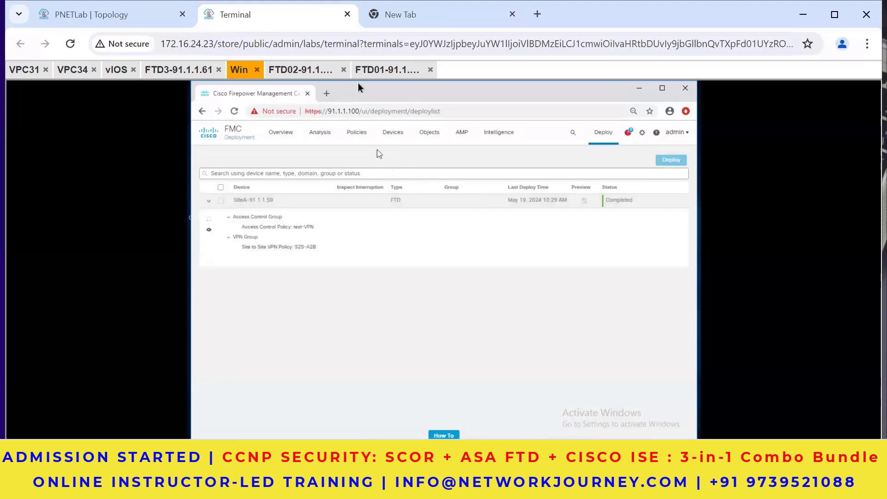
{"action": "left_click", "coordinate": [377, 72]}
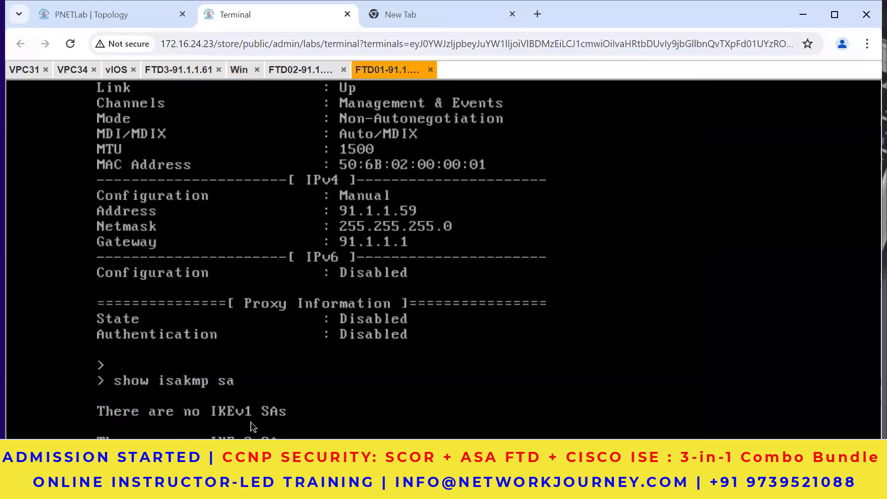
Step: Review FTD01's ISAKMP output showing no IKEv1 or IKEv2 SAs, then return to FMC
{"action": "scroll", "coordinate": [253, 426], "scroll_direction": "down", "scroll_amount": 3}
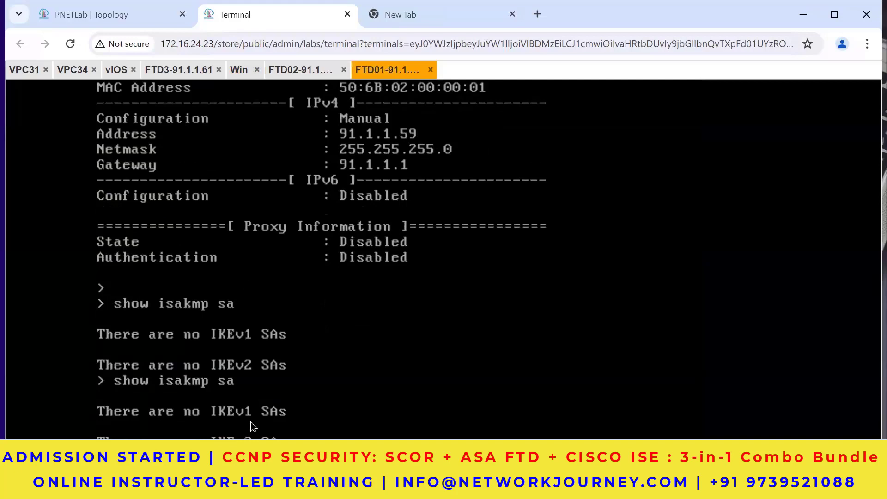
{"action": "scroll", "coordinate": [253, 426], "scroll_direction": "down", "scroll_amount": 3}
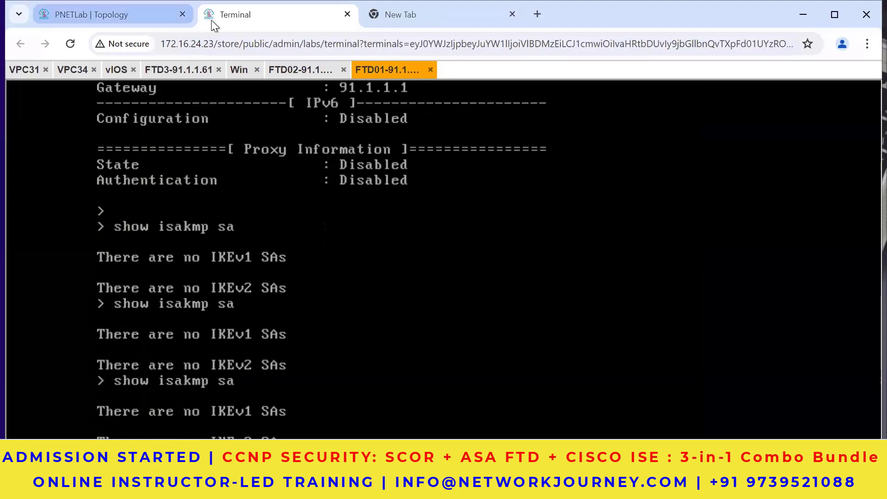
{"action": "mouse_move", "coordinate": [212, 22]}
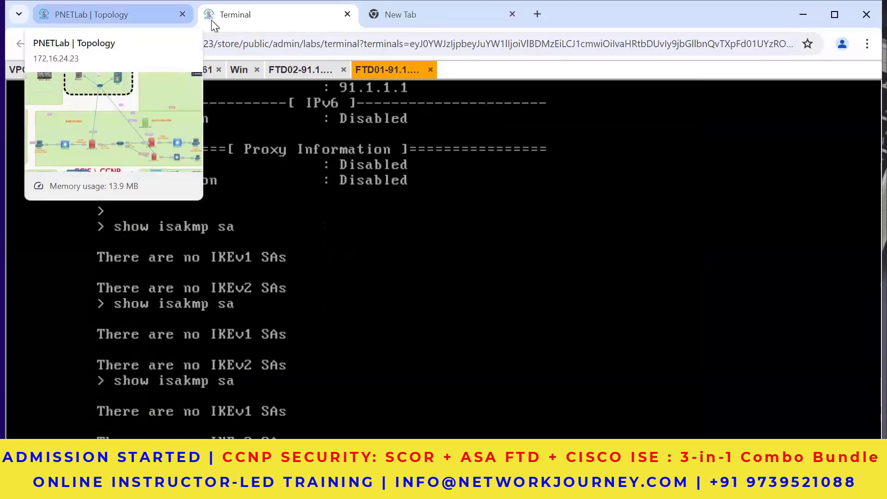
{"action": "left_click", "coordinate": [240, 70]}
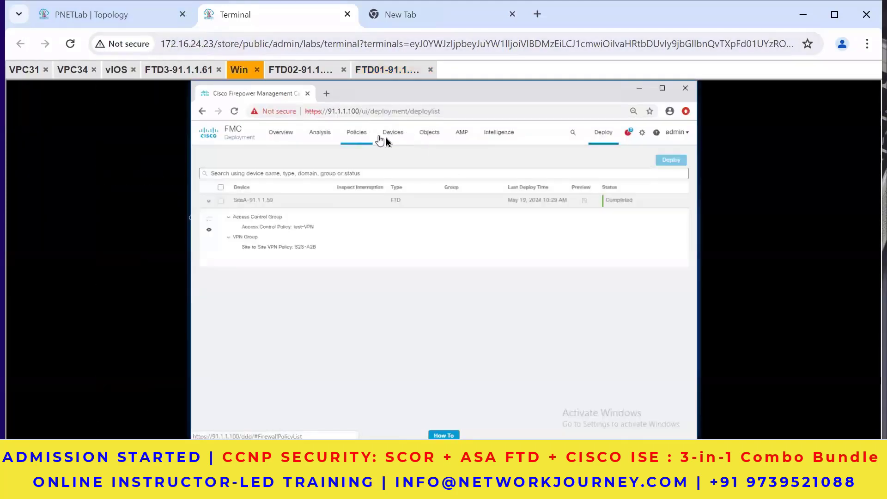
Step: Check S2S-A2B tunnel status between SiteA and SiteB, which reports no IPsec SAs or sessions
{"action": "mouse_move", "coordinate": [388, 138]}
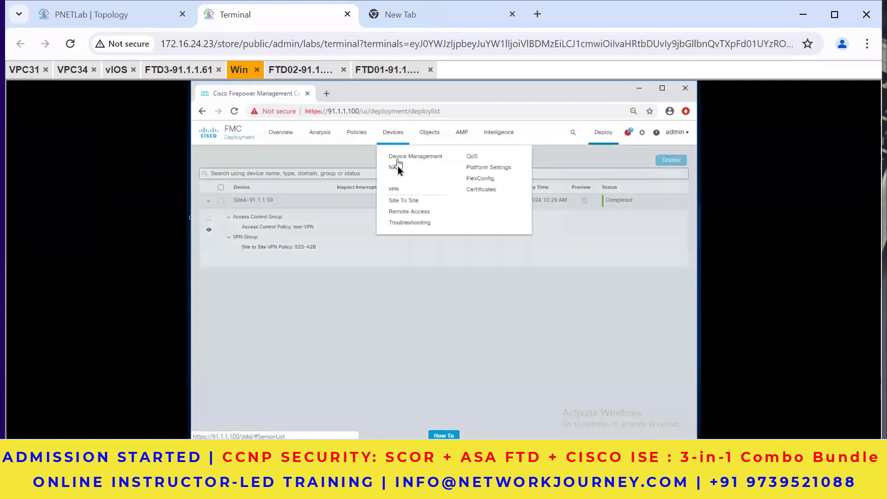
{"action": "left_click", "coordinate": [396, 200]}
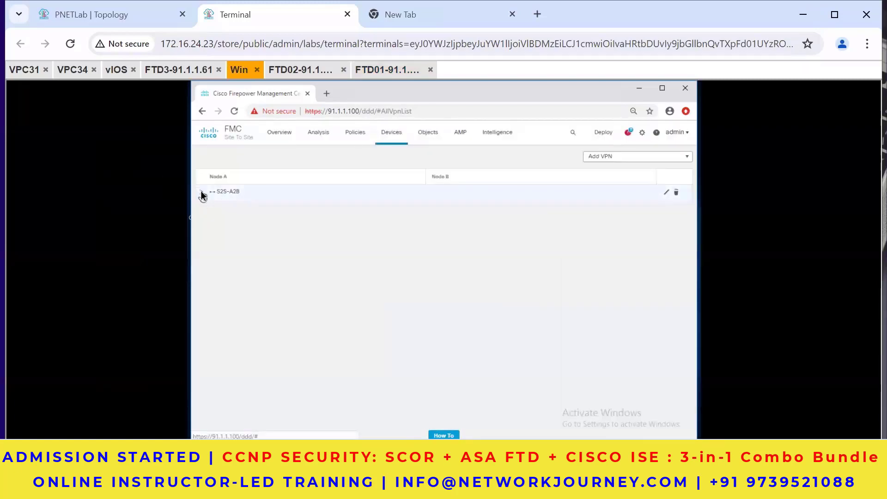
{"action": "left_click", "coordinate": [201, 192]}
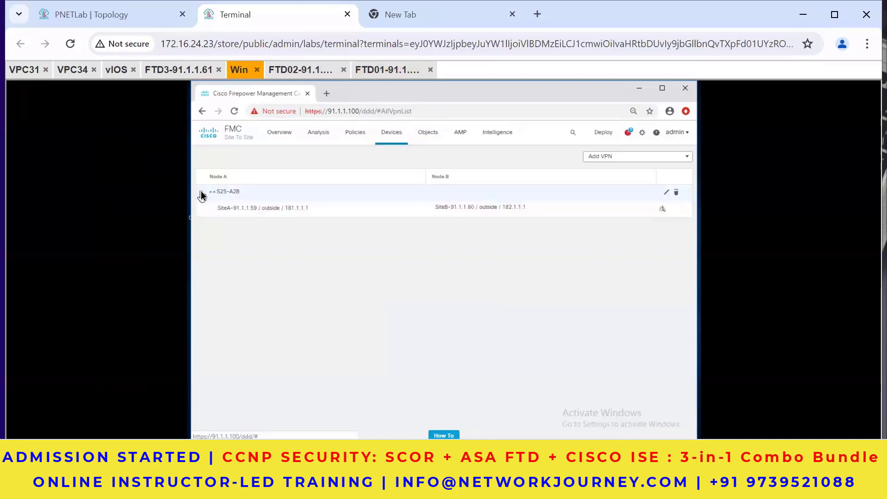
{"action": "left_click", "coordinate": [662, 212]}
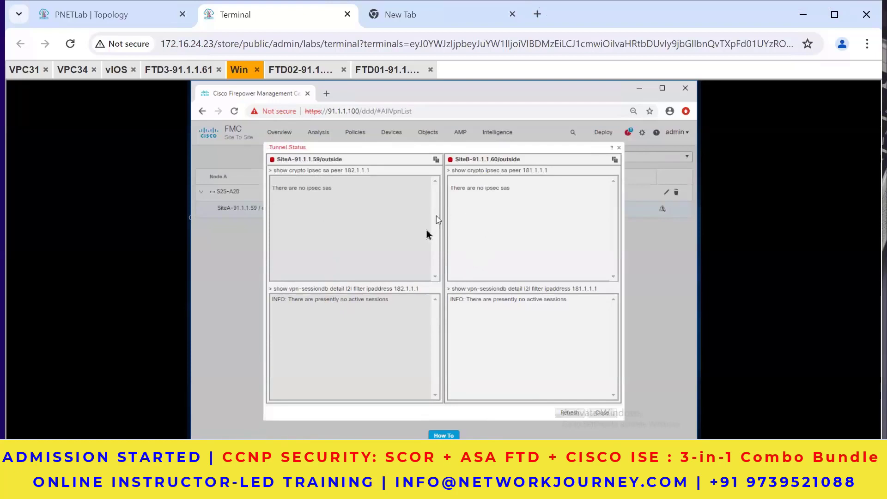
{"action": "left_click", "coordinate": [619, 149]}
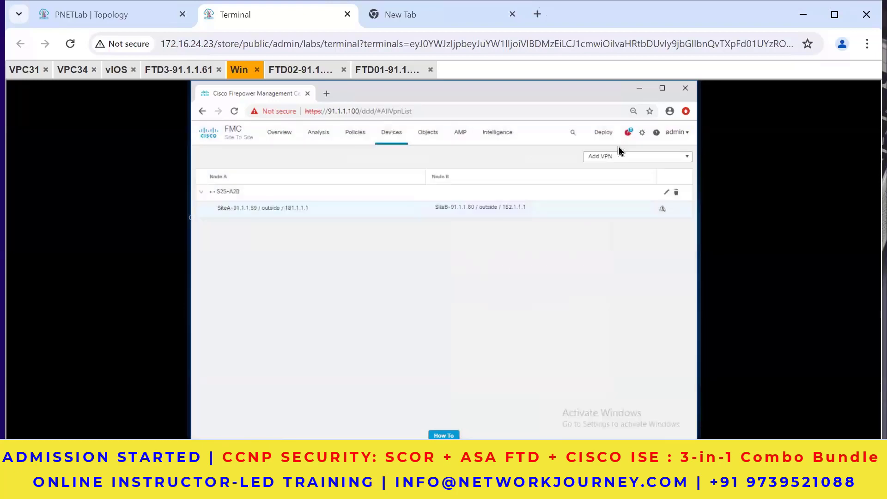
Step: Ping 192.168.40.10 from VPC31, then review FTD01's UP-ACTIVE IKEv2 SA output
{"action": "left_click", "coordinate": [35, 70]}
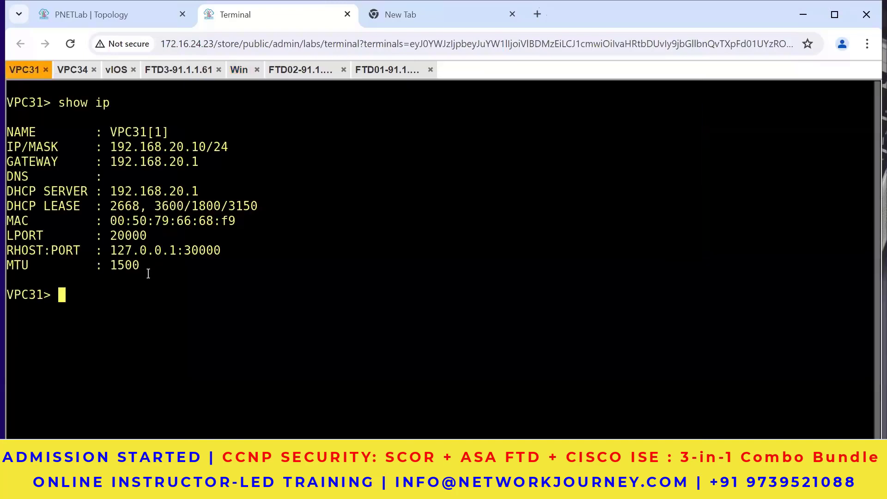
{"action": "type", "text": "ping 192.1"}
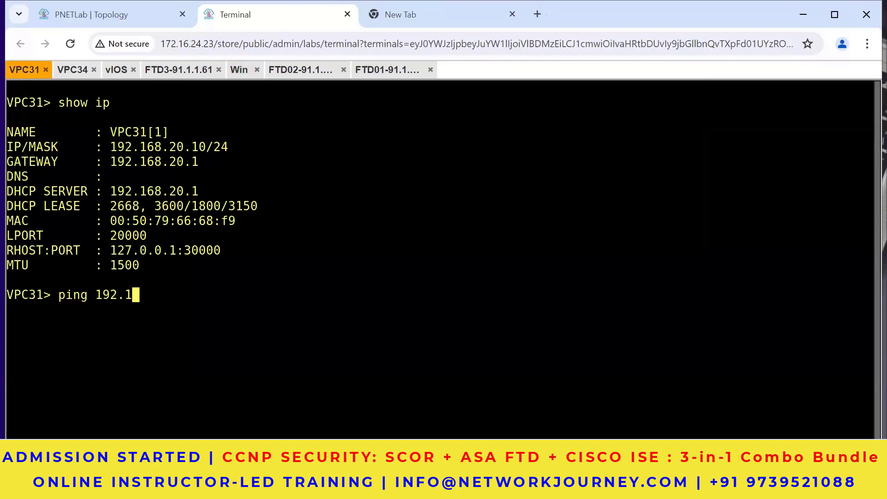
{"action": "type", "text": "68.40.10"}
{"action": "key", "text": "Return"}
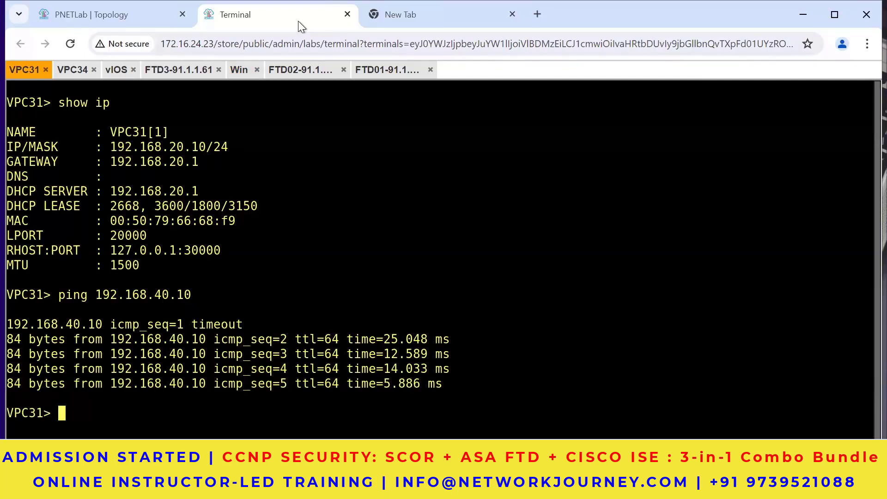
{"action": "left_click", "coordinate": [380, 72]}
{"action": "scroll", "coordinate": [304, 279], "scroll_direction": "down", "scroll_amount": 5}
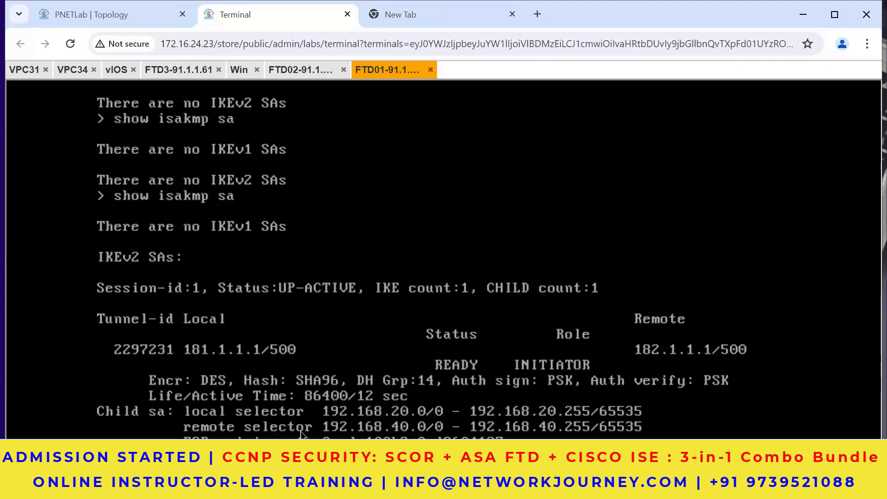
Step: Check the S2S-A2B tunnel status in FMC, showing active IKEv2 LAN-to-LAN sessions per site
{"action": "left_click", "coordinate": [238, 70]}
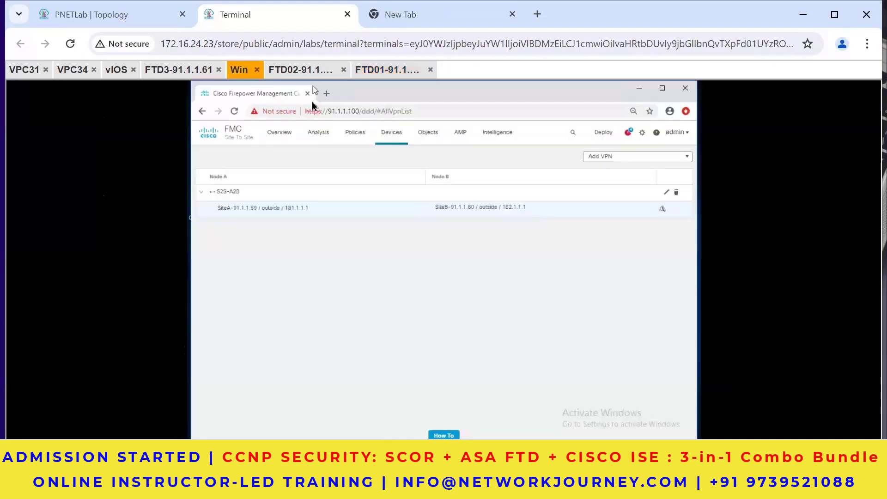
{"action": "left_click", "coordinate": [662, 209]}
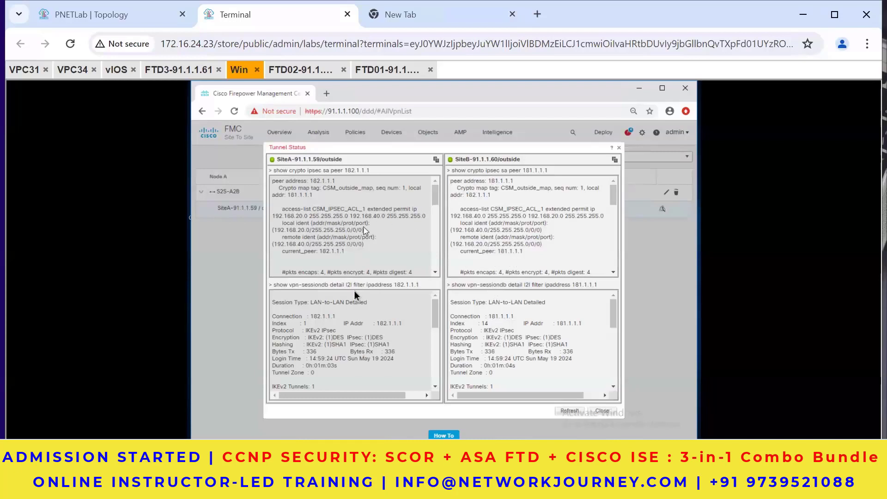
{"action": "left_click", "coordinate": [377, 71]}
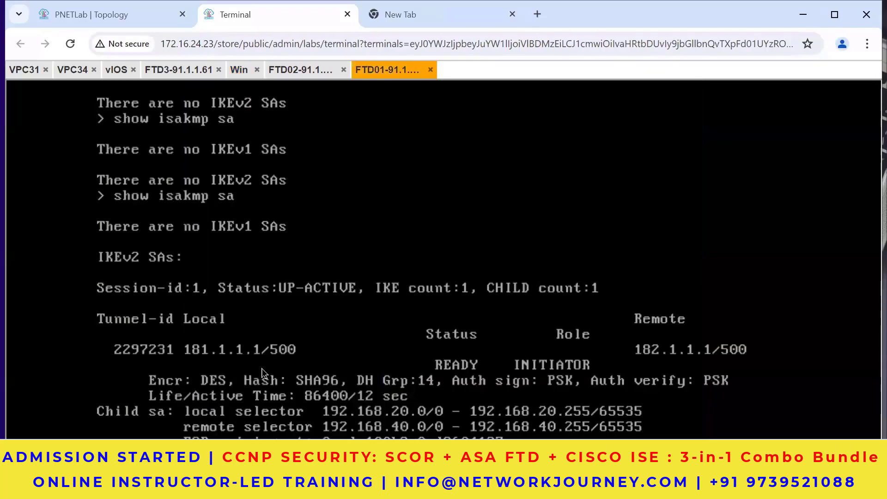
Step: Run show crypto isakmp sa on FTD01 and review the active inbound/outbound ESP SAs
{"action": "scroll", "coordinate": [261, 373], "scroll_direction": "down", "scroll_amount": 1}
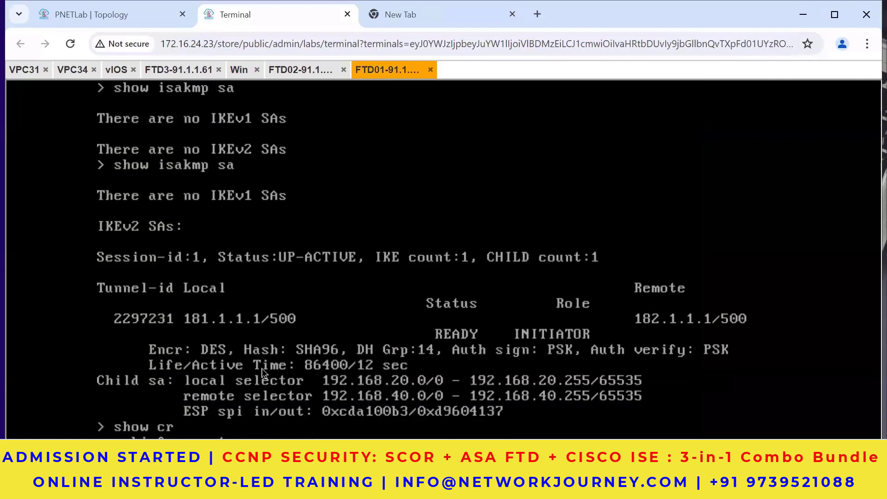
{"action": "type", "text": "ypto isakmp sa"}
{"action": "key", "text": "Return"}
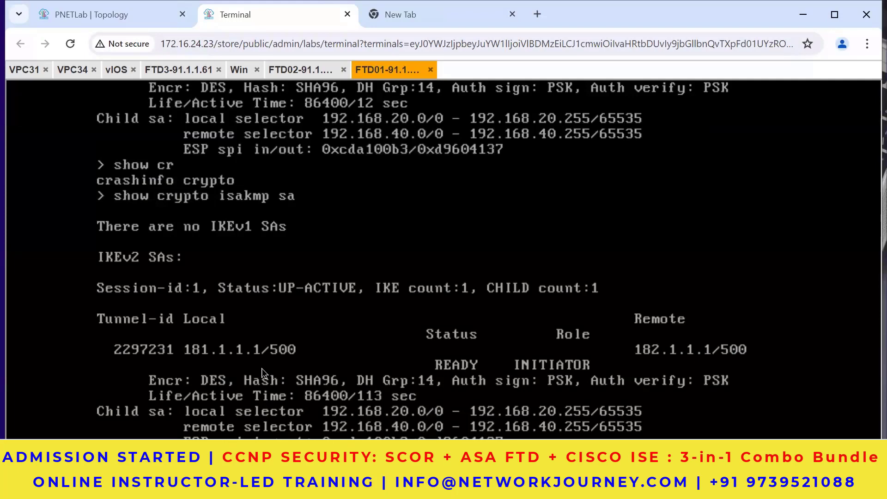
{"action": "scroll", "coordinate": [262, 372], "scroll_direction": "down", "scroll_amount": 5}
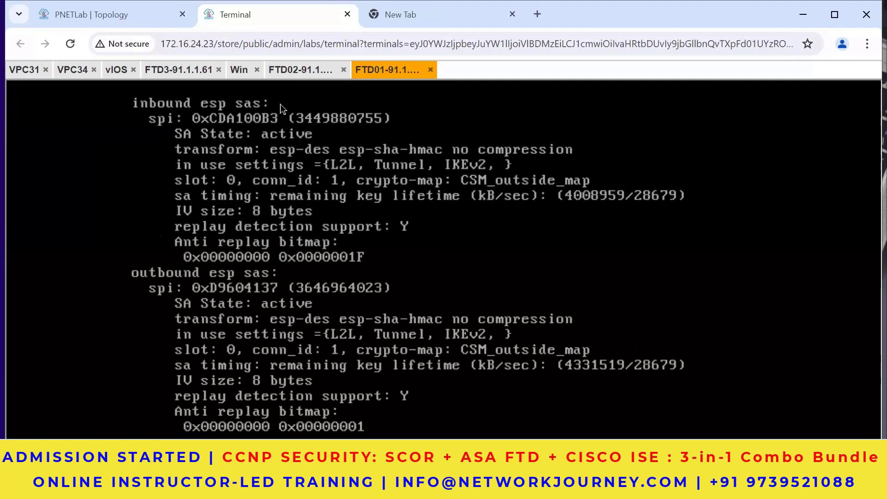
{"action": "left_click", "coordinate": [239, 72]}
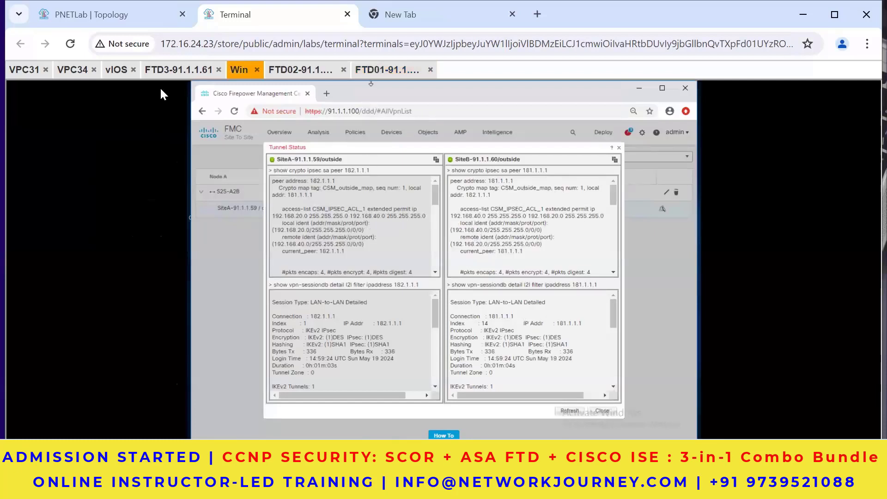
Step: Ping 192.168.20.10 from VPC34, getting replies in about 6 ms
{"action": "left_click", "coordinate": [25, 71]}
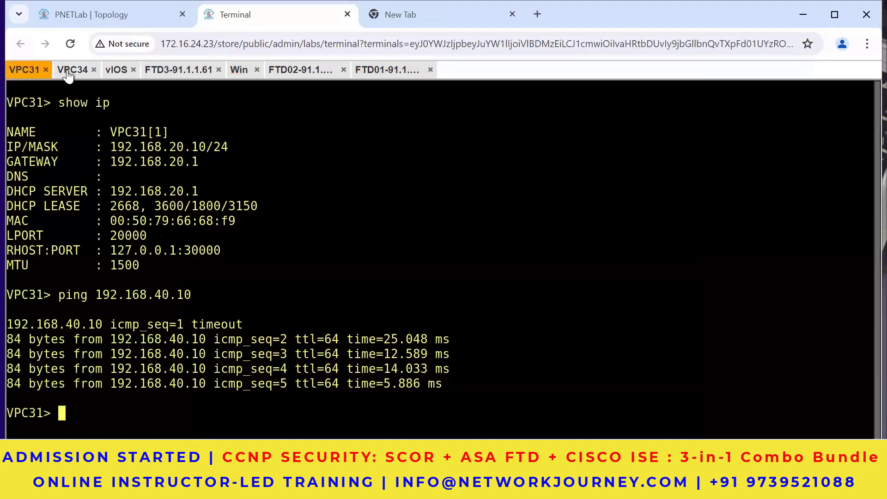
{"action": "left_click", "coordinate": [68, 72]}
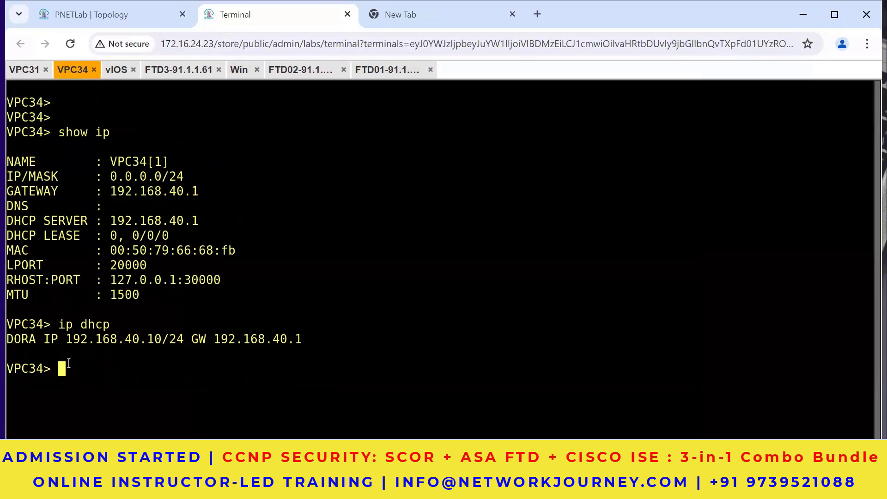
{"action": "type", "text": "ping 192.168"}
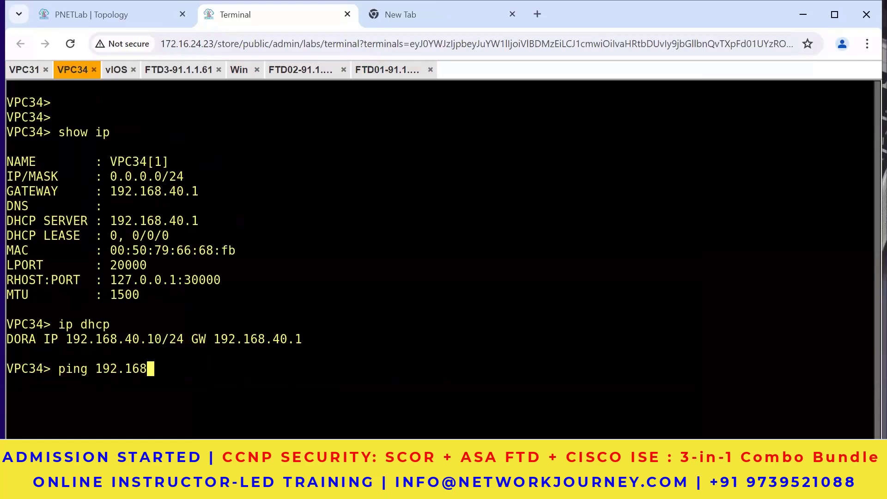
{"action": "type", "text": ".20.10"}
{"action": "key", "text": "Return"}
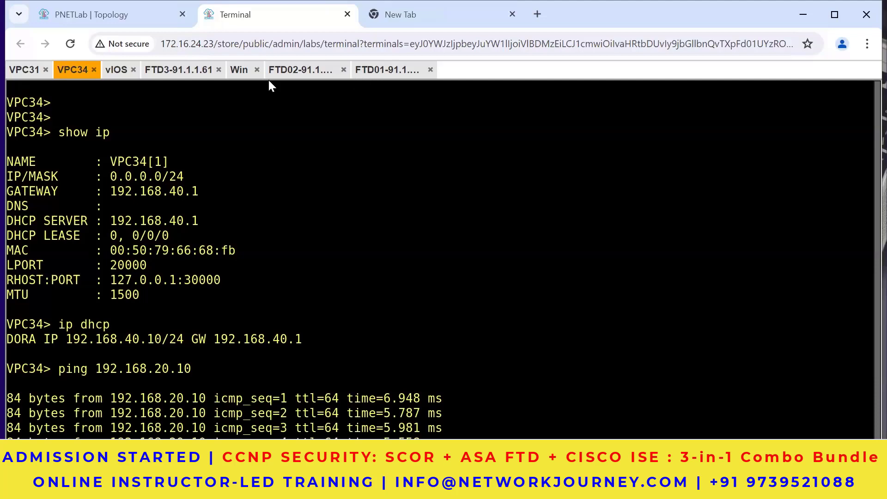
{"action": "left_click", "coordinate": [239, 70]}
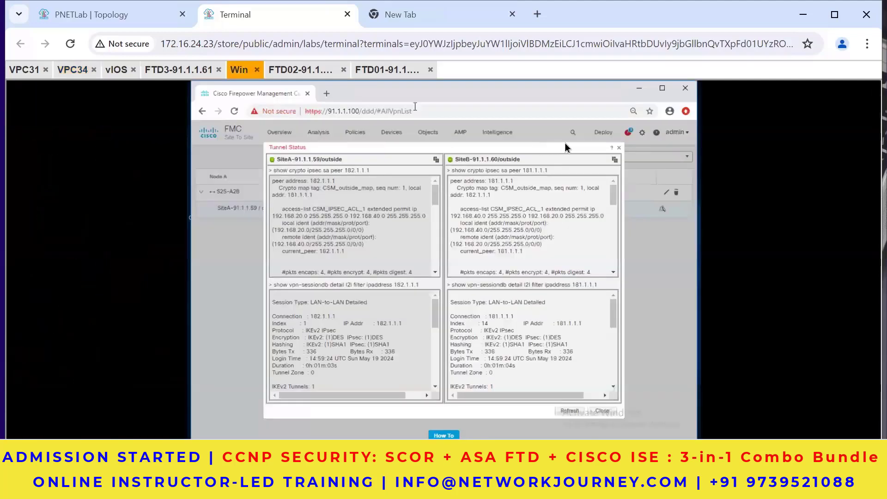
Step: Refresh the S2S-A2B tunnel status report and close it
{"action": "left_click", "coordinate": [619, 147]}
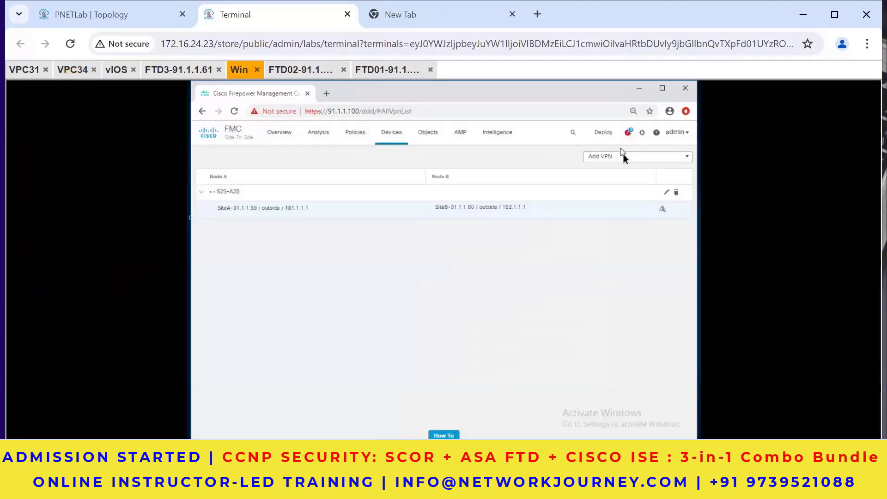
{"action": "left_click", "coordinate": [662, 208]}
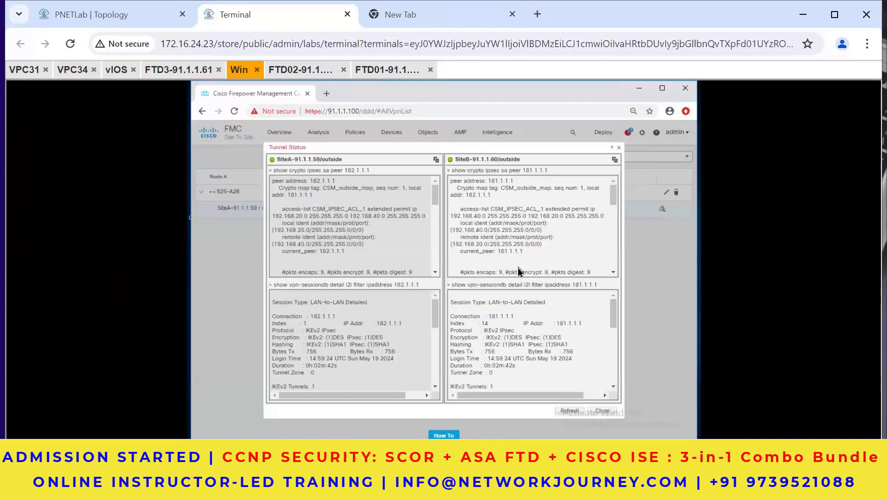
{"action": "left_click", "coordinate": [619, 148]}
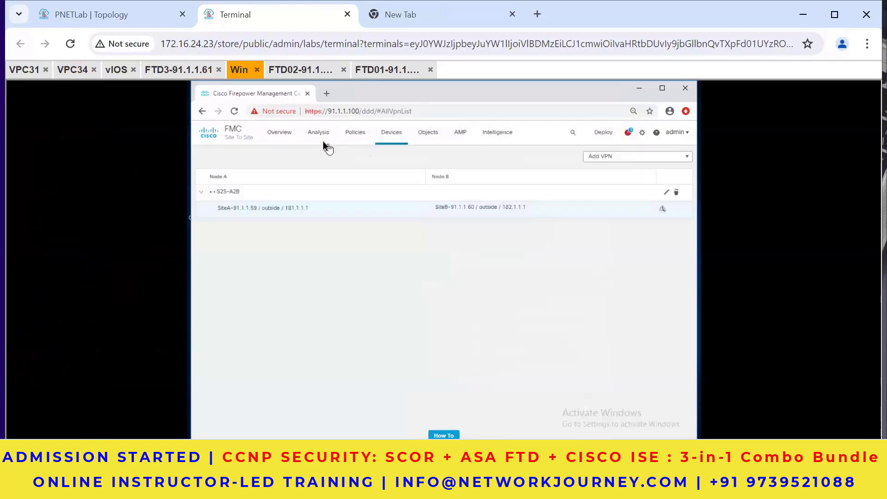
Step: View FMC Connection Events listing five allowed ICMP echo flows between 192.168.40.10 and 192.168.20.10
{"action": "mouse_move", "coordinate": [319, 132]}
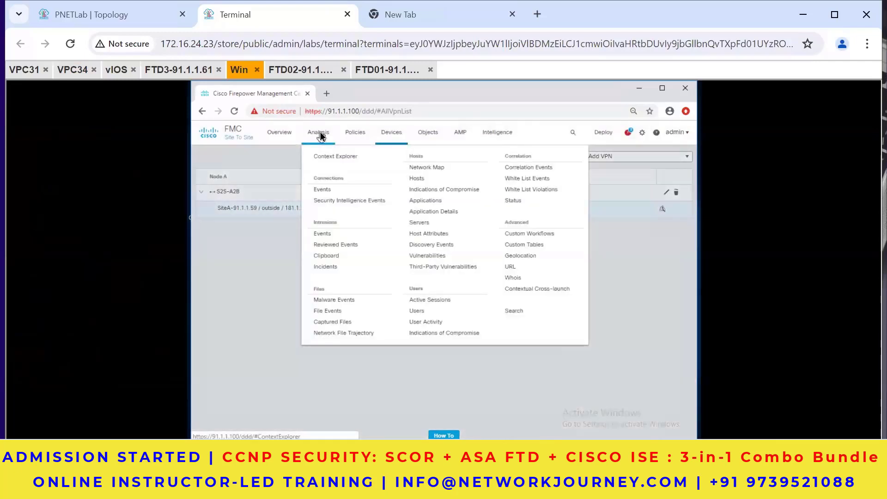
{"action": "left_click", "coordinate": [316, 191]}
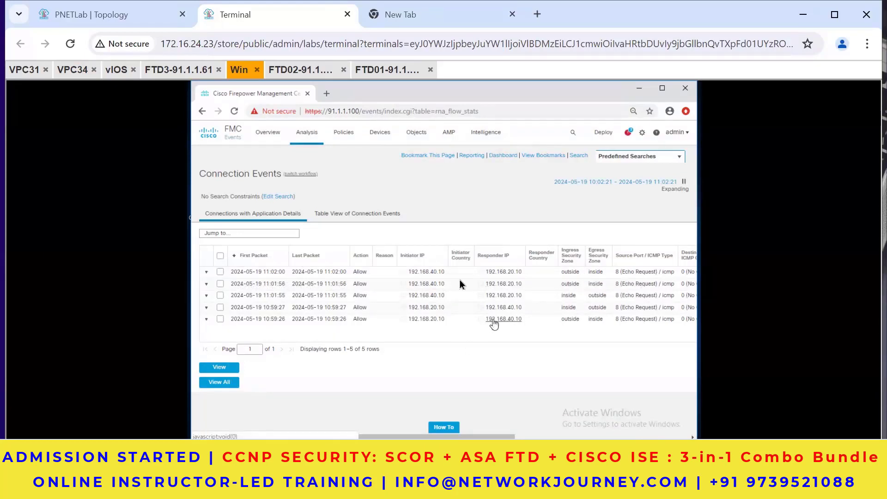
{"action": "left_click", "coordinate": [121, 20]}
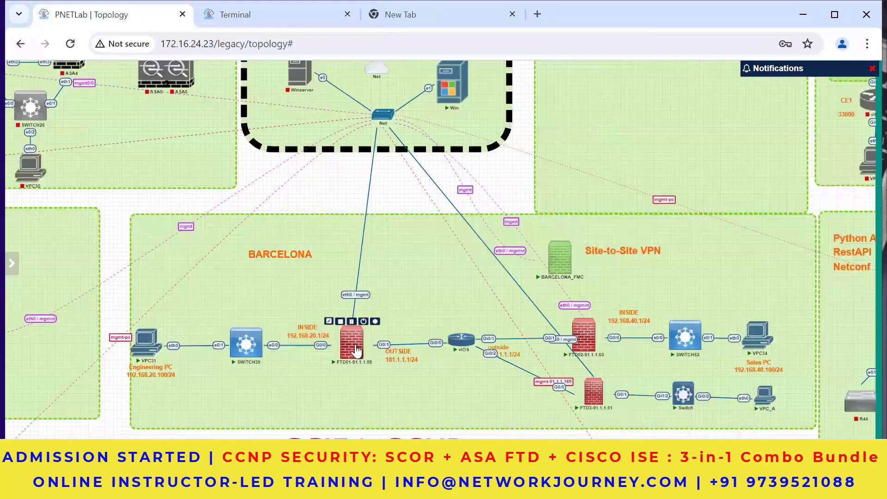
{"action": "right_click", "coordinate": [356, 346]}
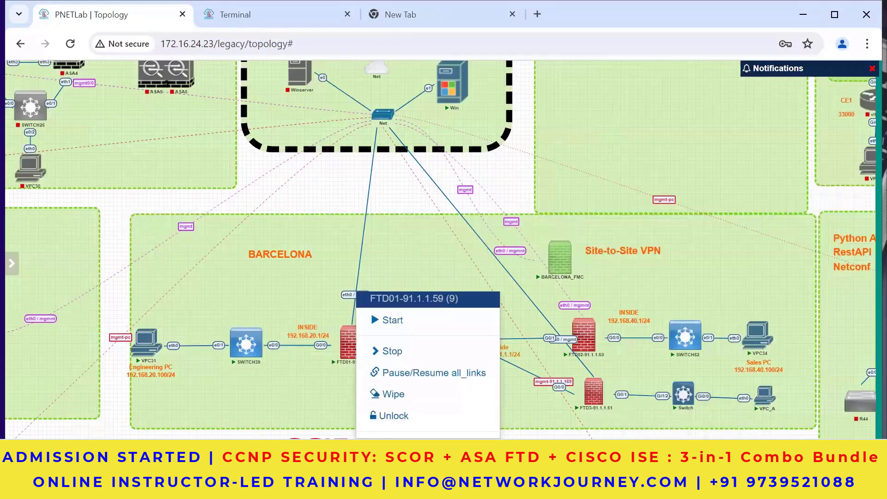
{"action": "mouse_move", "coordinate": [494, 375]}
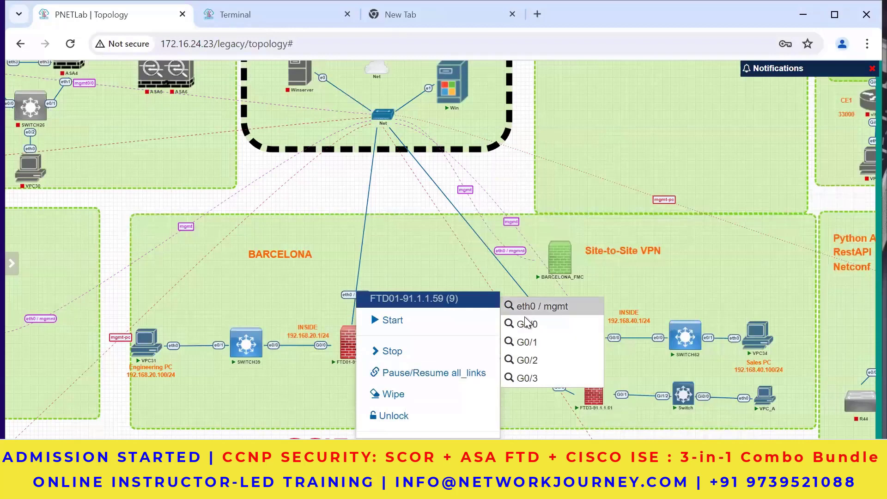
{"action": "left_click", "coordinate": [525, 341]}
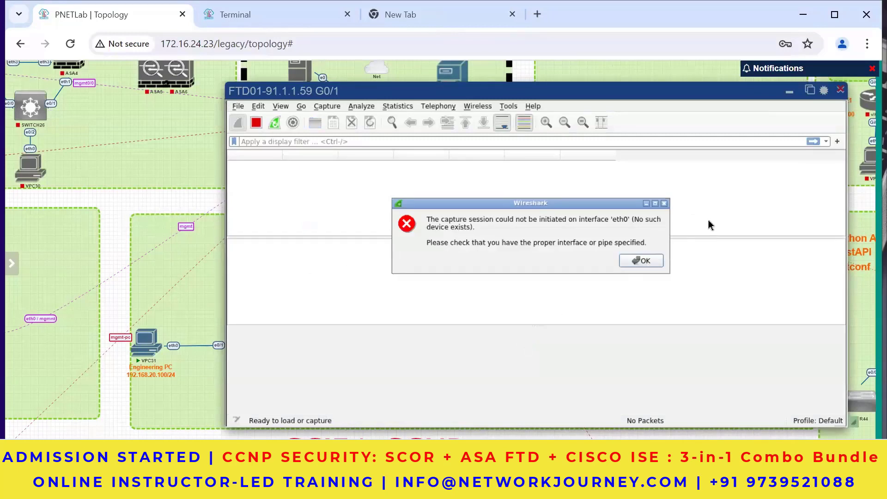
{"action": "left_click", "coordinate": [645, 262]}
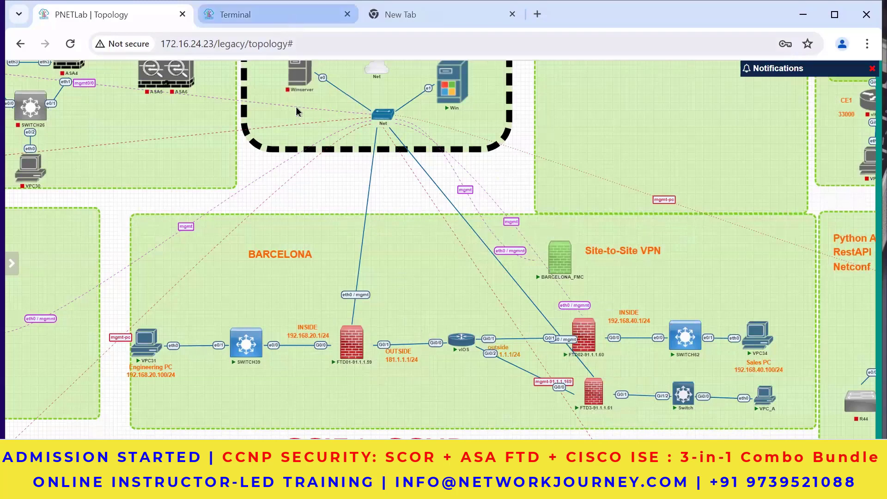
Step: Start a new Firepower Threat Defense site-to-site VPN, cancel it, then show the desktop
{"action": "left_click", "coordinate": [289, 19]}
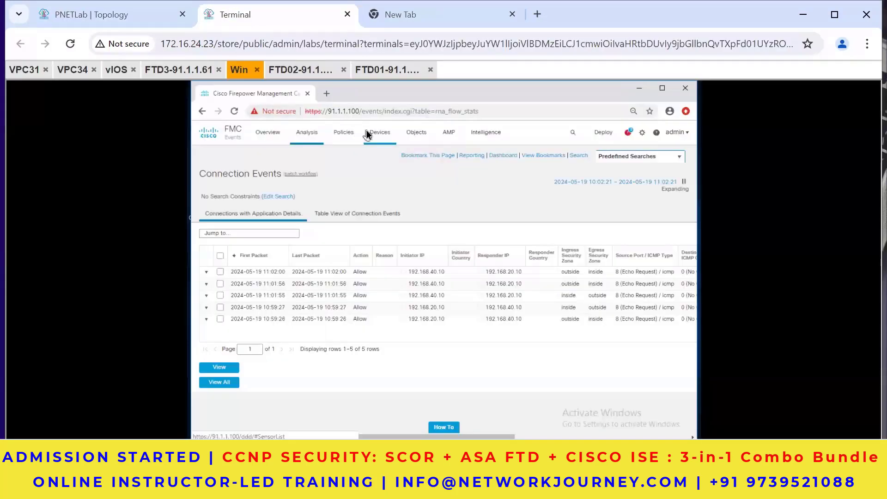
{"action": "left_click", "coordinate": [369, 133]}
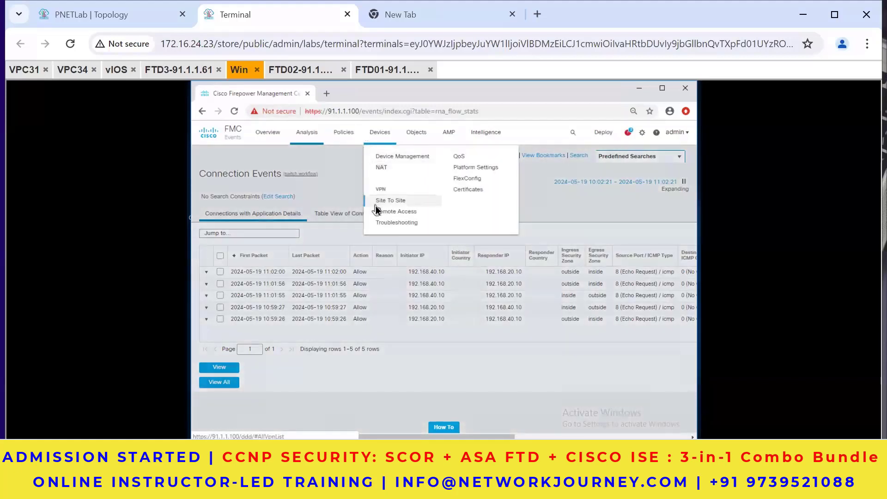
{"action": "left_click", "coordinate": [376, 205]}
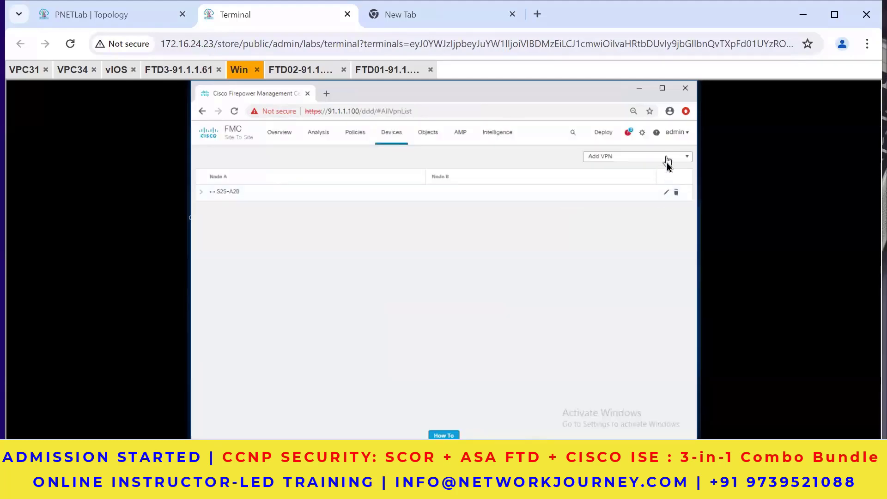
{"action": "left_click", "coordinate": [681, 158]}
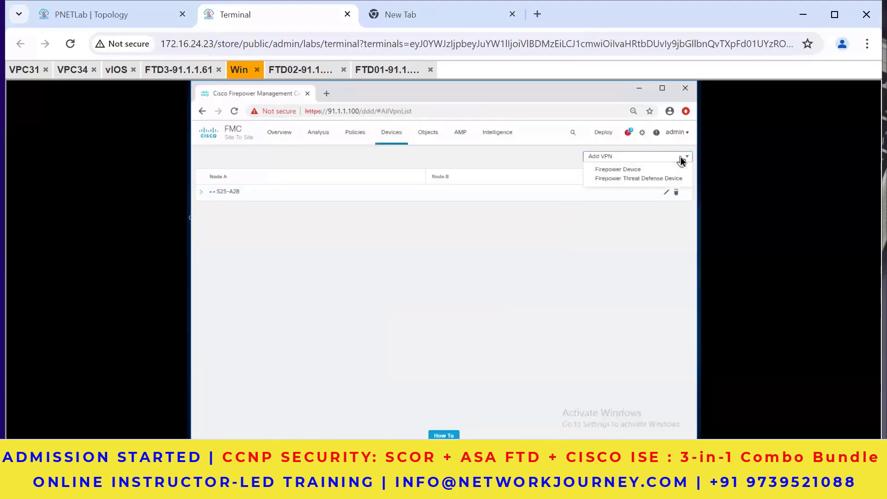
{"action": "left_click", "coordinate": [639, 181]}
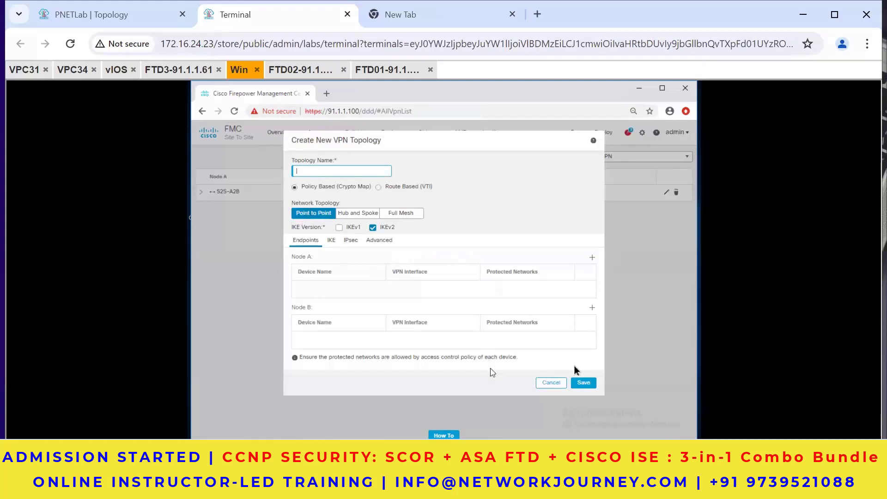
{"action": "left_click", "coordinate": [551, 383]}
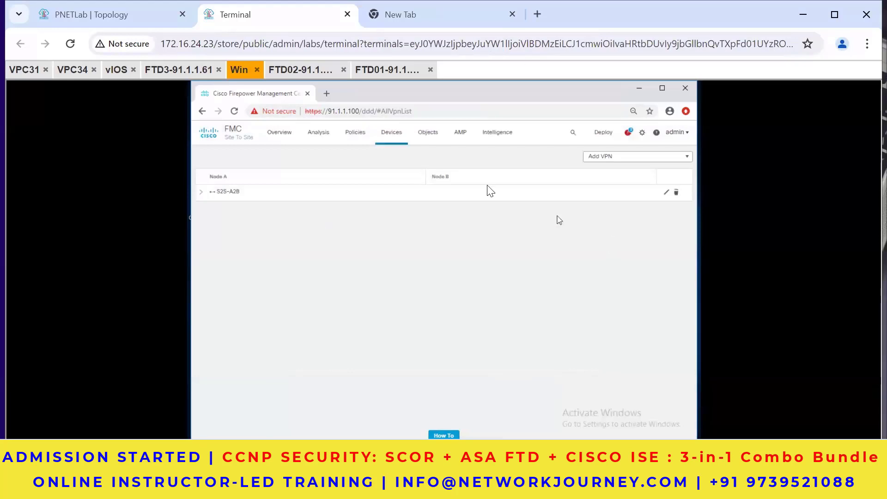
{"action": "key", "text": "super+d"}
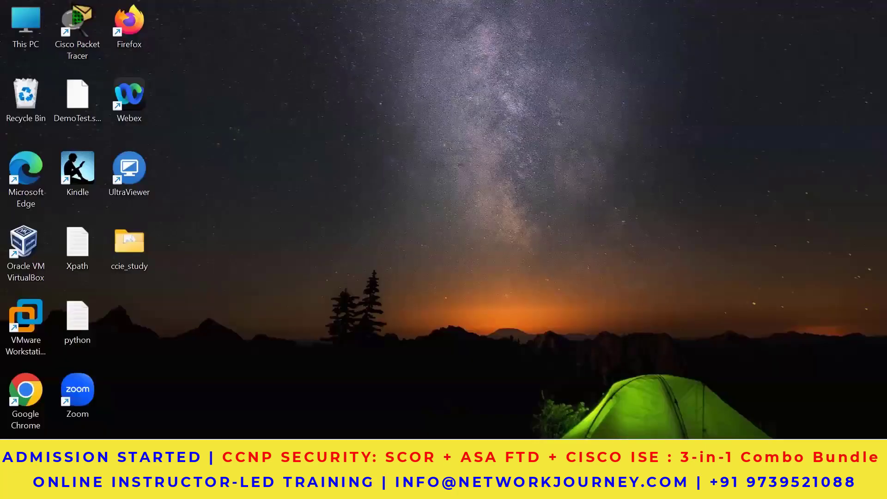
Step: Restore the browser window over the desktop with Win+D
{"action": "key", "text": "super+d"}
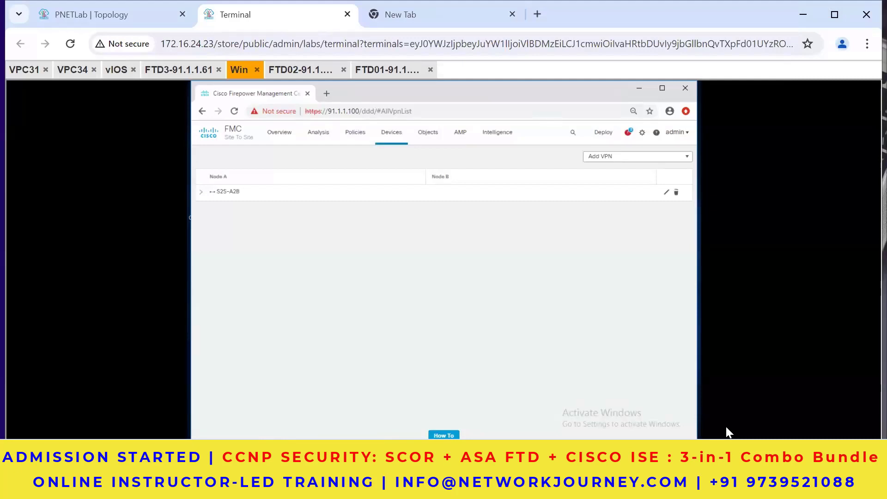
Step: Open FMC's Access Control policy list showing test-VPN up to date on 3 devices
{"action": "left_click", "coordinate": [364, 139]}
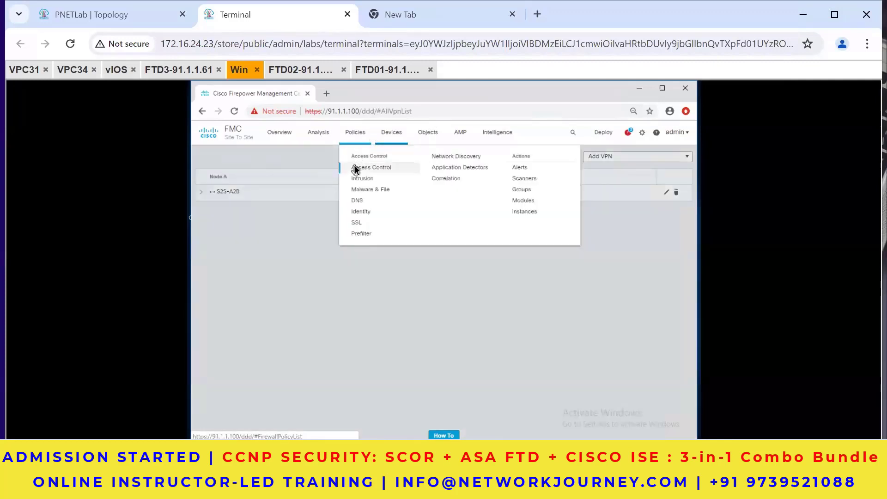
{"action": "left_click", "coordinate": [355, 169]}
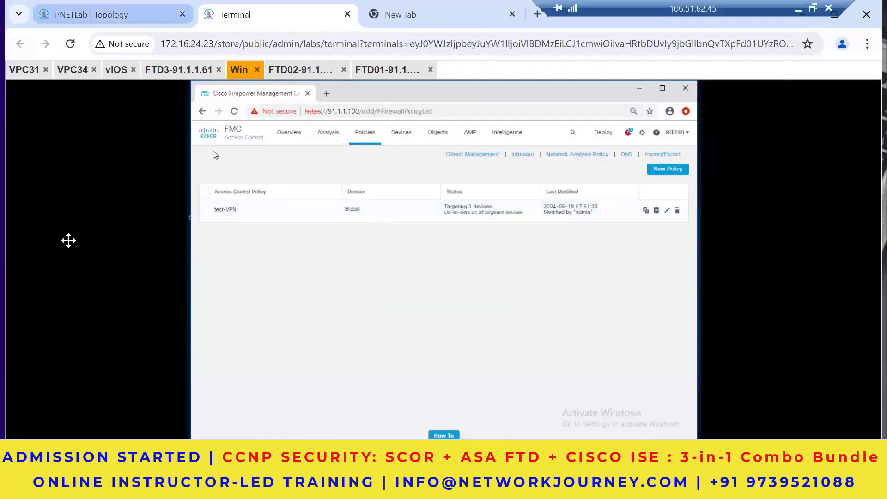
{"action": "key", "text": "ctrl+shift+Tab"}
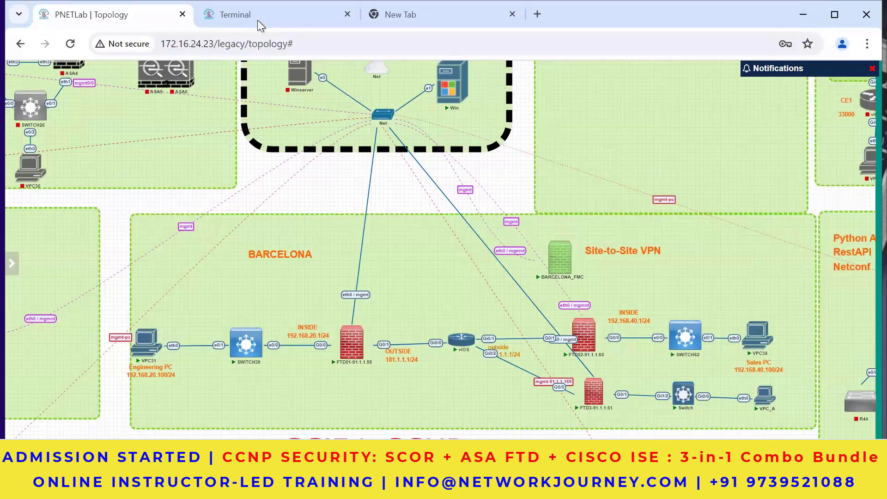
{"action": "mouse_move", "coordinate": [258, 21]}
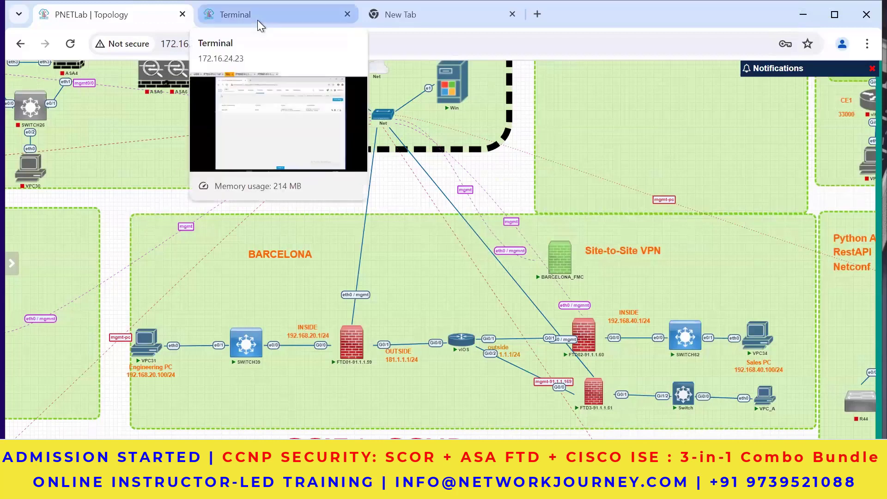